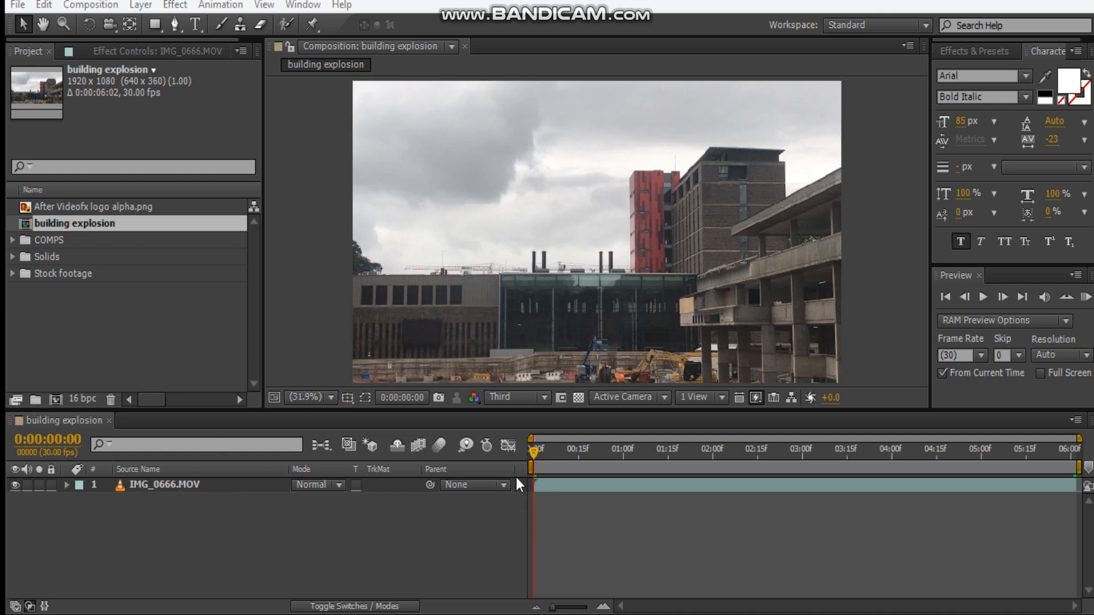
- Rename the IMG_0666.MOV layer as footage
left_click_drag(533, 451, 394, 455)
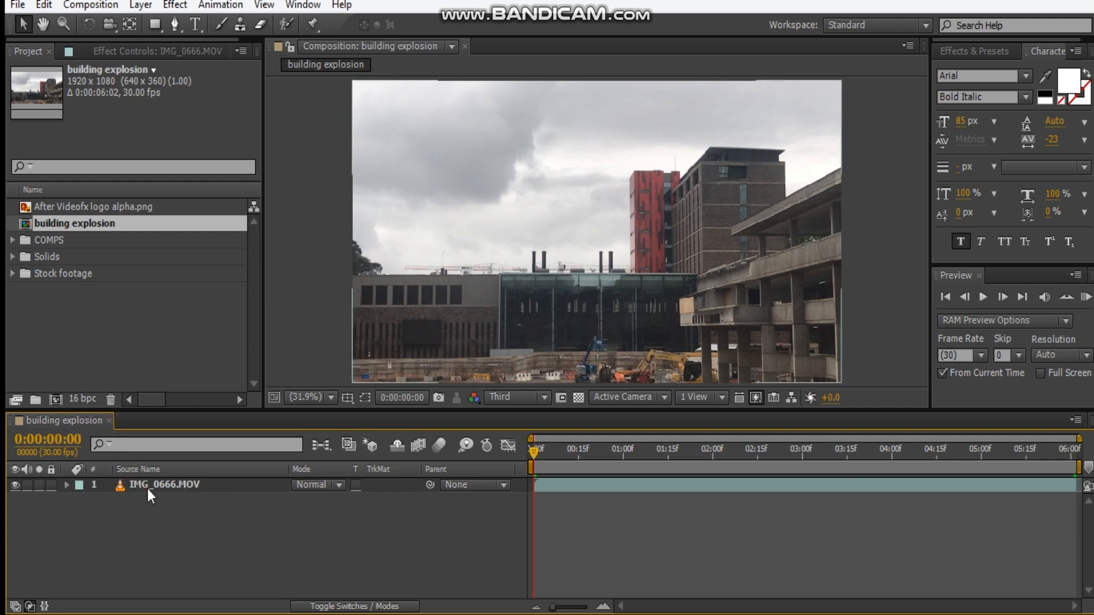
left_click(171, 485)
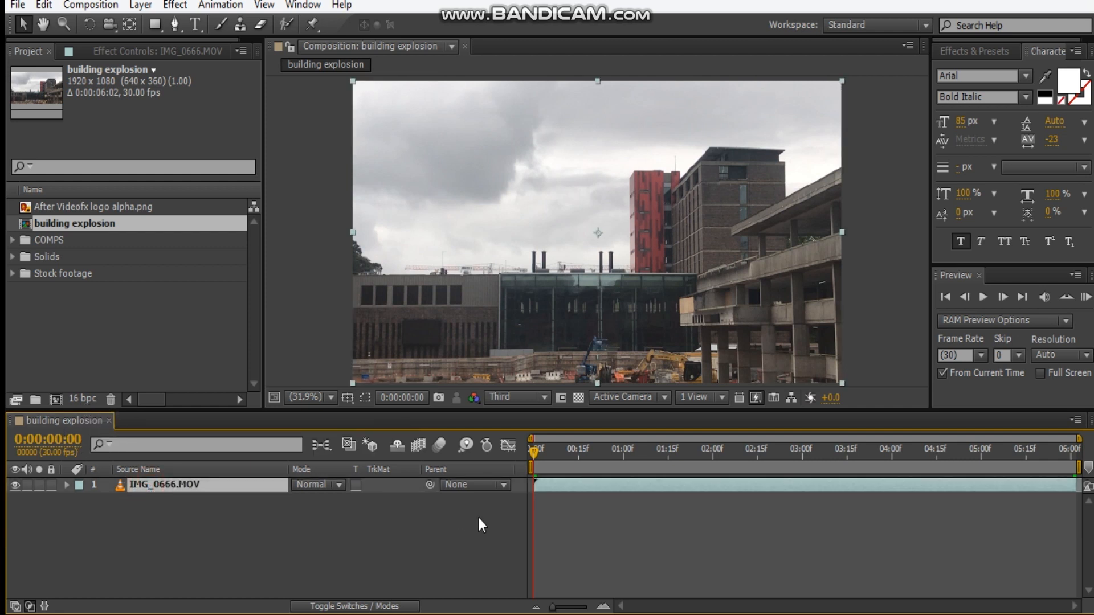
left_click(202, 487)
key("Return")
type("ge")
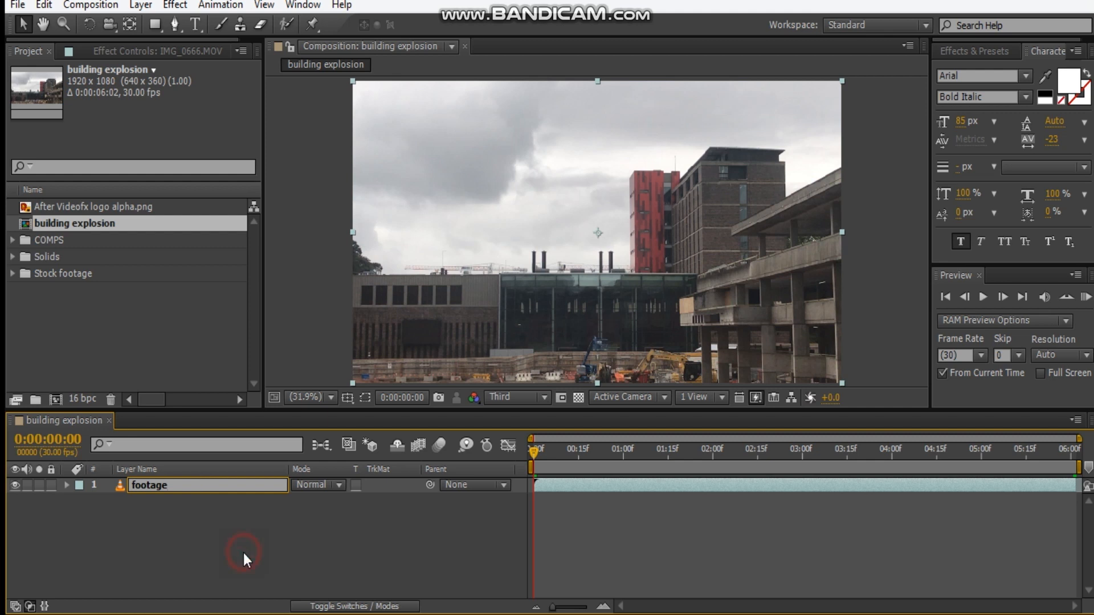
left_click(244, 553)
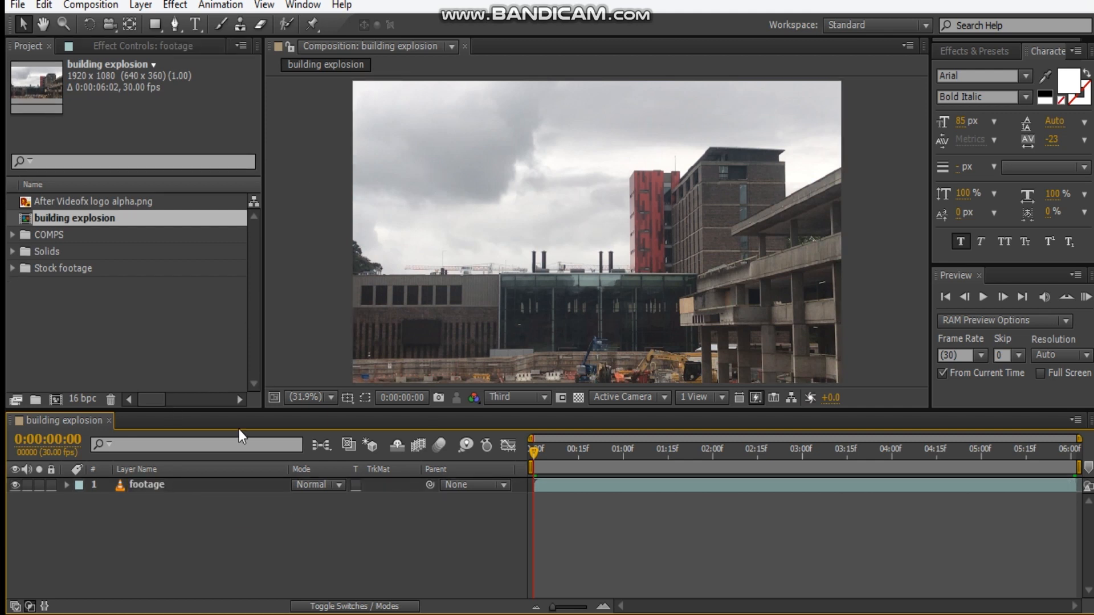
- Open the footage layer in a widened Layer viewer and display the motion tracking controls
double_click(200, 484)
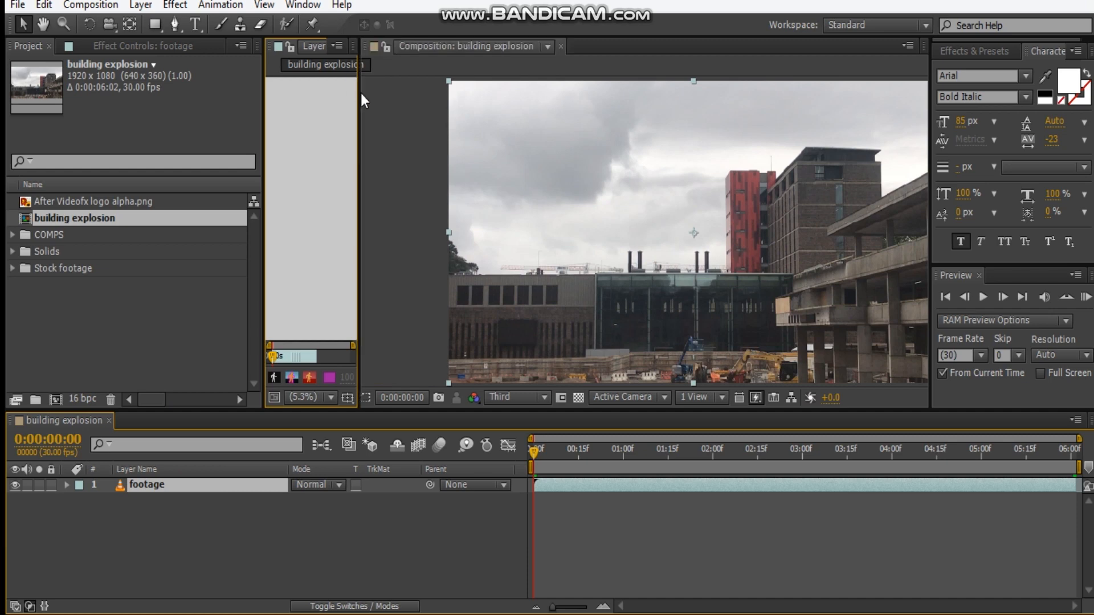
left_click_drag(362, 57, 905, 91)
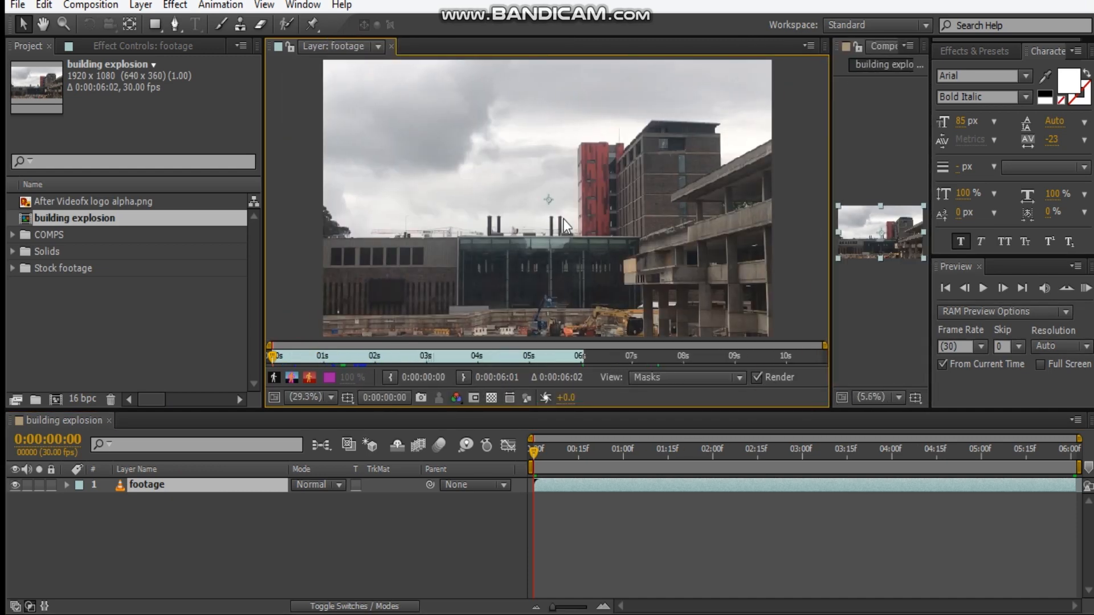
left_click(315, 6)
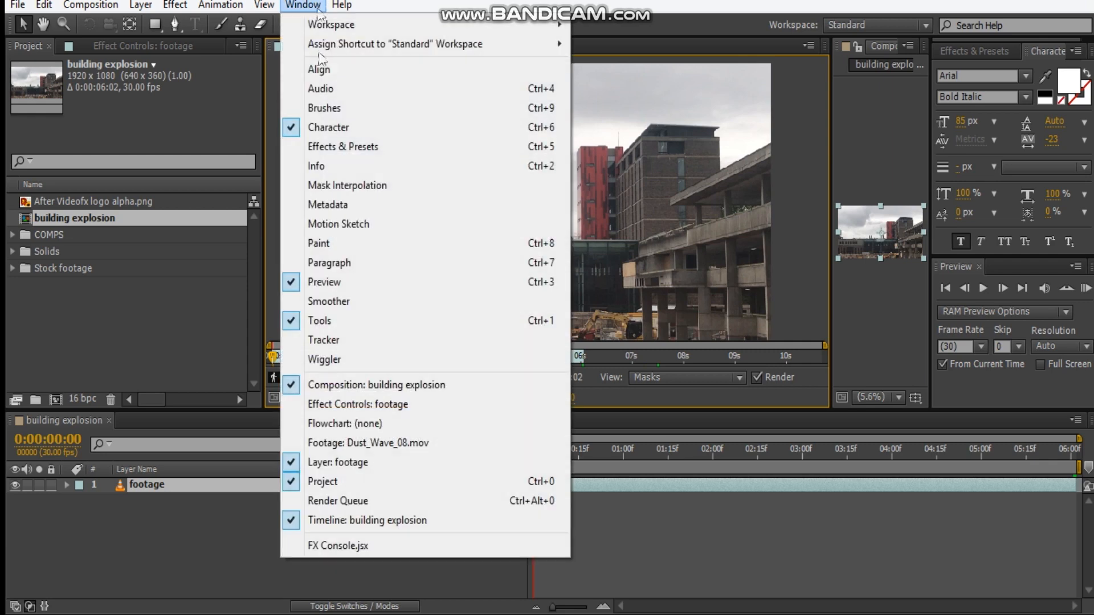
left_click(349, 342)
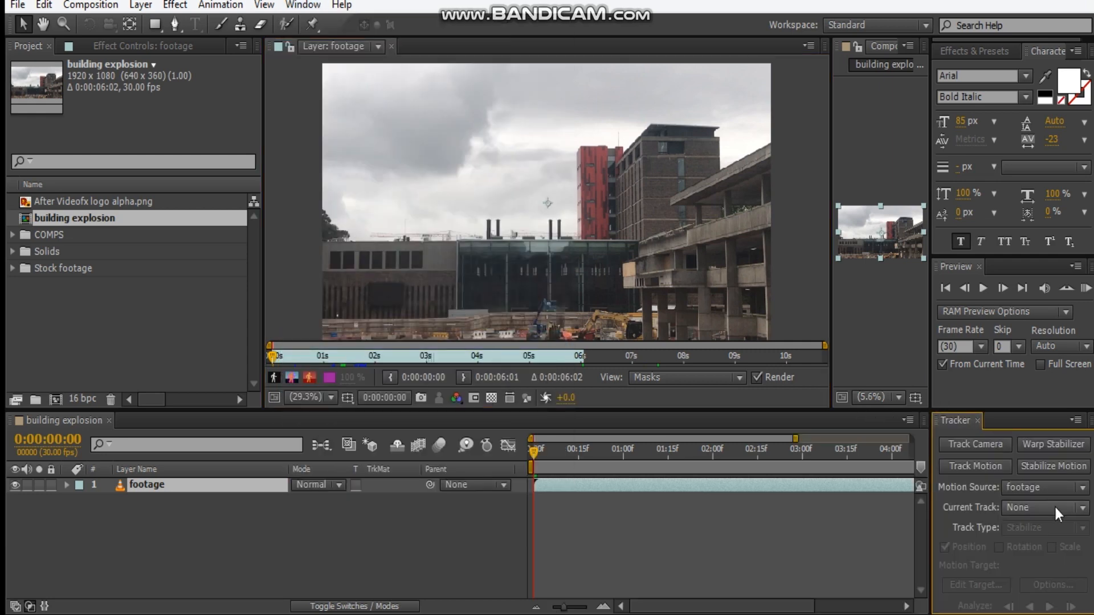
- Start a Track Motion on the footage layer with rotation tracking enabled in addition to position
left_click(985, 468)
left_click_drag(563, 182, 572, 228)
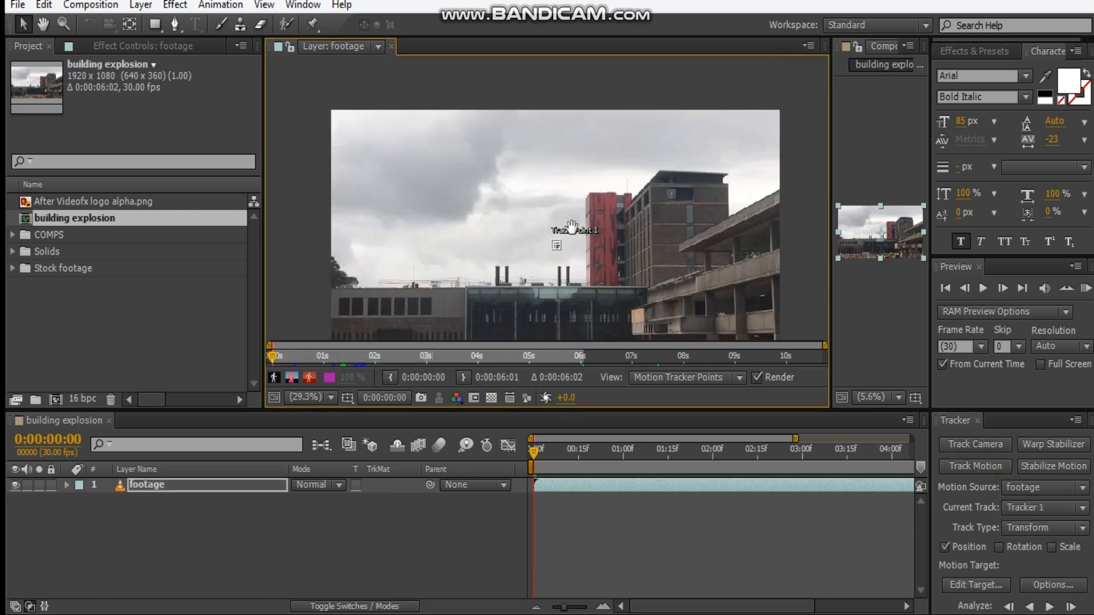
scroll(544, 253, "up", 3)
left_click_drag(554, 287, 577, 207)
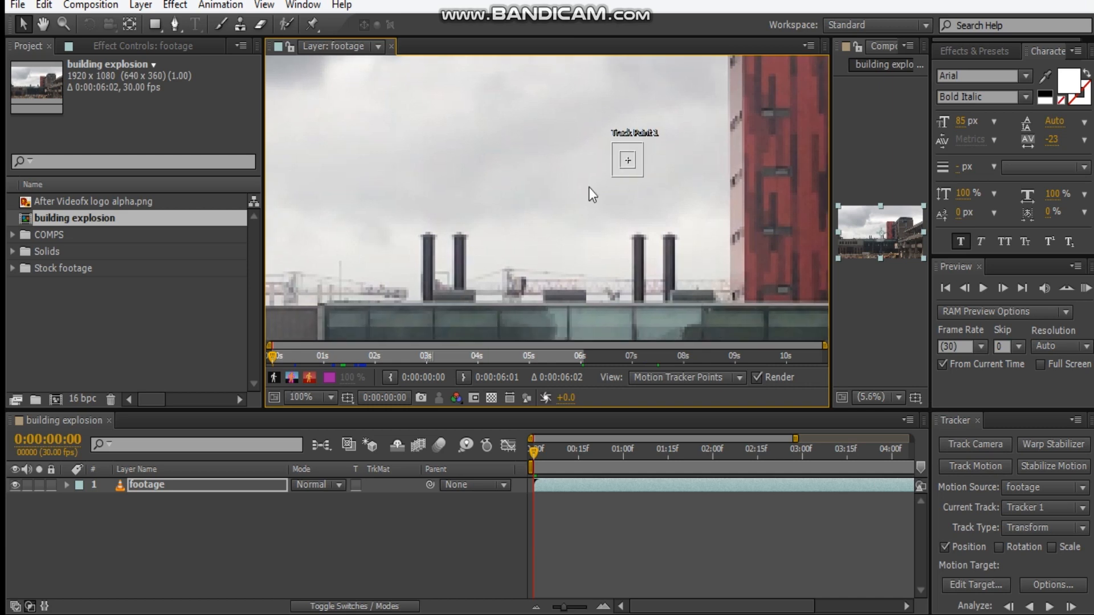
left_click(998, 548)
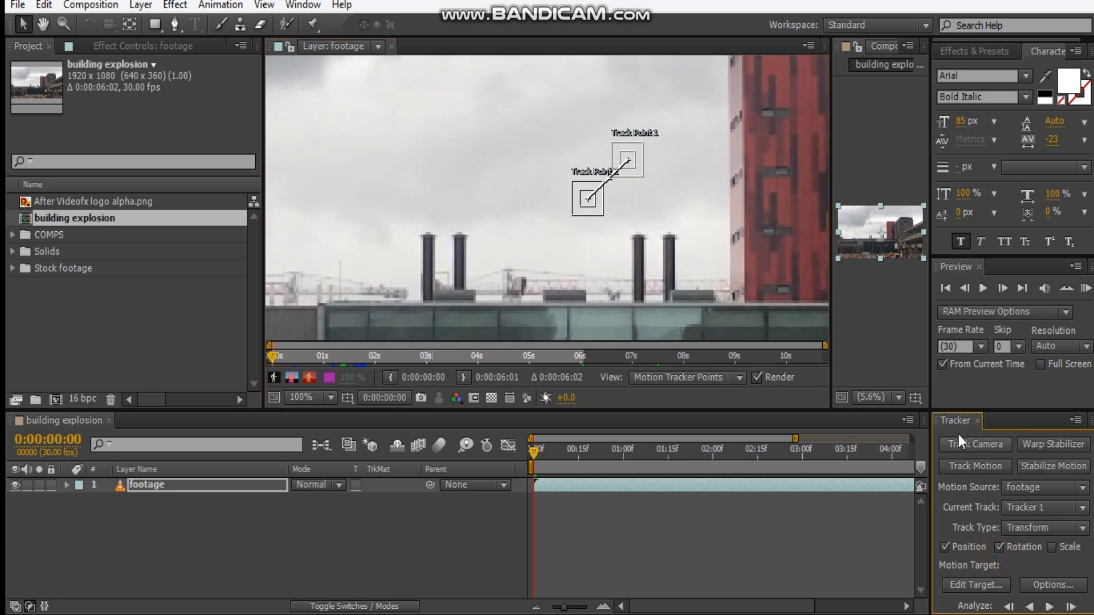
- Place Track Point 1 on the tip of the antenna above the red tower
left_click_drag(578, 183, 227, 367)
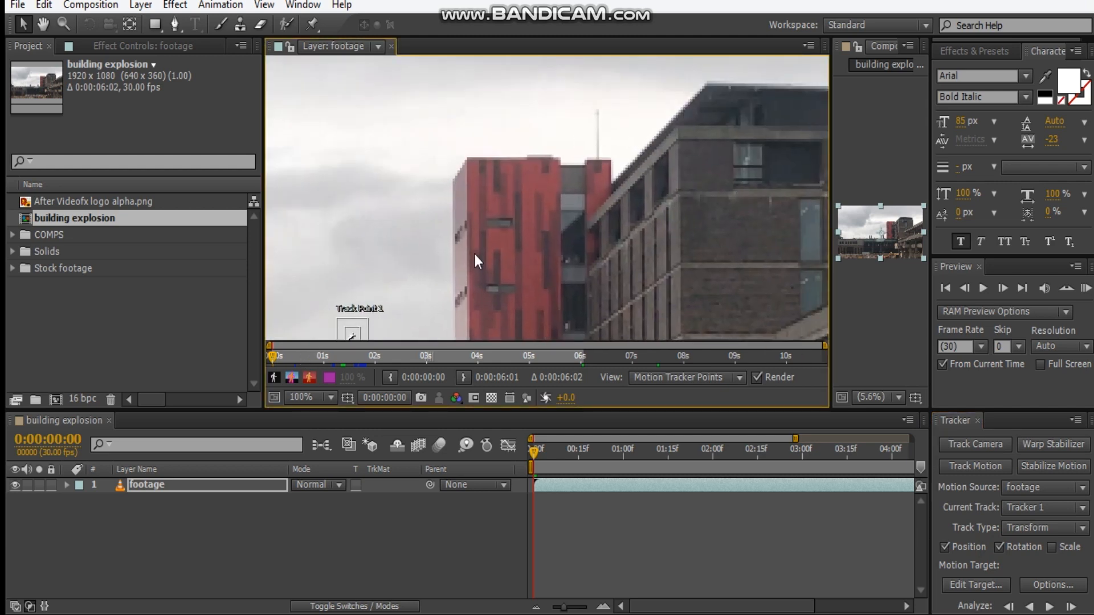
mouse_move(352, 334)
left_mouse_down()
mouse_move(557, 194)
mouse_move(606, 115)
mouse_move(616, 130)
left_mouse_up()
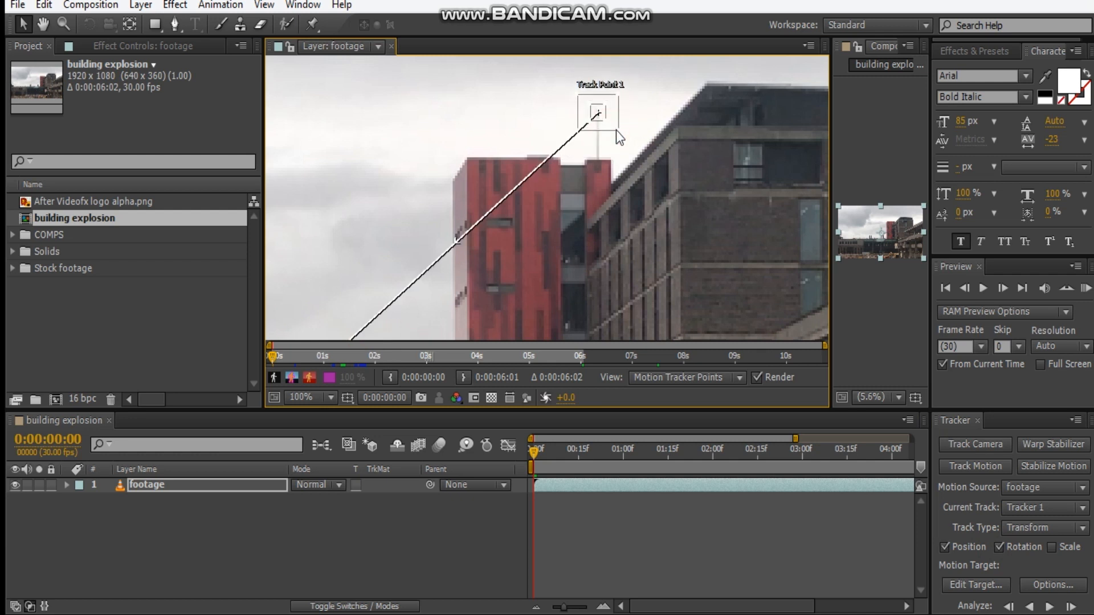
left_click_drag(447, 162, 626, 48)
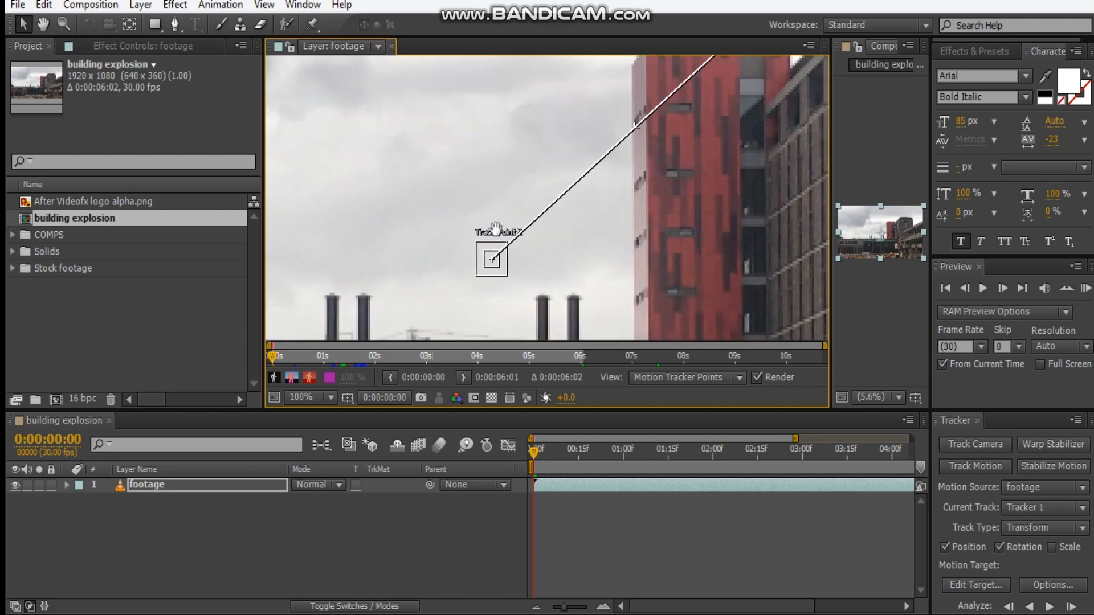
left_click_drag(495, 228, 572, 126)
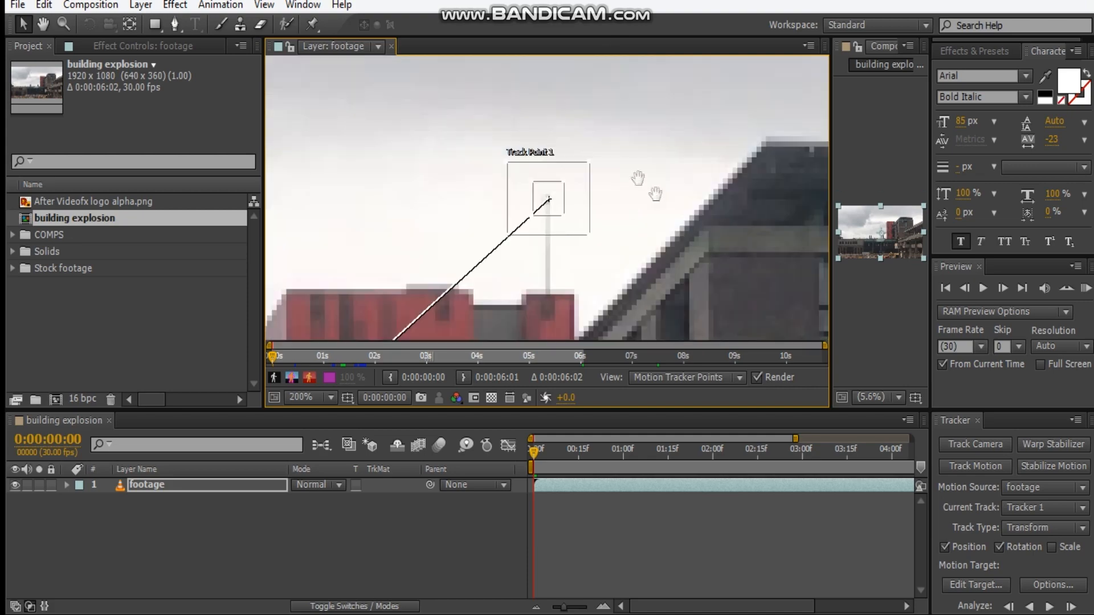
left_click_drag(655, 193, 682, 125)
scroll(633, 149, "down", 1)
- Place Track Point 2 on the top of the chimney just left of the rightmost one on the glass building's roof
left_click_drag(417, 279, 708, 96)
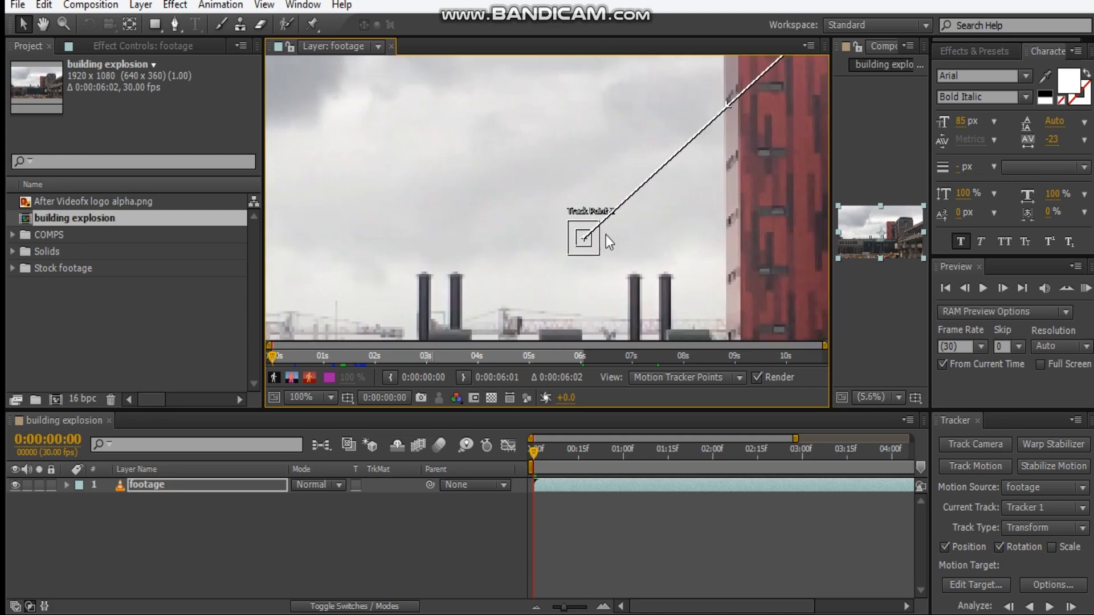
left_click_drag(606, 235, 574, 170)
scroll(631, 206, "up", 1)
mouse_move(489, 159)
left_mouse_down()
mouse_move(621, 255)
mouse_move(598, 235)
left_mouse_up()
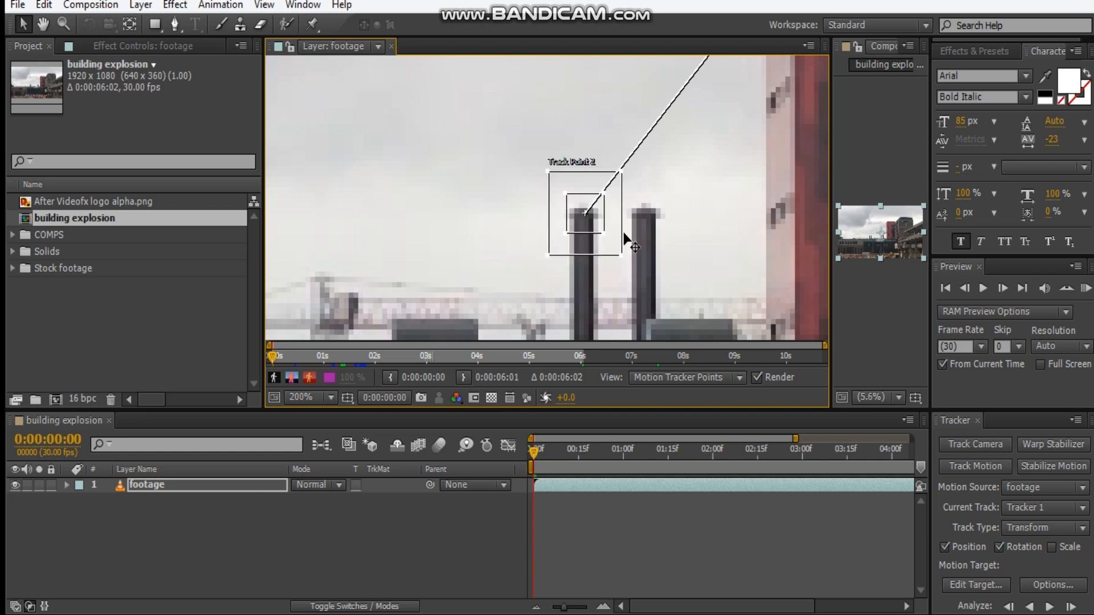
left_click_drag(663, 217, 661, 227)
scroll(652, 229, "down", 3)
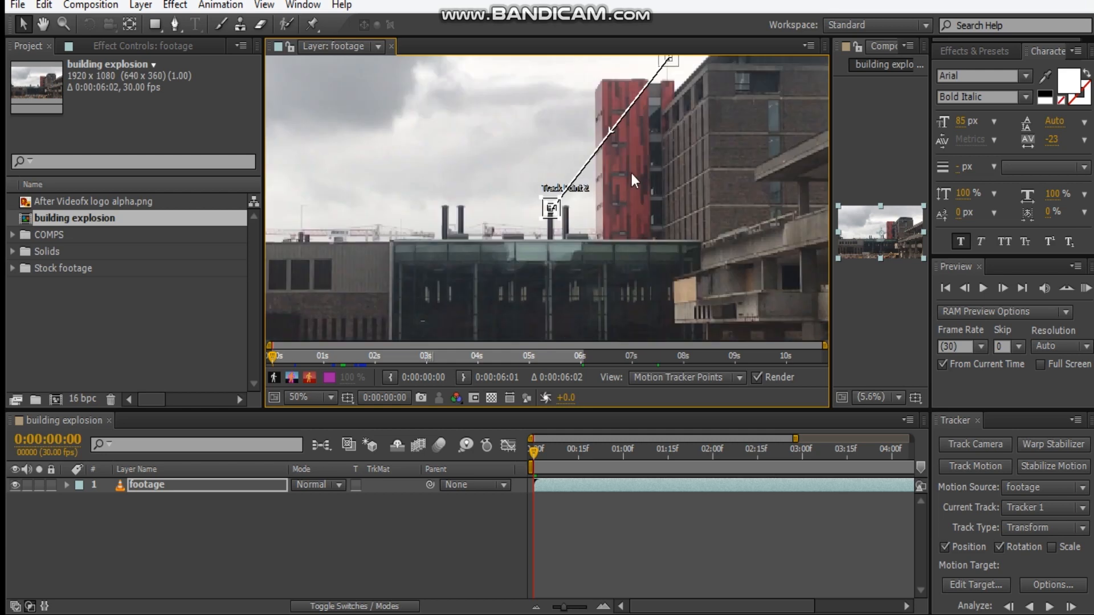
left_click_drag(686, 223, 688, 218)
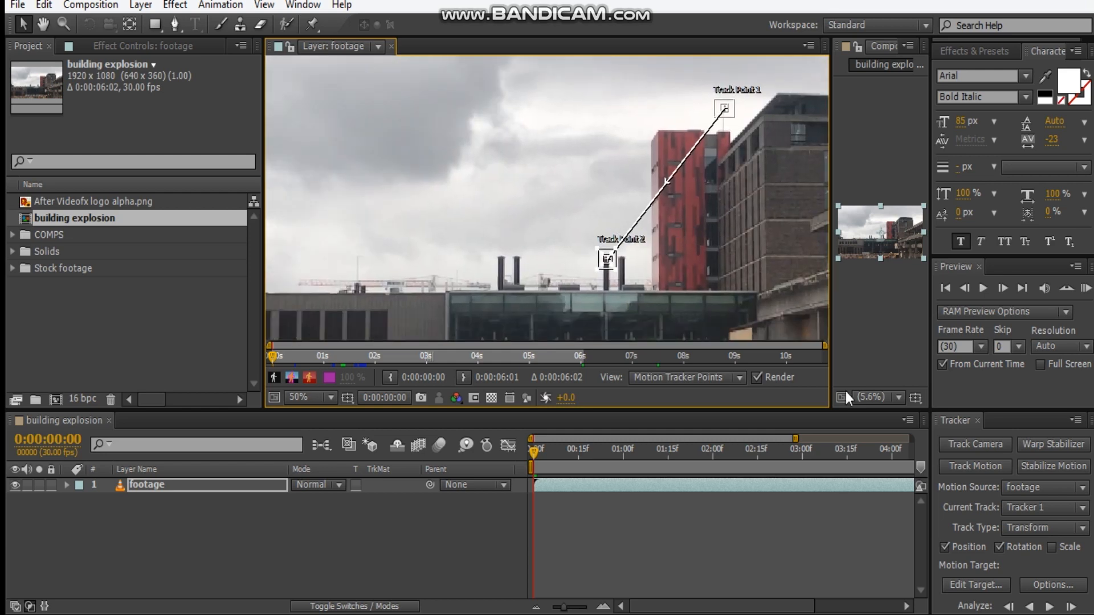
- Analyze both track points forward through the whole clip and check the resulting tracks
key("comma")
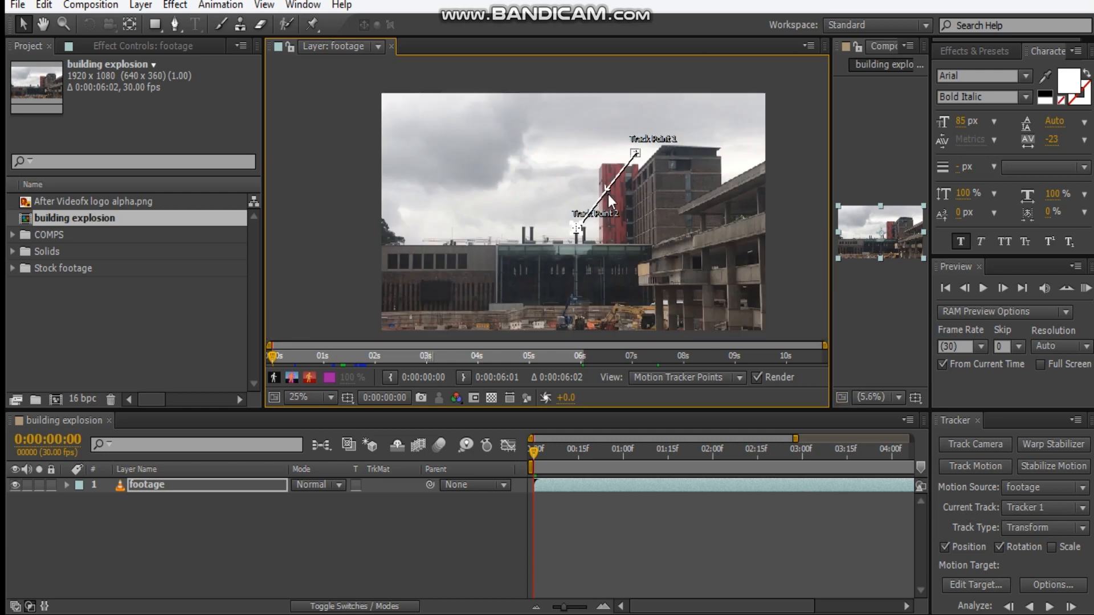
left_click(1050, 607)
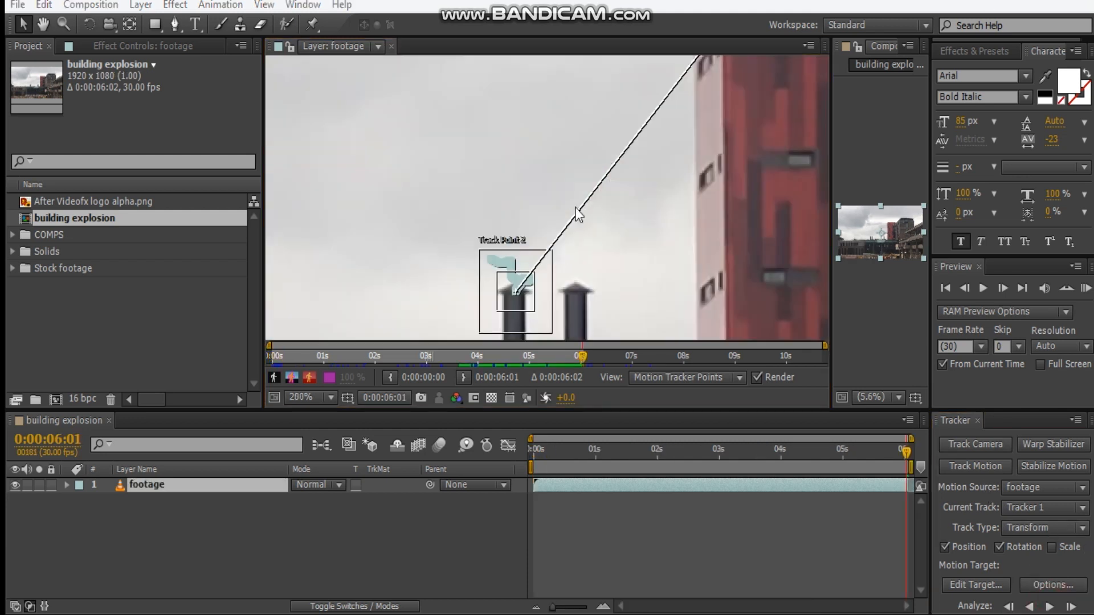
scroll(606, 237, "down", 4)
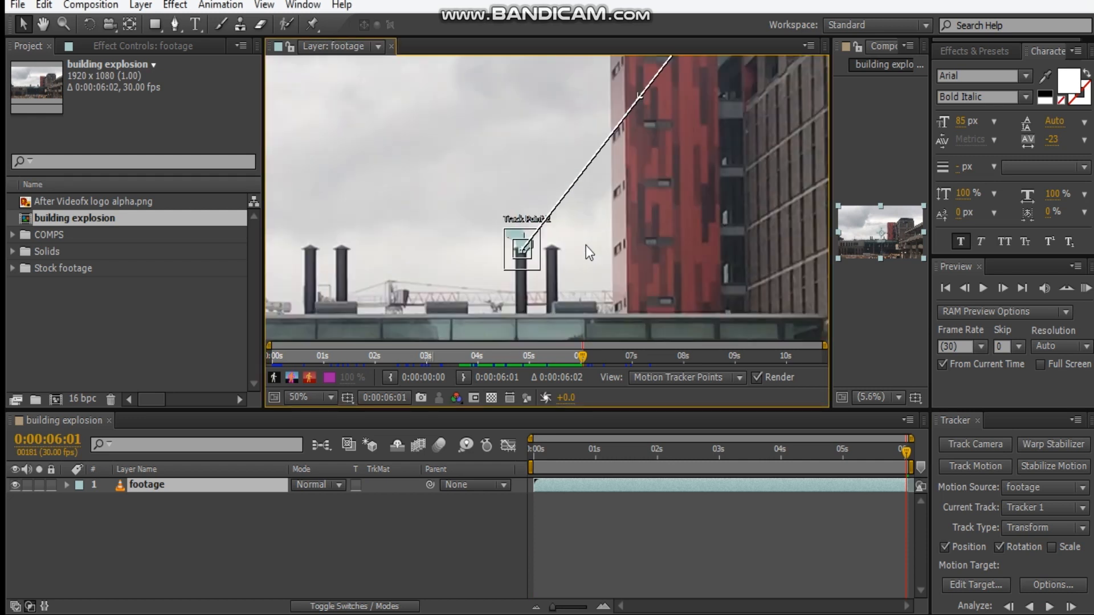
left_click_drag(613, 199, 578, 242)
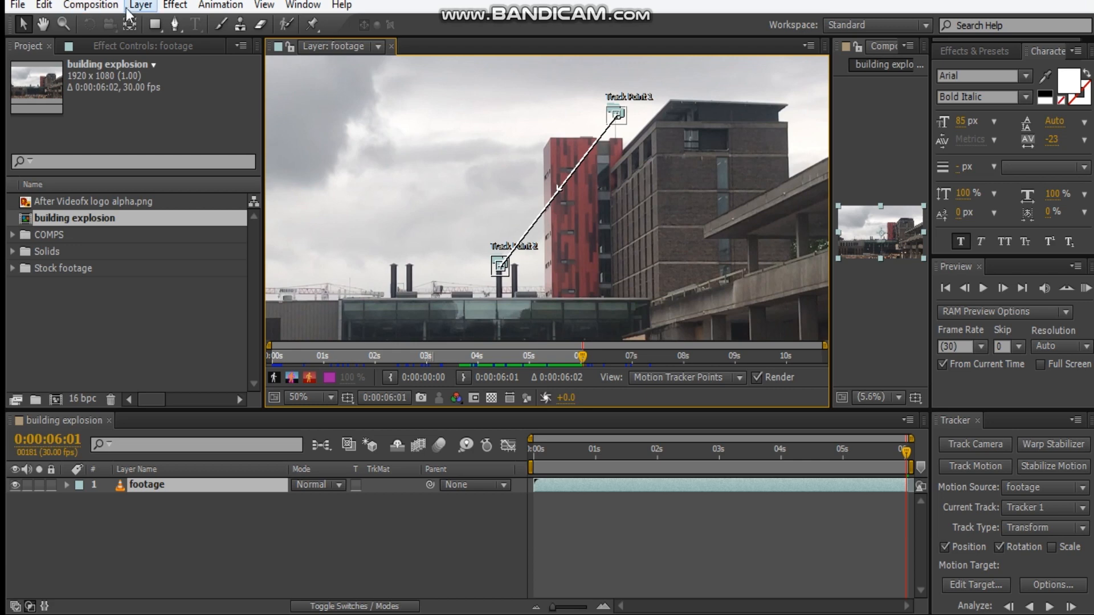
- Add a null object to the composition and name it tracking data
left_click(148, 7)
mouse_move(179, 23)
left_click(495, 98)
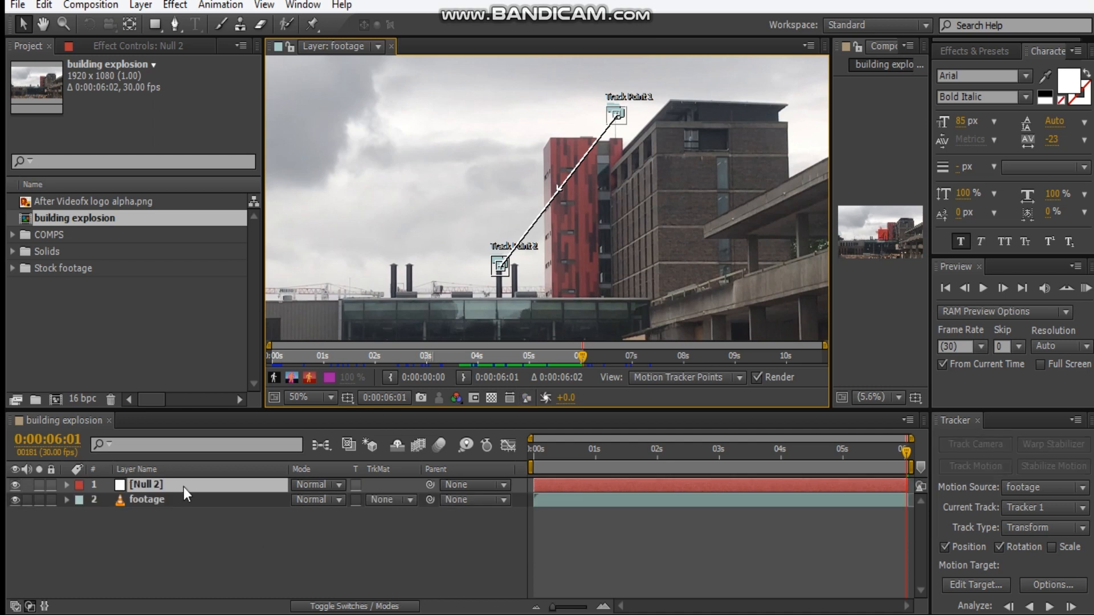
key("Return")
type("tracking data")
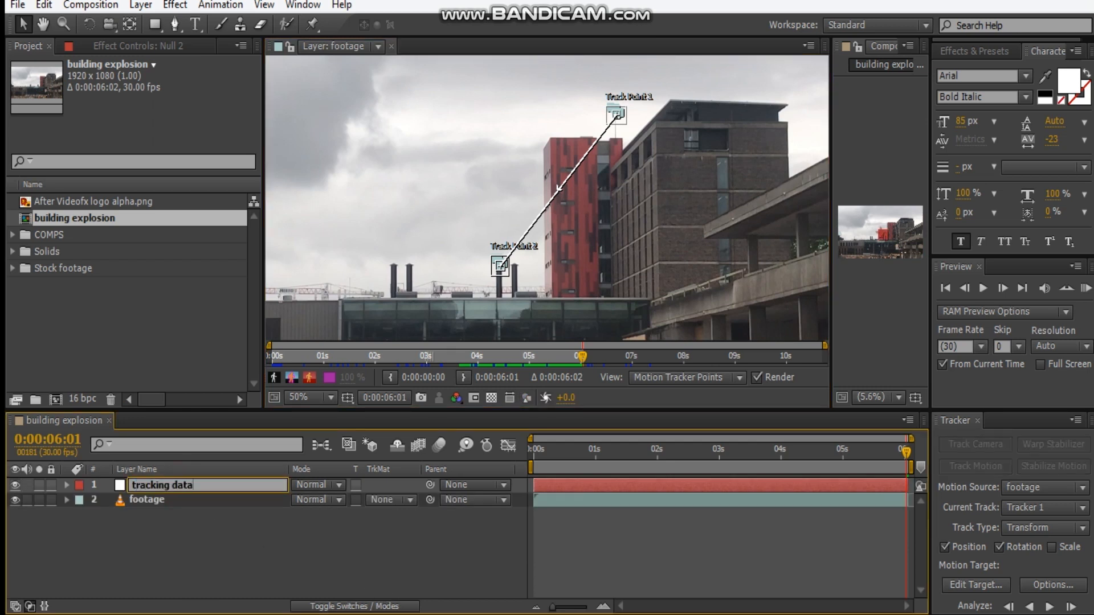
left_click(243, 554)
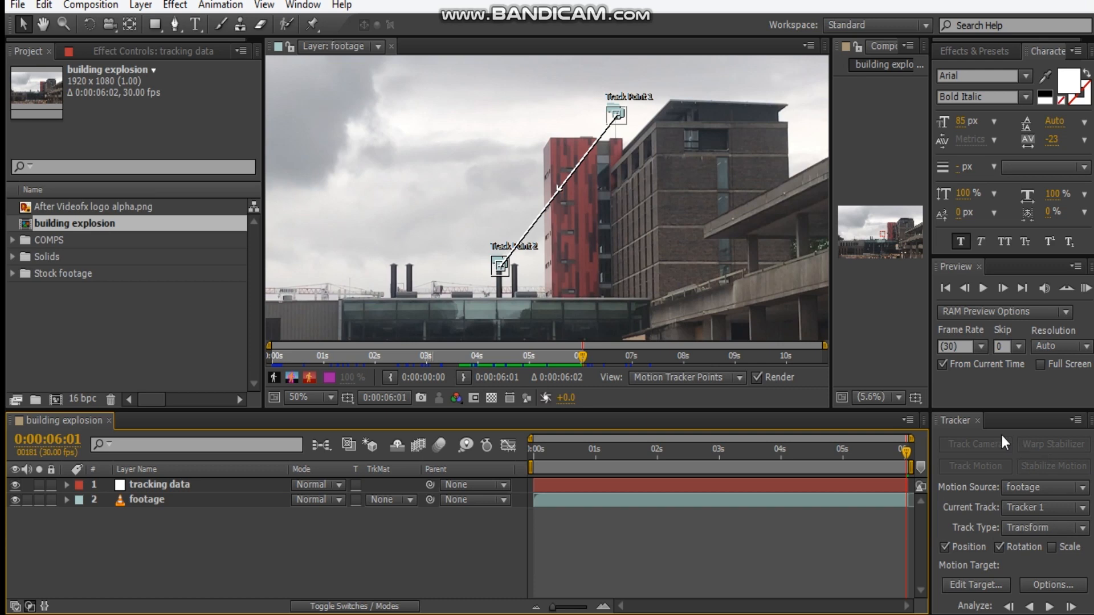
- Set the tracking data layer as the motion target and apply the track in X and Y
left_click_drag(967, 408, 969, 375)
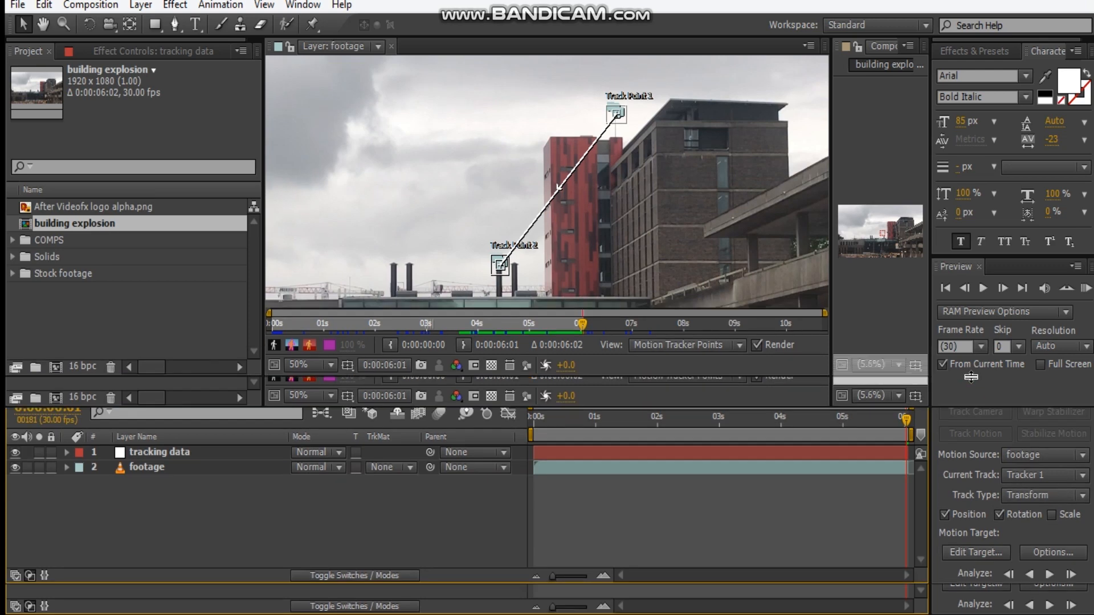
left_click(996, 552)
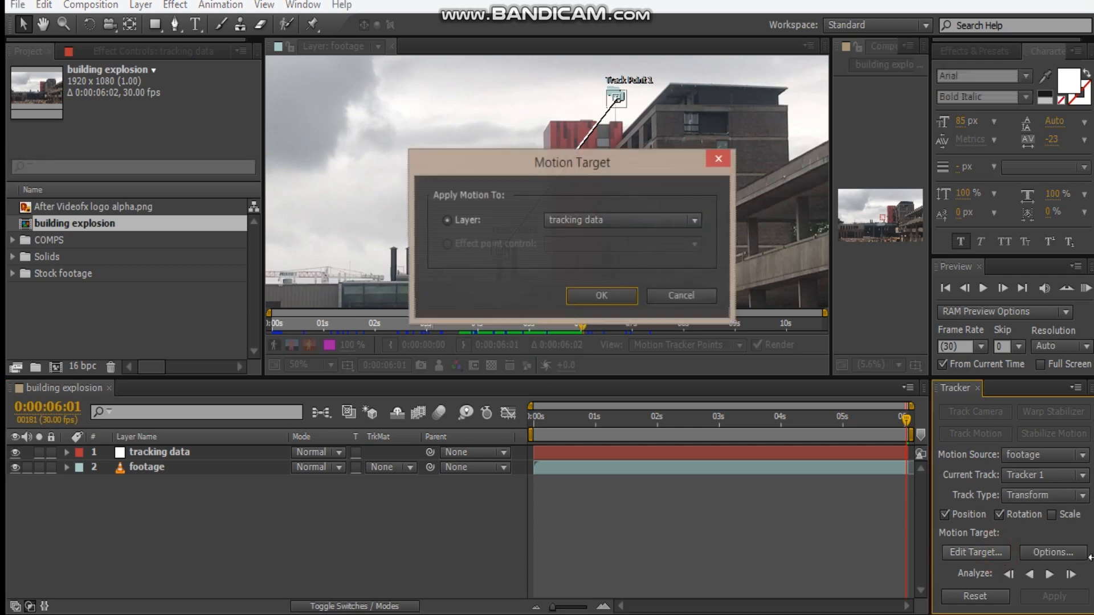
left_click(593, 220)
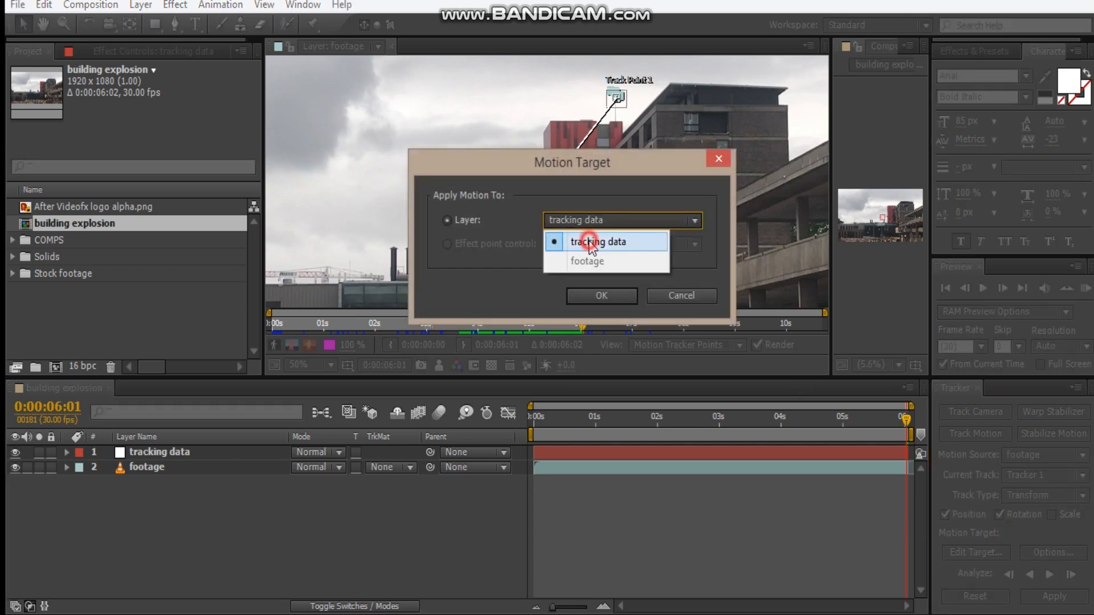
left_click(597, 238)
left_click(601, 296)
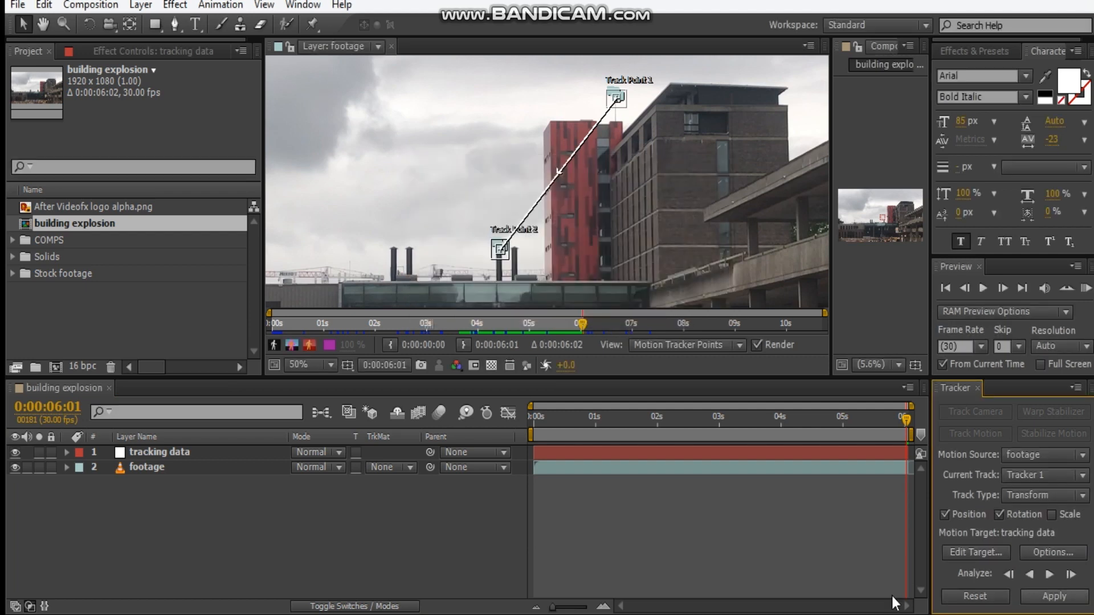
left_click(1052, 604)
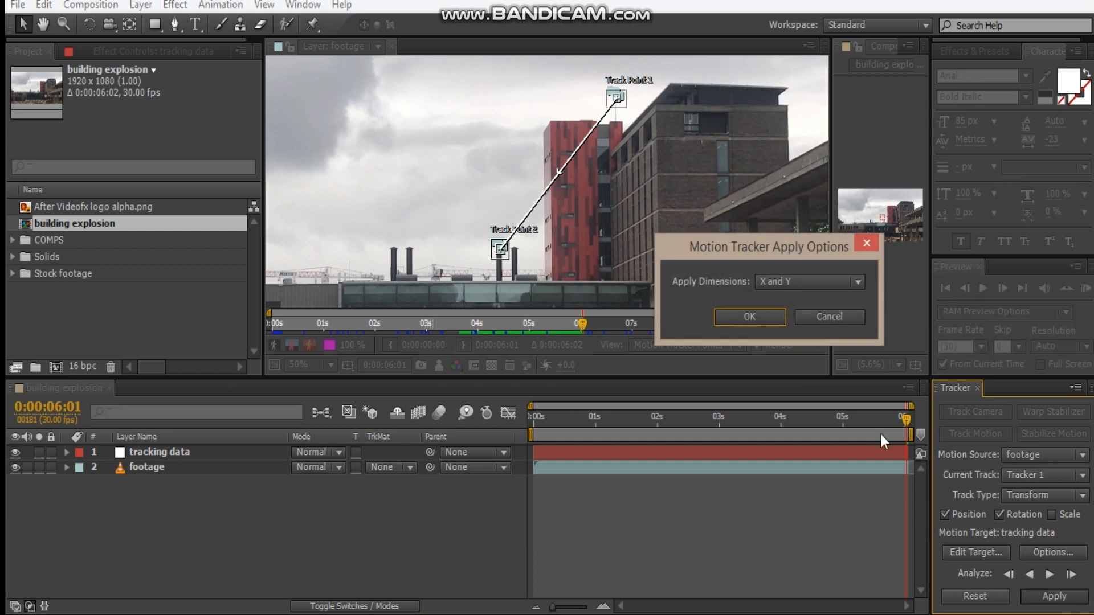
left_click(757, 318)
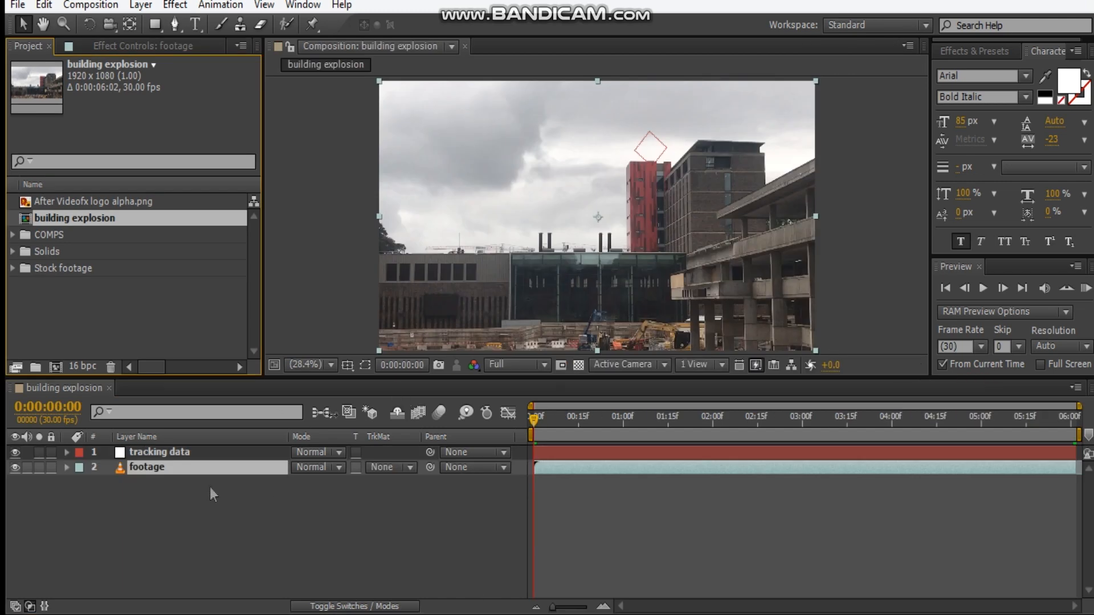
- Set the composition's preview resolution to Quarter and inspect the tracking data null against the antenna
left_click(538, 370)
left_click(553, 473)
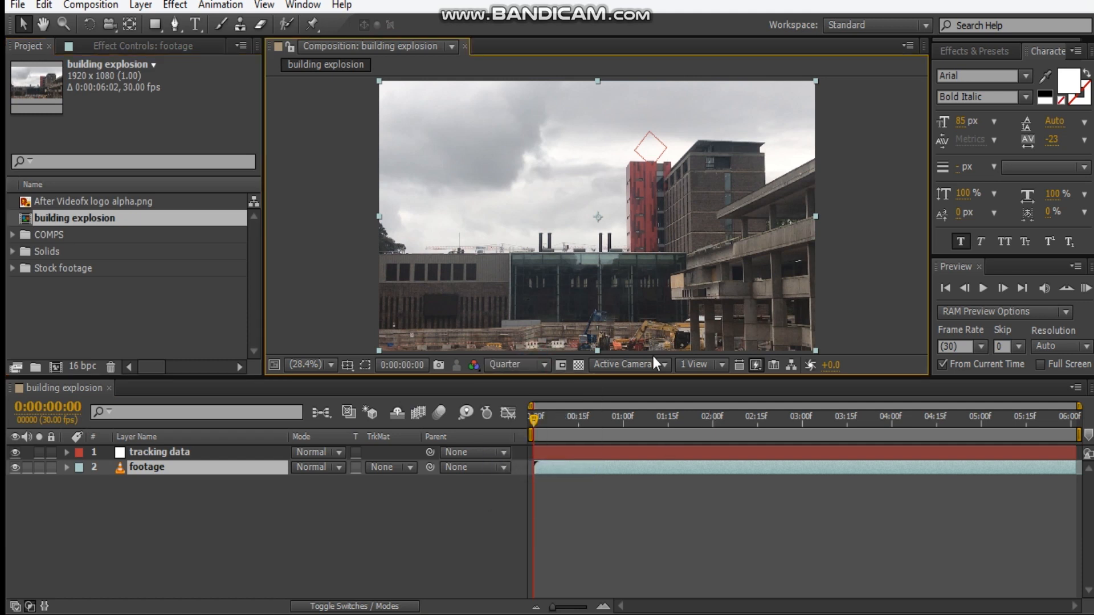
left_click(164, 456)
scroll(689, 168, "up", 4)
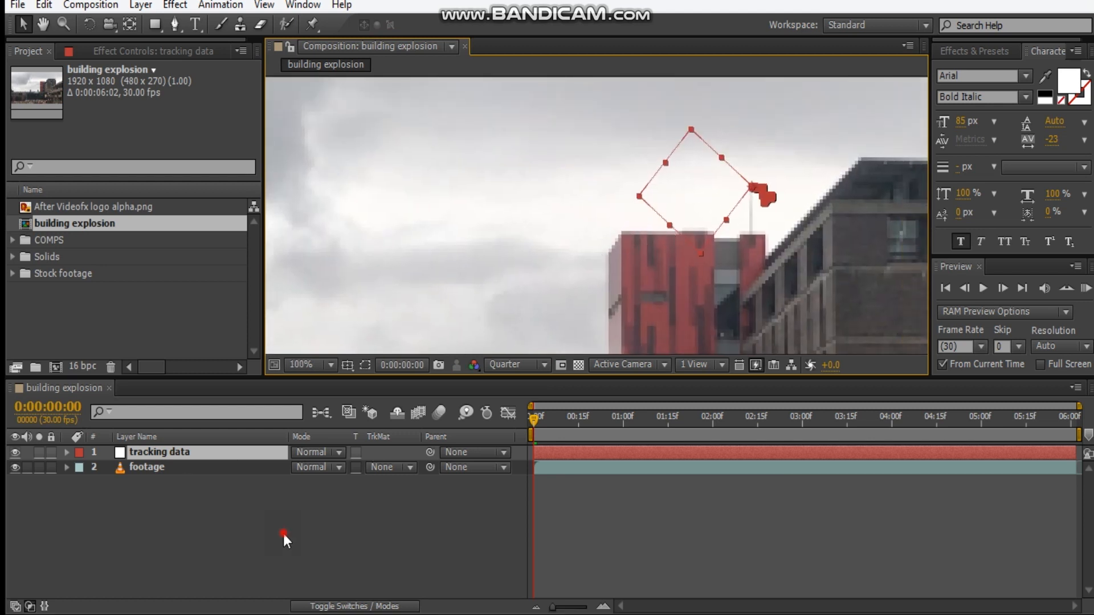
left_click(282, 533)
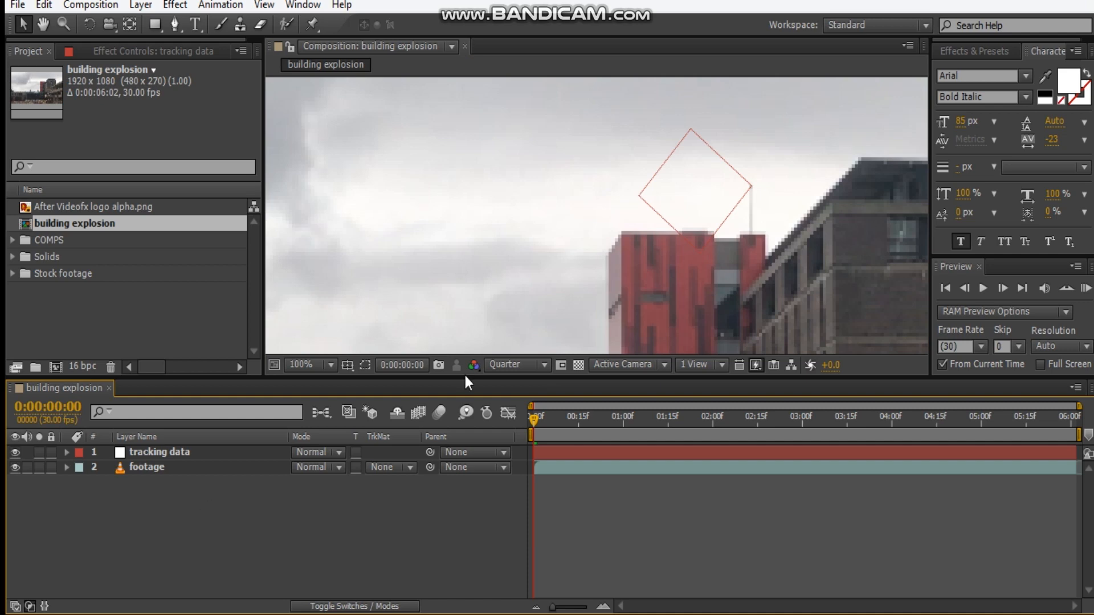
- Create a 1920 x 1080 px solid named matte in the blue colour 0054FF
key("ctrl+y")
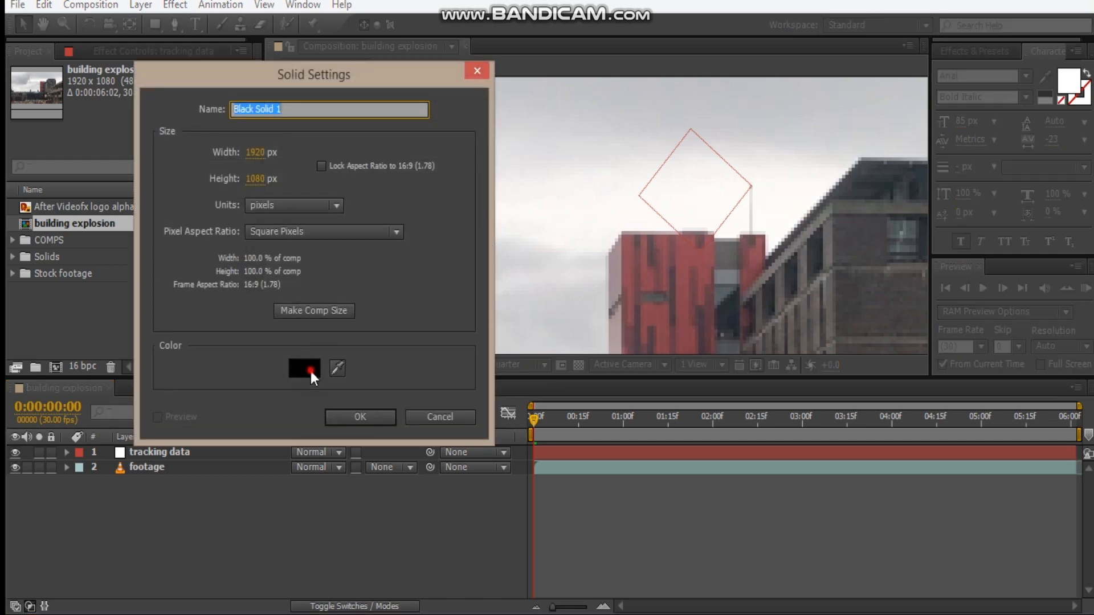
left_click(312, 373)
left_click_drag(280, 357, 274, 269)
left_click_drag(208, 288, 414, 43)
left_click(405, 187)
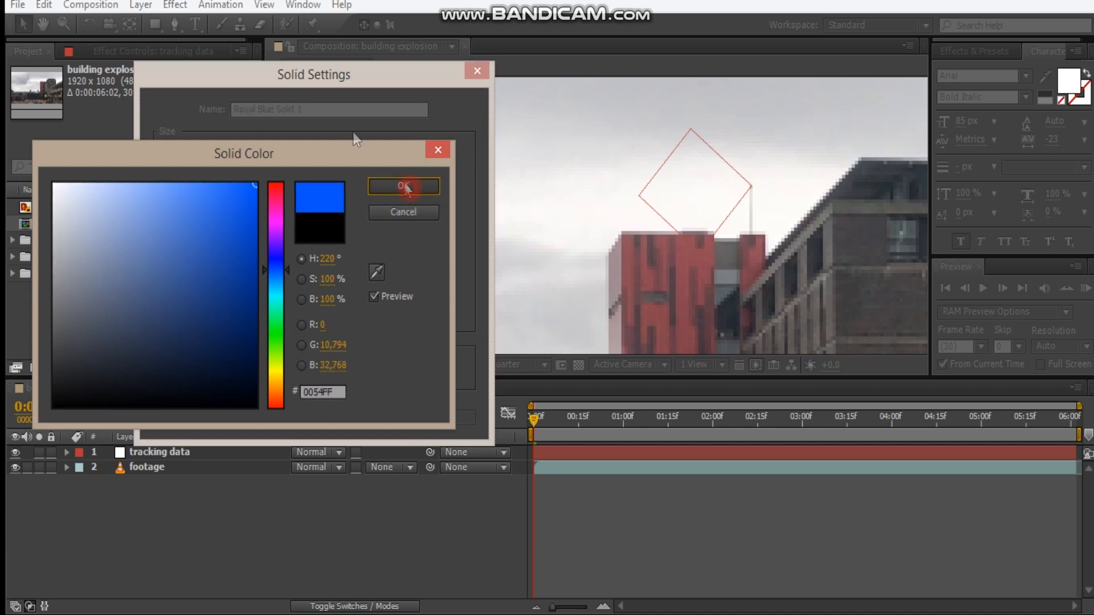
key("BackSpace")
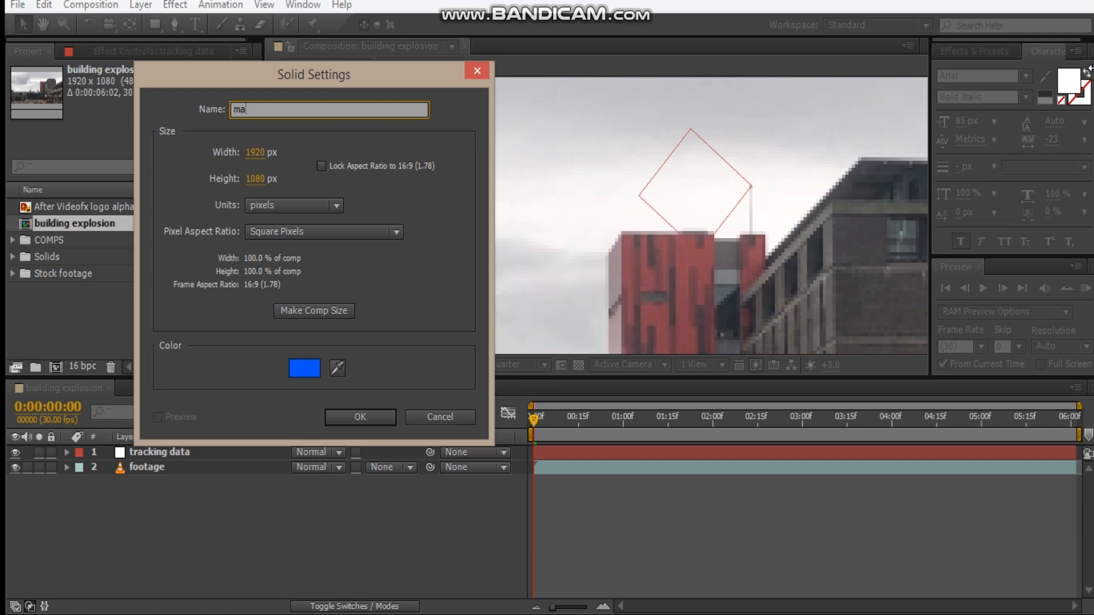
key("Return")
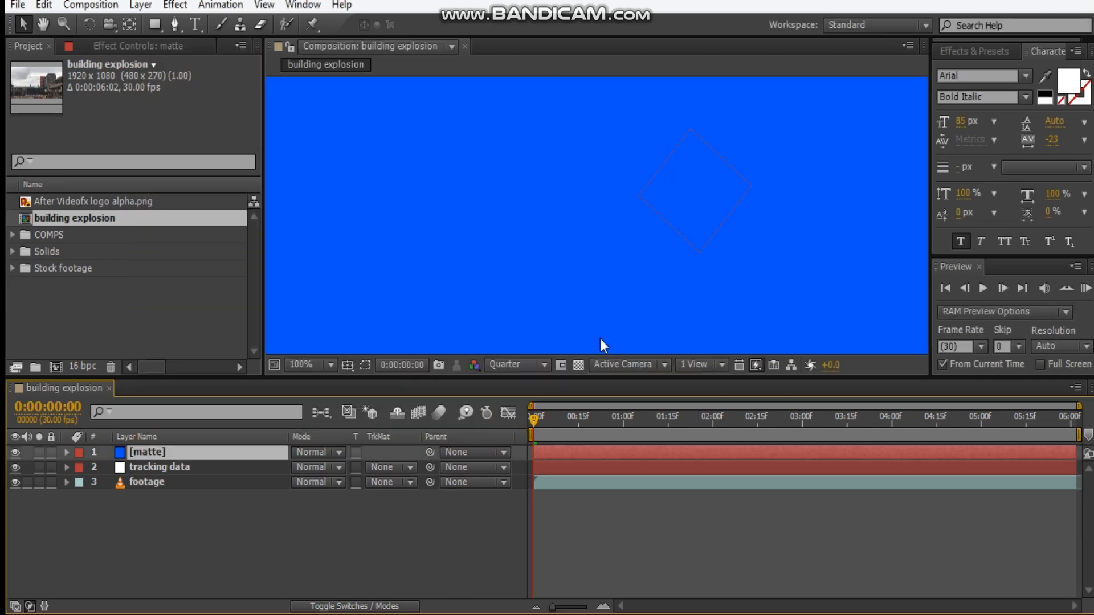
- Hide the matte and tracking data layers so the whole building footage can be seen
left_click(15, 452)
scroll(540, 251, "down", 4)
left_click_drag(600, 258, 615, 207)
left_click(15, 467)
scroll(590, 264, "up", 2)
scroll(645, 227, "down", 2)
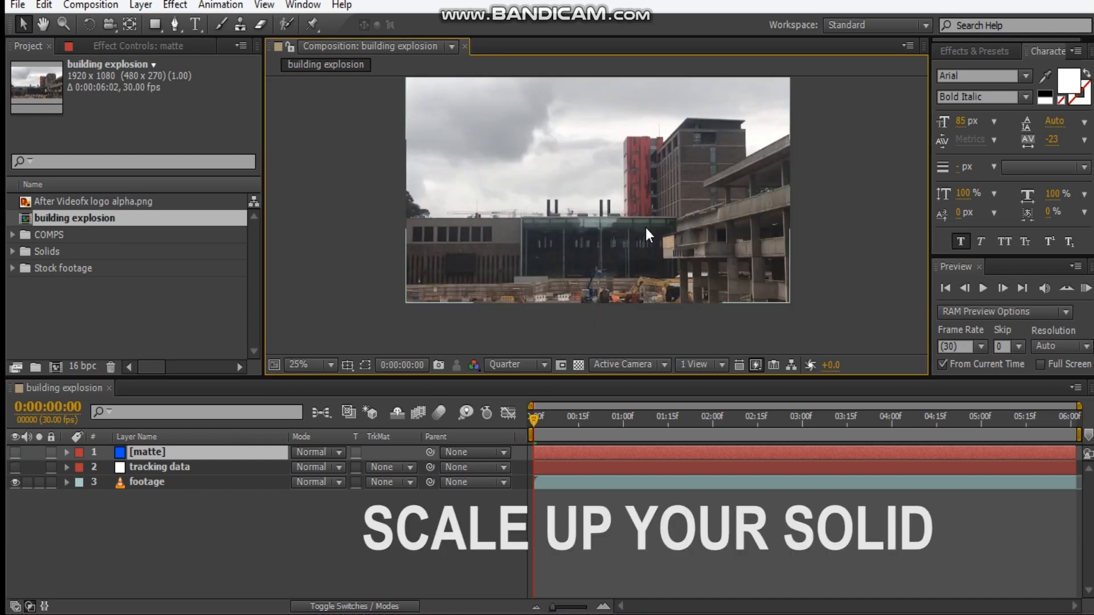
- Duplicate the footage layer under the name rotoscope and move the matte layer directly above it
left_click(147, 482)
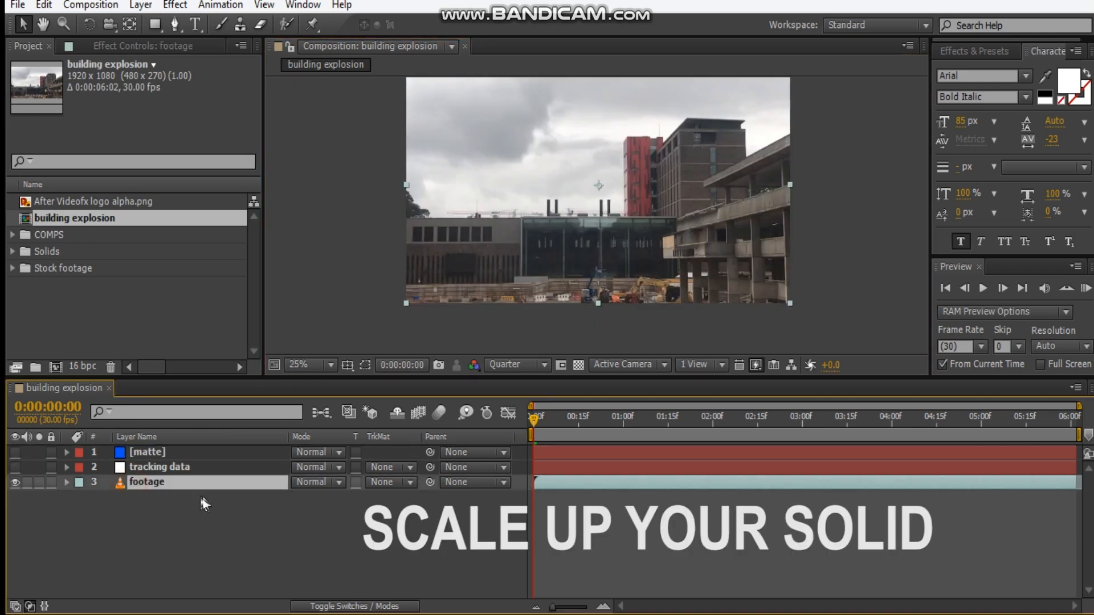
key("ctrl+d")
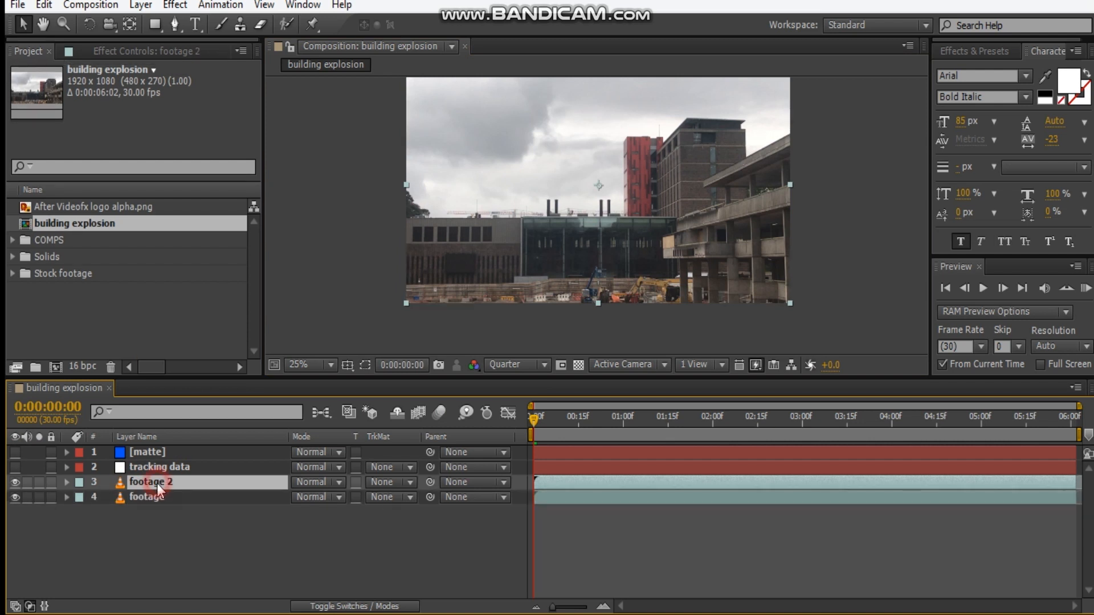
key("Return")
type("rotoscope")
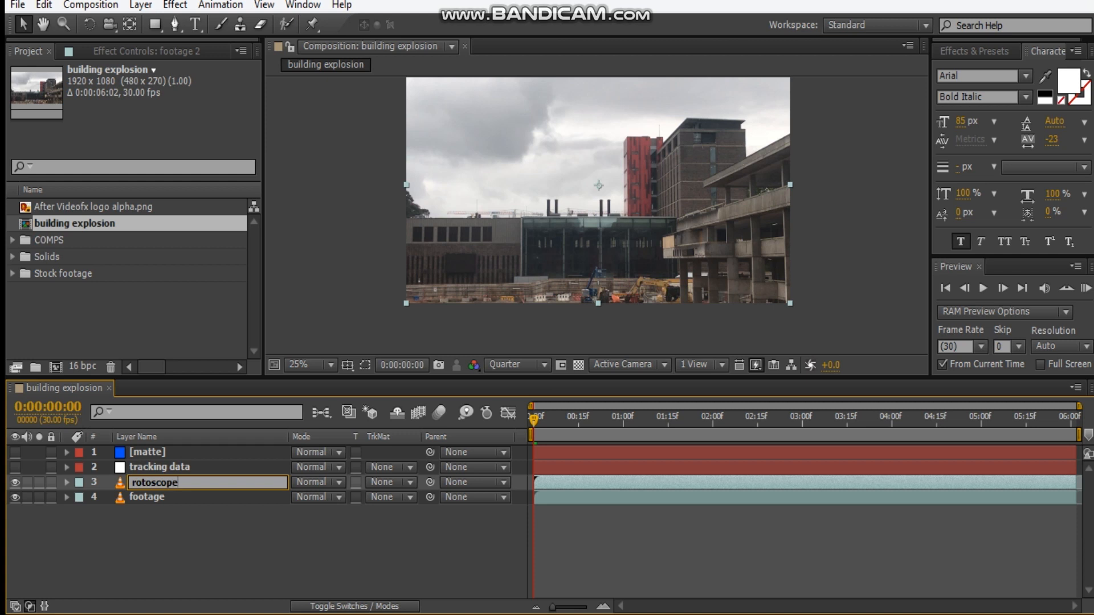
left_click(171, 542)
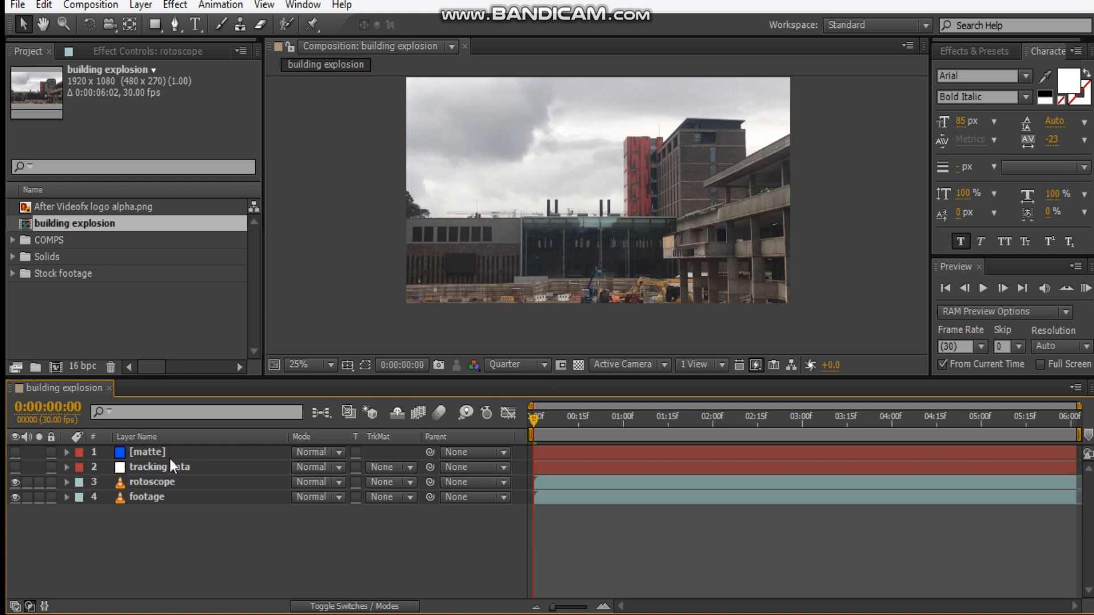
left_click(155, 451)
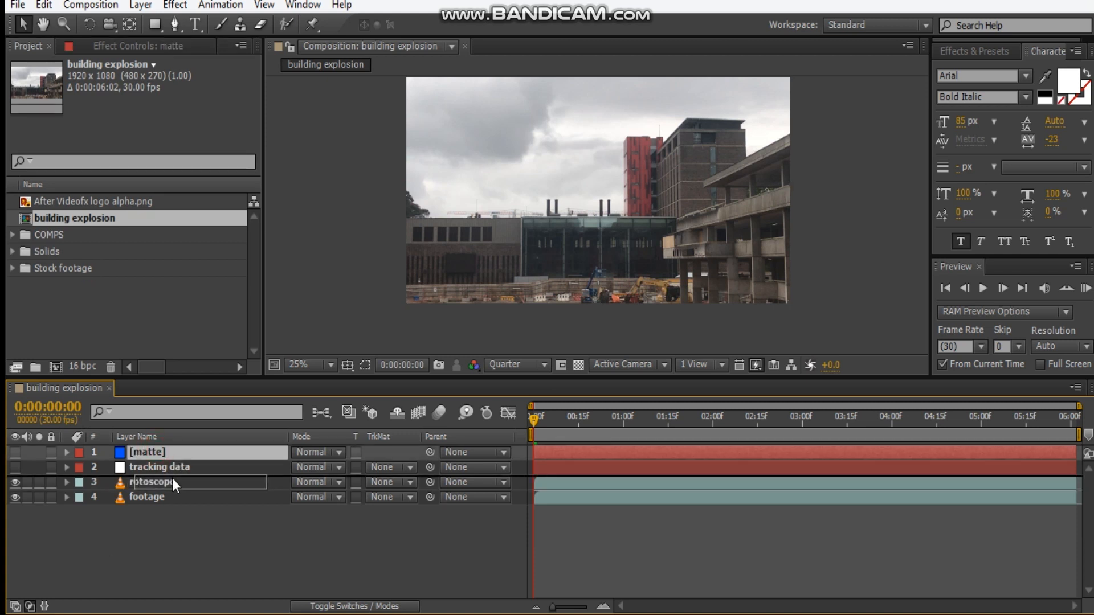
key("ctrl+bracketleft")
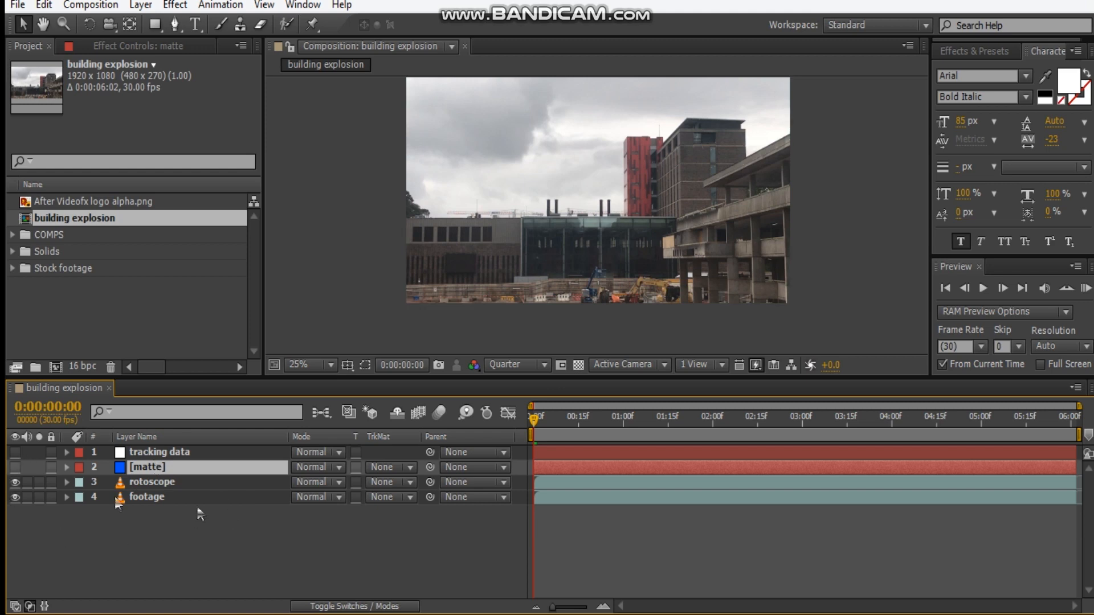
- Start a Pen tool mask on the matte layer, tracing the roof edge and upper right corner of the dark brick building
left_click(177, 22)
left_click_drag(684, 260, 641, 273)
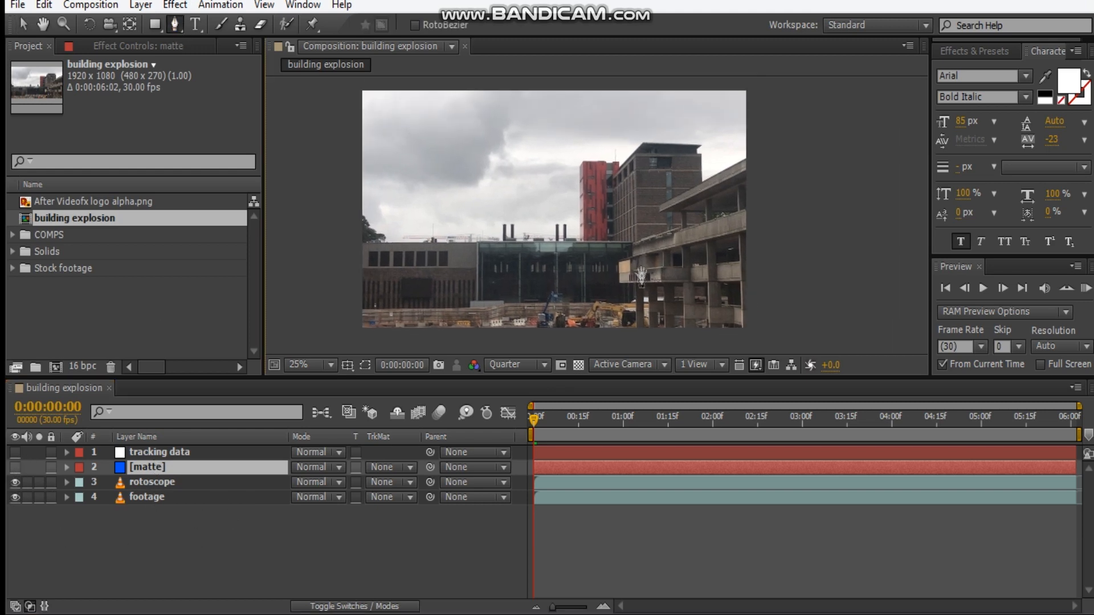
left_click_drag(420, 247, 472, 233)
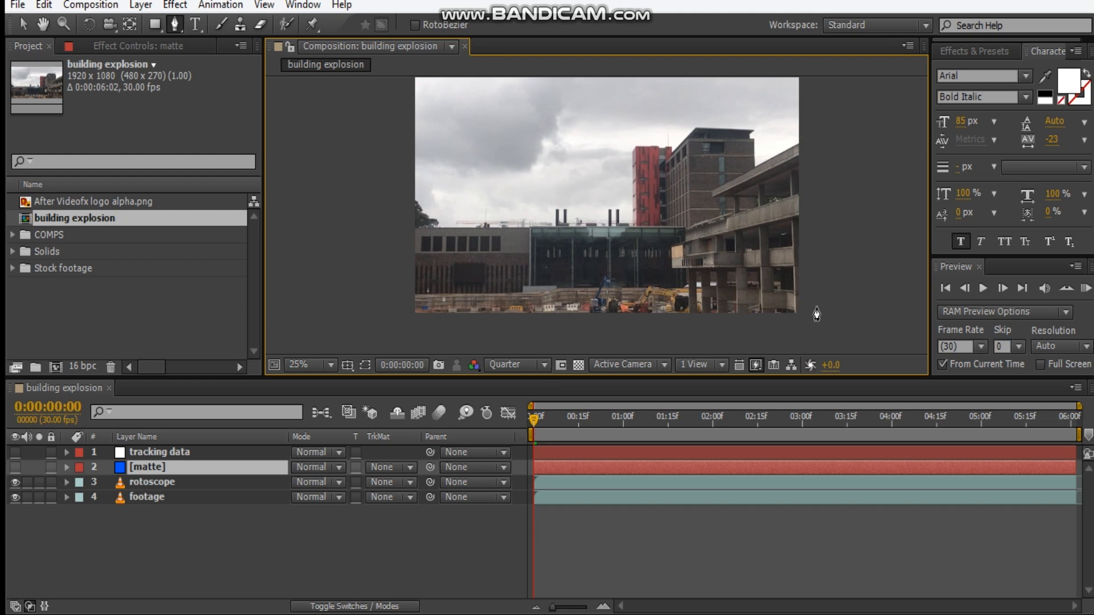
scroll(692, 194, "up", 2)
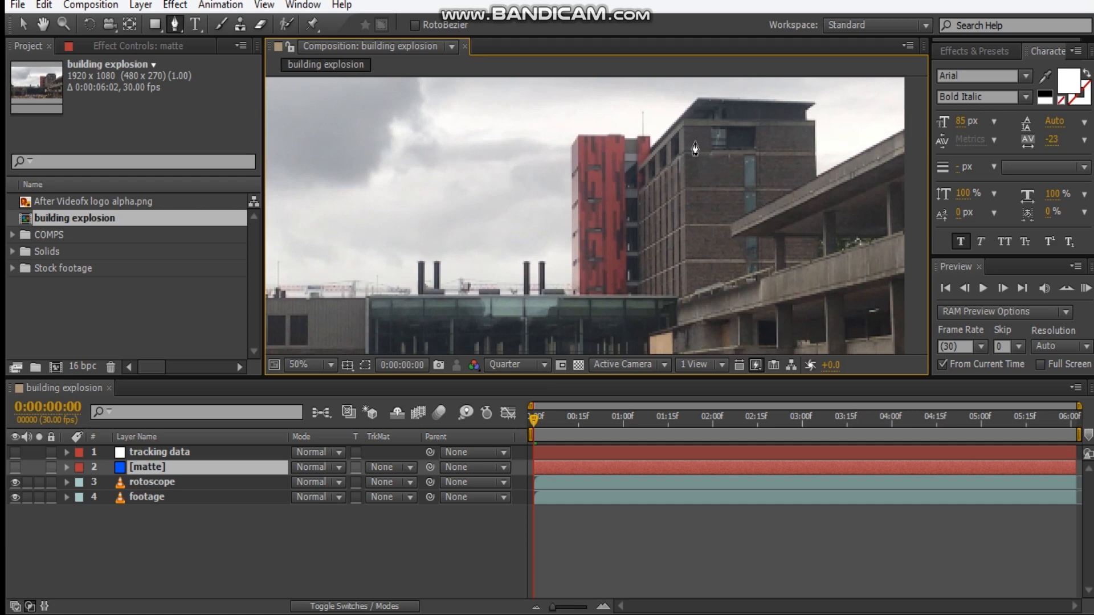
left_click_drag(507, 287, 314, 225)
left_click_drag(643, 90, 610, 227)
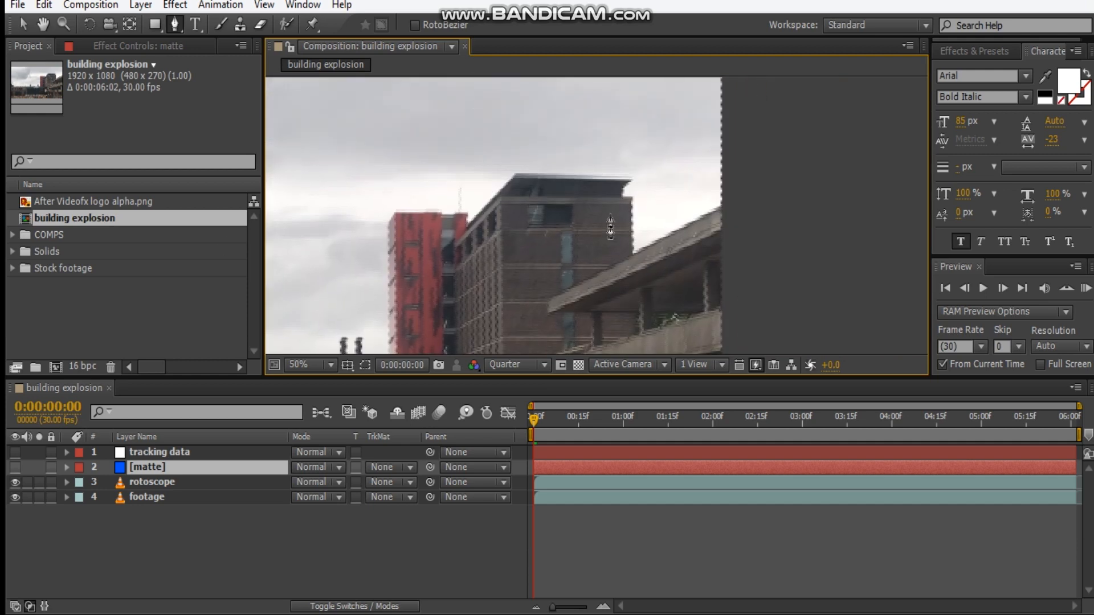
scroll(634, 178, "up", 2)
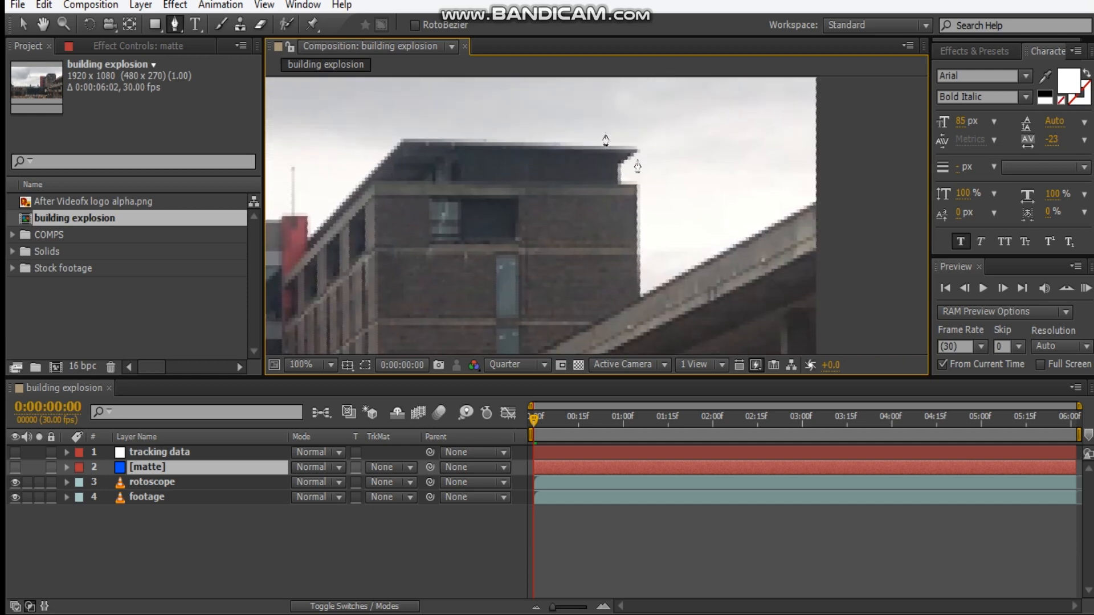
scroll(637, 165, "up", 1)
left_click(361, 128)
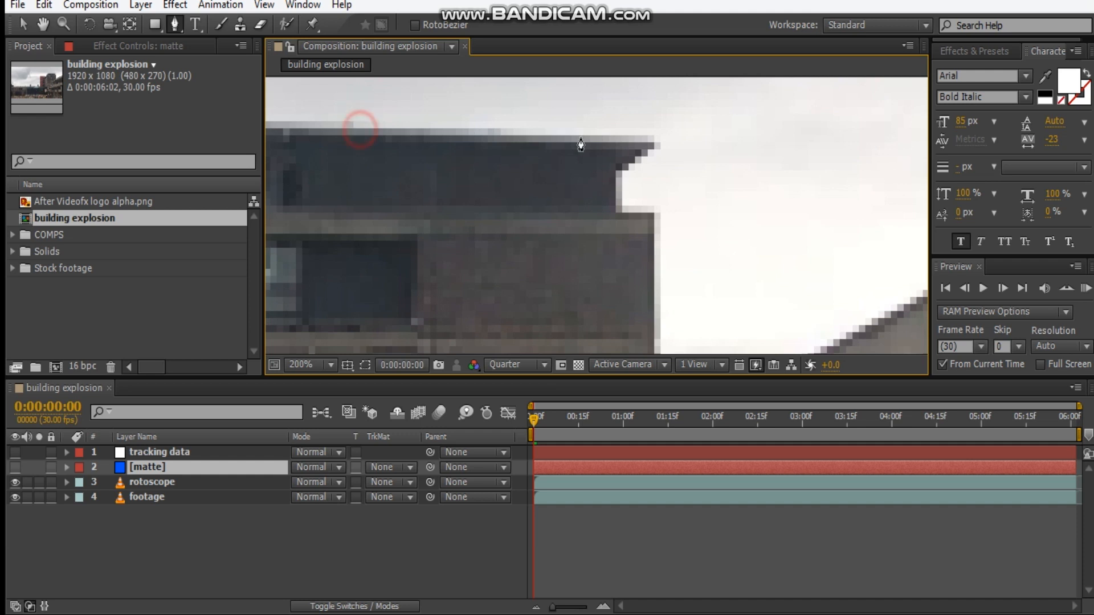
left_click(653, 146)
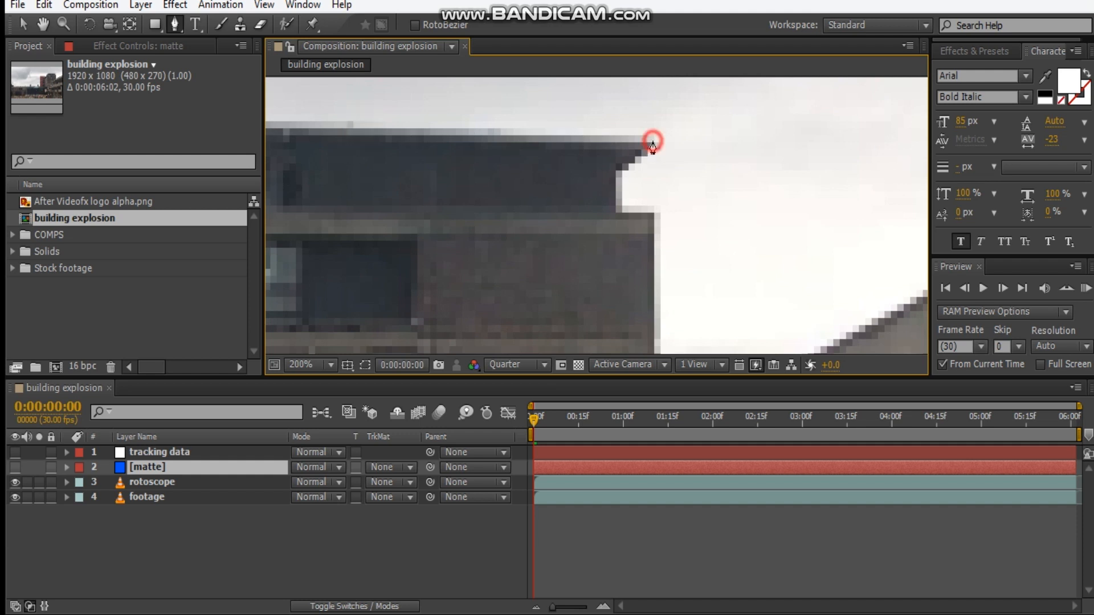
- Continue the mask along the concrete building, around the outside of the frame and back along the low glass building's roofline
scroll(644, 188, "down", 3)
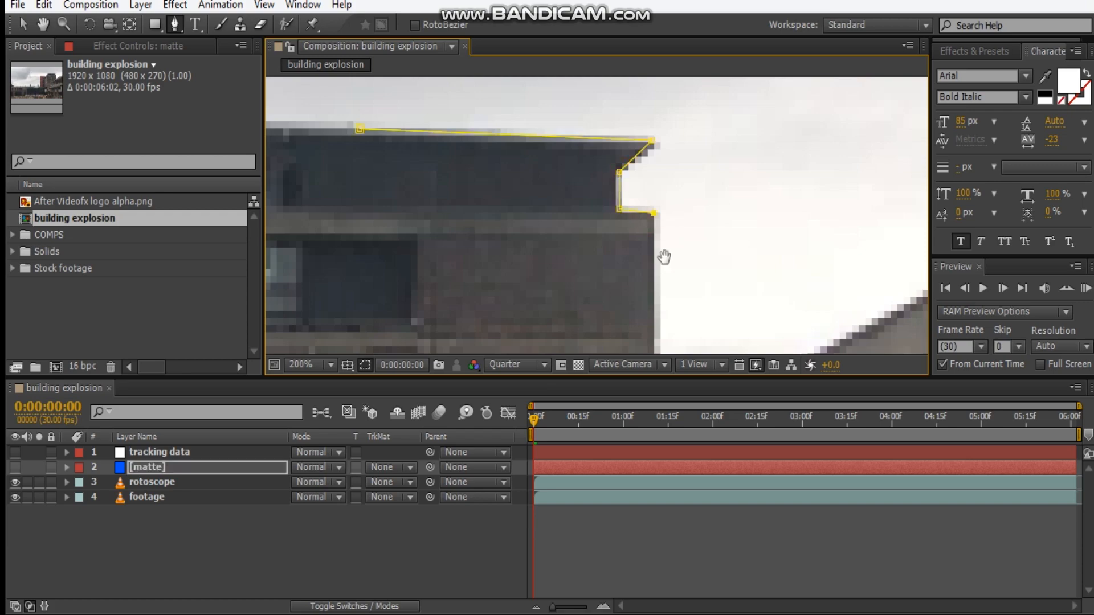
scroll(756, 108, "down", 1)
left_click(771, 276)
left_click(672, 322)
left_click(464, 330)
left_click(349, 308)
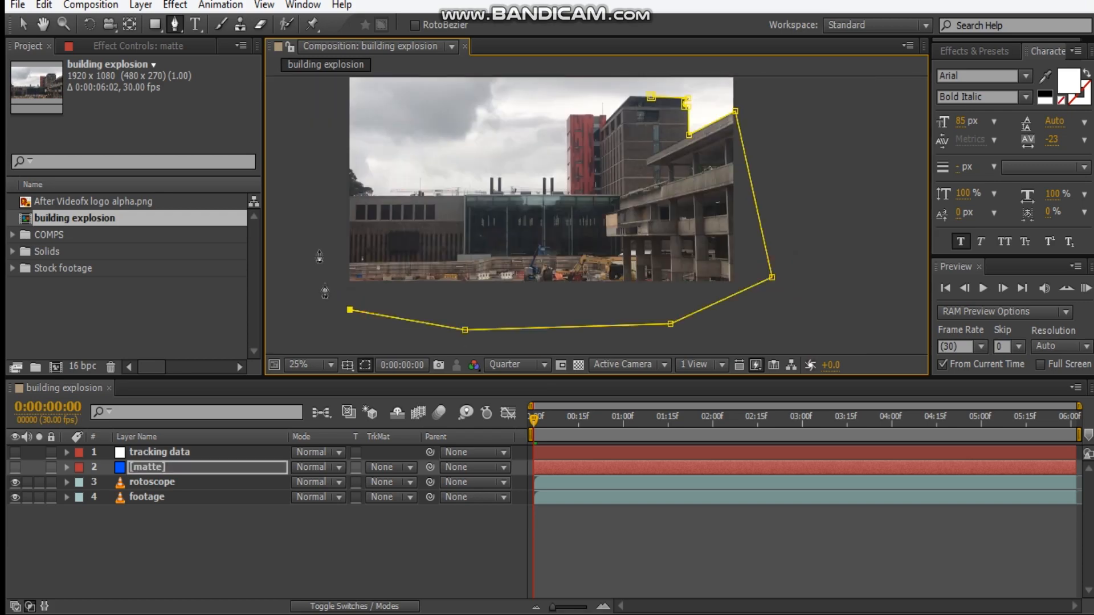
left_click(330, 212)
left_click(574, 213)
left_click(913, 215)
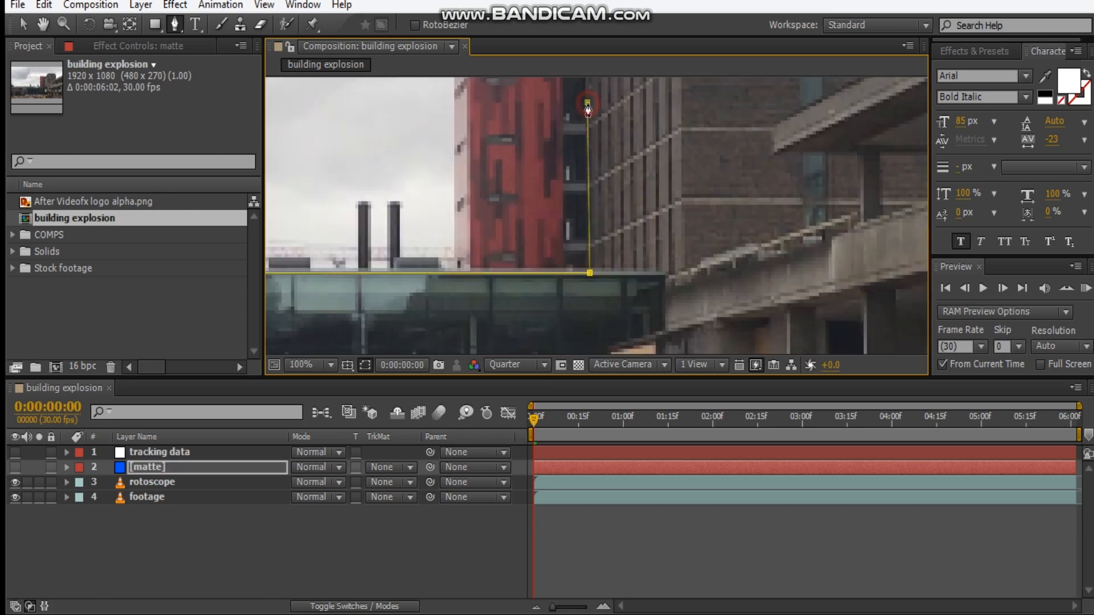
- Trace the mask up the brick building's edge beside the red tower and along its sloping roof, closing the path
left_click_drag(589, 129, 567, 322)
left_click(567, 277)
left_click(576, 272)
left_click(576, 235)
left_click(565, 243)
left_click(561, 233)
left_click_drag(561, 233, 498, 284)
left_click(619, 146)
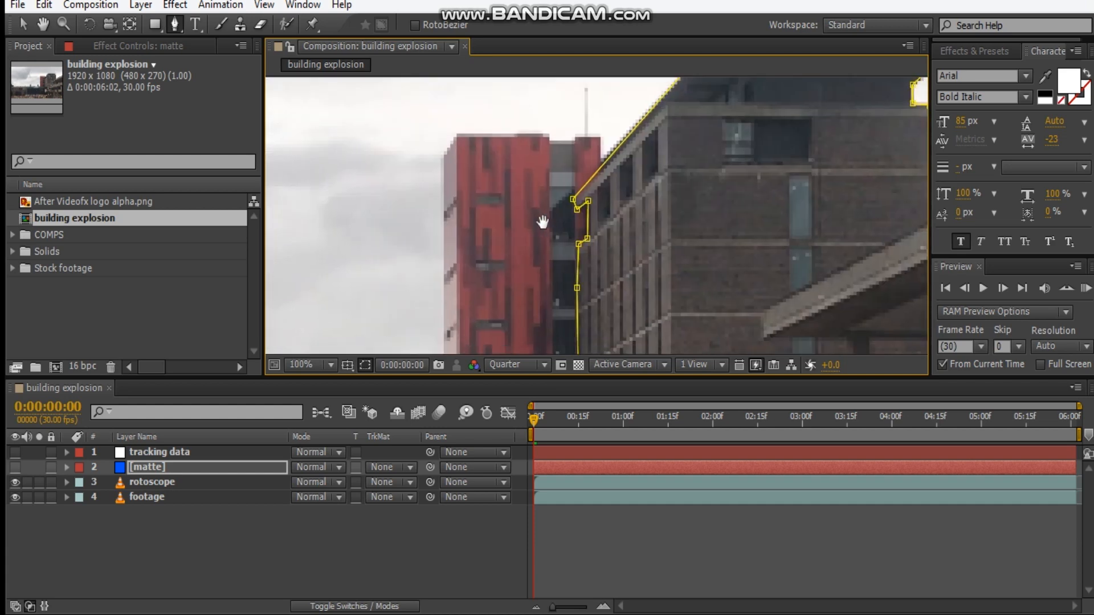
- Show the matte layer again and turn off the mask outline display in the composition view
scroll(537, 267, "down", 4)
left_click_drag(537, 267, 582, 235)
left_click(15, 467)
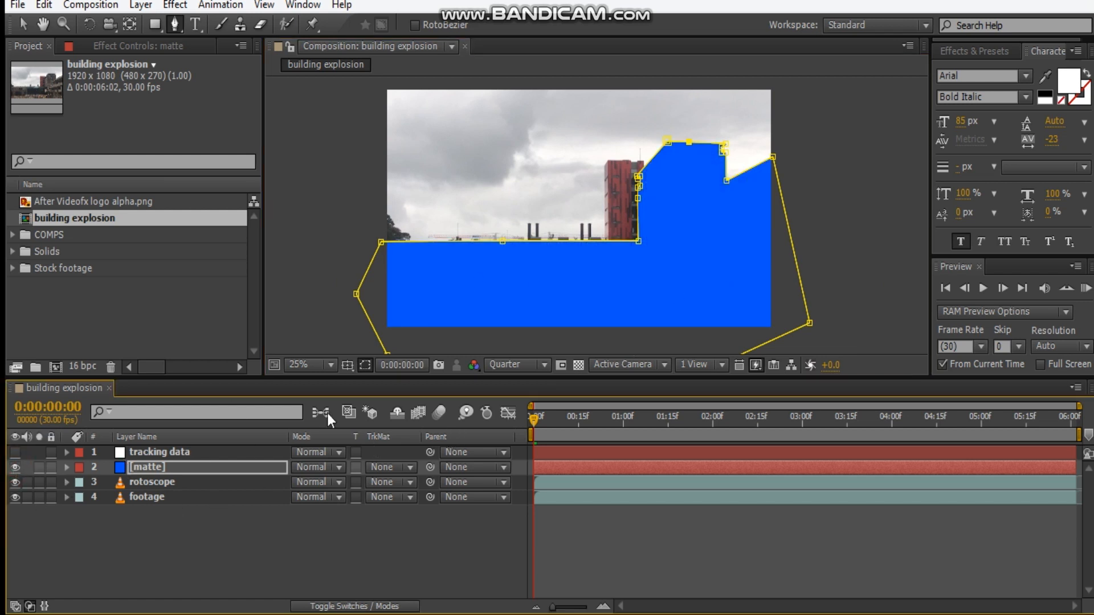
left_click(362, 370)
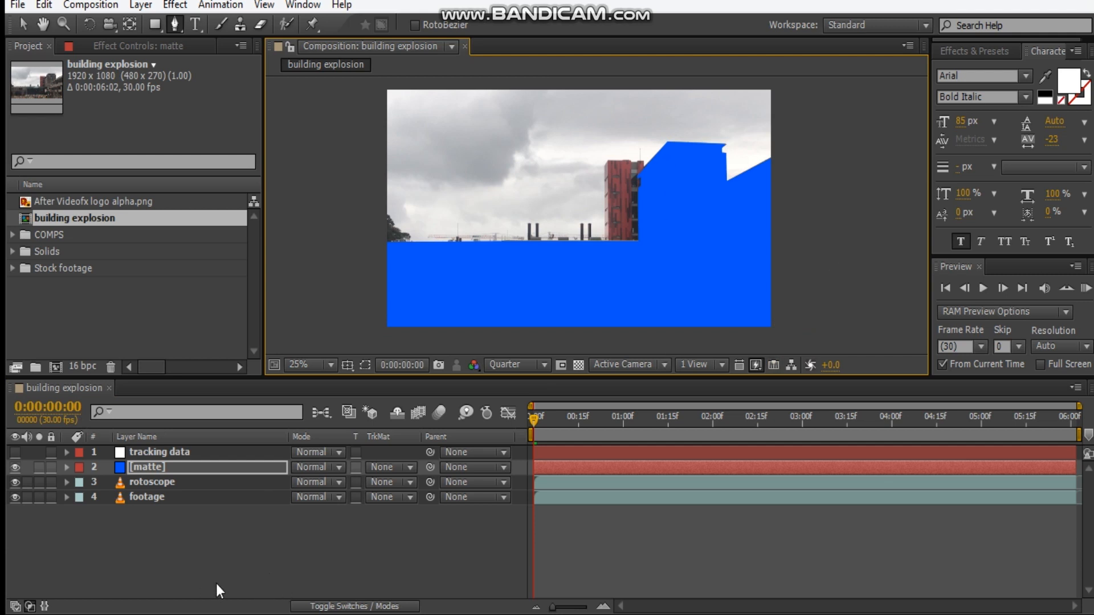
- Set the mask feather of the matte layer's mask to 2 pixels
left_click(175, 470)
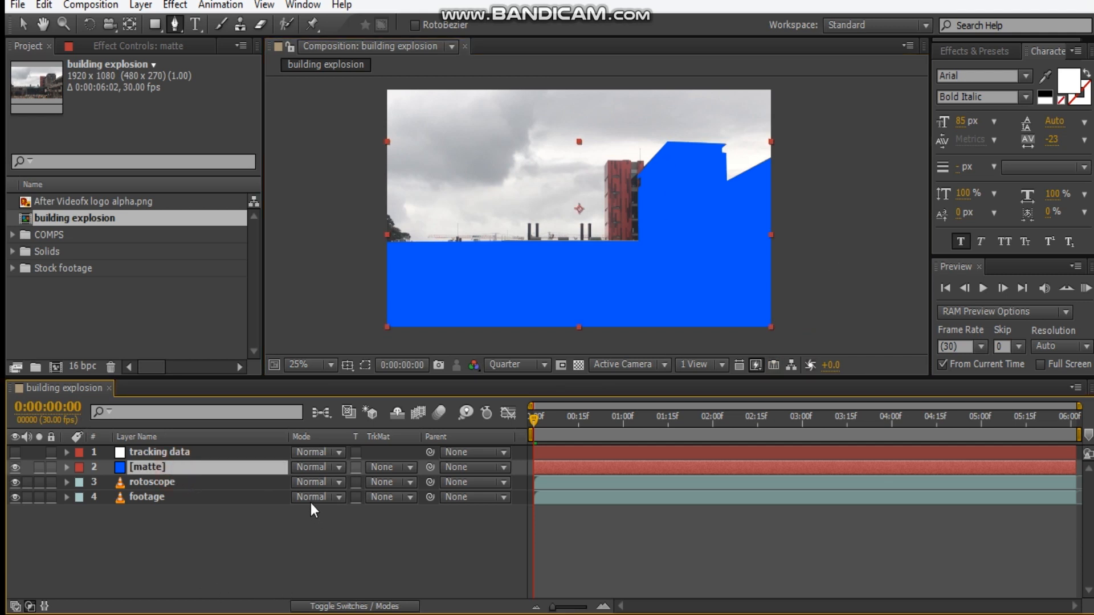
key("f")
left_click(329, 497)
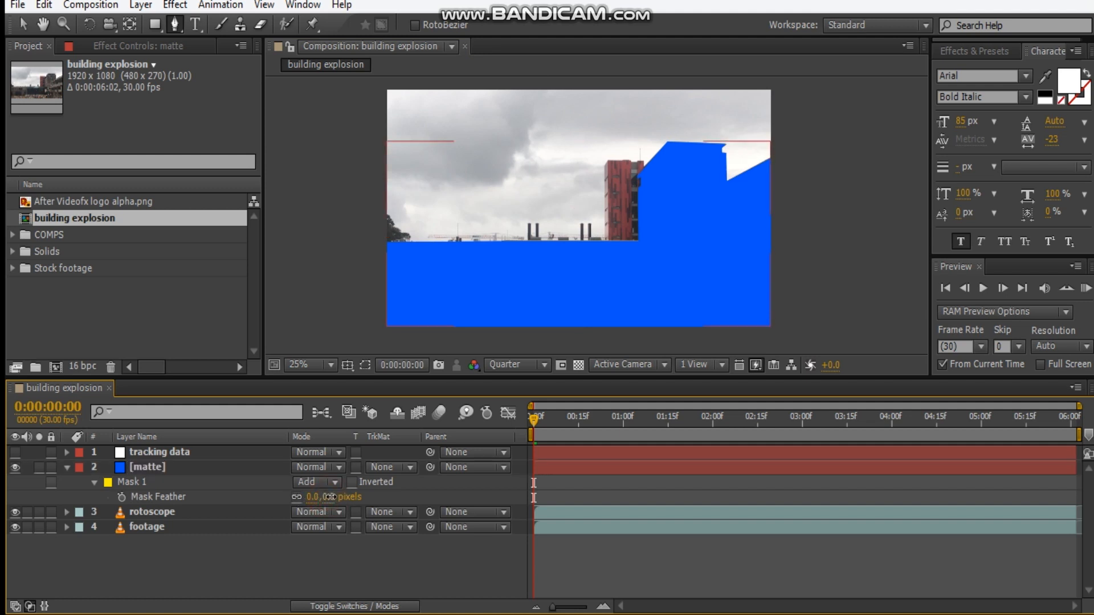
left_click(329, 496)
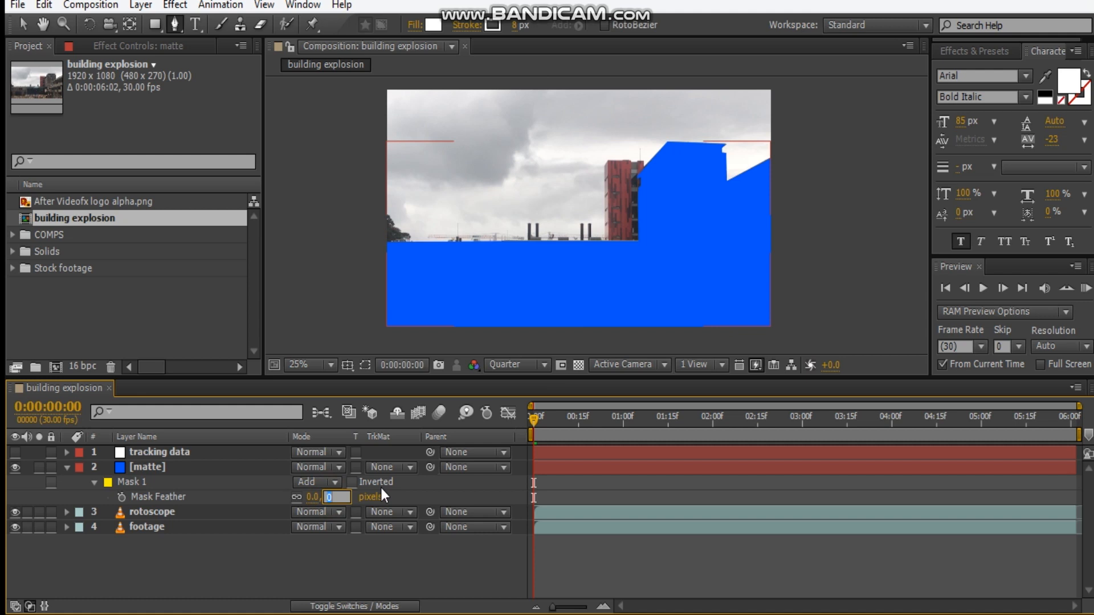
type("2")
key("Return")
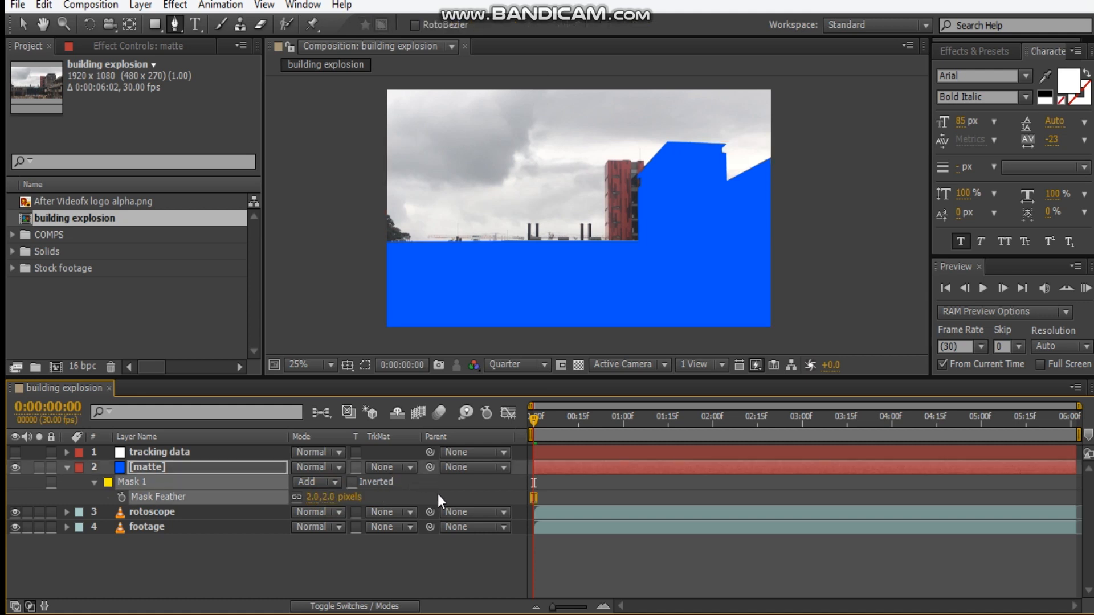
- Set the rotoscope layer's track matte to Alpha Matte "[matte]" and solo that layer briefly to check the cutout
key("v")
left_click(403, 566)
left_click_drag(667, 182, 660, 204)
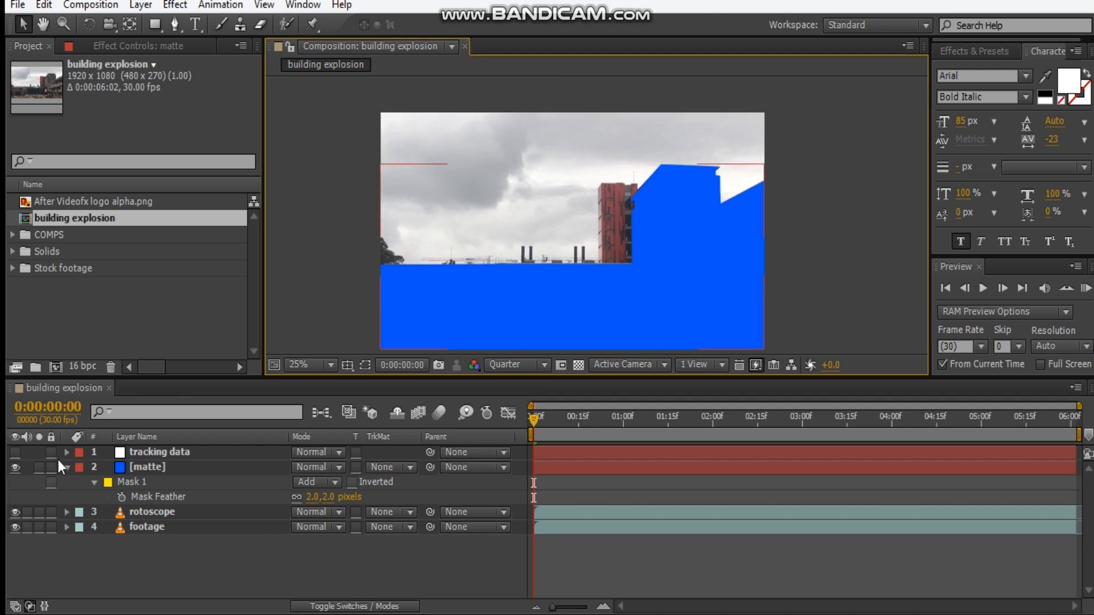
left_click(66, 467)
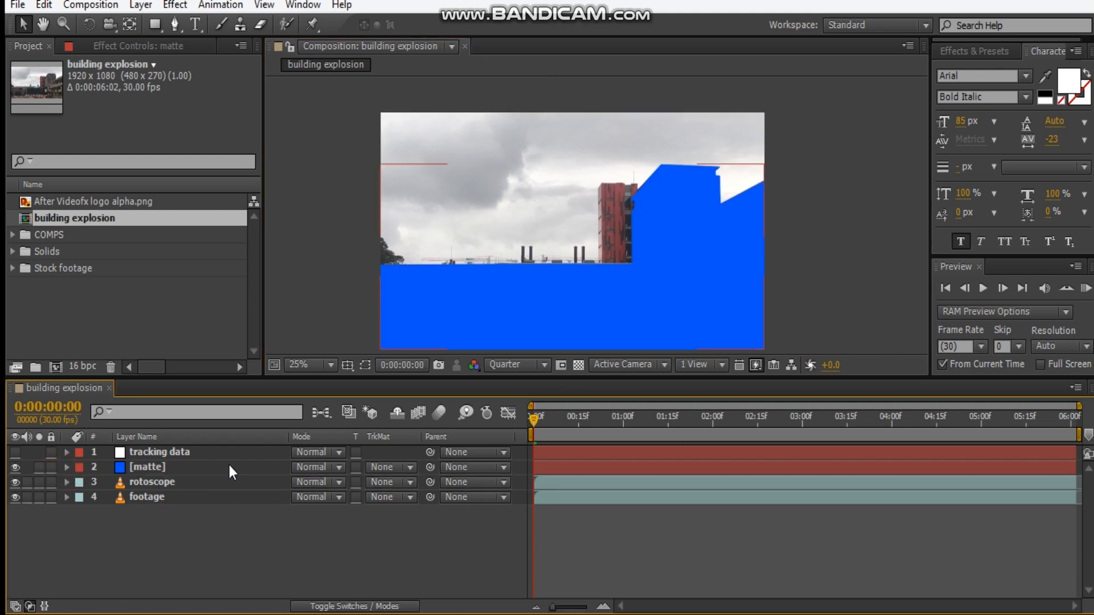
left_click(390, 487)
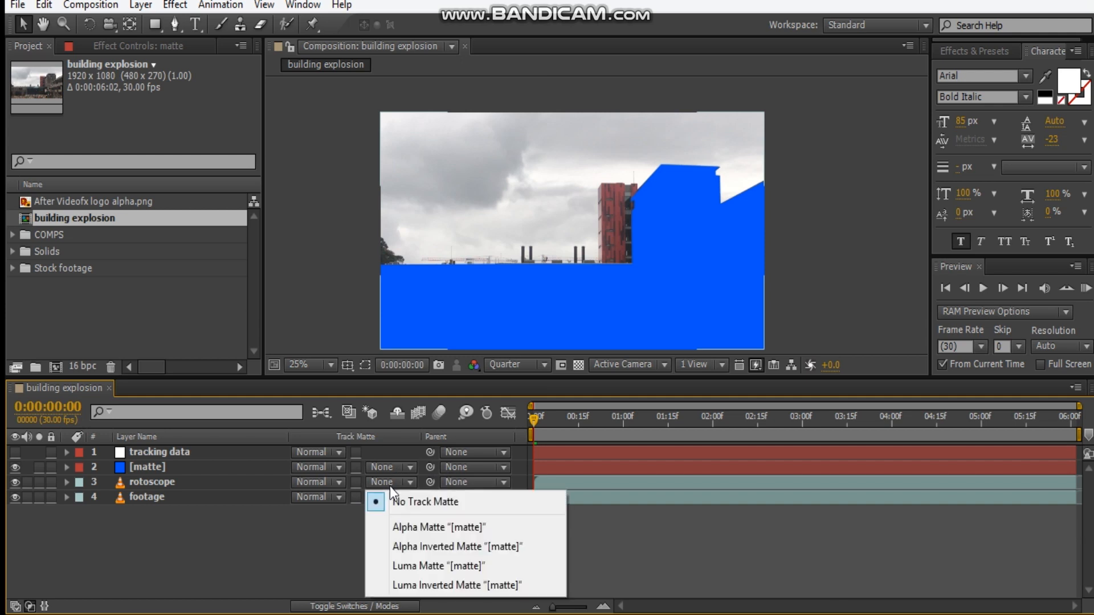
left_click(427, 527)
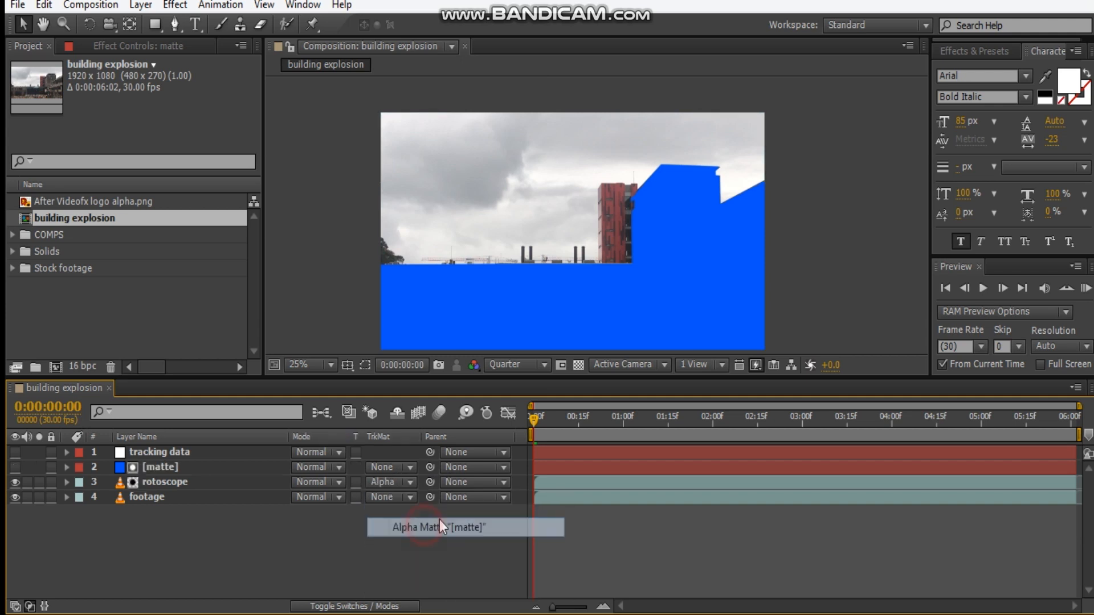
left_click(39, 483)
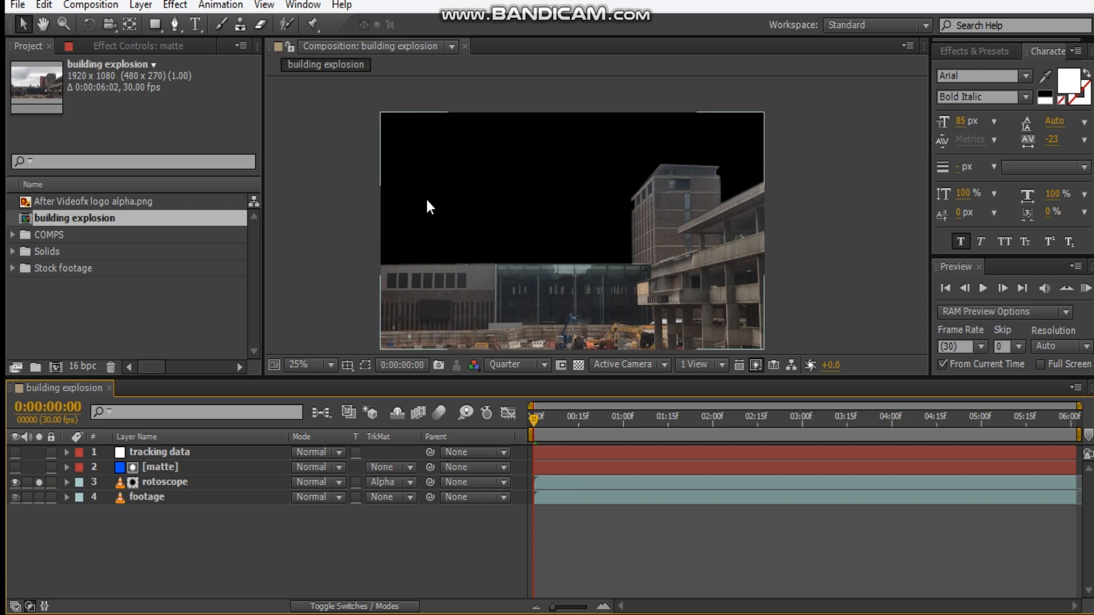
left_click(39, 482)
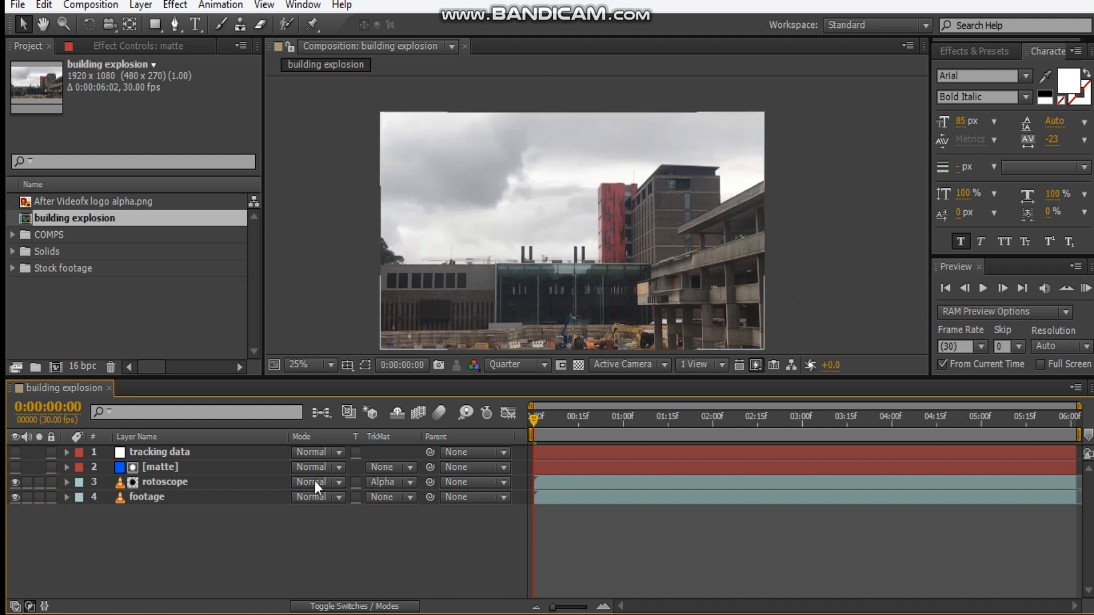
- Set the mask feather of the matte layer's mask to 4 pixels
left_click(227, 468)
key("f")
left_click(323, 497)
type("4")
key("Return")
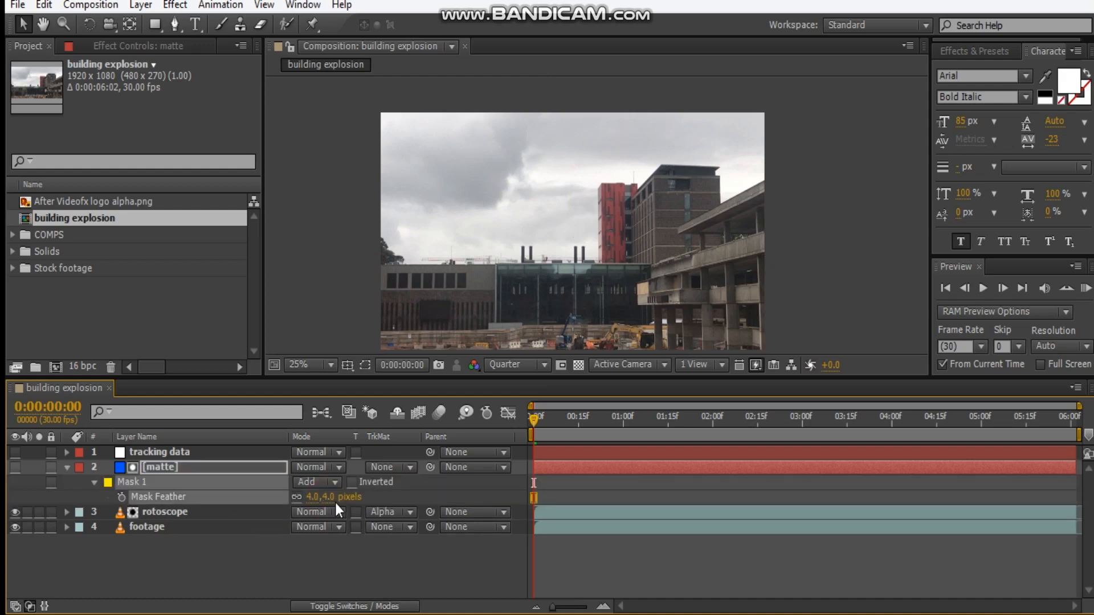
- Add Aerial_Explosion_01.mov from the Stock footage folder as a layer between the rotoscope and footage layers
left_click(68, 466)
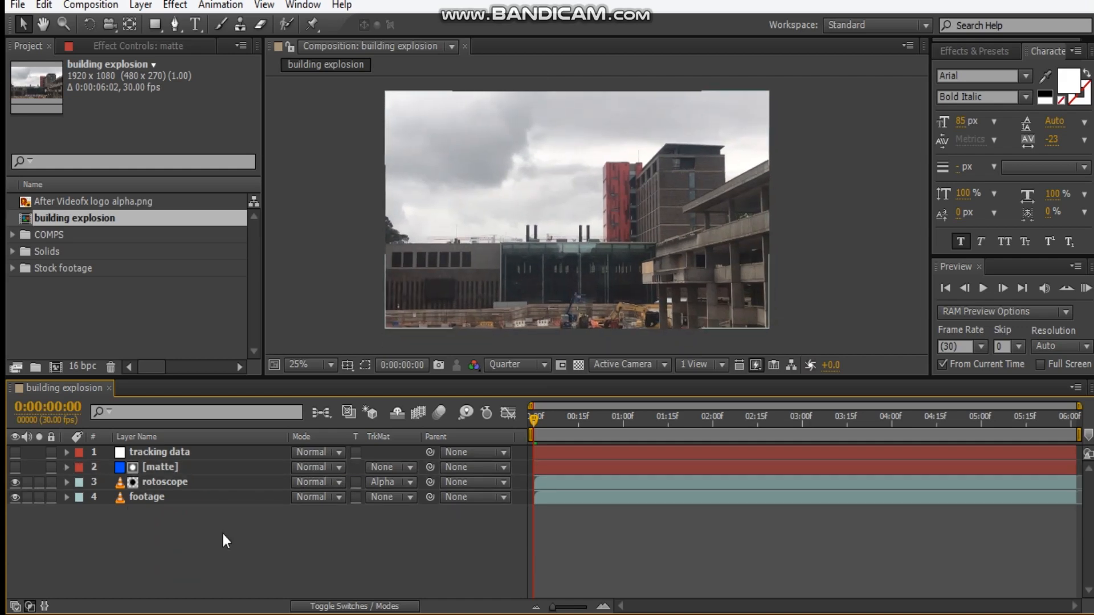
left_click(231, 550)
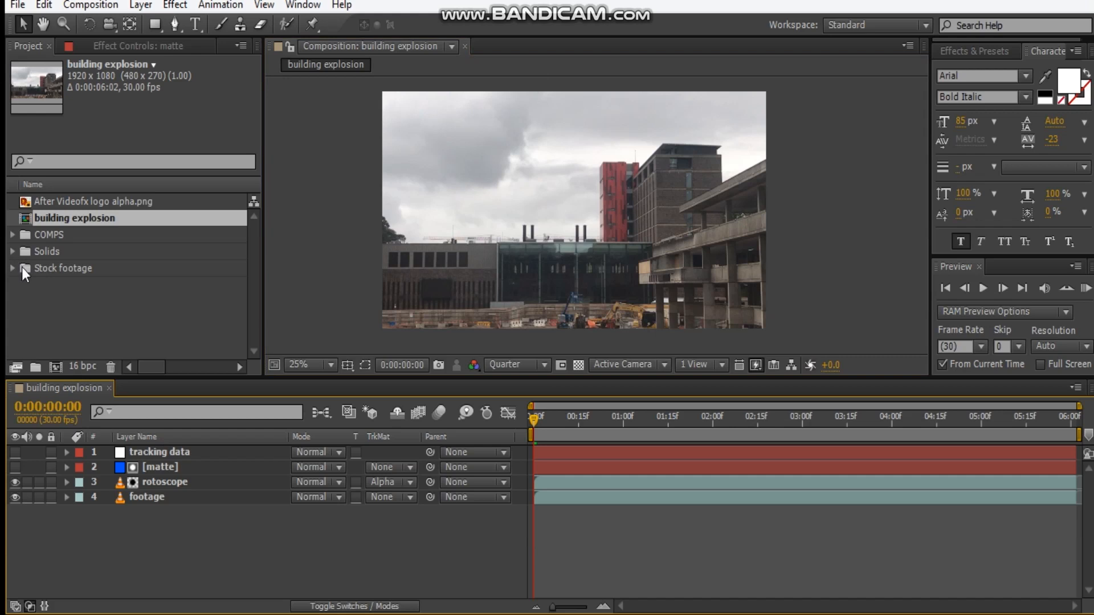
scroll(248, 247, "down", 2)
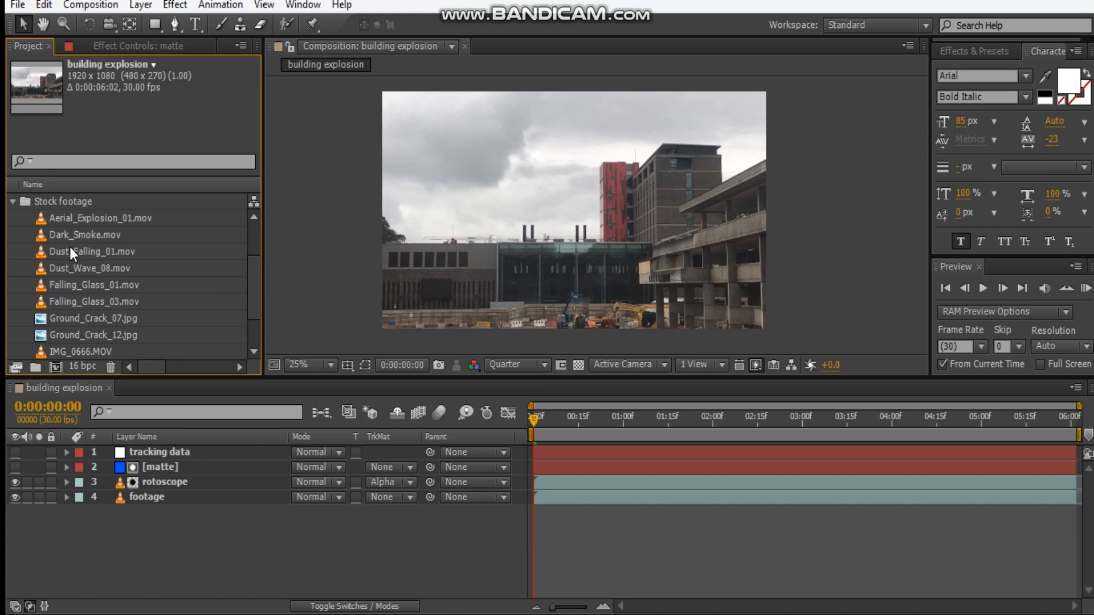
left_click(110, 217)
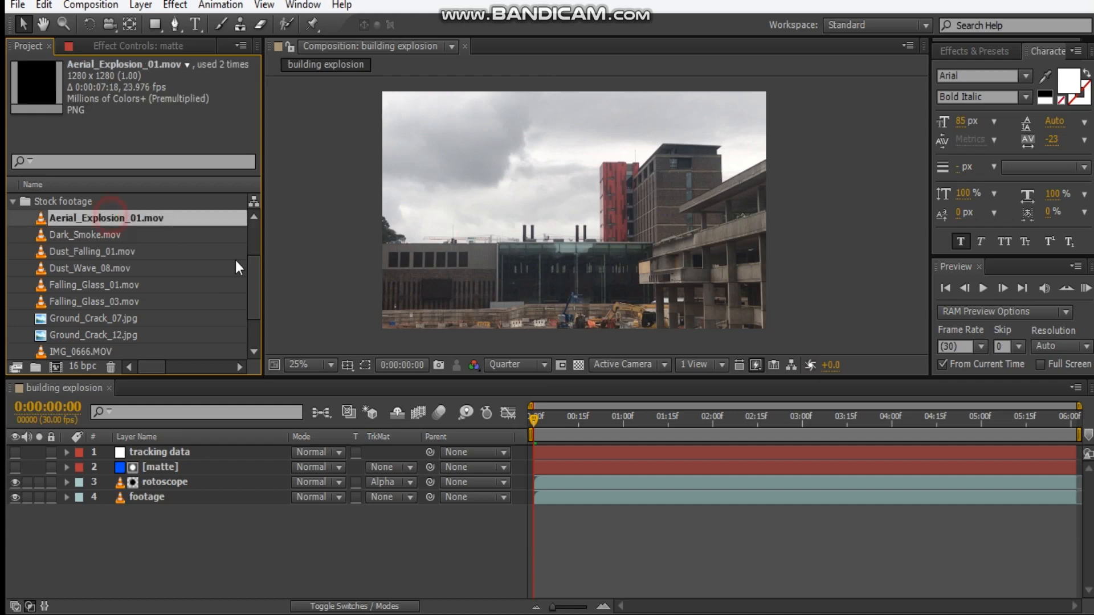
left_click_drag(298, 271, 217, 480)
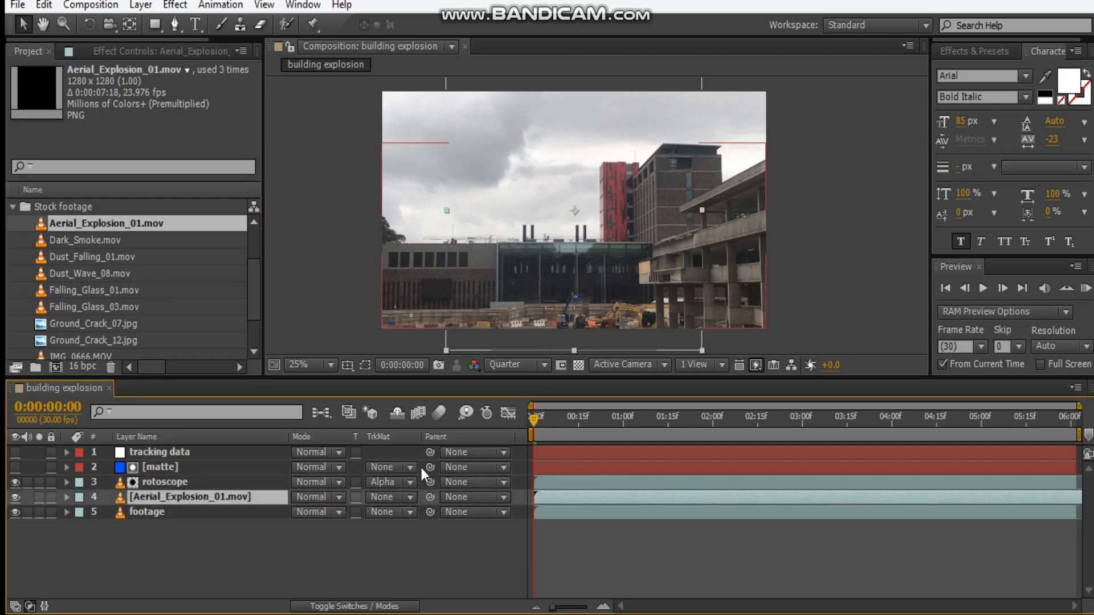
- At 0:00:01:24, mirror the aerial explosion layer horizontally by setting its unlinked scale to -100, 100%
left_click_drag(568, 423, 771, 428)
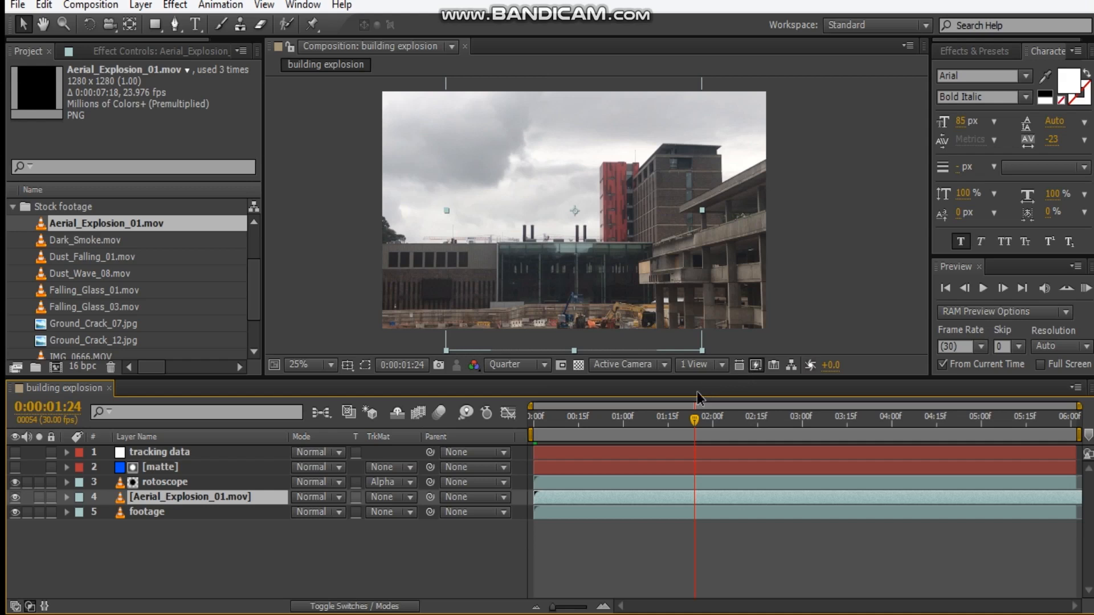
left_click(173, 502)
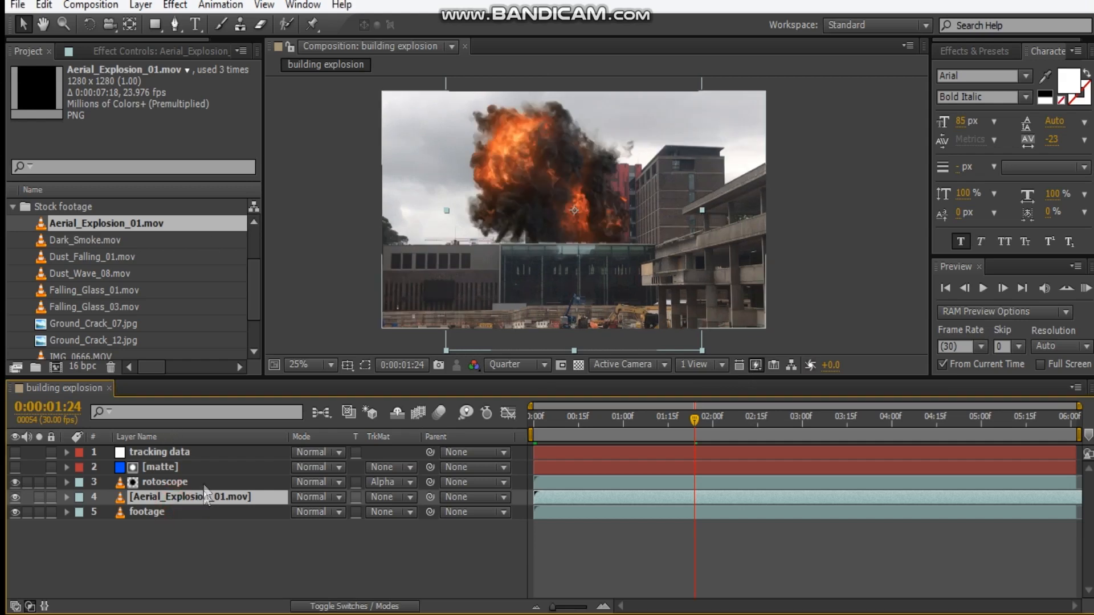
key("s")
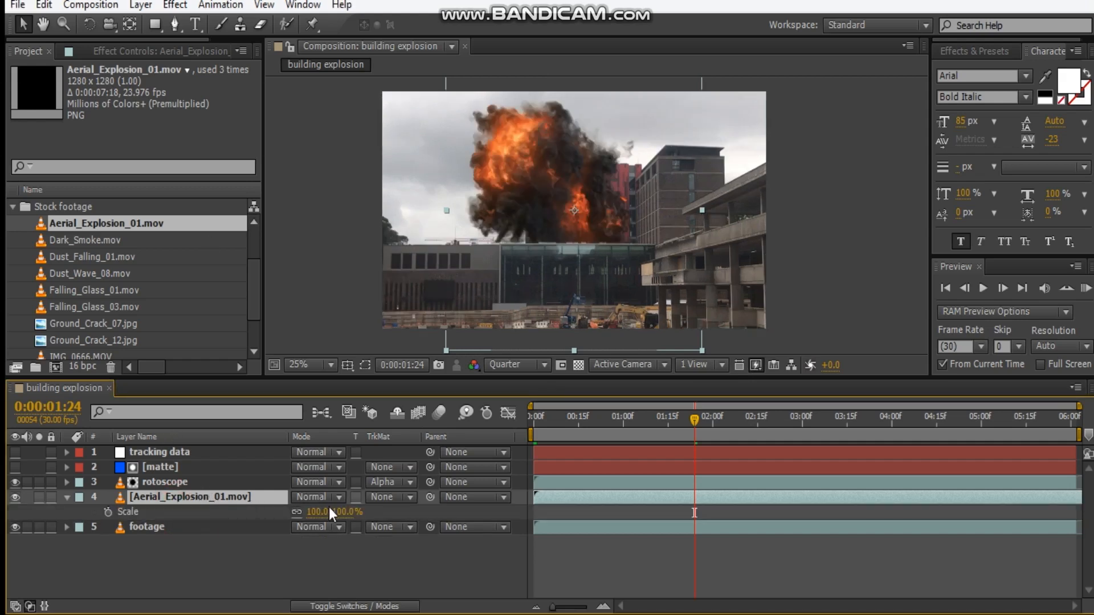
left_click(296, 513)
left_click(317, 512)
type("-100")
key("Return")
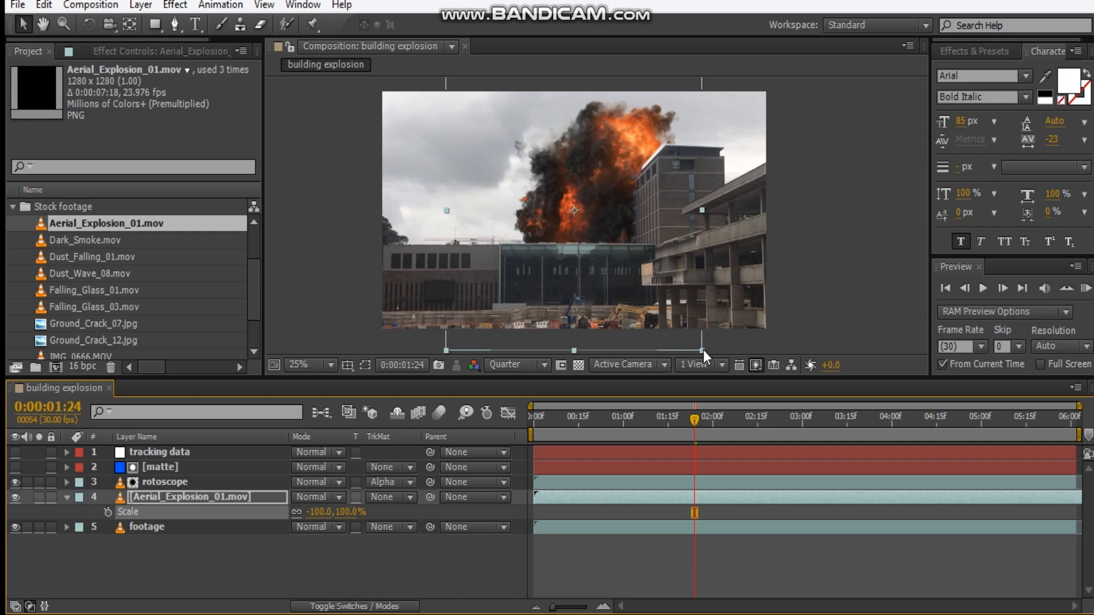
- Shrink the explosion layer to about -93.1, 83.7% and position it behind the roofline beside the tall building
left_click_drag(703, 350, 658, 297)
left_click_drag(589, 230, 628, 212)
scroll(628, 211, "up", 2)
left_click_drag(660, 178, 635, 213)
scroll(635, 214, "down", 2)
left_click_drag(685, 299, 706, 314)
left_click_drag(670, 231, 648, 238)
left_click_drag(684, 320, 698, 336)
scroll(606, 188, "up", 2)
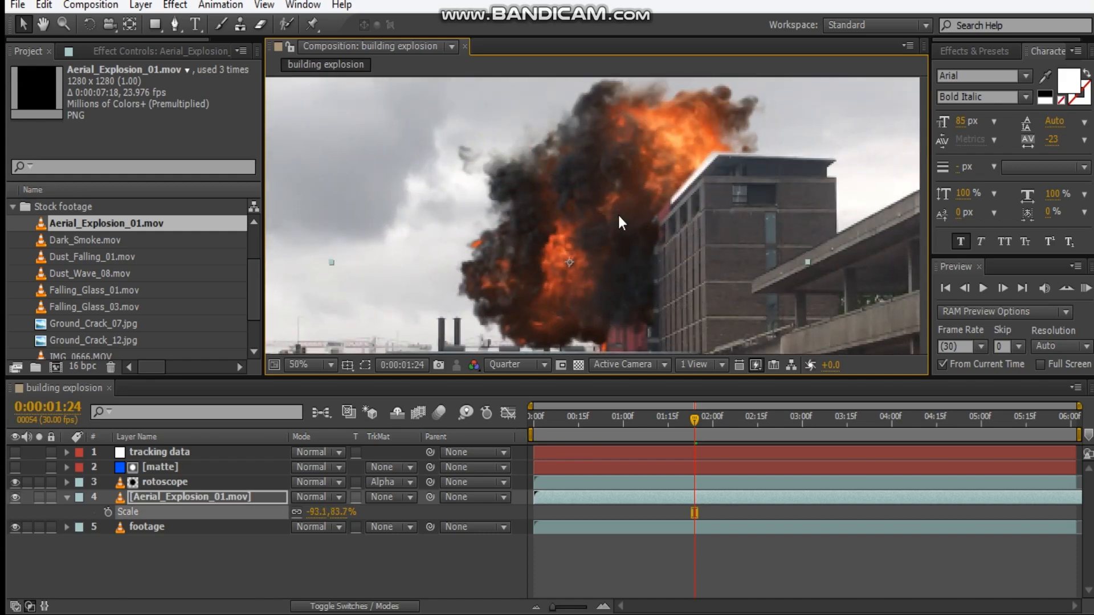
- Solo the explosion layer and pre-compose it as "building explosion", moving all attributes into the new composition
left_click(38, 497)
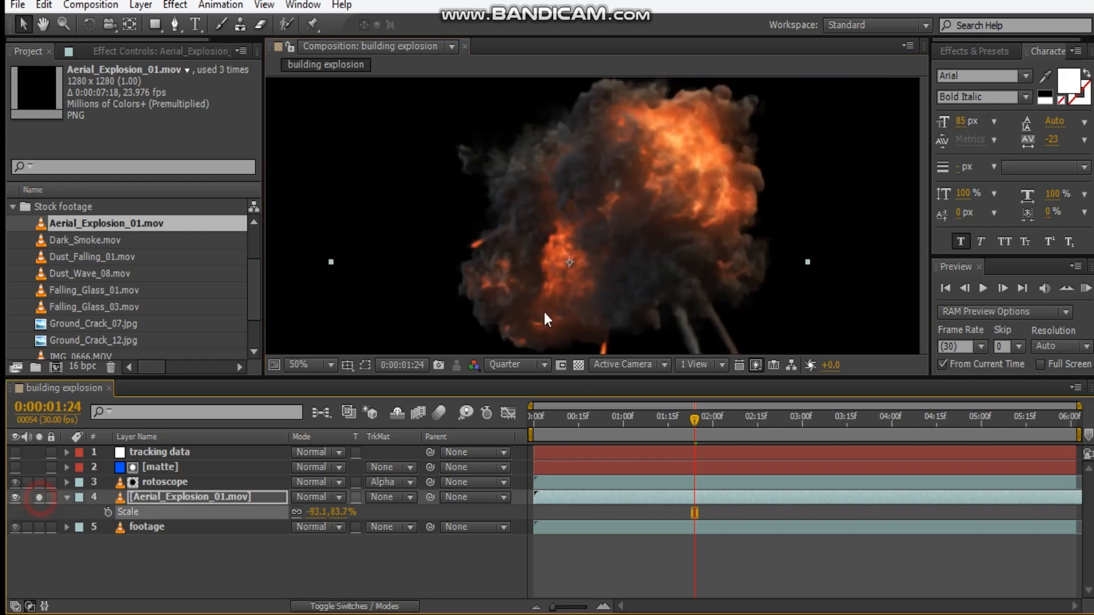
scroll(617, 192, "down", 2)
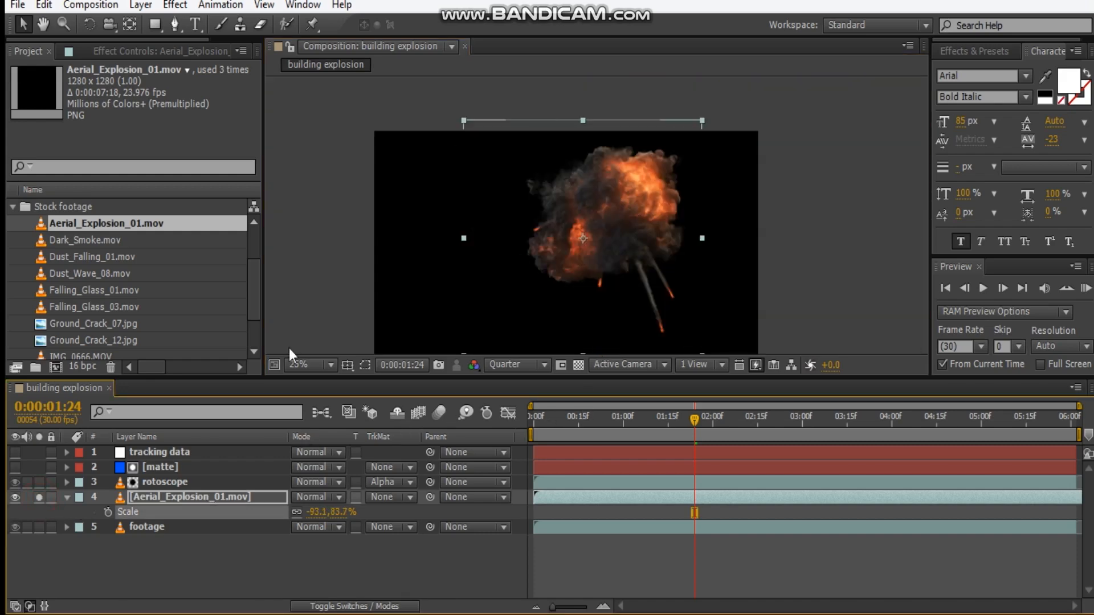
right_click(180, 497)
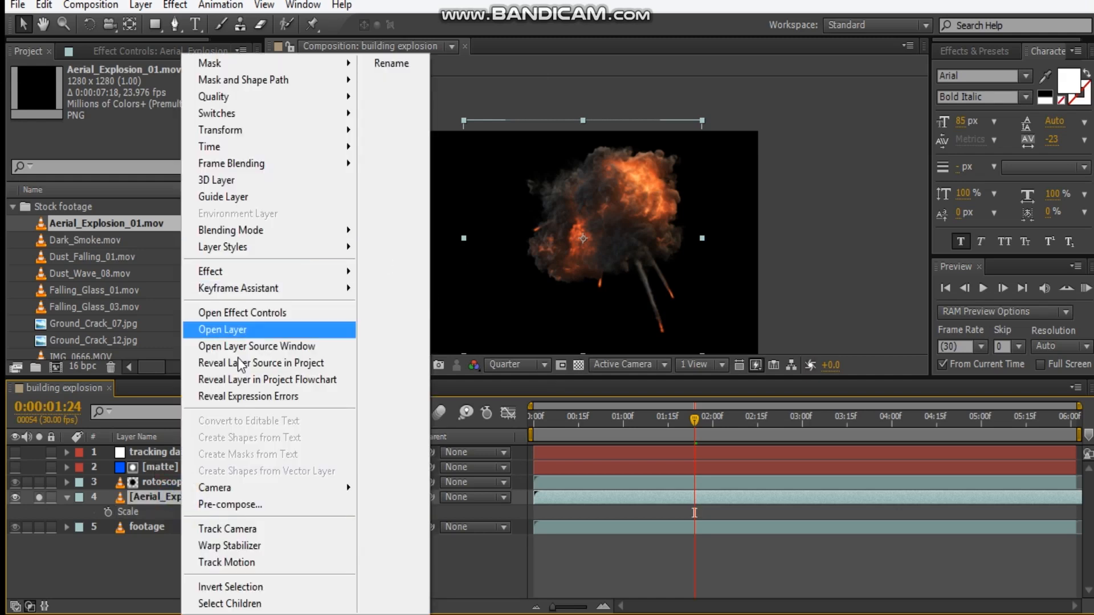
left_click(246, 505)
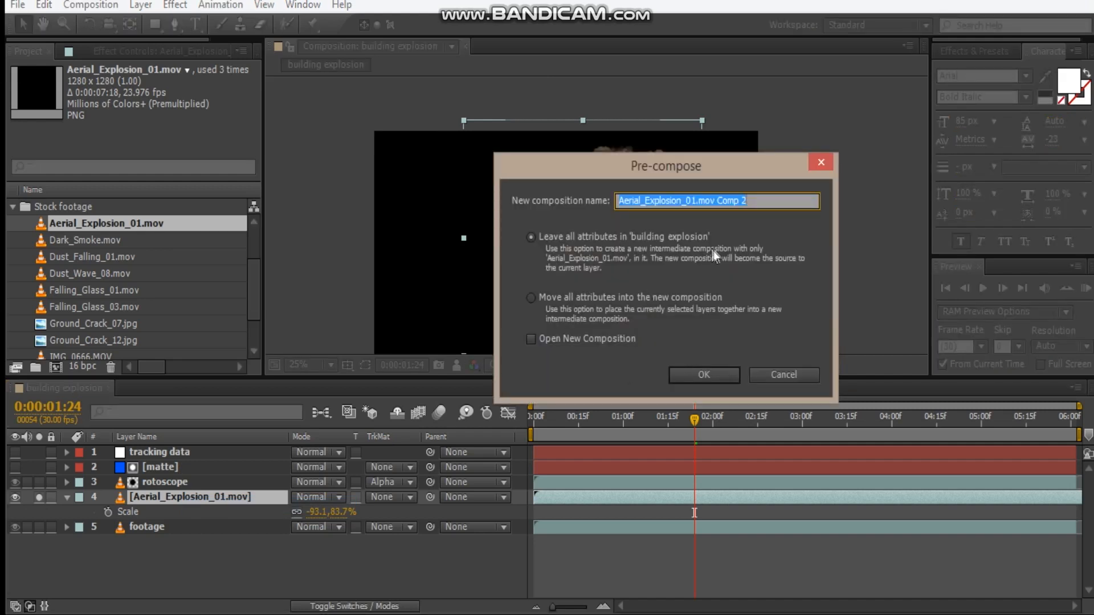
left_click(643, 299)
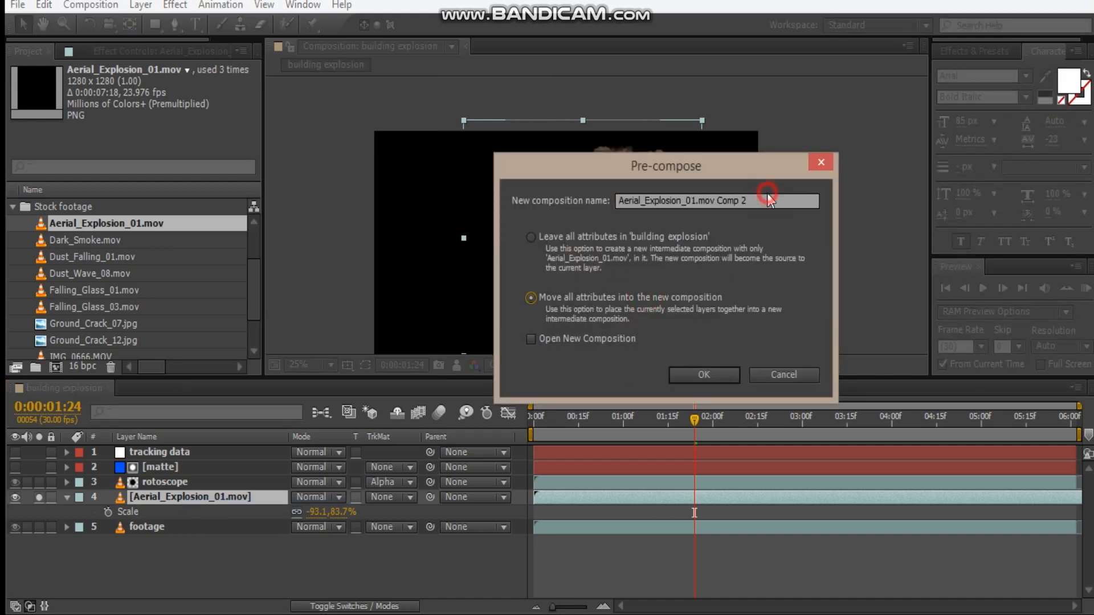
left_click_drag(715, 200, 786, 200)
key("BackSpace")
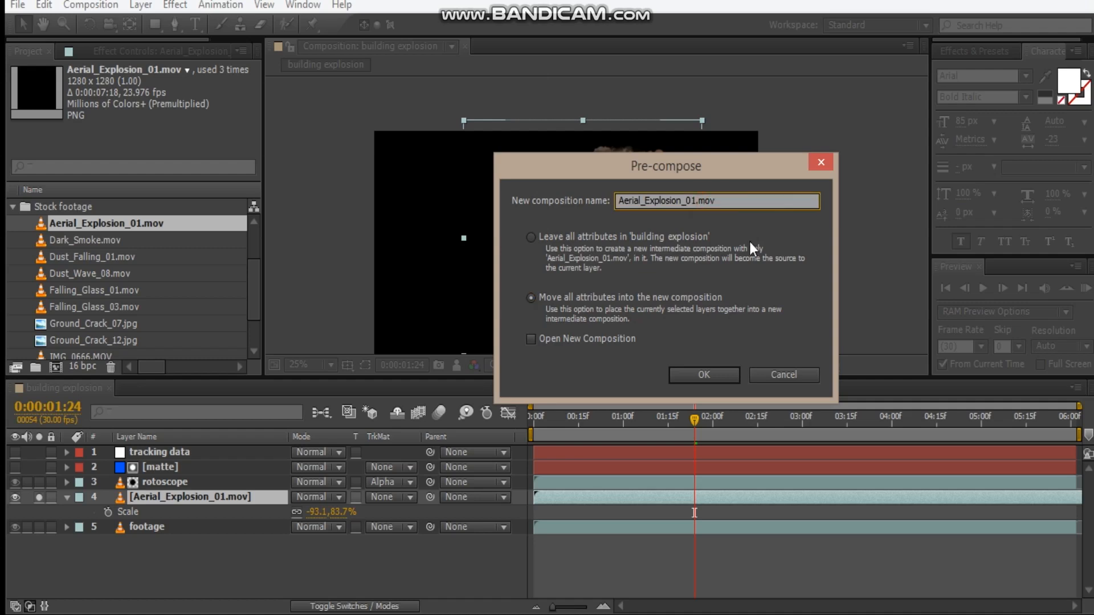
double_click(762, 201)
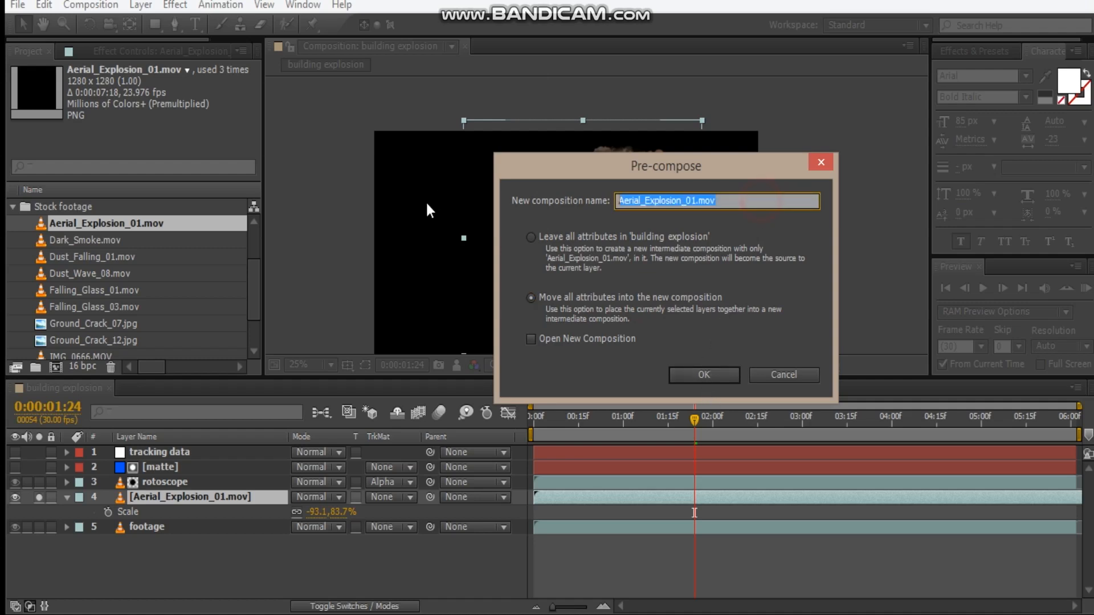
type("building explosion")
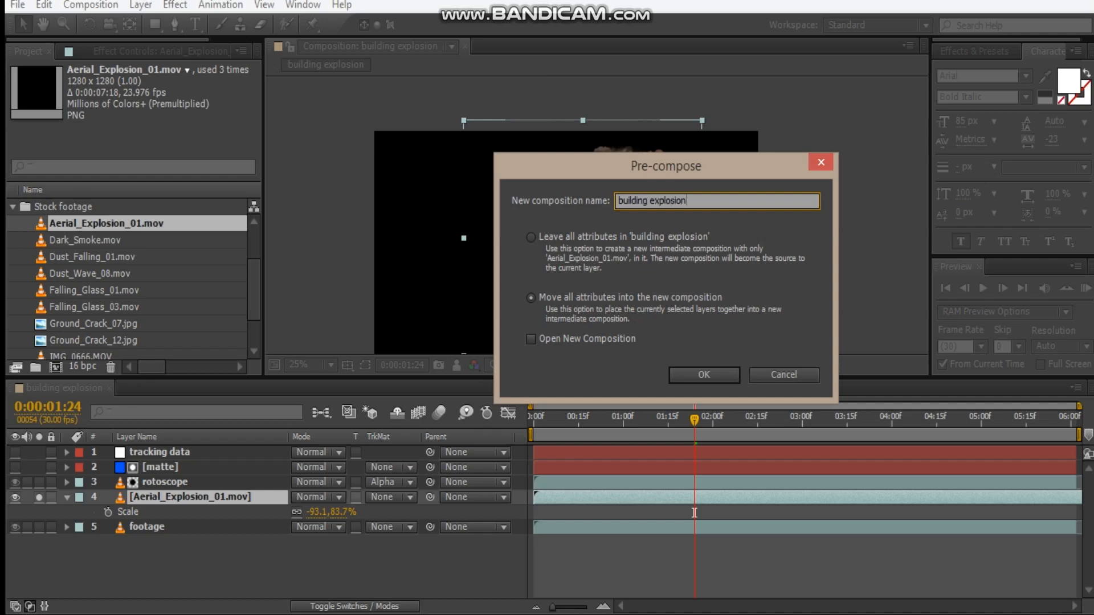
key("Return")
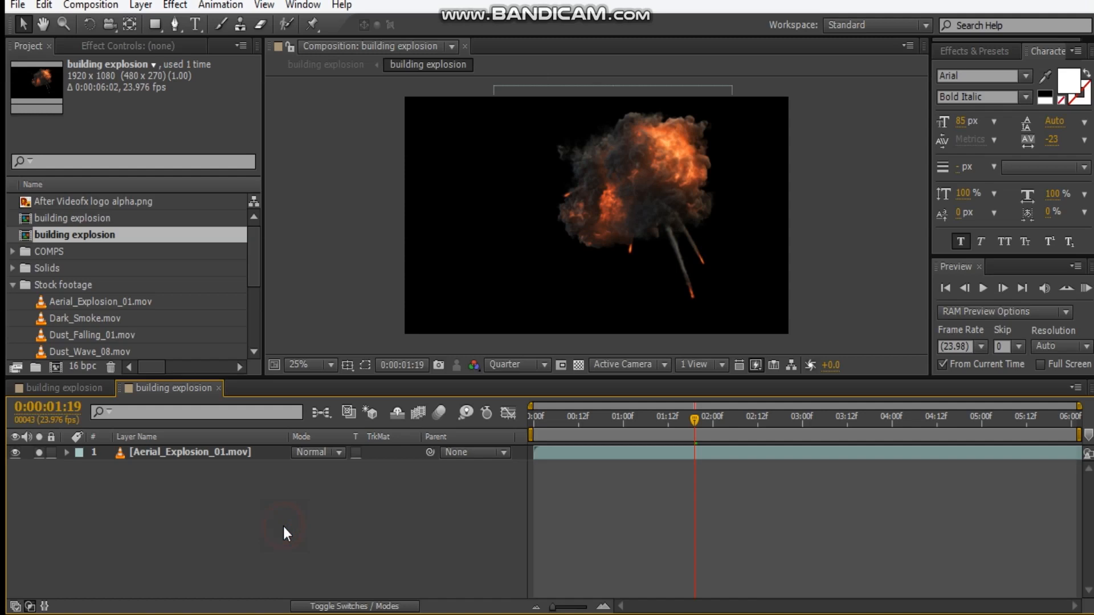
- Inside the explosion precomp, add an adjustment layer named "brighten" and turn off solo for both layers
key("ctrl+alt+y")
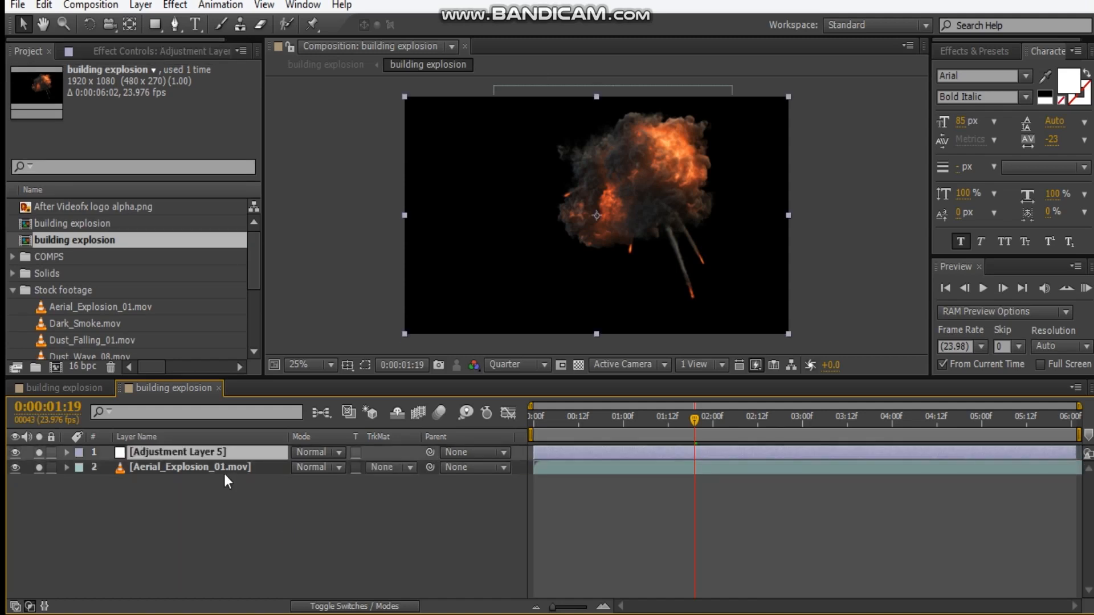
key("Return")
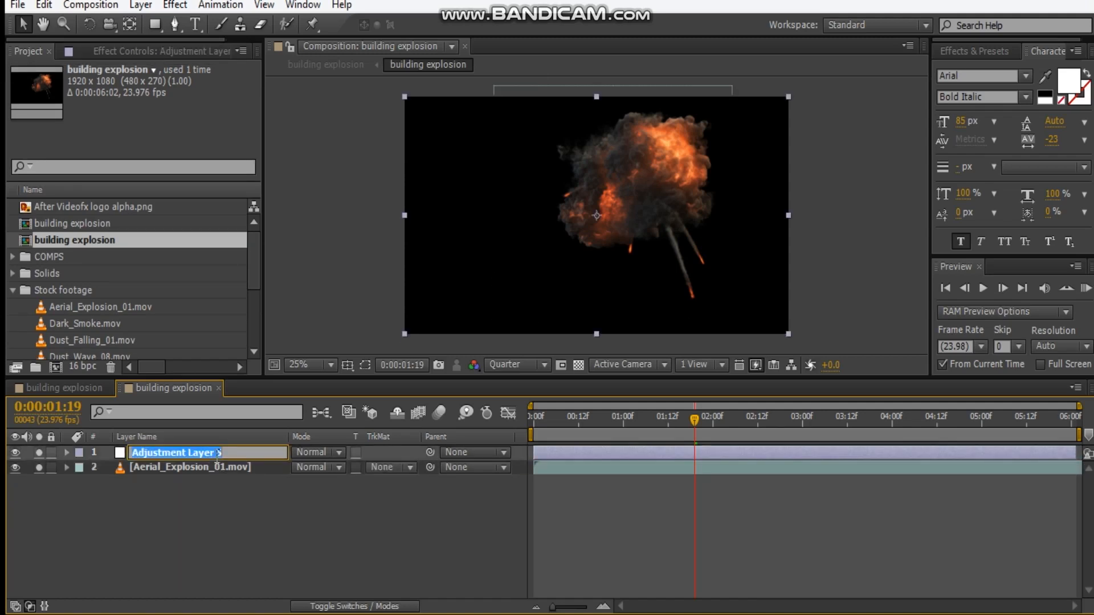
type("bir")
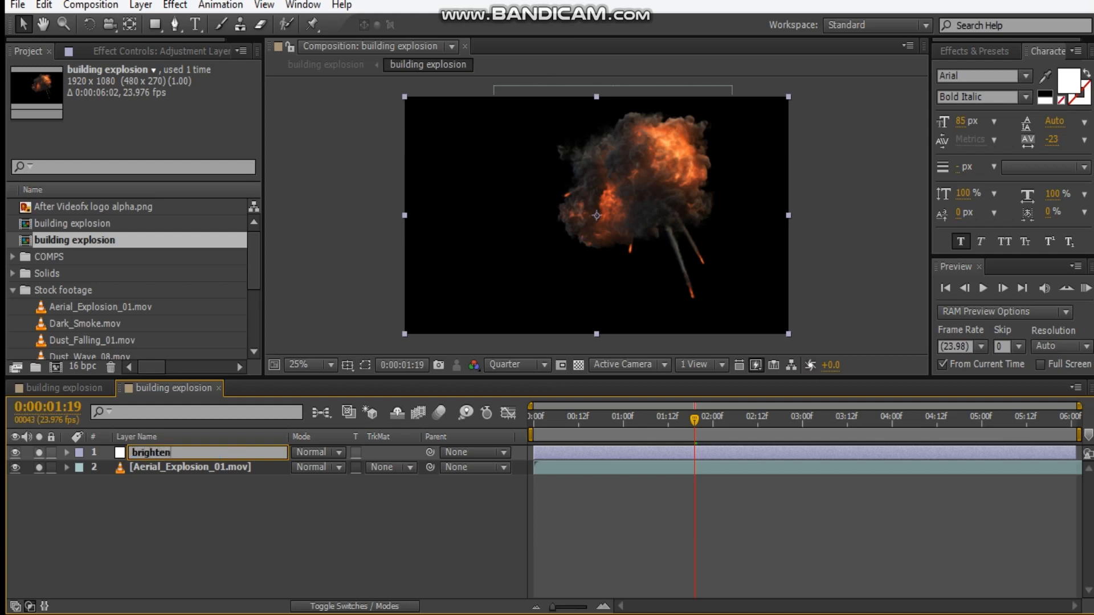
left_click(211, 553)
left_click_drag(40, 453, 40, 467)
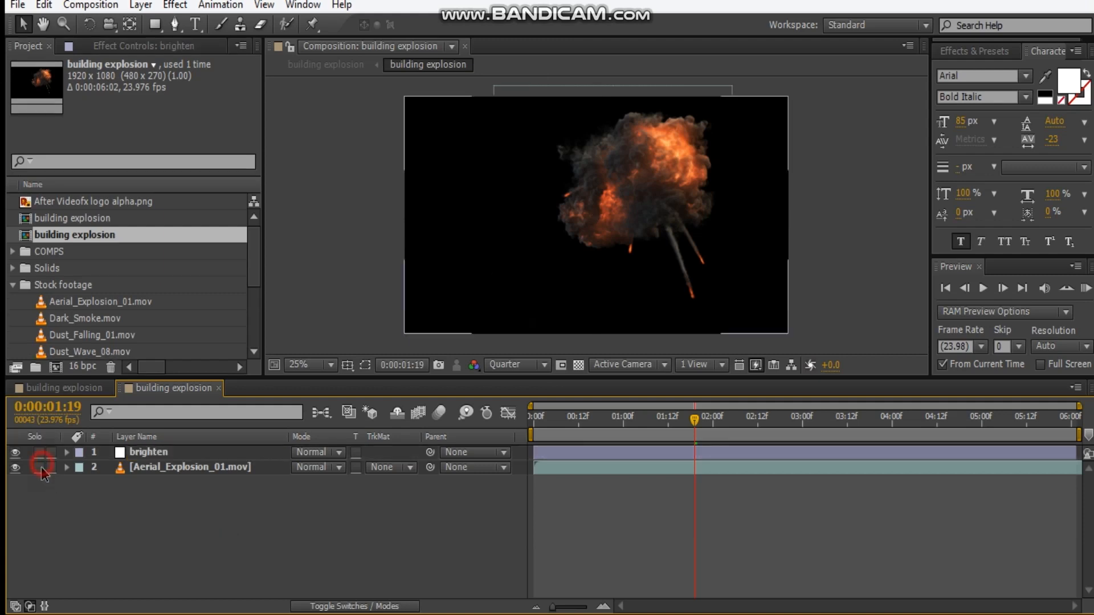
- Apply the Curves effect to the brighten adjustment layer
left_click(175, 451)
left_click(135, 50)
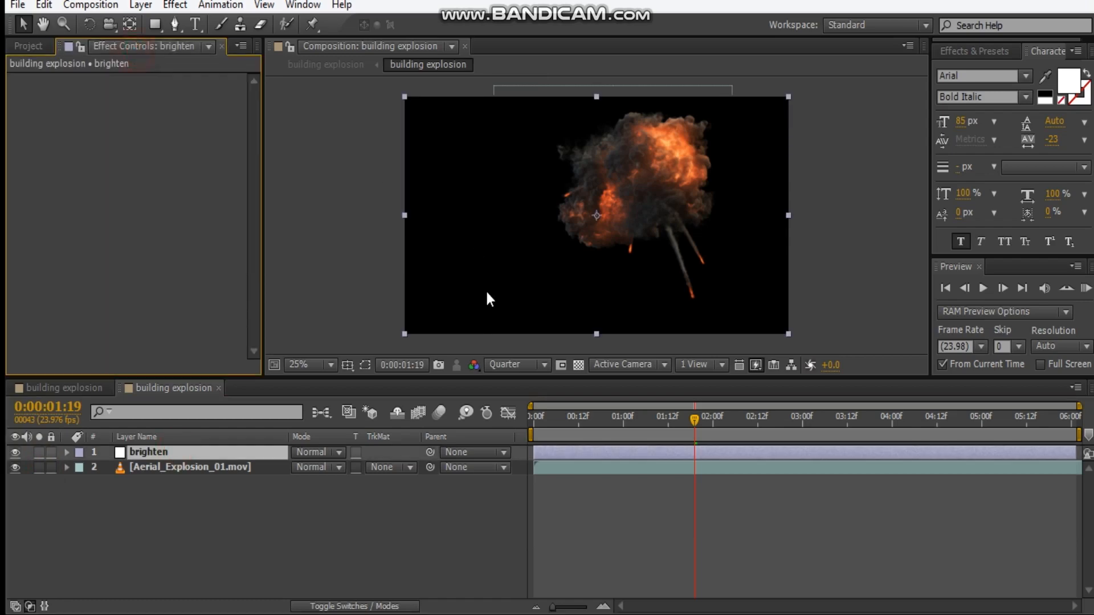
right_click(131, 252)
mouse_move(244, 218)
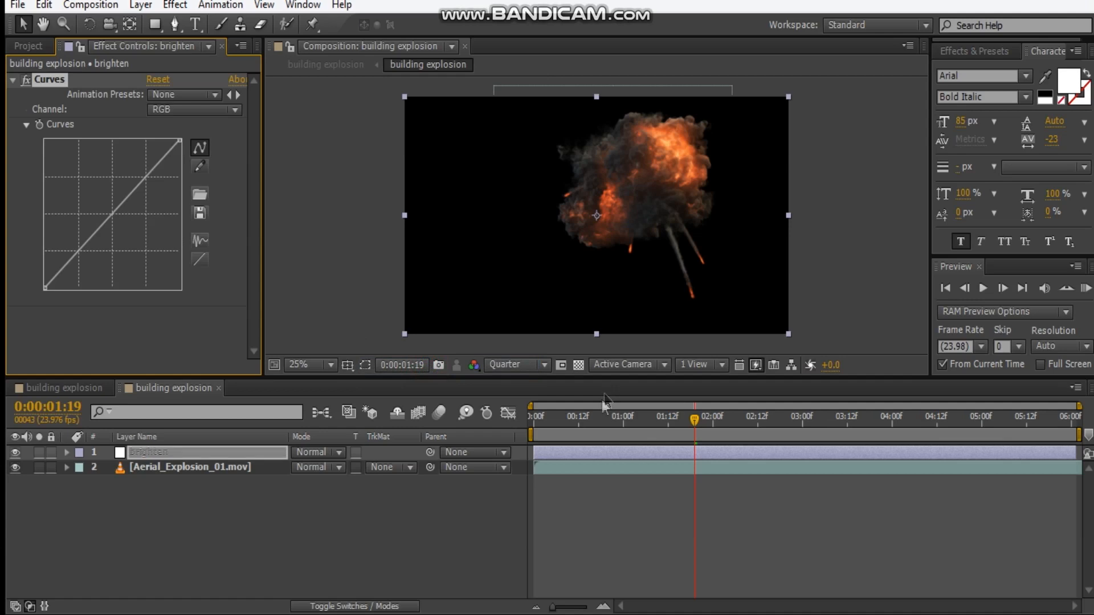
- At 0:00:00:18, shape the RGB curve with a shadow point and a highlight point to brighten the fireball slightly
left_click(630, 419)
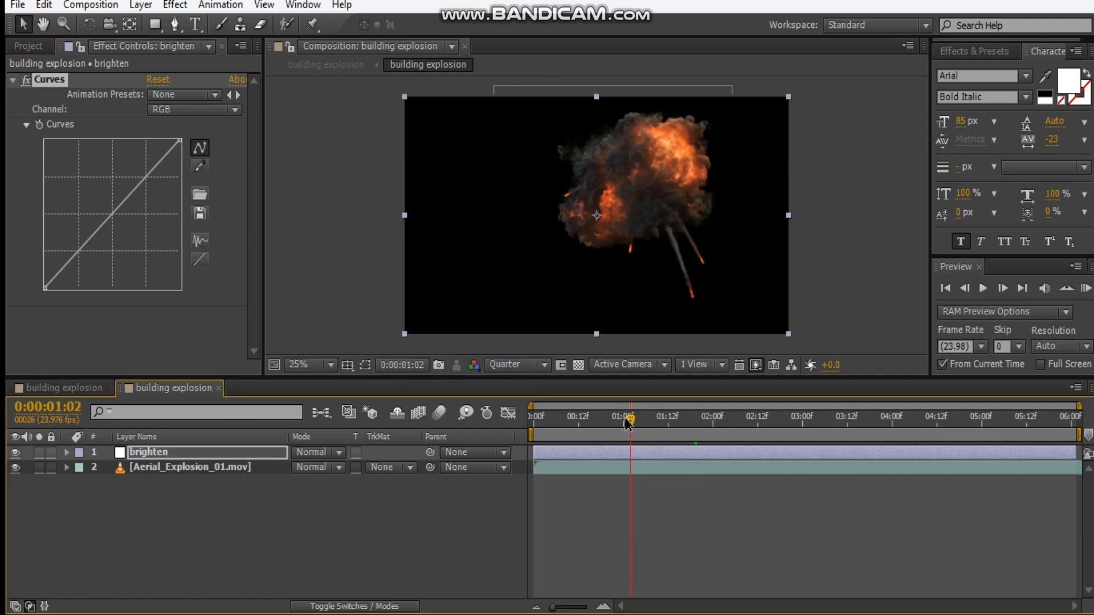
left_click(601, 421)
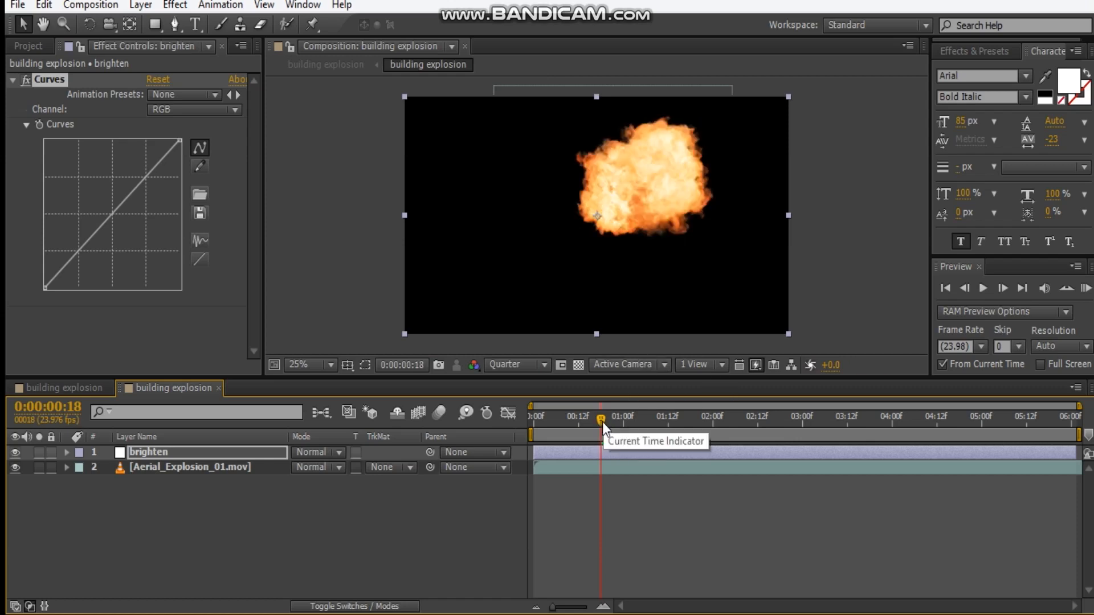
scroll(640, 213, "up", 2)
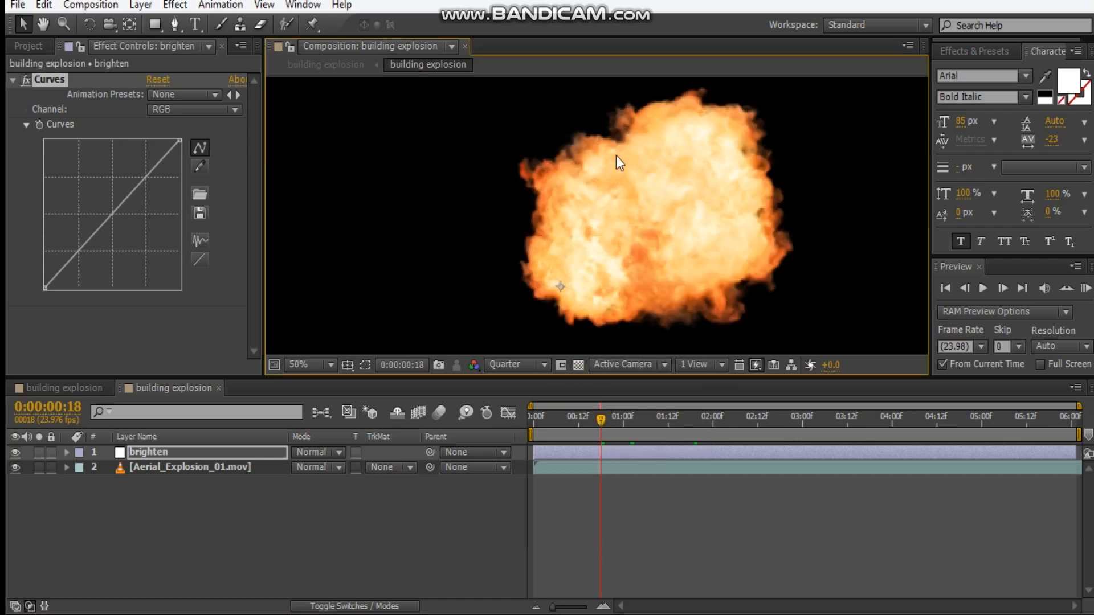
left_click_drag(87, 242, 83, 231)
left_click_drag(122, 191, 143, 172)
left_click_drag(85, 233, 67, 249)
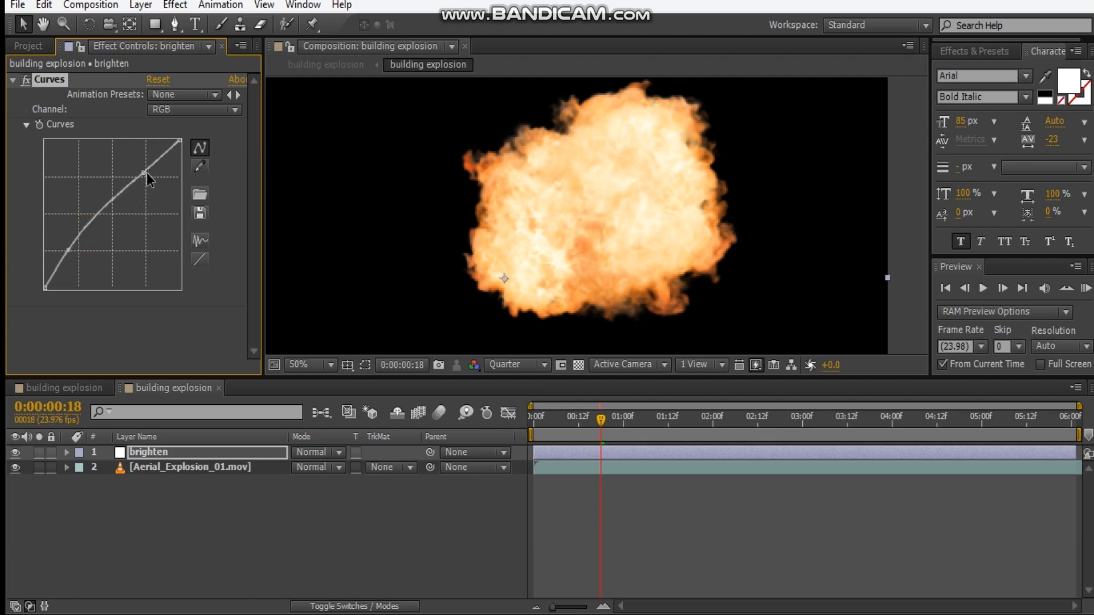
mouse_move(144, 173)
left_mouse_down()
mouse_move(152, 181)
mouse_move(145, 170)
left_mouse_up()
left_click(68, 249)
left_click_drag(68, 249, 71, 251)
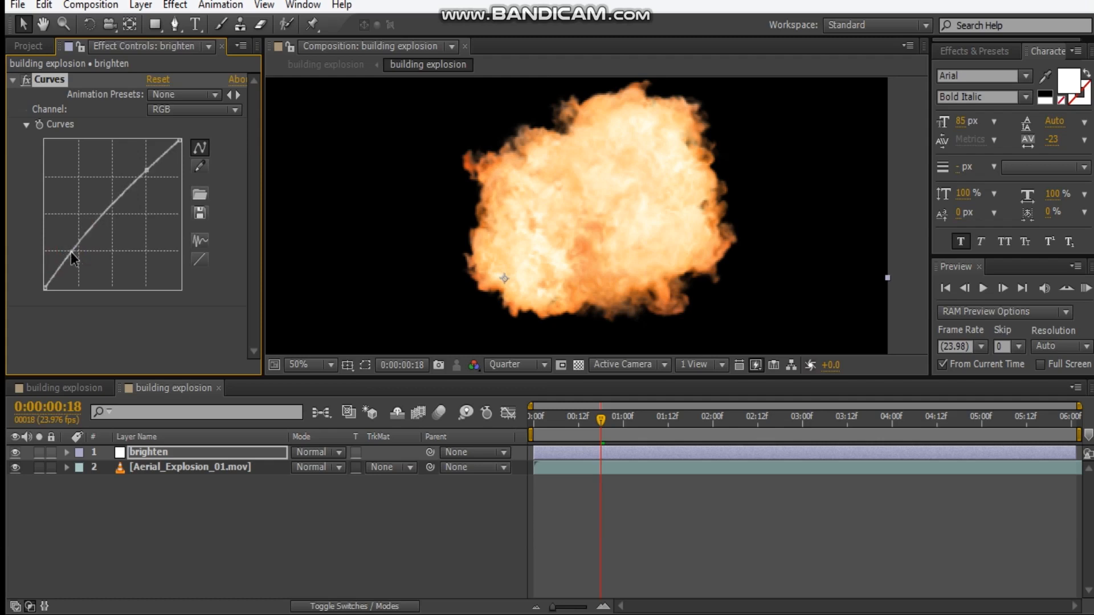
- Compare the fireball with and without the brighten layer, and refine the curve by lowering the highlight point slightly and raising the shadow point
left_click(14, 453)
left_click(14, 453)
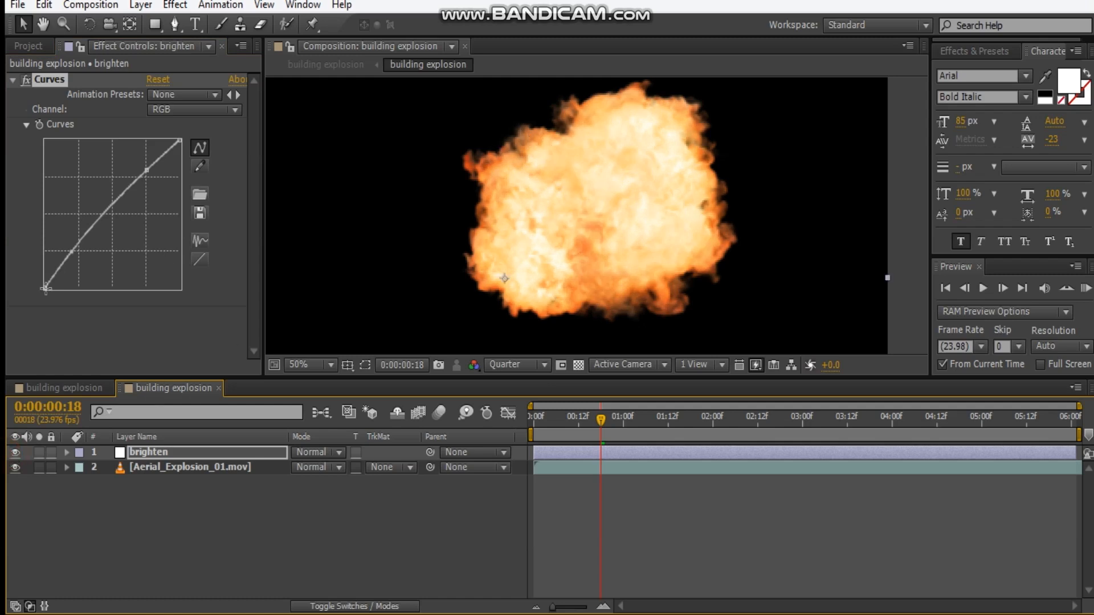
left_click(146, 170)
left_click_drag(147, 175, 146, 172)
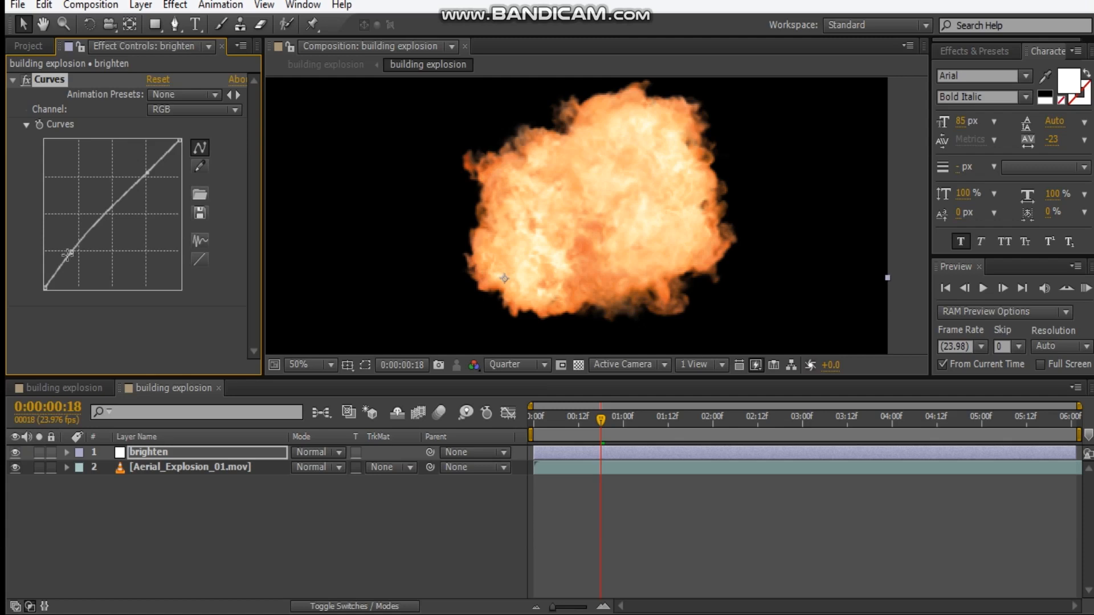
left_click_drag(68, 251, 70, 245)
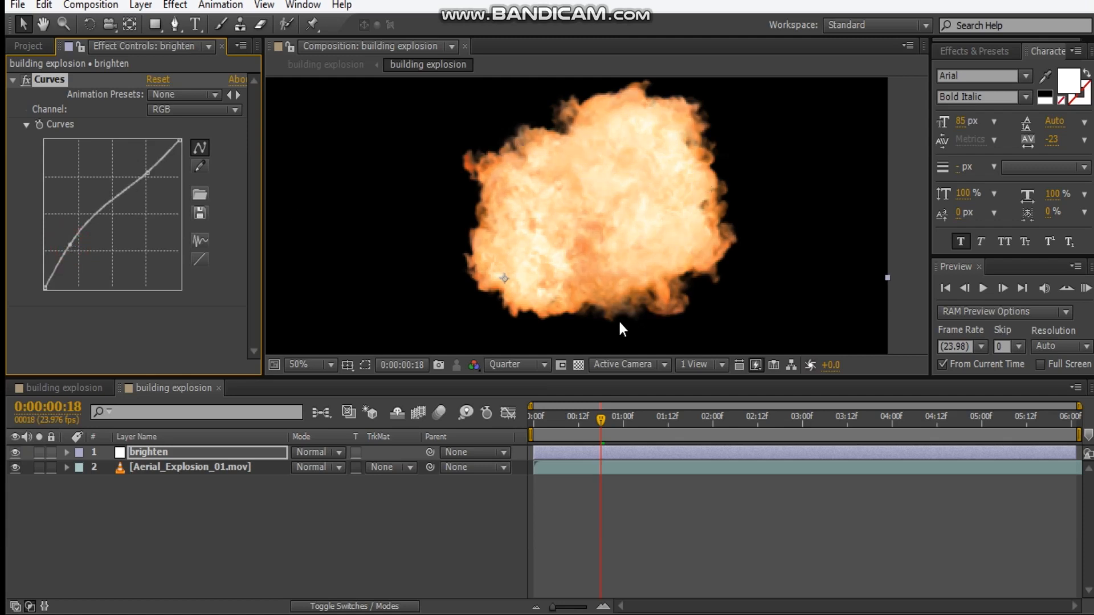
- Return to the main building explosion composition and bring the whole frame into view
left_click(292, 526)
left_click(59, 388)
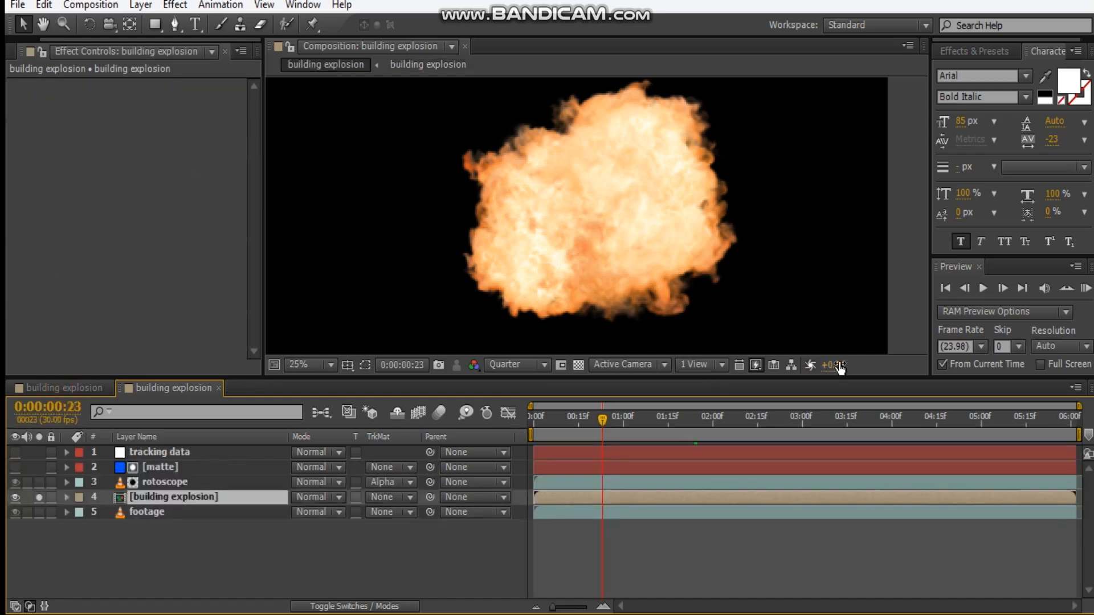
left_click_drag(629, 269, 629, 233)
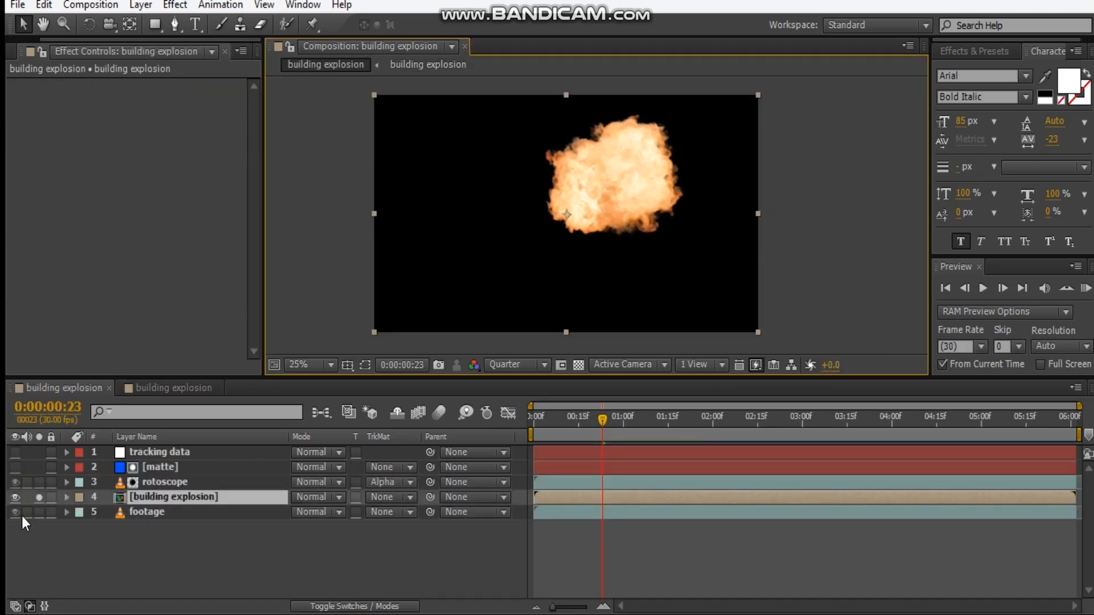
- Turn off solo for the building explosion layer and review the composite up to 0:00:00:25
left_click(39, 497)
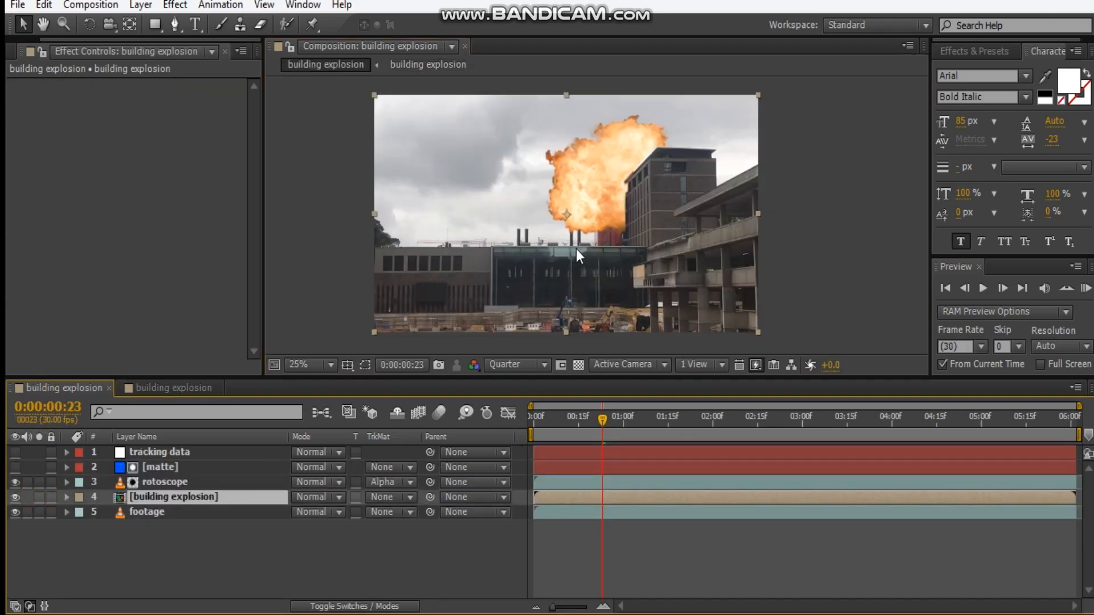
left_click(575, 416)
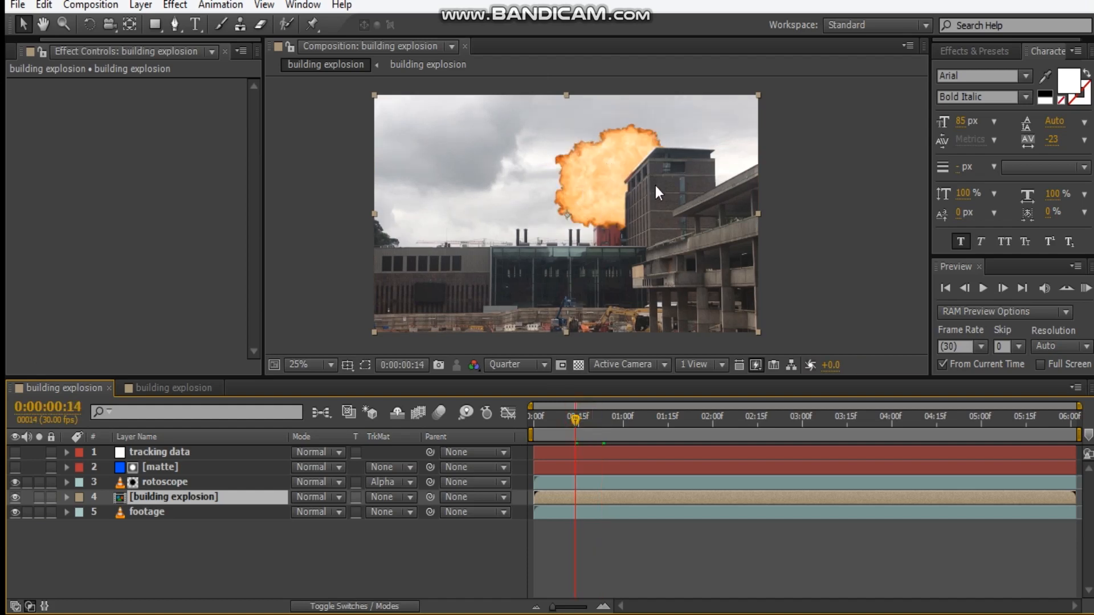
scroll(656, 186, "up", 2)
left_click_drag(576, 420, 610, 425)
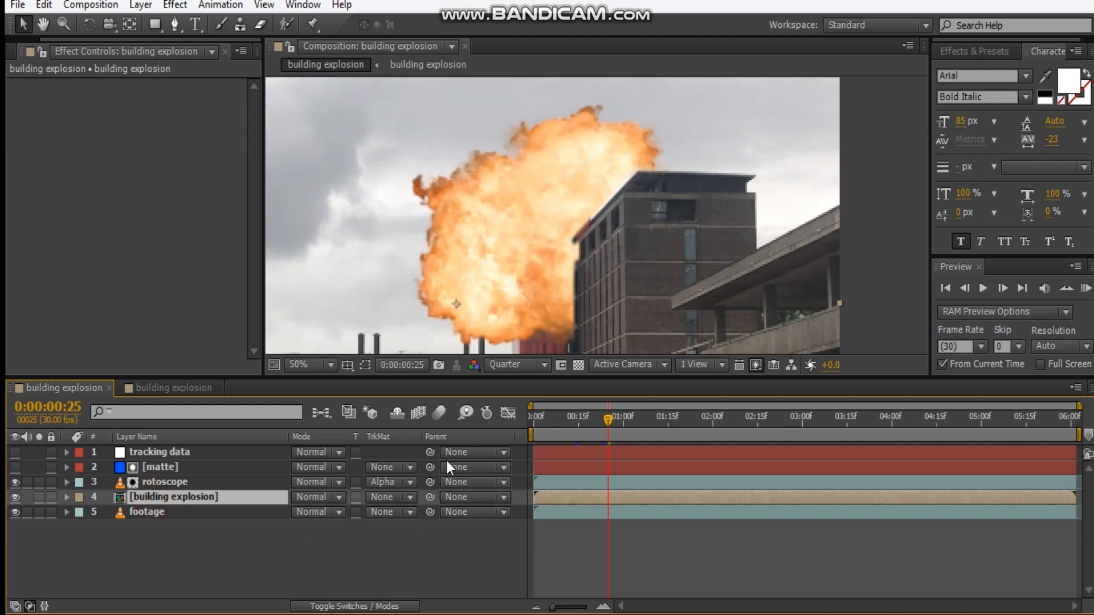
- Apply the Hue/Saturation and Curves effects to the building explosion layer and collapse both
left_click(103, 200)
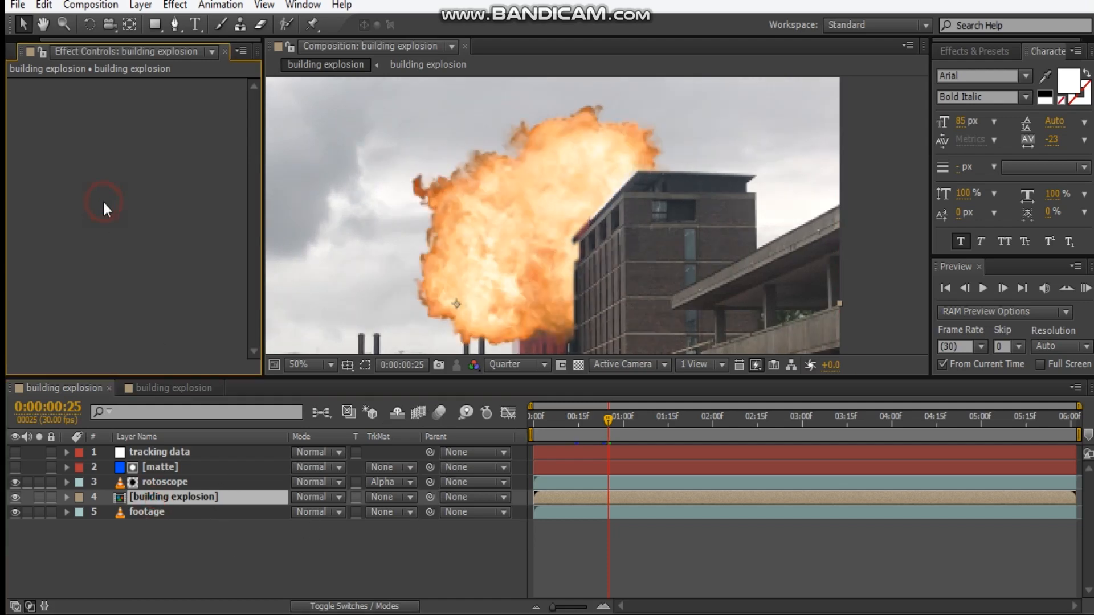
right_click(103, 200)
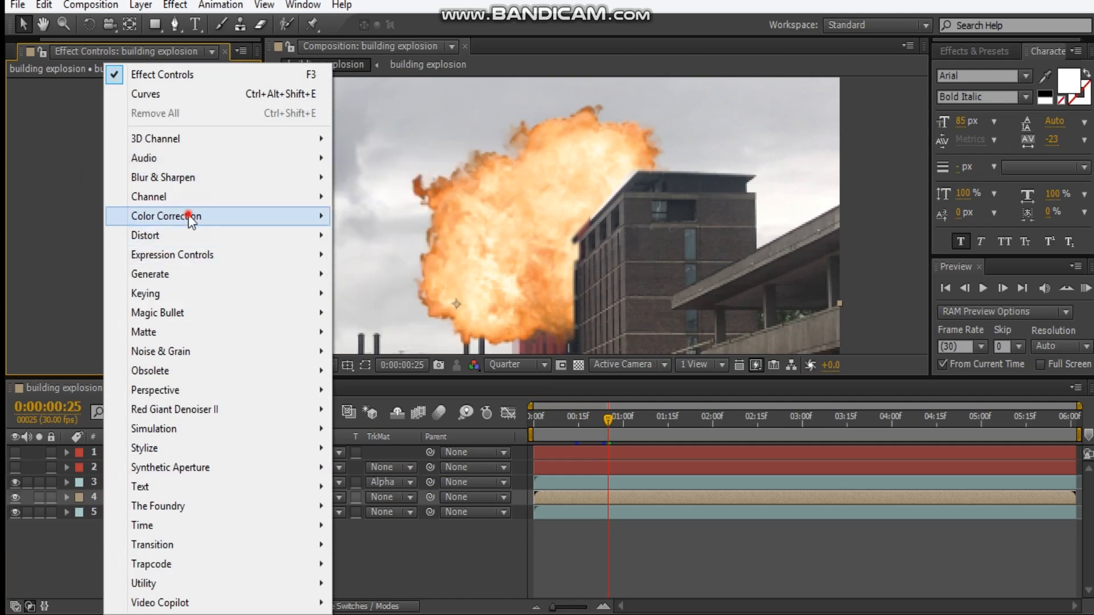
mouse_move(178, 217)
left_click(418, 444)
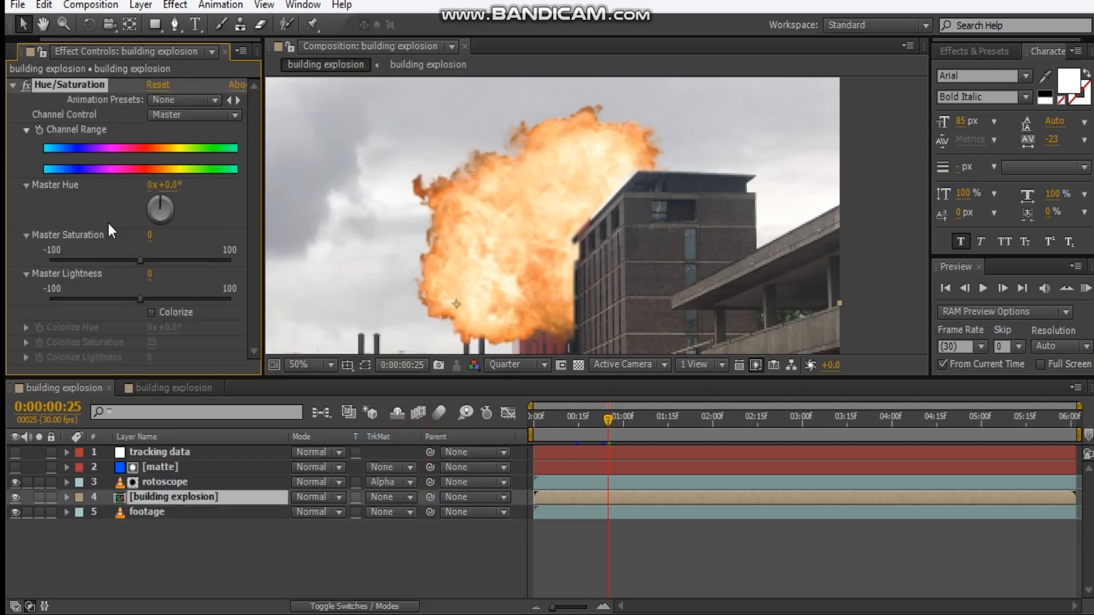
left_click(12, 84)
right_click(100, 159)
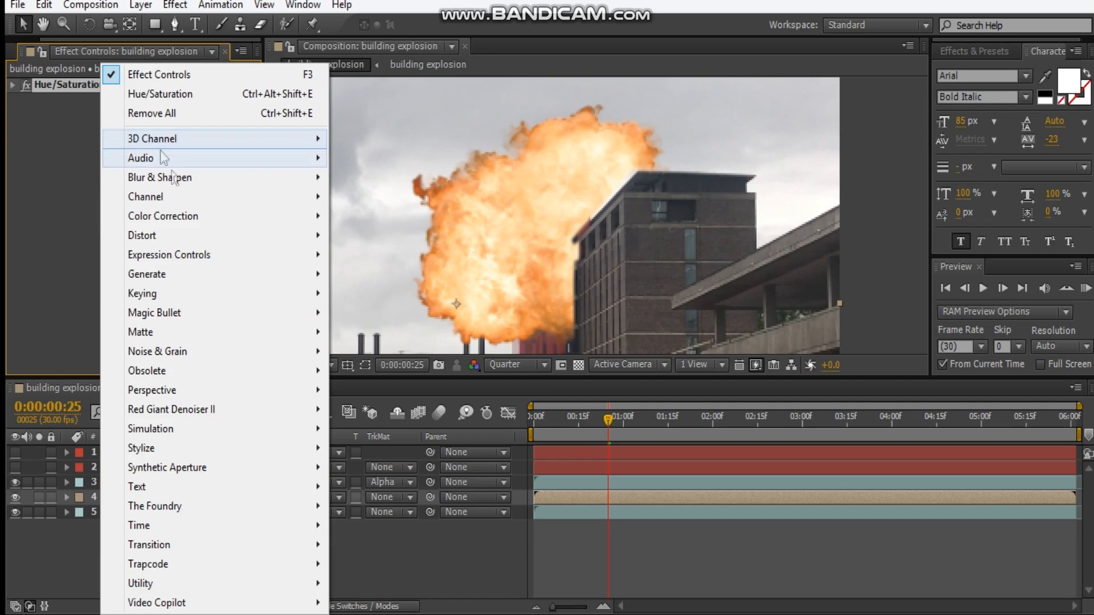
mouse_move(178, 217)
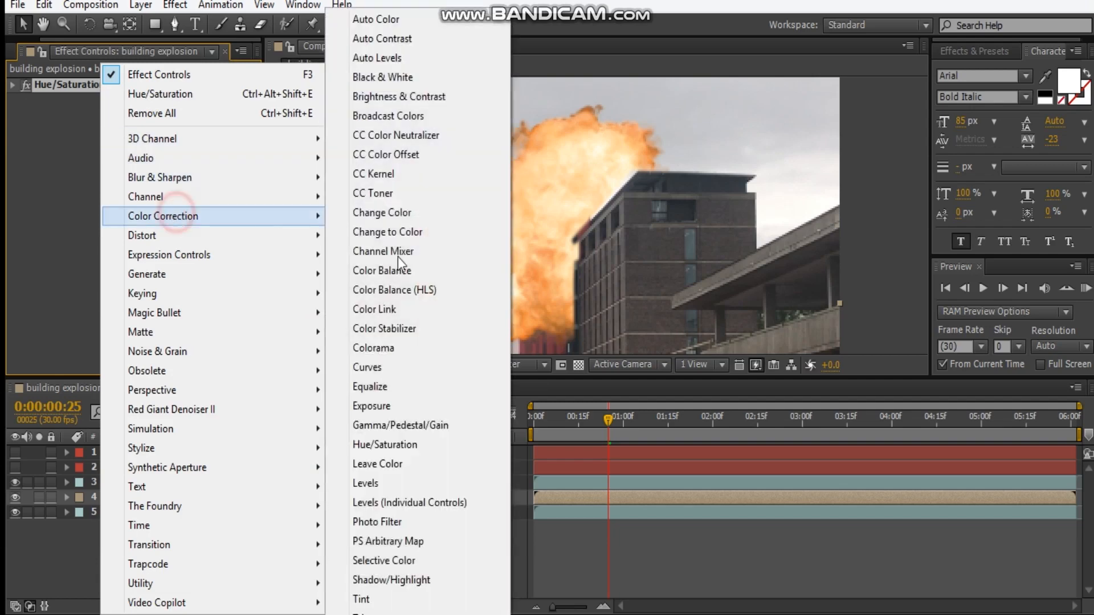
left_click(402, 363)
left_click(12, 101)
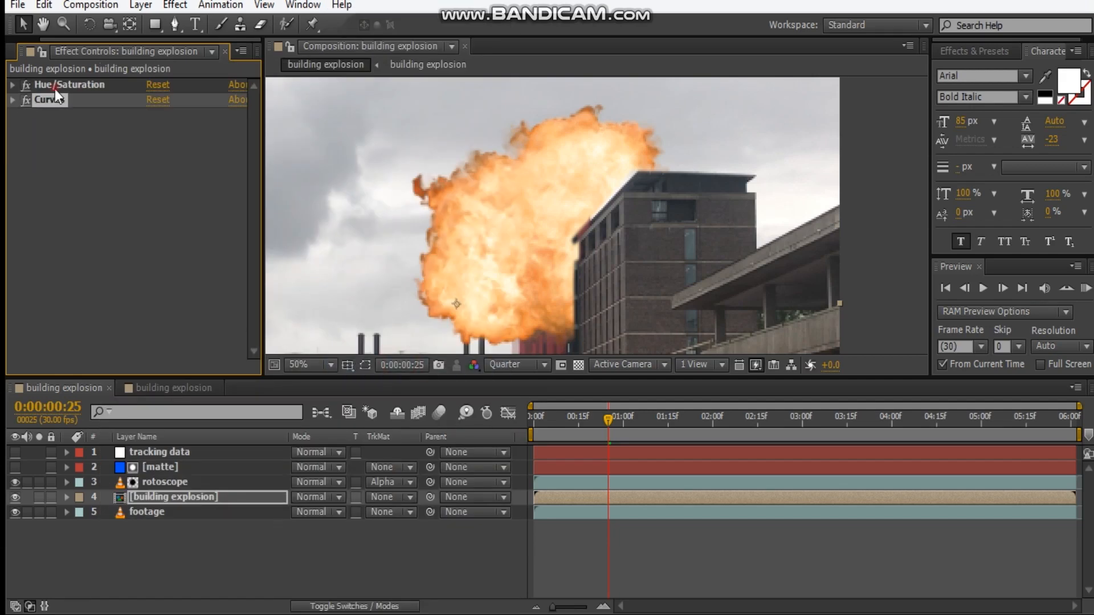
- Duplicate the Hue/Saturation effect, place the copy below Curves, and disable both Curves and the copy
left_click(55, 87)
key("ctrl+d")
left_click(78, 100)
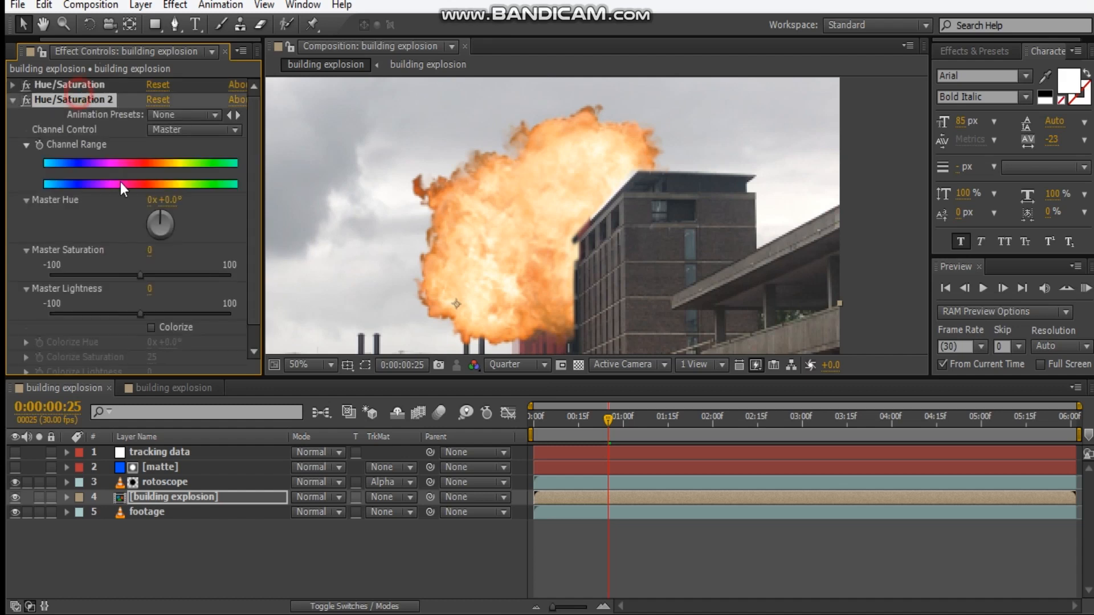
left_click(13, 101)
left_click_drag(60, 104, 86, 154)
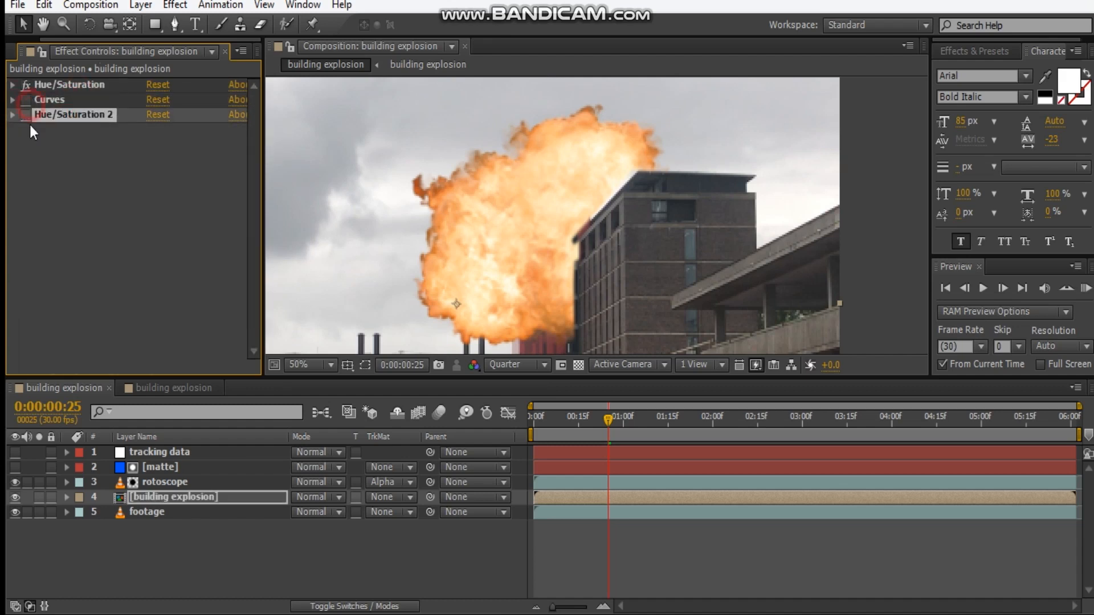
- In the first Hue/Saturation effect, set the Reds channel's lightness to -39 and saturation to 37
left_click(14, 85)
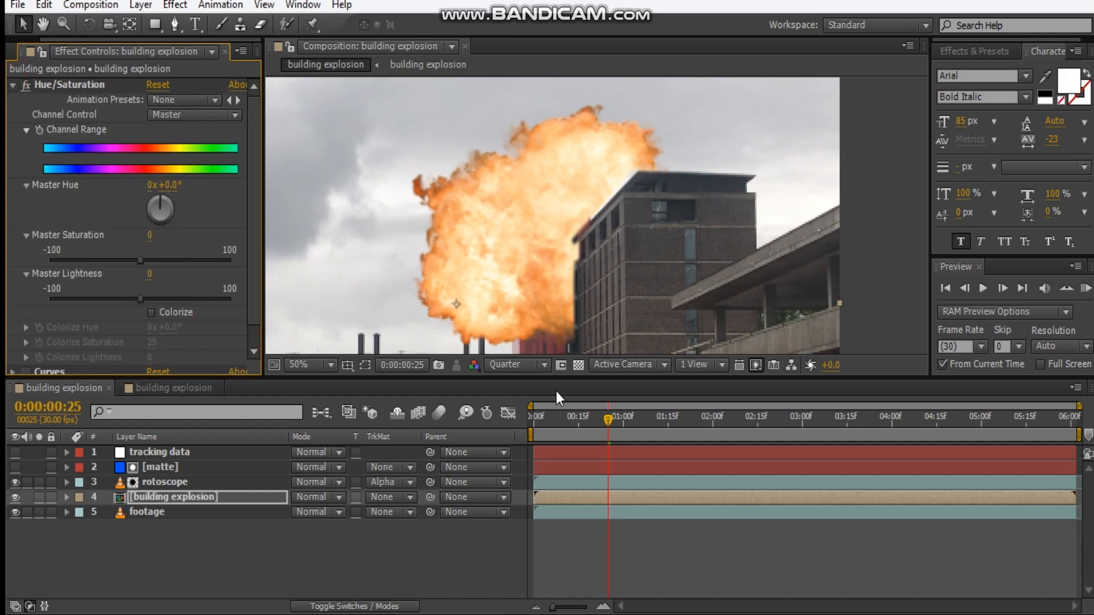
left_click(185, 115)
left_click(182, 153)
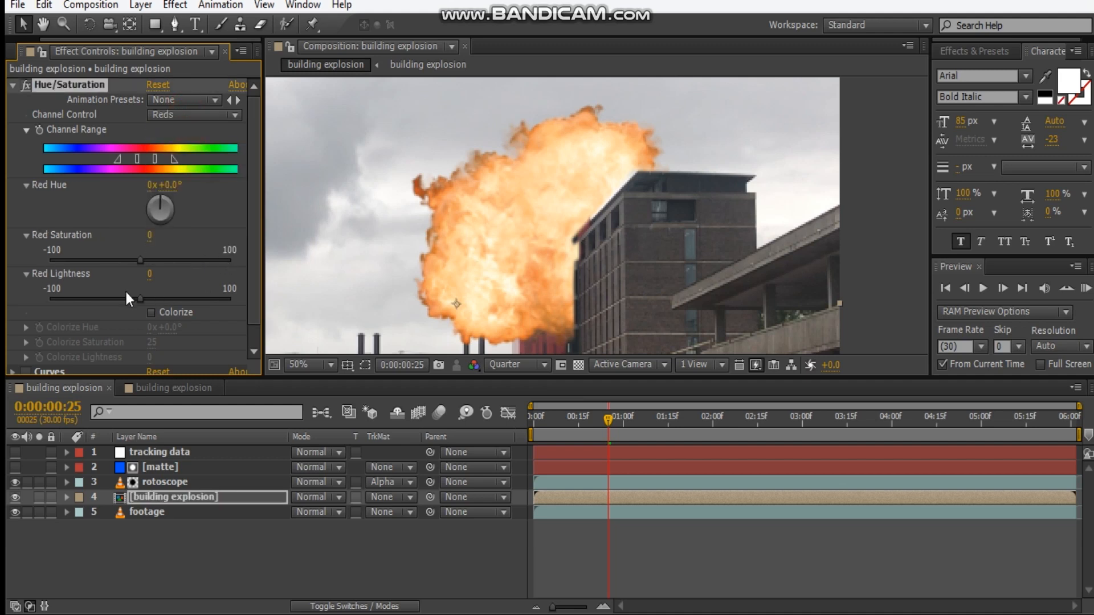
left_click_drag(138, 298, 105, 299)
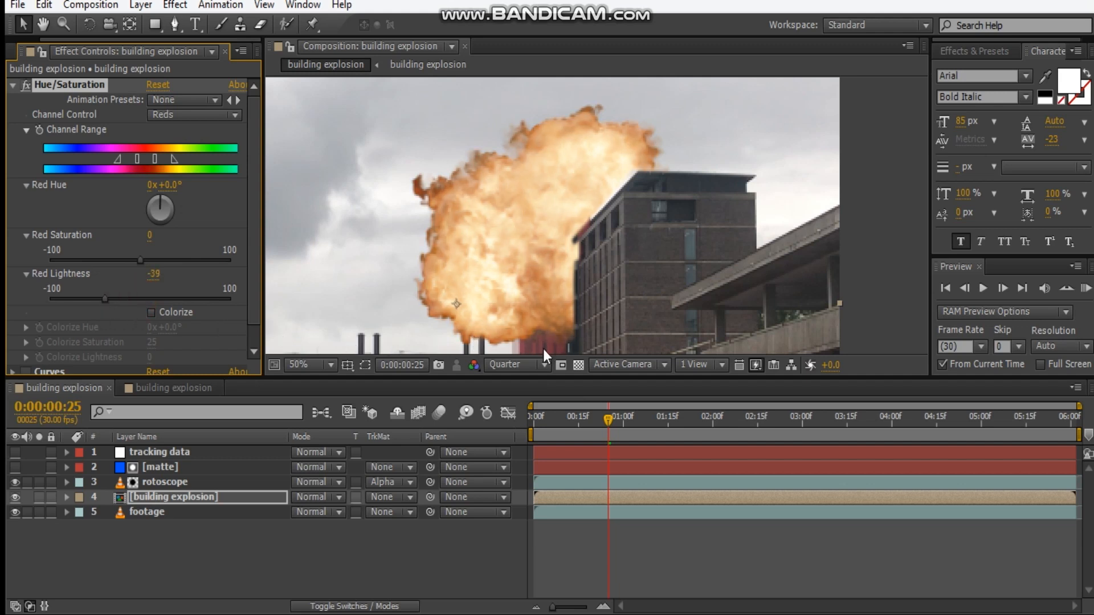
left_click_drag(140, 260, 141, 261)
- At 0:00:01:05, strengthen the fireball's reds with Red Saturation 61 and Red Lightness -78
left_click_drag(617, 414, 623, 416)
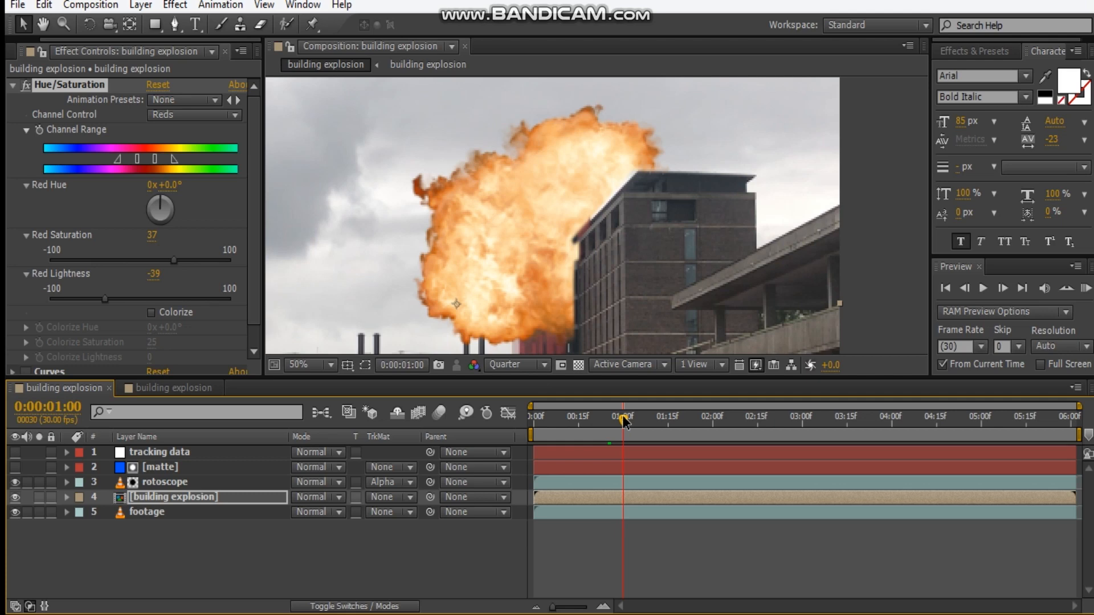
left_click_drag(623, 419, 639, 419)
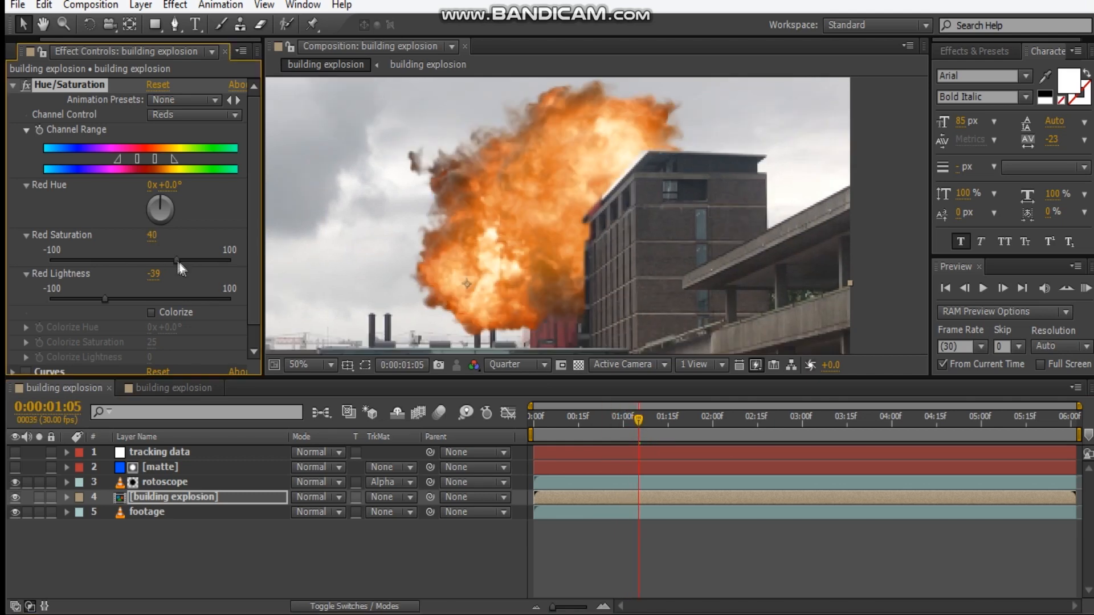
left_click(179, 260)
left_click_drag(189, 262, 189, 262)
left_click(87, 298)
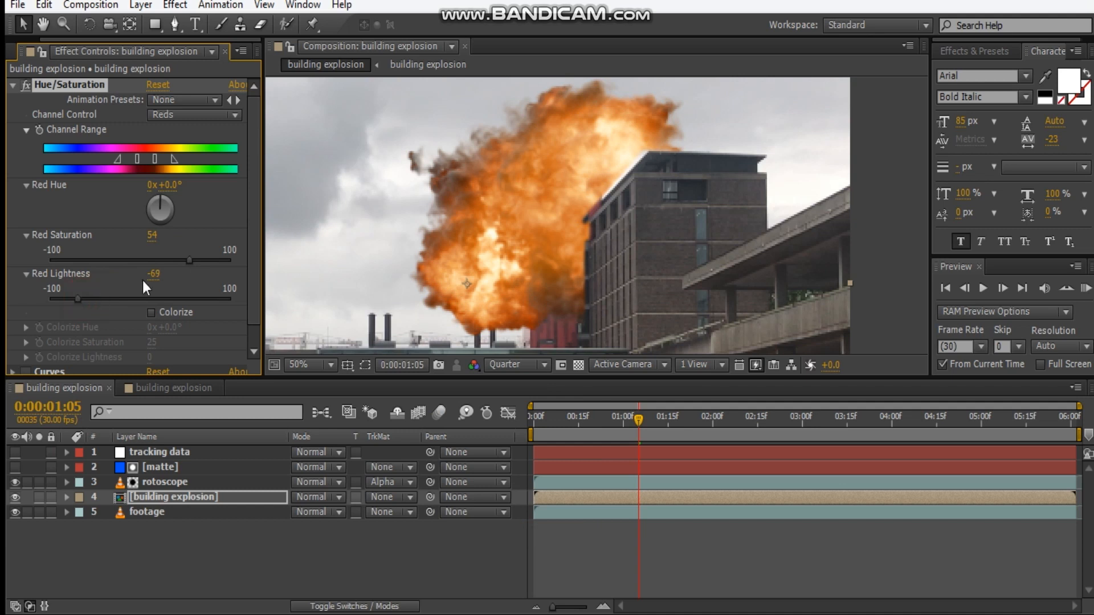
left_click(190, 261)
left_click_drag(199, 263, 199, 262)
left_click_drag(196, 258, 195, 259)
left_click_drag(78, 299, 70, 296)
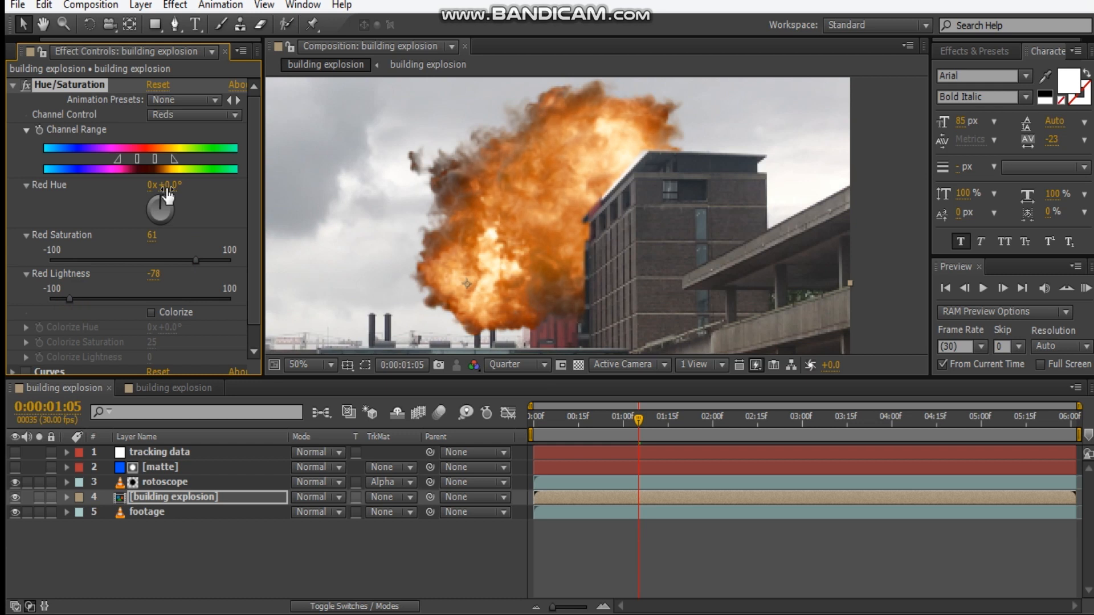
- Set the Red Hue to 3° and Red Saturation to 67
mouse_move(166, 185)
left_mouse_down()
mouse_move(179, 188)
mouse_move(170, 187)
left_mouse_up()
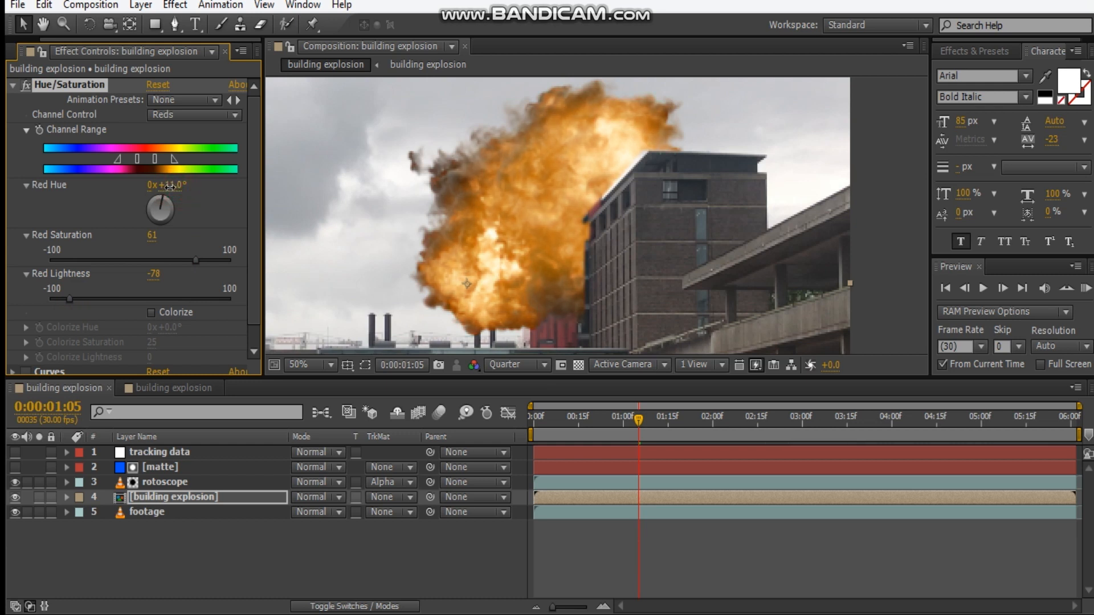
left_click(171, 187)
type("3")
key("Return")
scroll(599, 197, "down", 2)
scroll(599, 198, "up", 2)
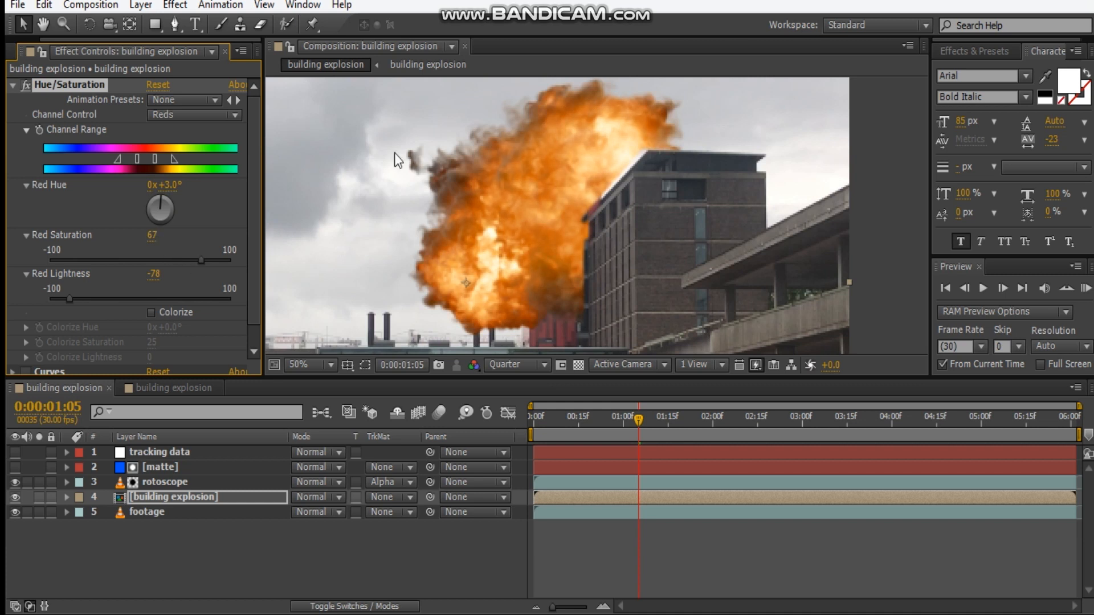
- Switch Hue/Saturation to the Yellows channel and set its saturation to 50 and lightness to 8
left_click(194, 114)
left_click(203, 173)
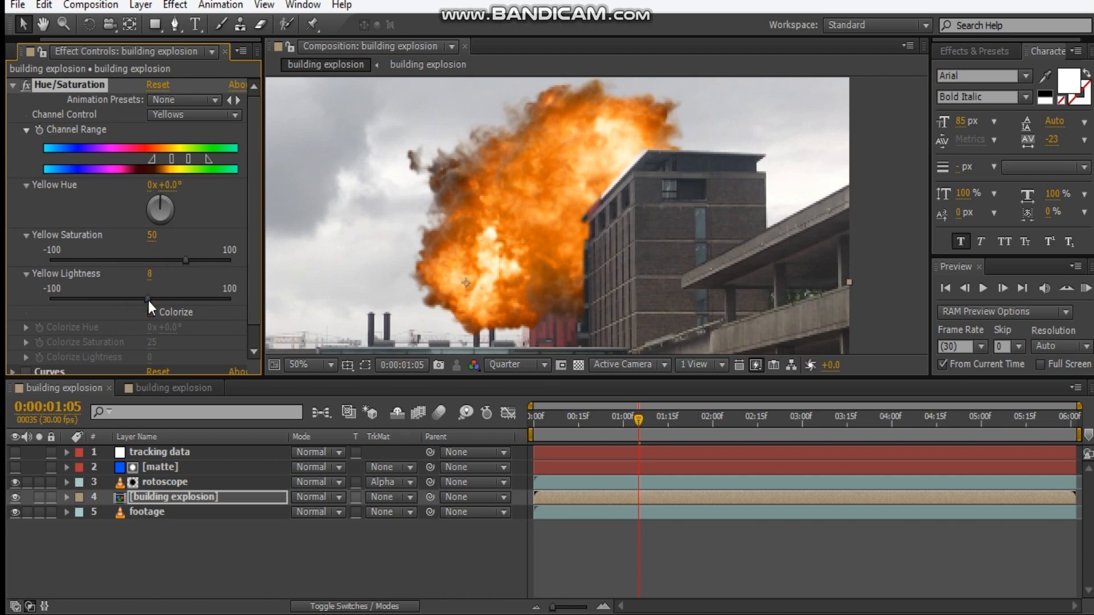
scroll(495, 210, "down", 2)
left_click_drag(522, 211, 531, 189)
scroll(531, 190, "up", 2)
- At 0:00:01:16, set the Yellow Saturation to 42 and Yellow Hue to 2°
left_click_drag(639, 420, 670, 418)
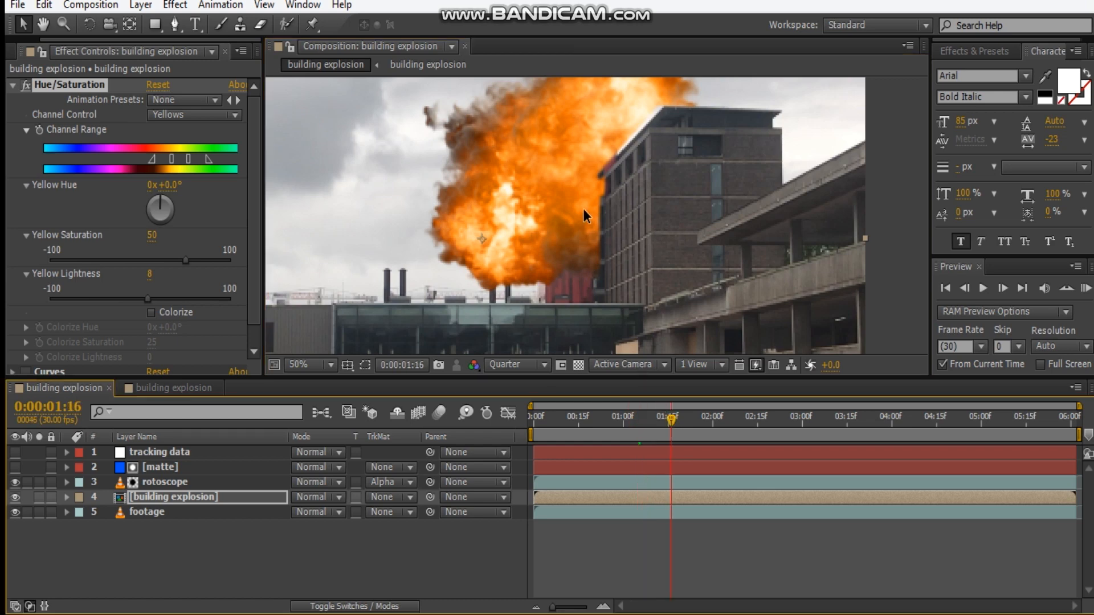
left_click_drag(542, 227, 545, 290)
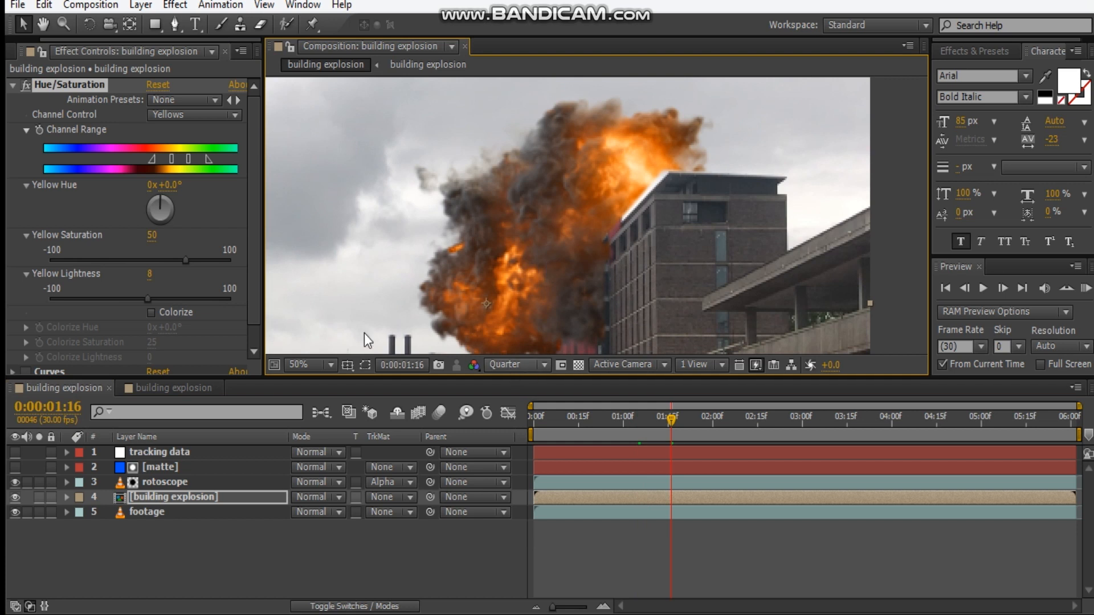
left_click(179, 257)
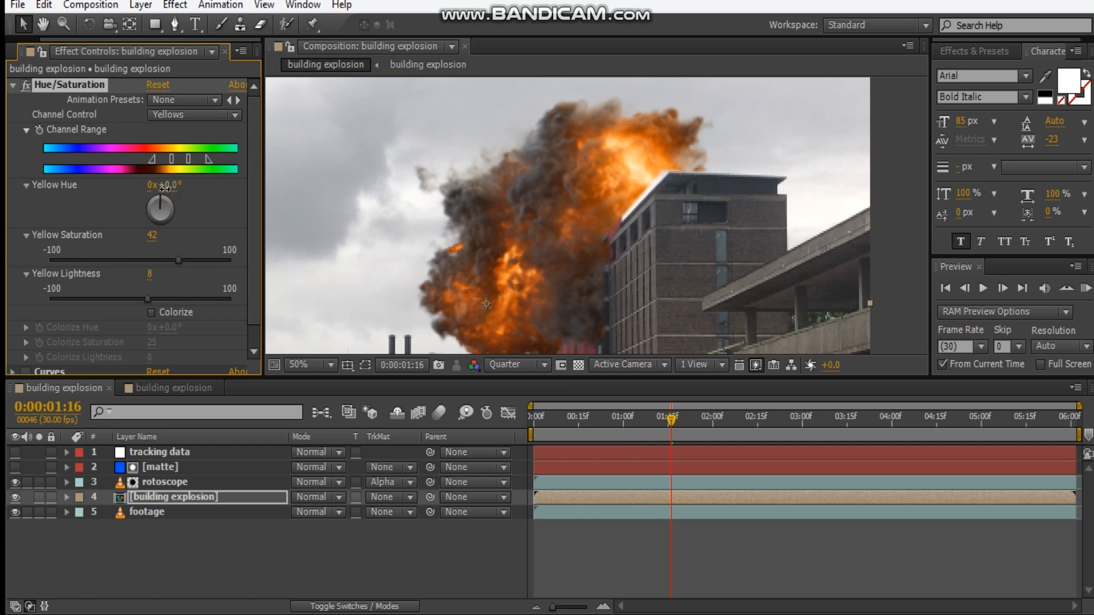
left_click_drag(170, 189, 172, 189)
left_click_drag(169, 189, 173, 191)
- At 0:00:00:16, enable the Curves effect and darken the fireball by lowering a shadow point on the RGB curve
left_click_drag(575, 418, 566, 418)
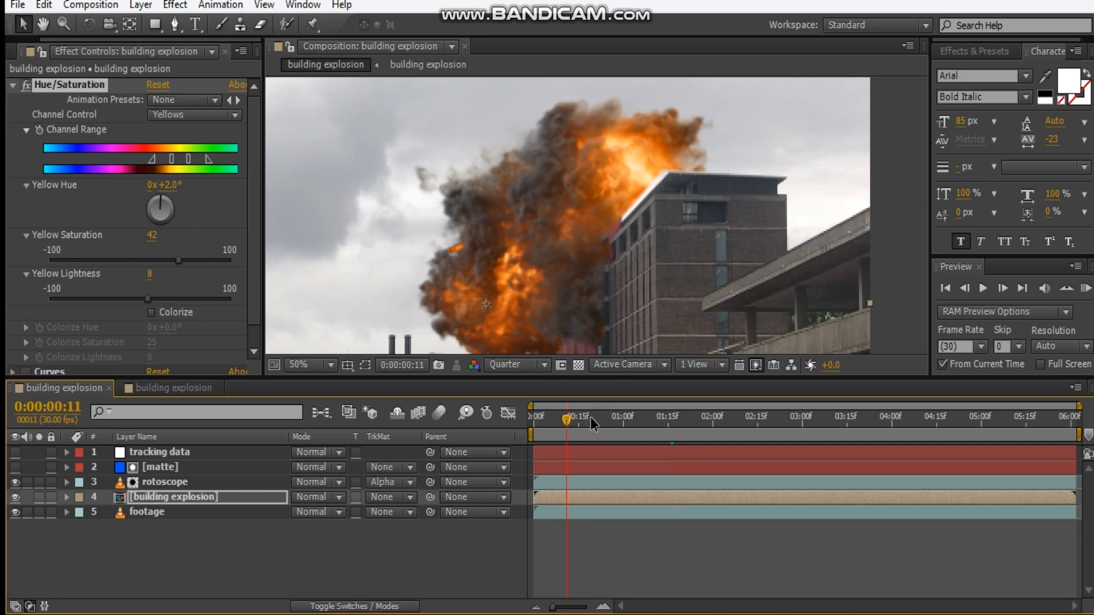
left_click(582, 425)
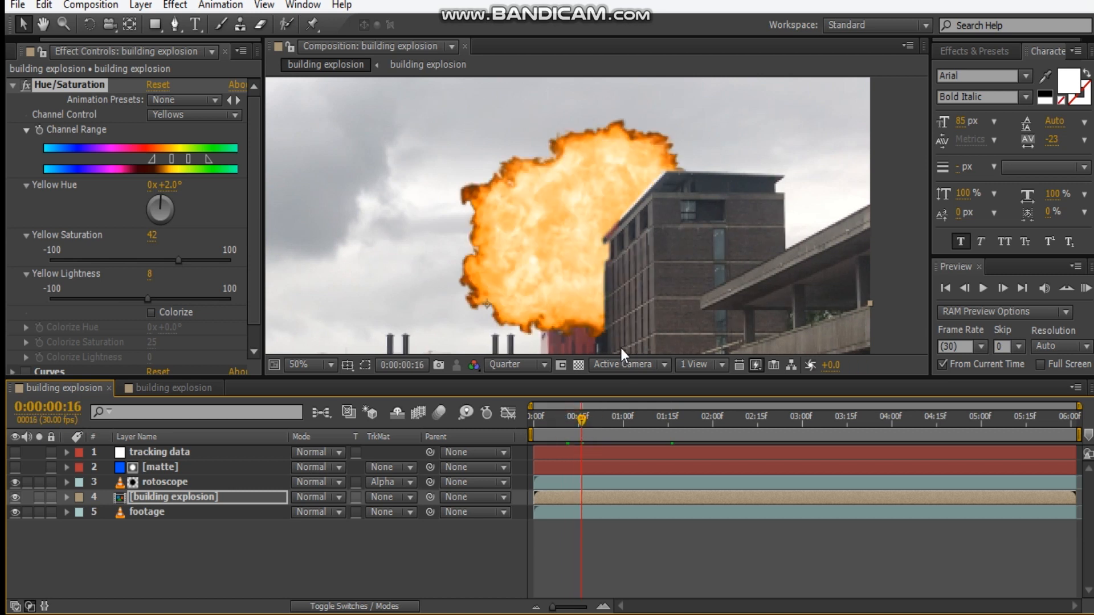
scroll(582, 240, "down", 2)
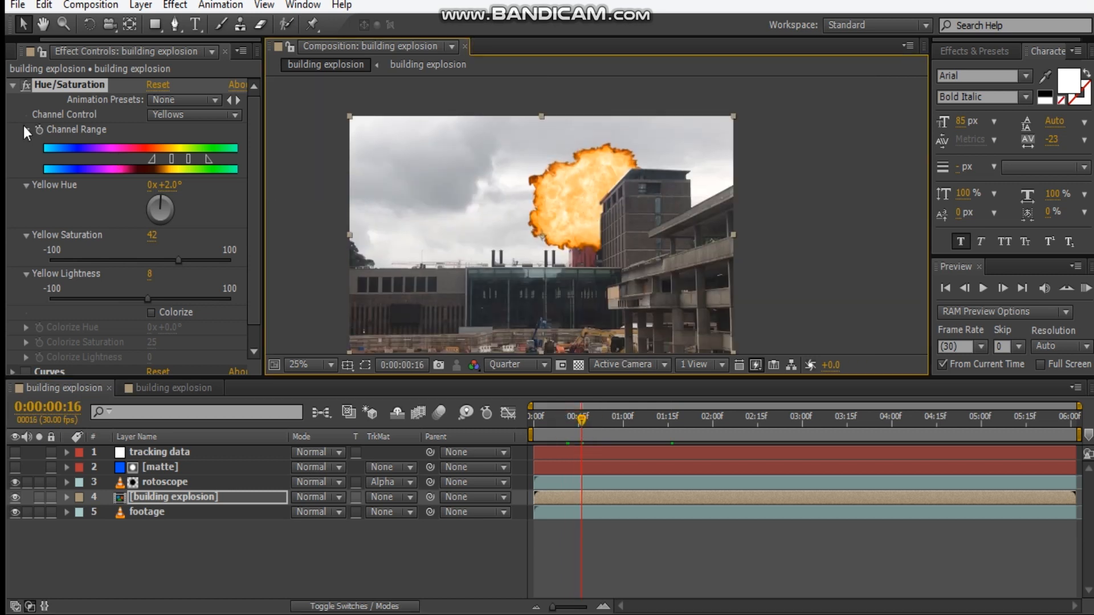
left_click(11, 85)
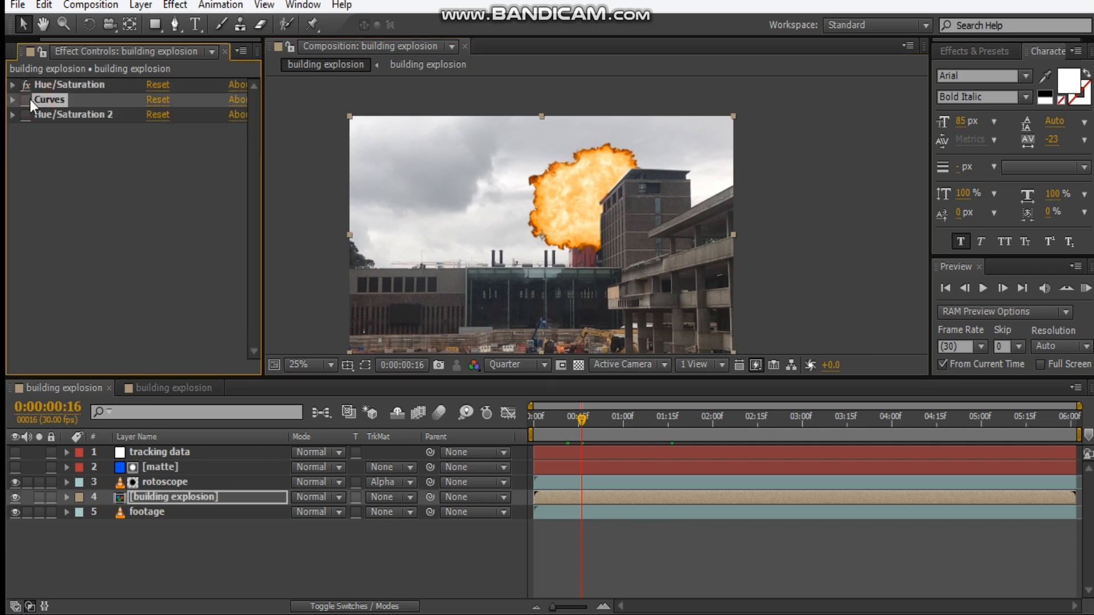
left_click(12, 100)
left_click(91, 279)
scroll(562, 207, "up", 2)
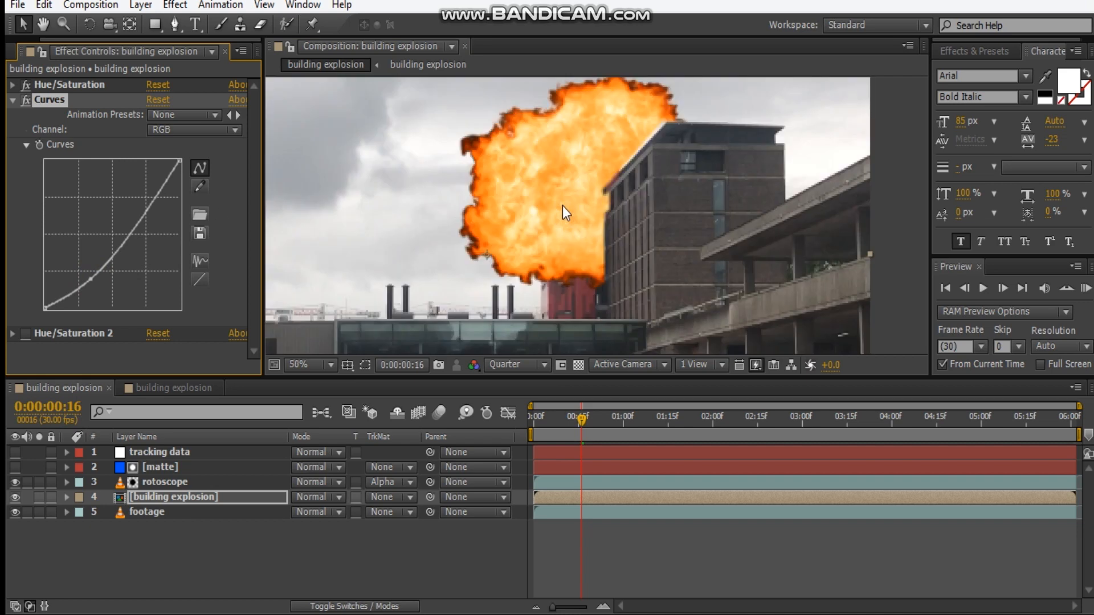
- At 0:00:00:25, reshape the RGB curve to a nearly straight line with a raised shadow point and an added highlight point
left_click(608, 418)
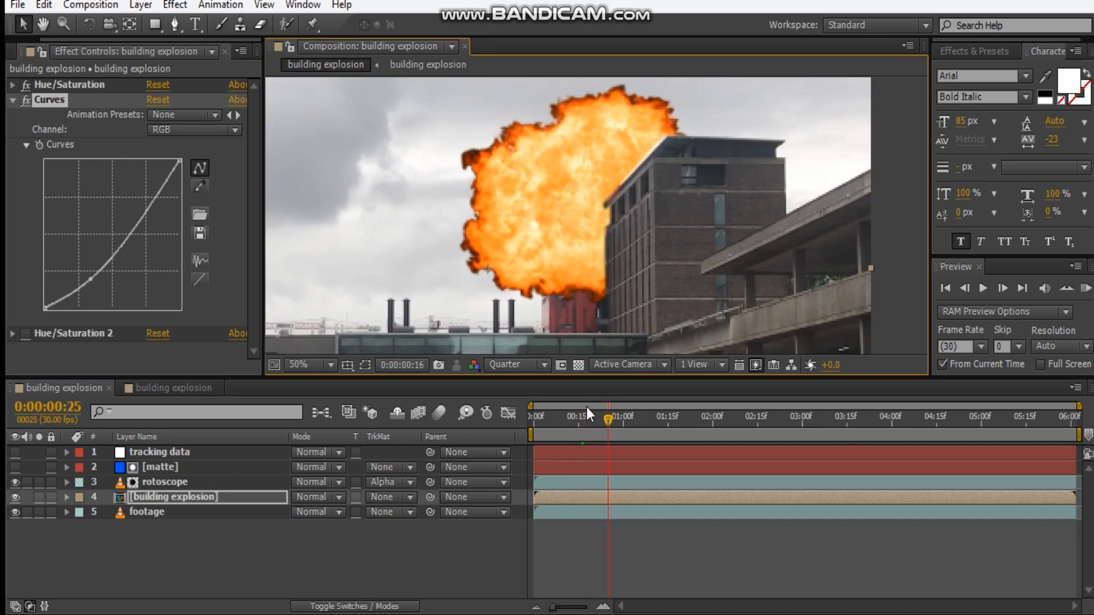
left_click_drag(94, 280, 91, 269)
left_click(91, 279)
left_click_drag(135, 214, 136, 210)
left_click_drag(95, 265, 84, 268)
mouse_move(128, 211)
left_mouse_down()
mouse_move(137, 195)
mouse_move(140, 206)
left_mouse_up()
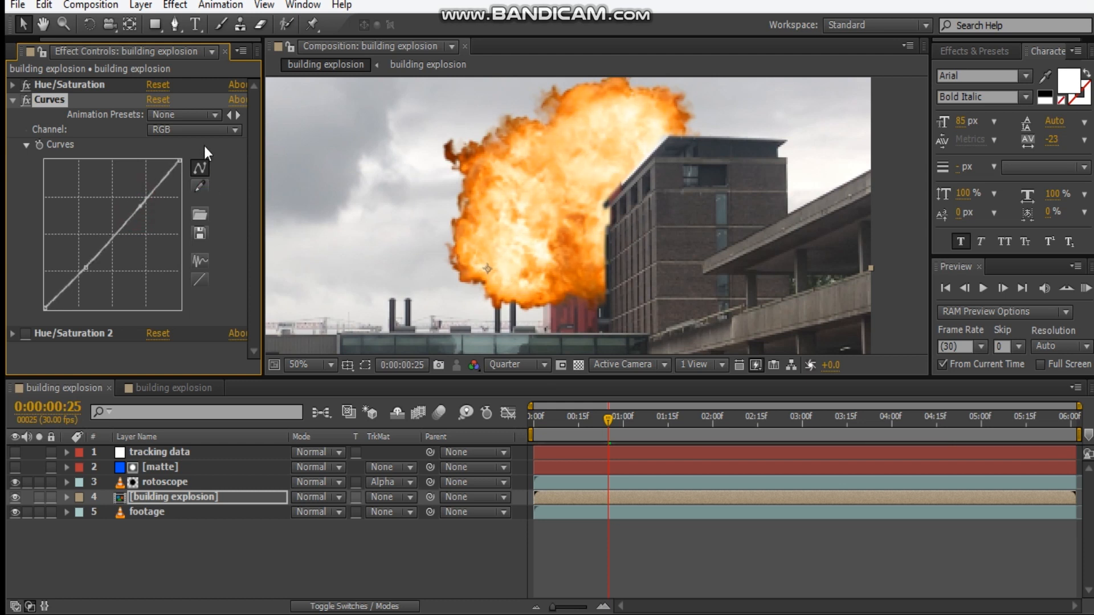
- On the Green channel of Curves, anchor a shadow point on the diagonal and raise a highlight point slightly
left_click(198, 130)
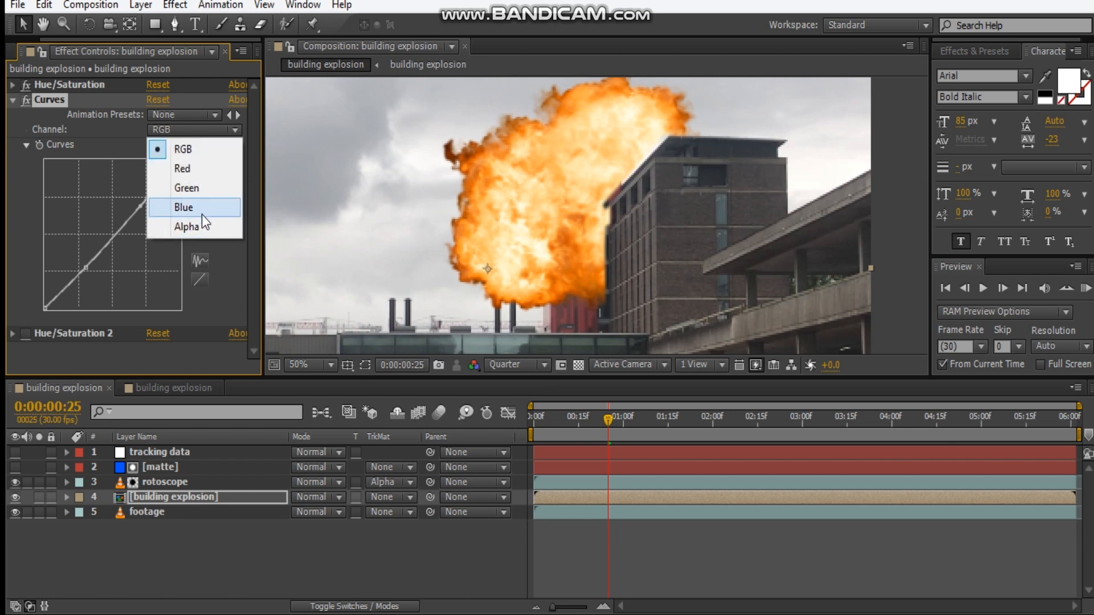
left_click(195, 186)
left_click_drag(122, 236, 108, 237)
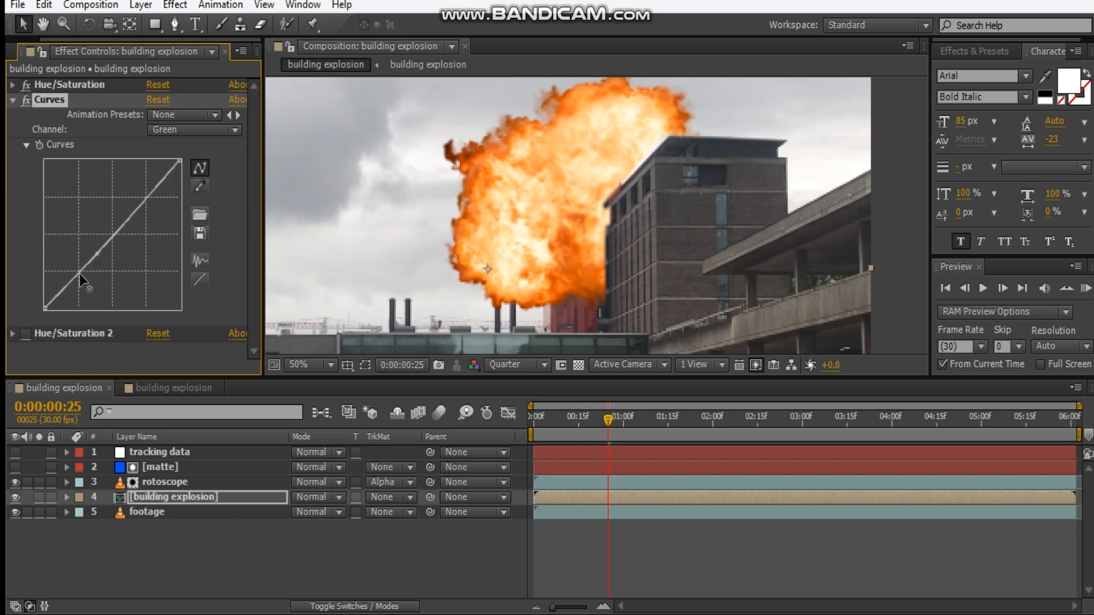
left_click_drag(71, 280, 83, 272)
left_click_drag(135, 207, 133, 209)
left_click(134, 208)
scroll(593, 176, "down", 2)
scroll(593, 175, "up", 2)
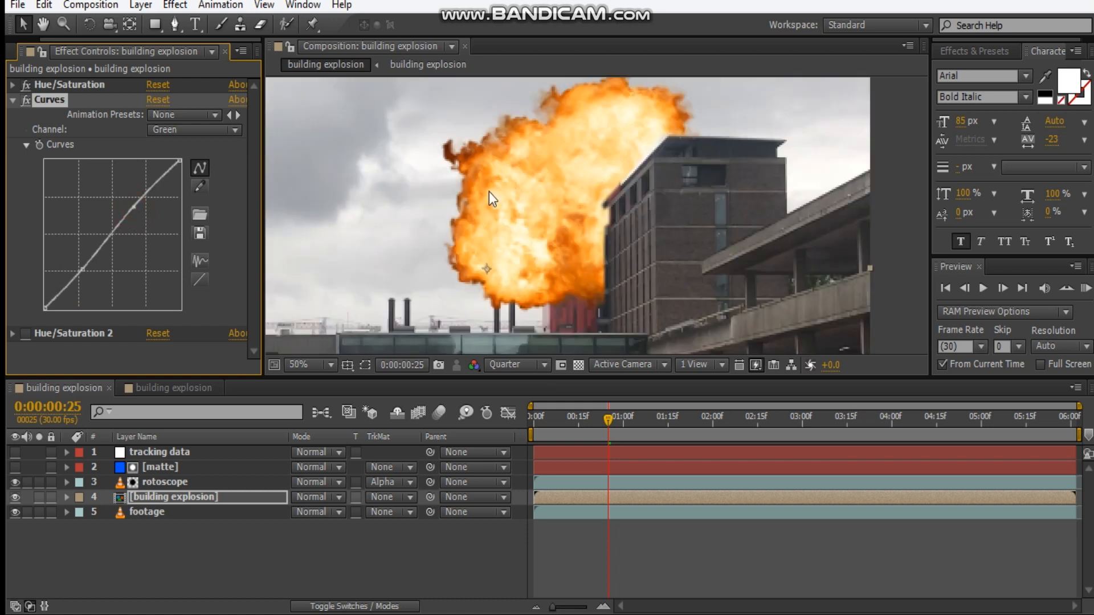
left_click(12, 101)
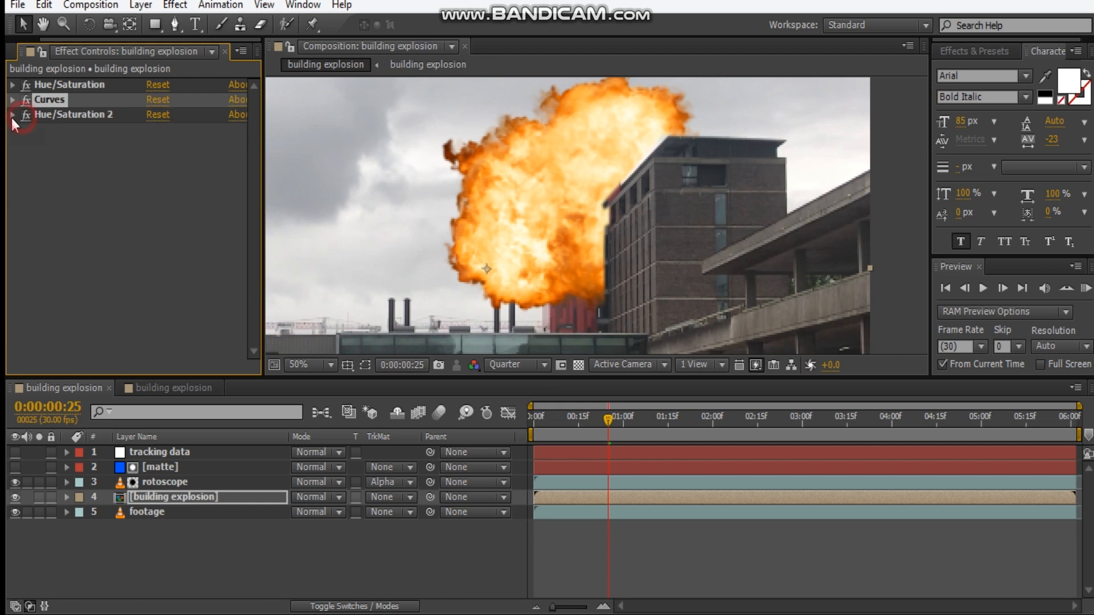
- In Hue/Saturation 2, choose the Yellows channel, set Yellow Saturation to -9 and raise Yellow Lightness slightly to brighten the fireball
left_click(12, 115)
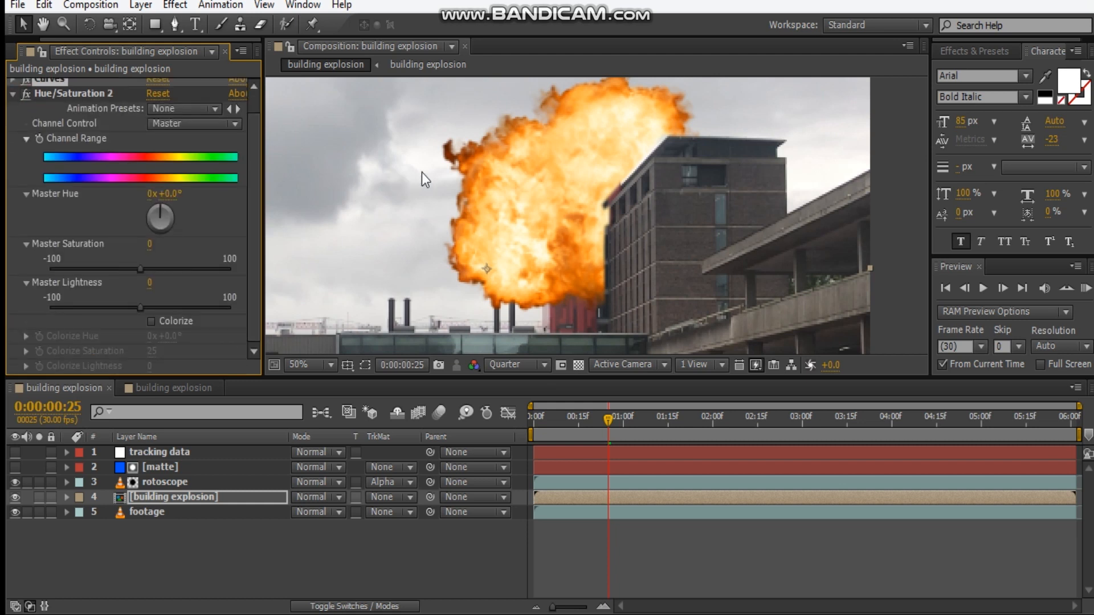
left_click(180, 123)
left_click(191, 178)
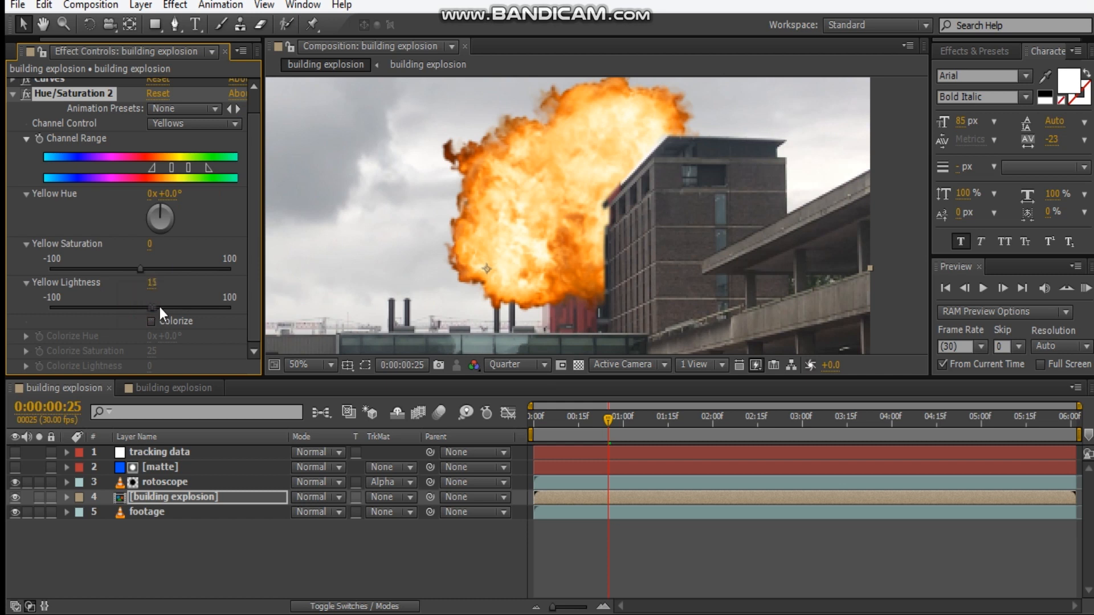
left_click_drag(163, 307, 164, 307)
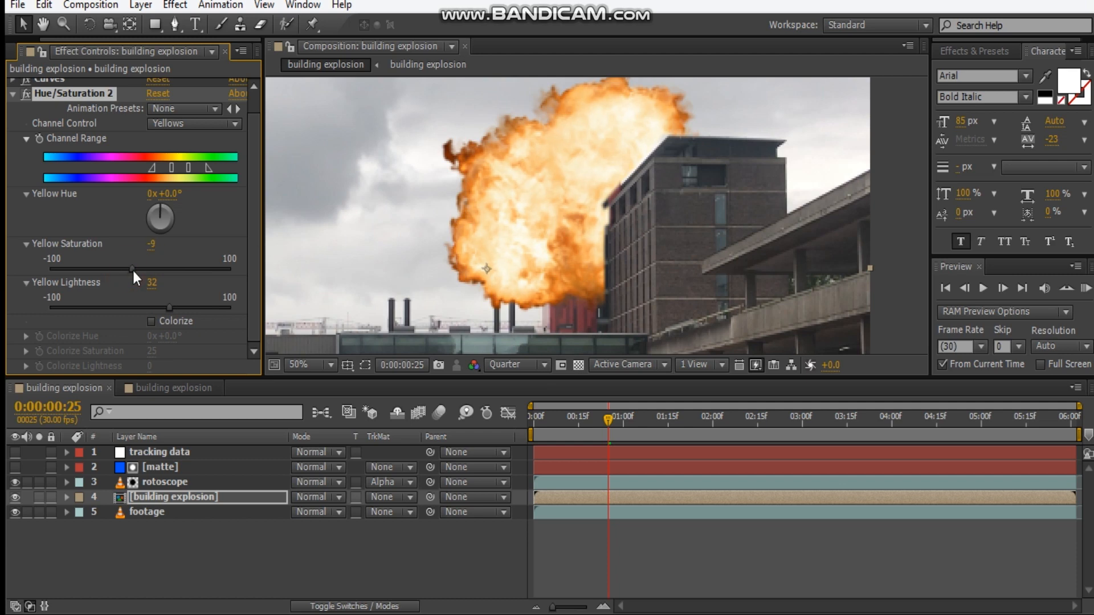
scroll(635, 194, "down", 2)
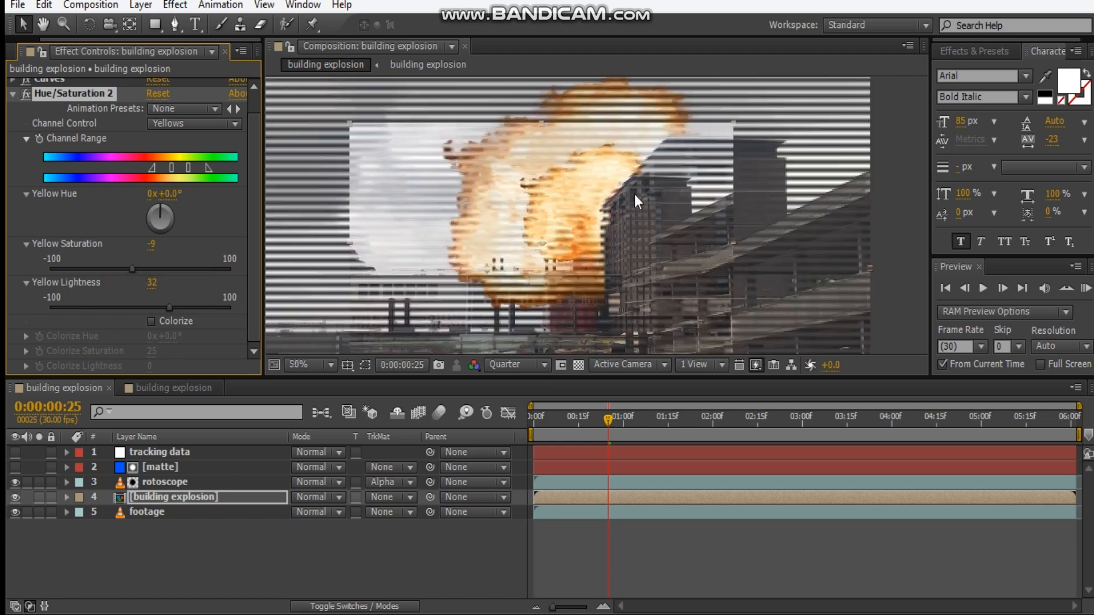
scroll(582, 198, "up", 2)
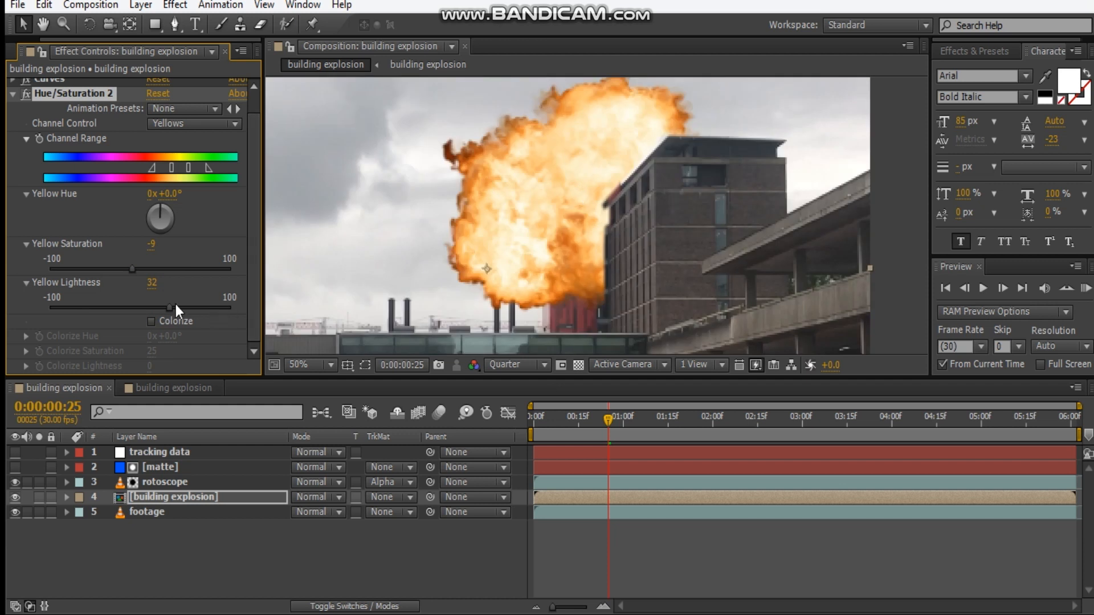
left_click_drag(169, 305, 156, 306)
left_click(11, 94)
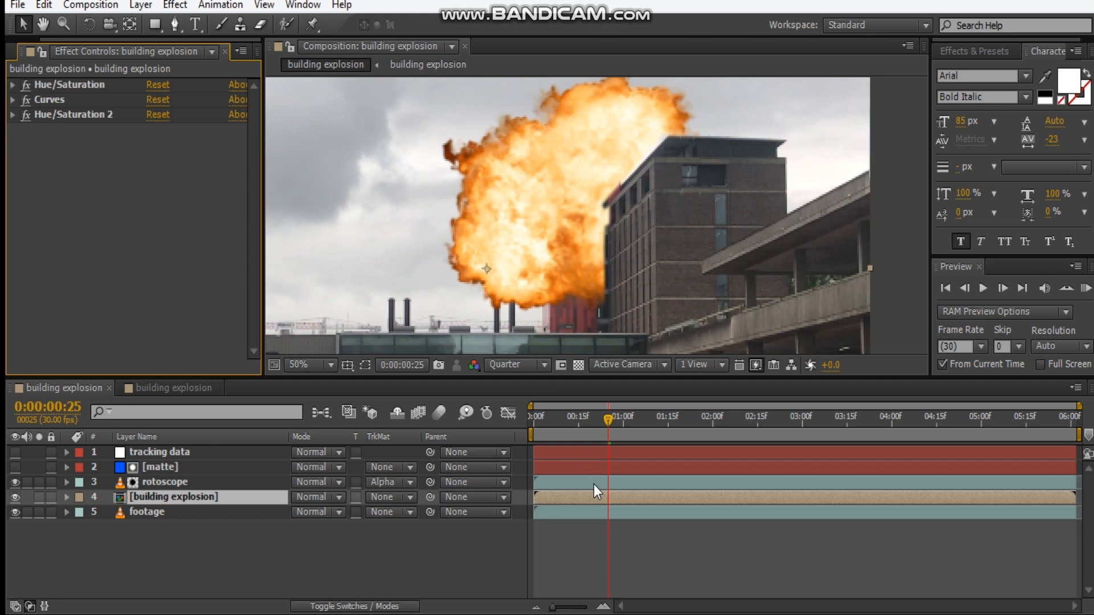
- Add Slow_Sparks_01.mov and Slow_Sparks_02.mov from the stock footage to the composition, between the rotoscope and building explosion layers
left_click(124, 543)
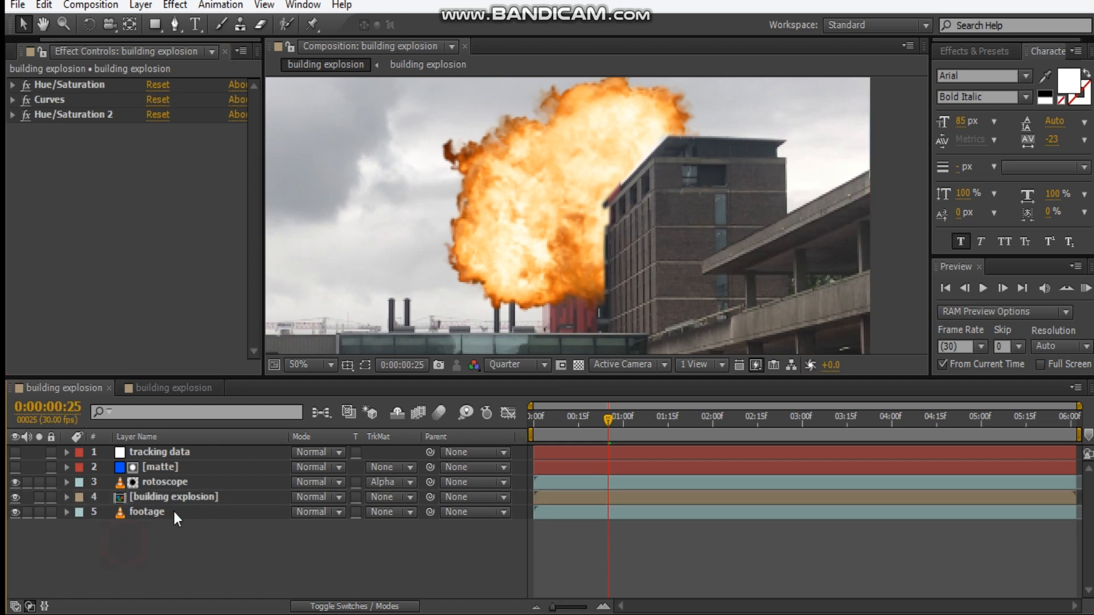
left_click(12, 53)
scroll(585, 220, "down", 2)
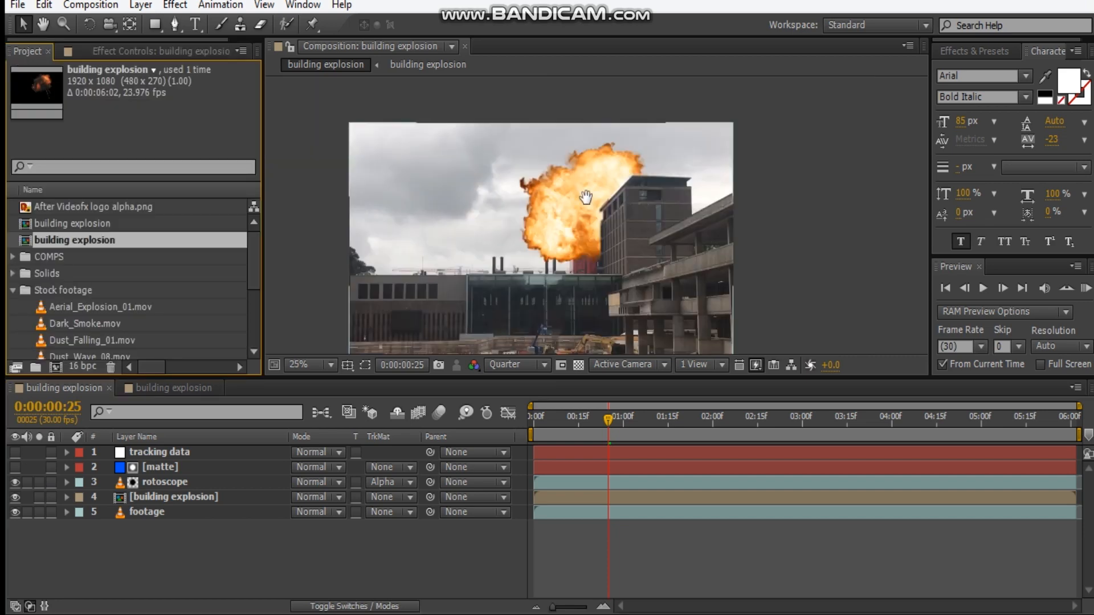
scroll(587, 191, "up", 2)
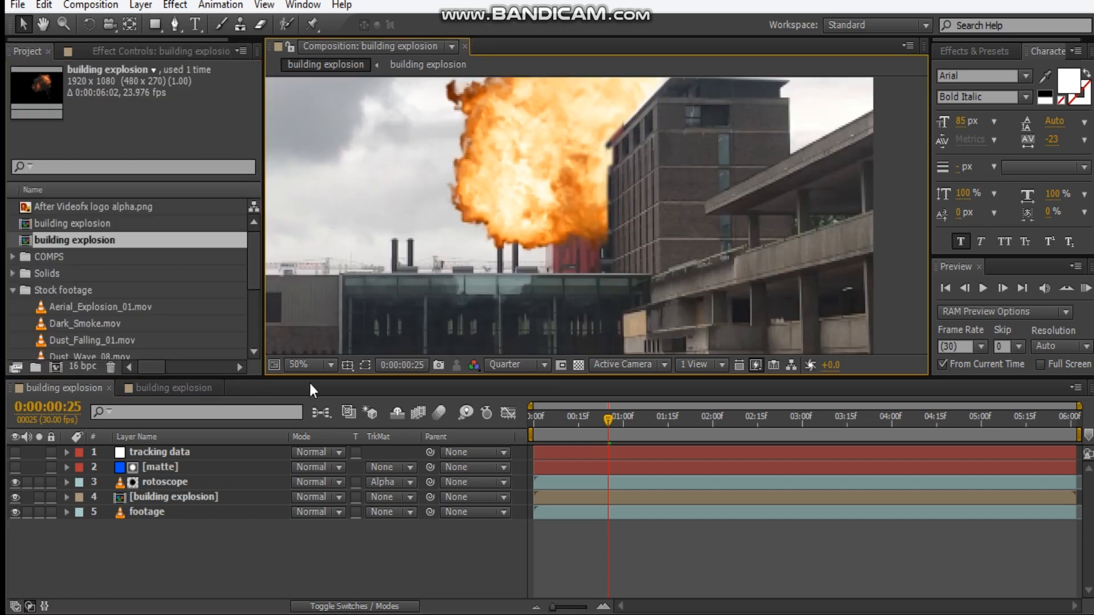
scroll(83, 316, "down", 3)
scroll(83, 320, "down", 3)
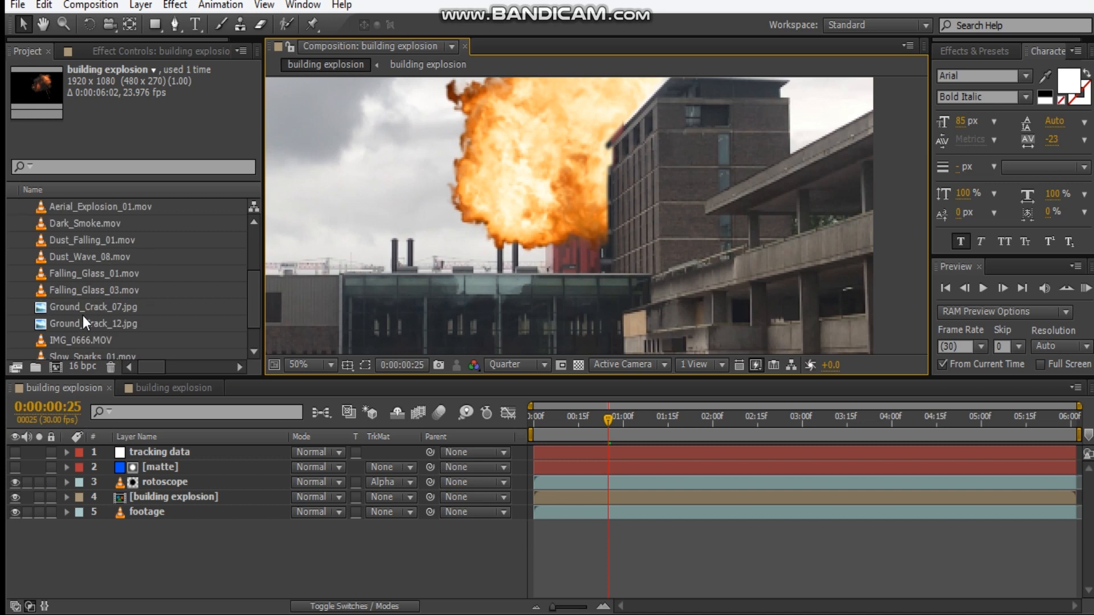
scroll(78, 271, "down", 2)
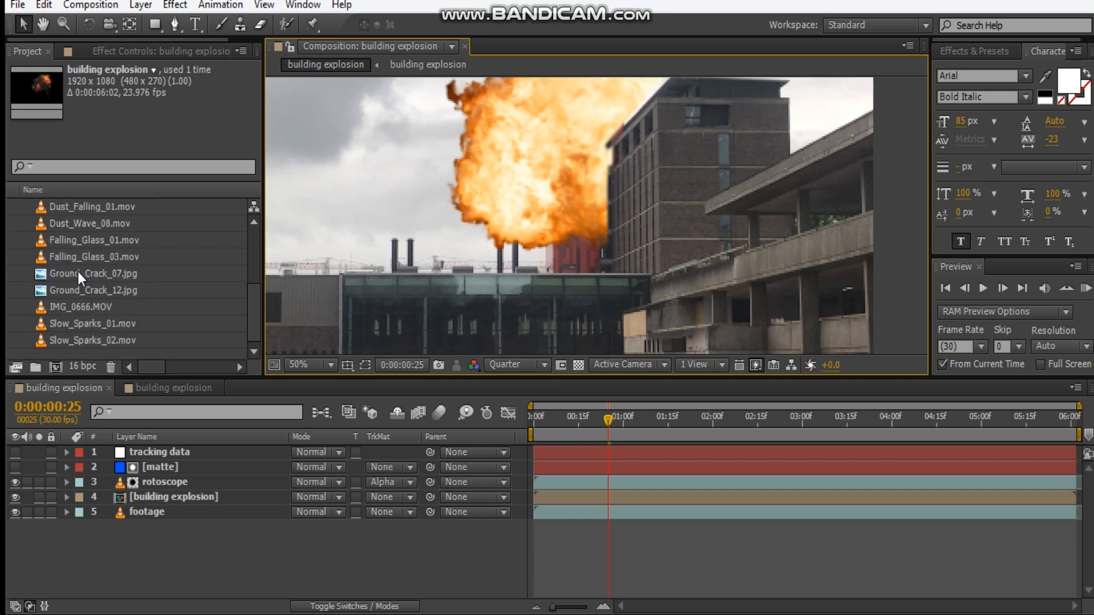
left_click(105, 323)
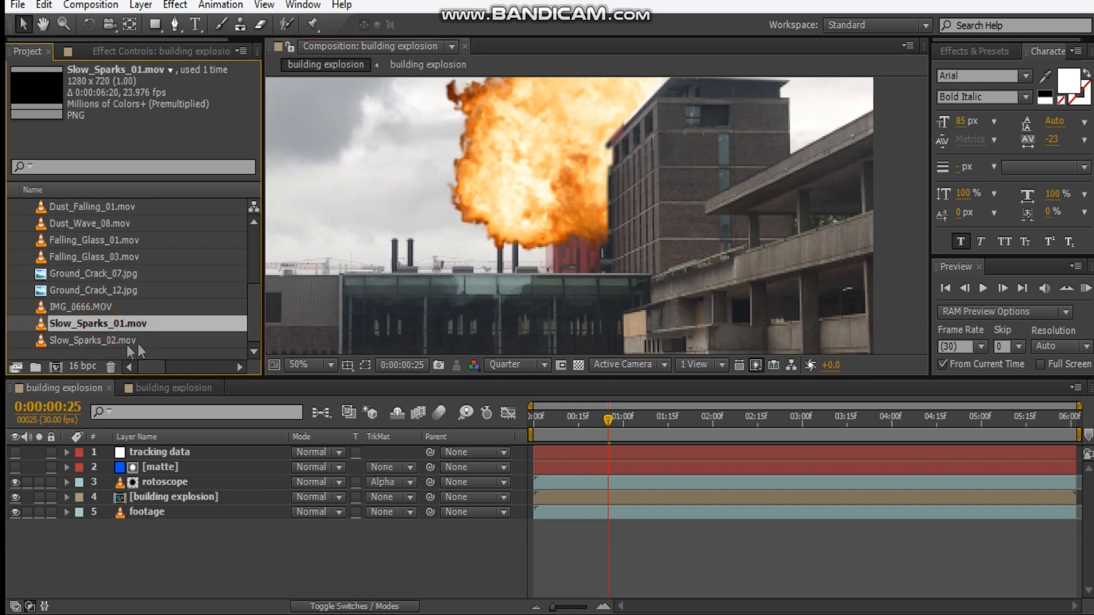
left_click(106, 341, "shift")
left_click_drag(176, 356, 203, 487)
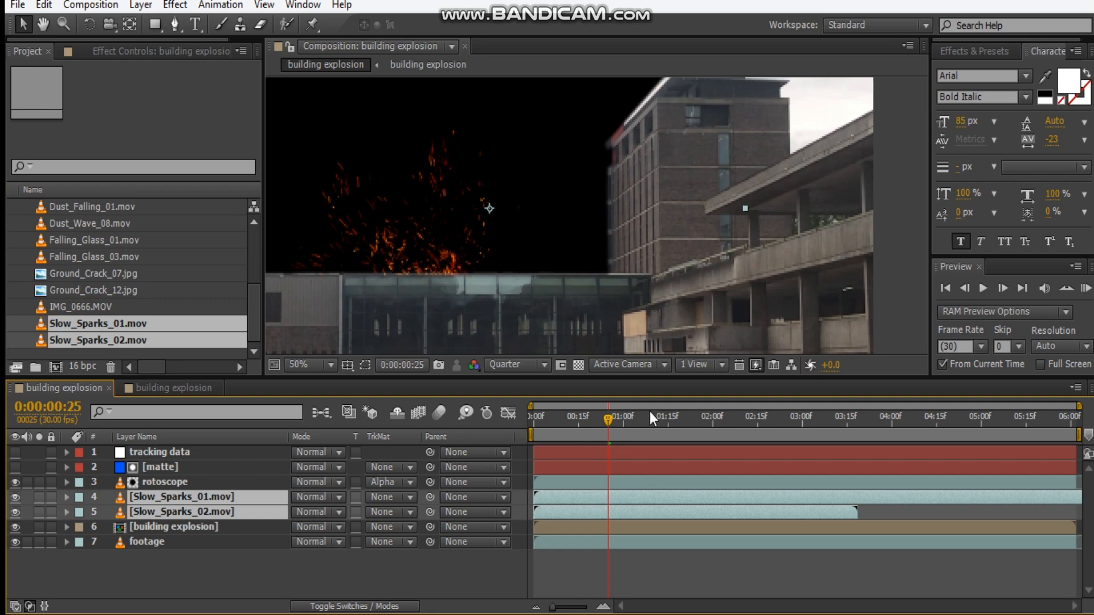
- Set both Slow_Sparks layers to Add blending mode and parent them, together with the building explosion layer, to tracking data
scroll(537, 259, "down", 2)
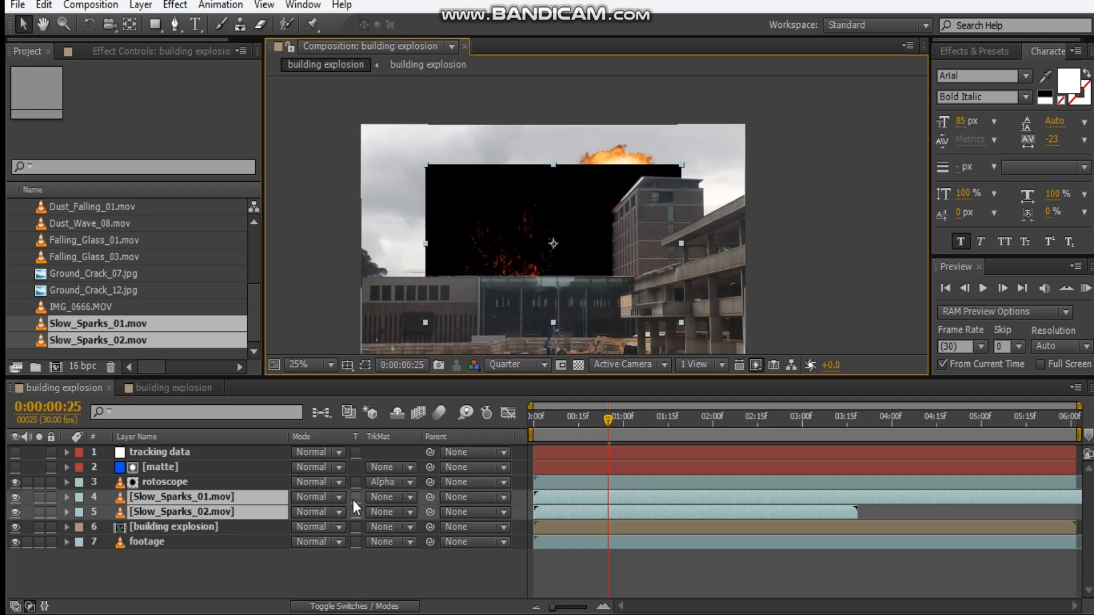
left_click(339, 500)
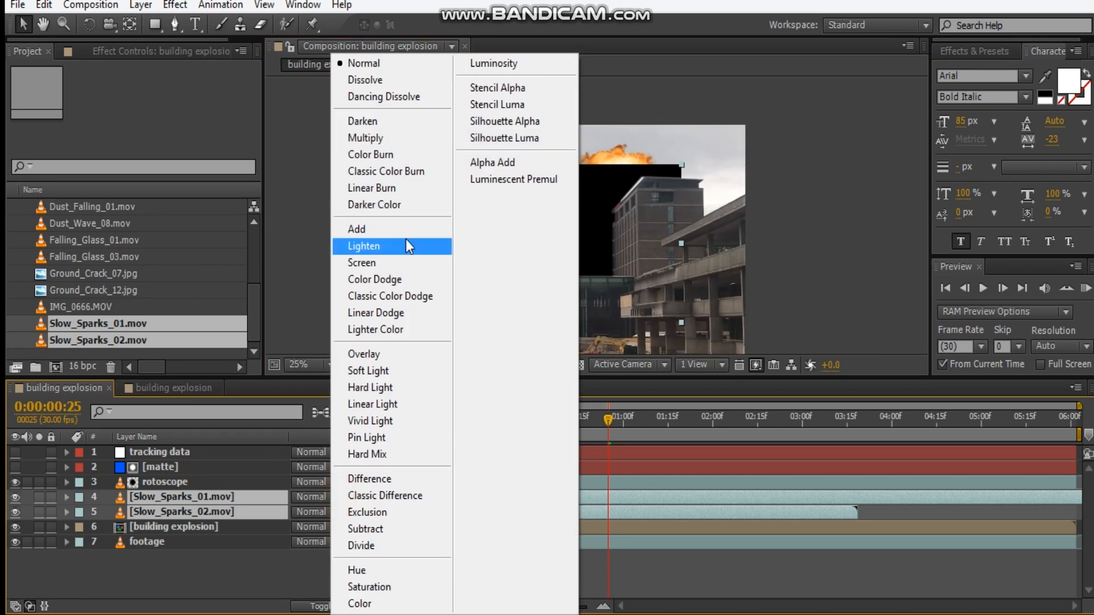
left_click(391, 231)
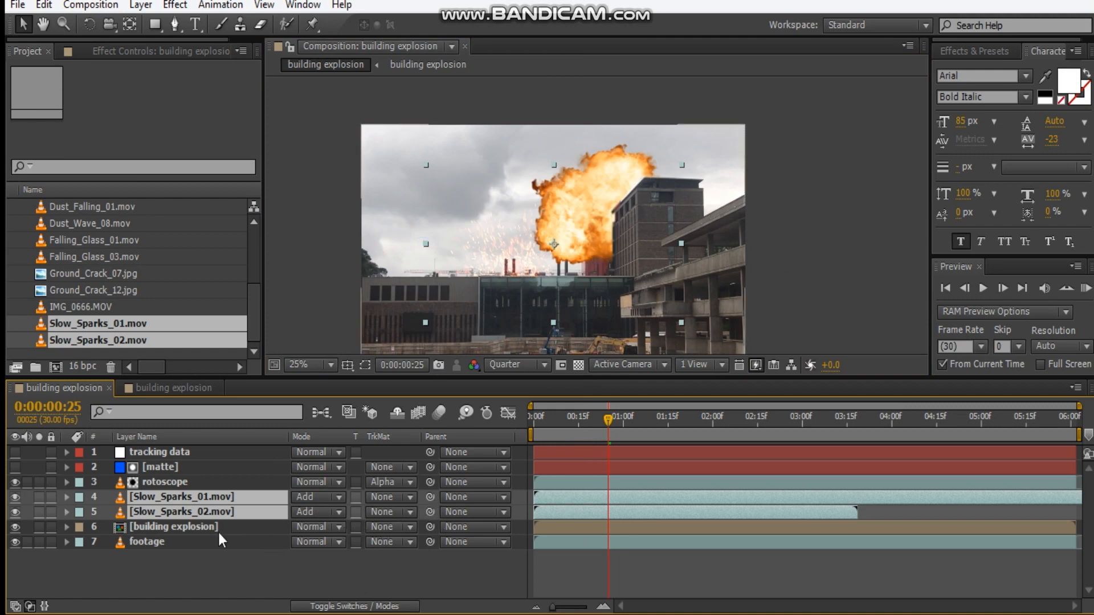
left_click(199, 527, "ctrl")
left_click_drag(430, 527, 161, 450)
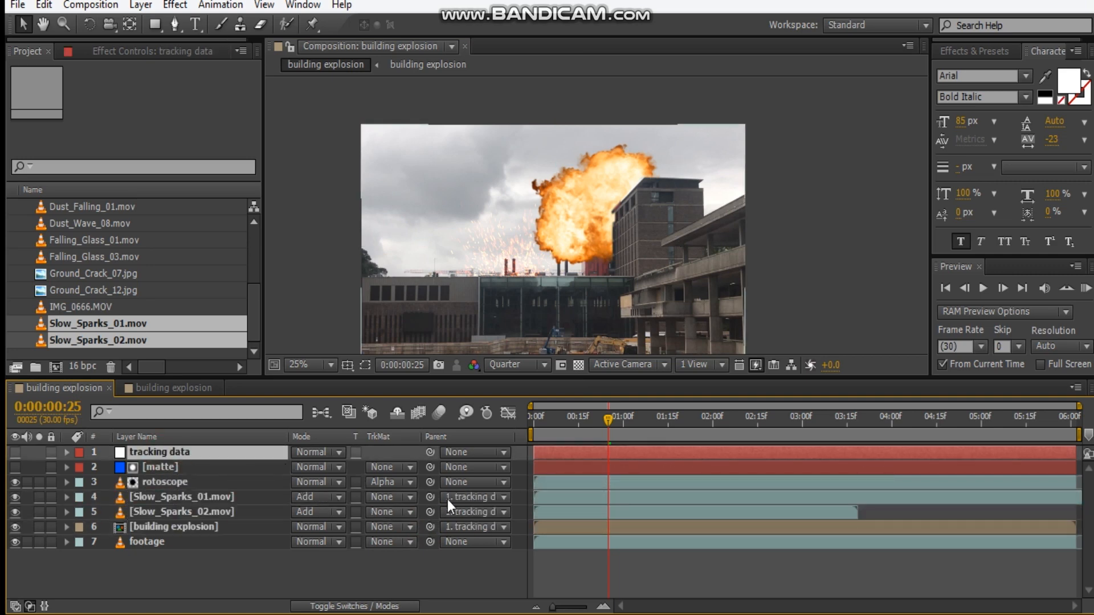
left_click(431, 574)
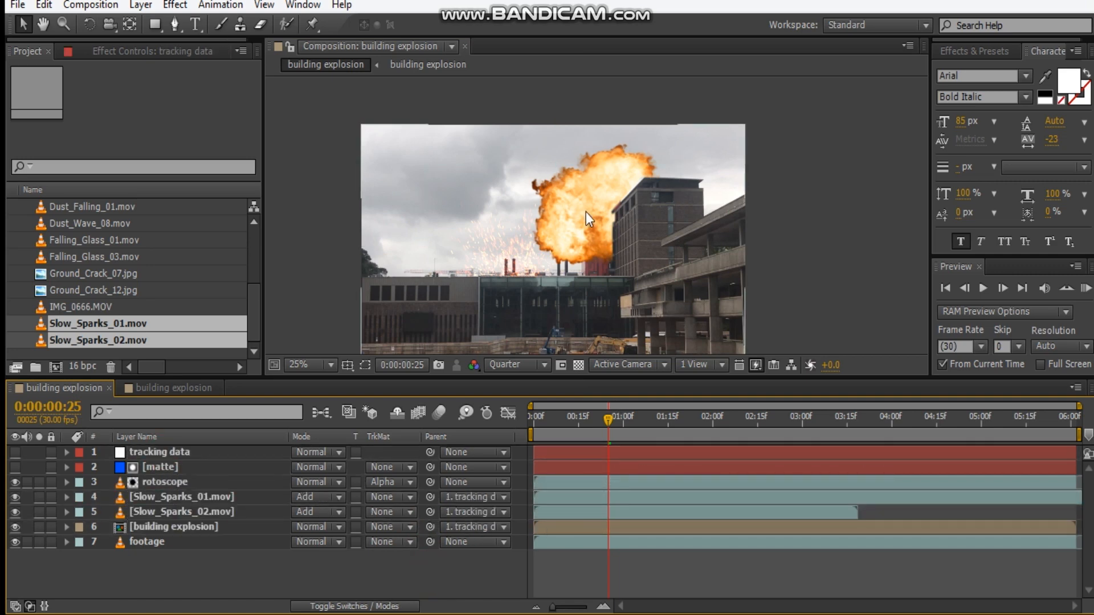
- Scrub from the first frame to 0:00:00:27 and solo the Slow_Sparks_01.mov layer
scroll(583, 207, "up", 2)
key("Home")
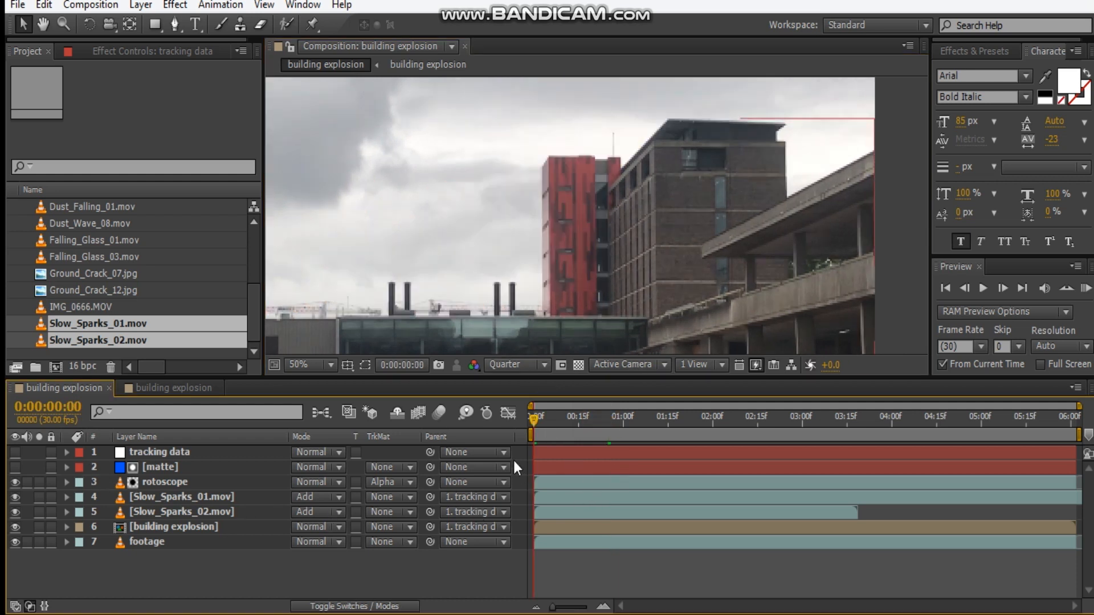
left_click_drag(534, 424, 591, 421)
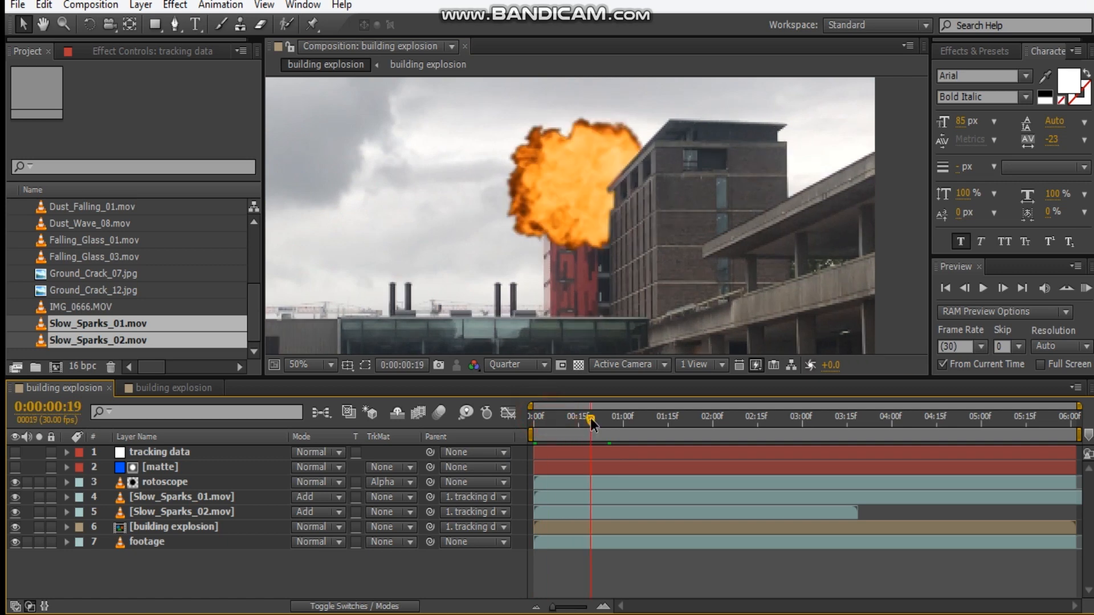
left_click_drag(590, 418, 614, 418)
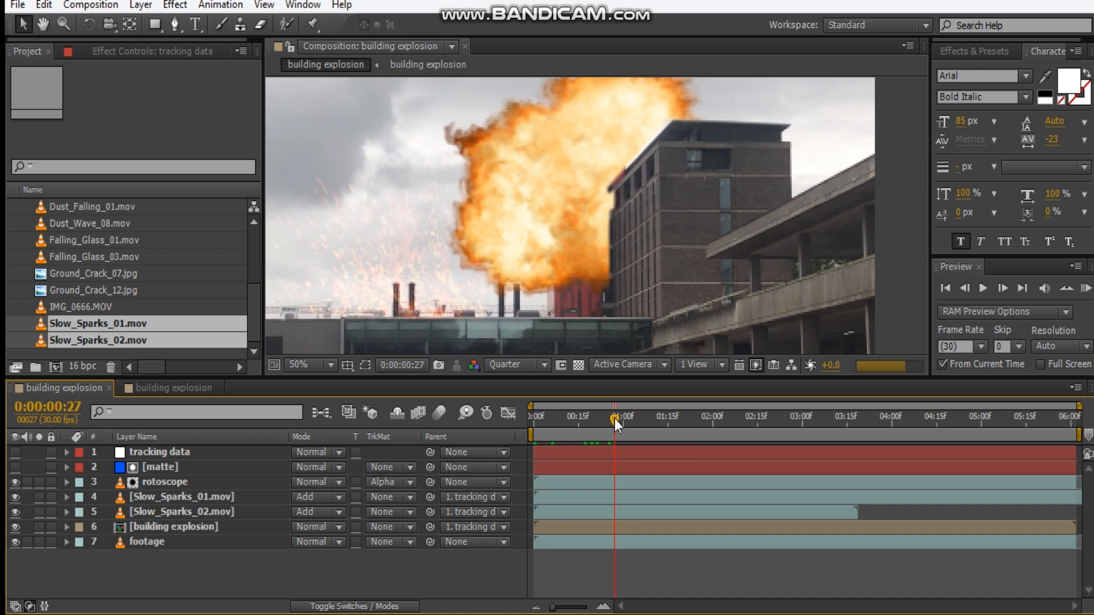
mouse_move(504, 285)
left_mouse_down()
mouse_move(491, 261)
mouse_move(483, 282)
left_mouse_up()
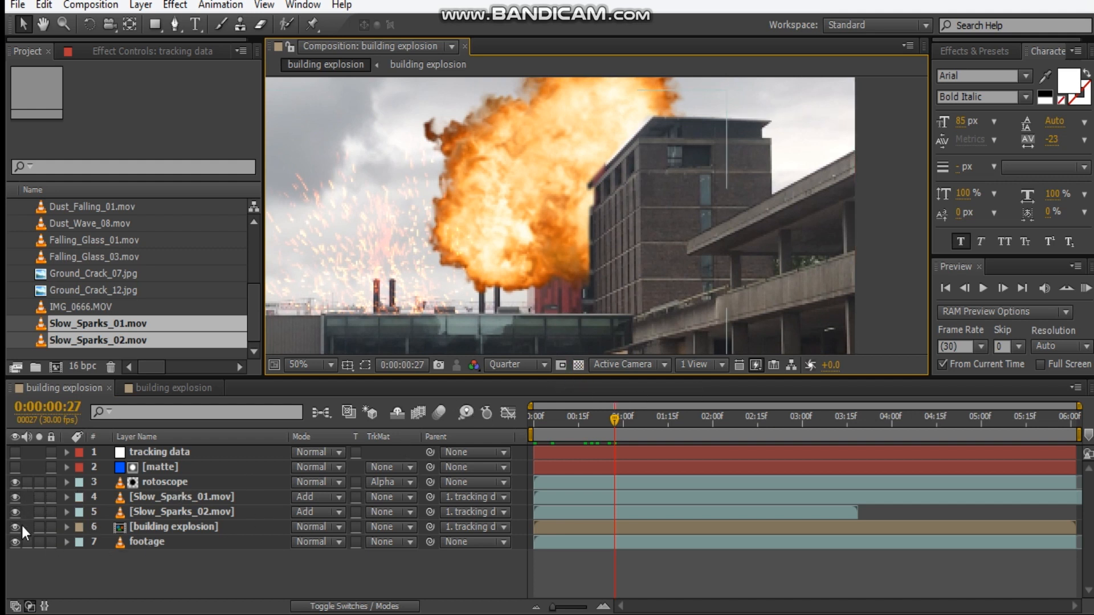
left_click(38, 497)
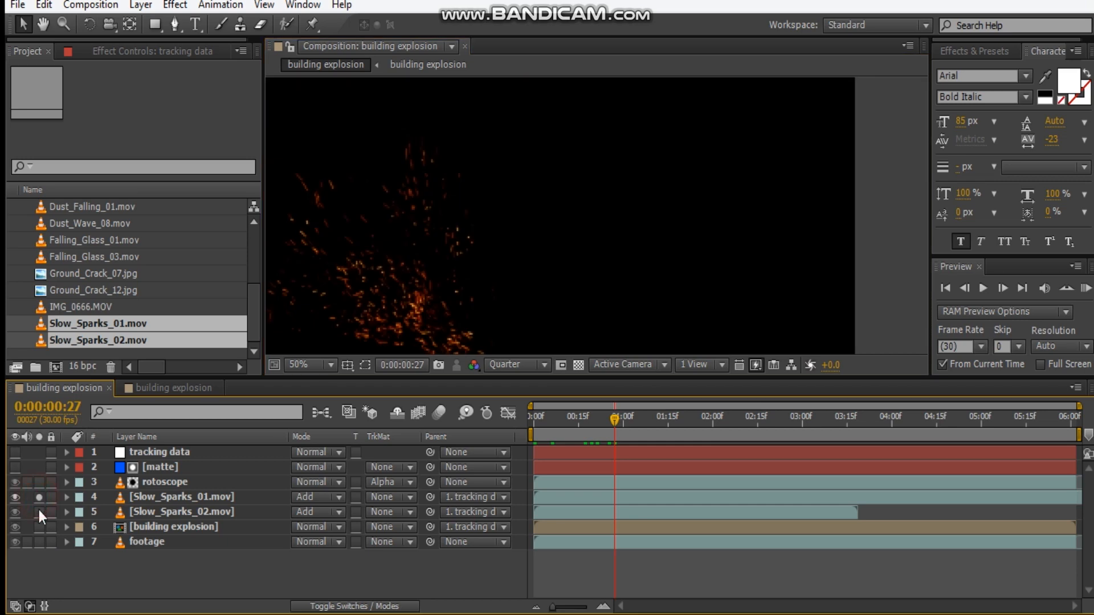
- Mask off the lower edge of Slow_Sparks_01.mov with a wide rectangle set to Subtract and a 13-pixel feather
scroll(604, 230, "down", 2)
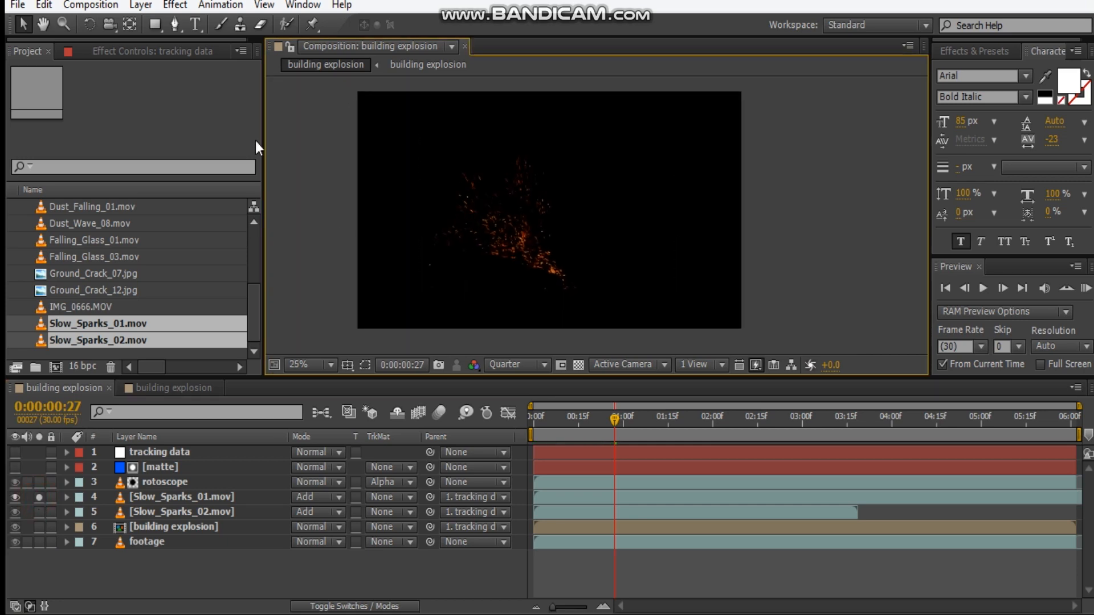
left_click(154, 27)
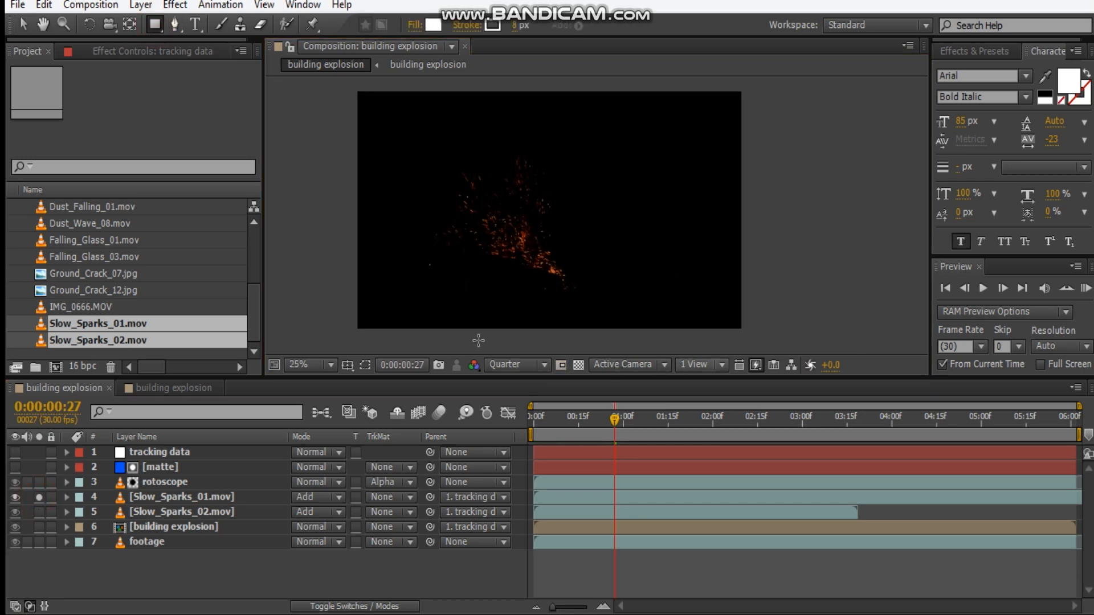
left_click(173, 496)
left_click_drag(775, 319, 318, 273)
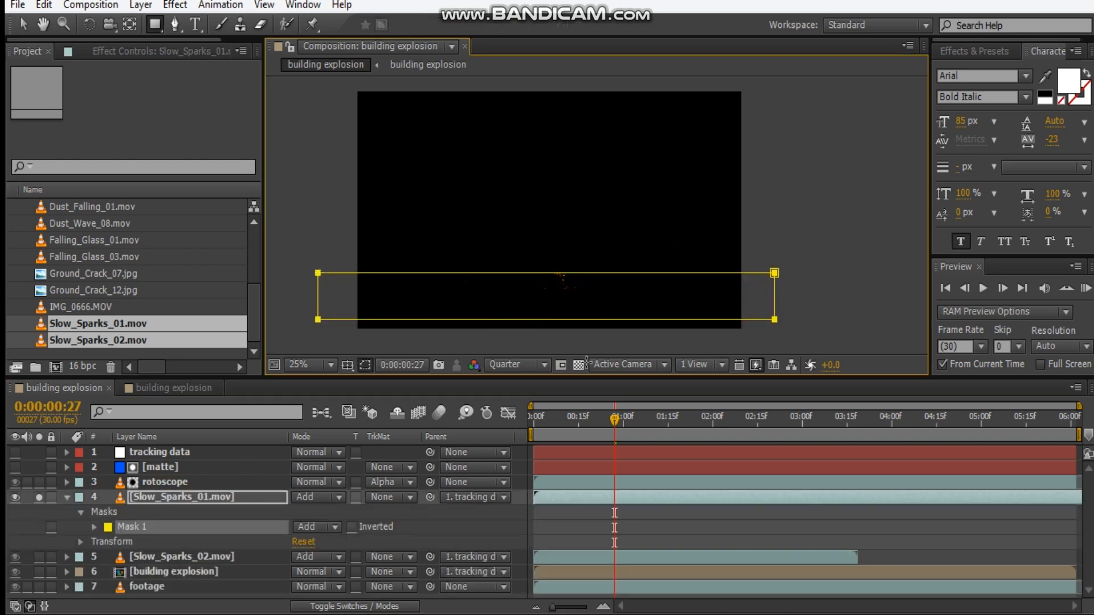
left_click(328, 525)
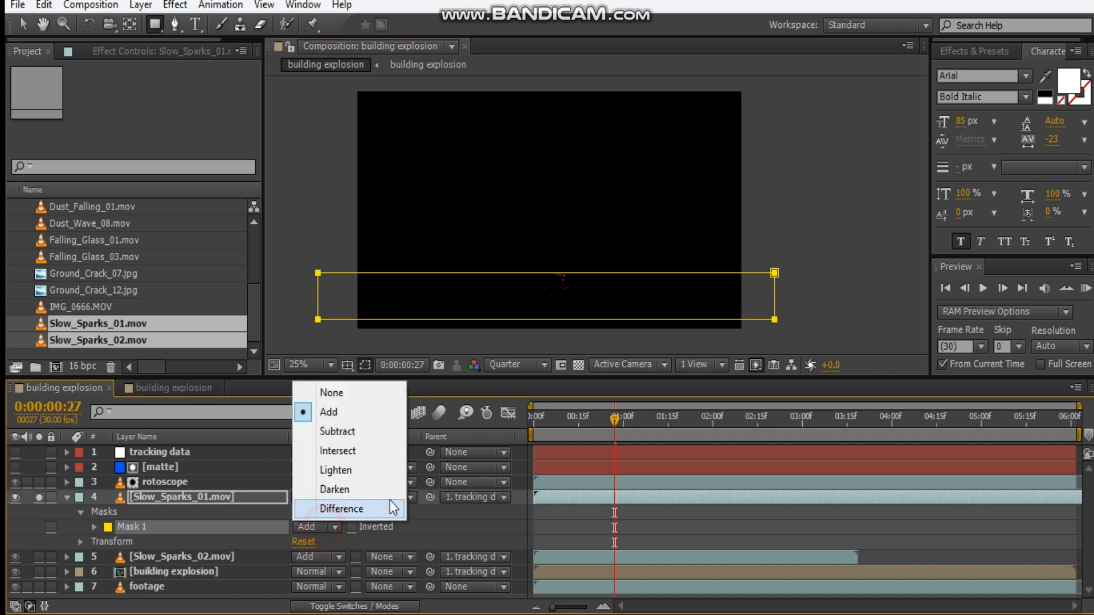
left_click(320, 432)
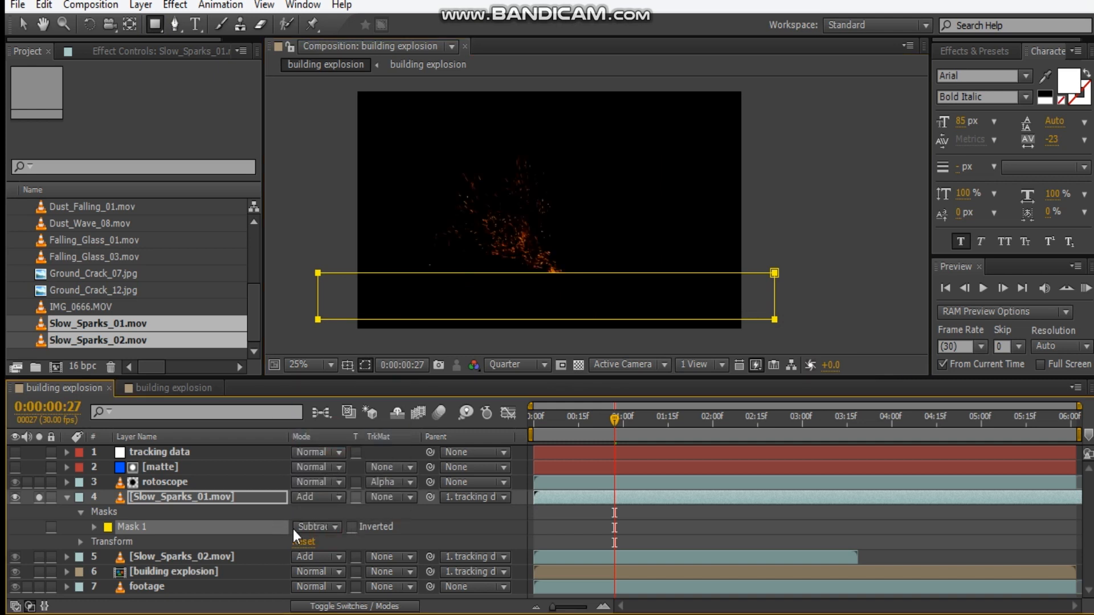
key("f")
left_click_drag(318, 528, 329, 528)
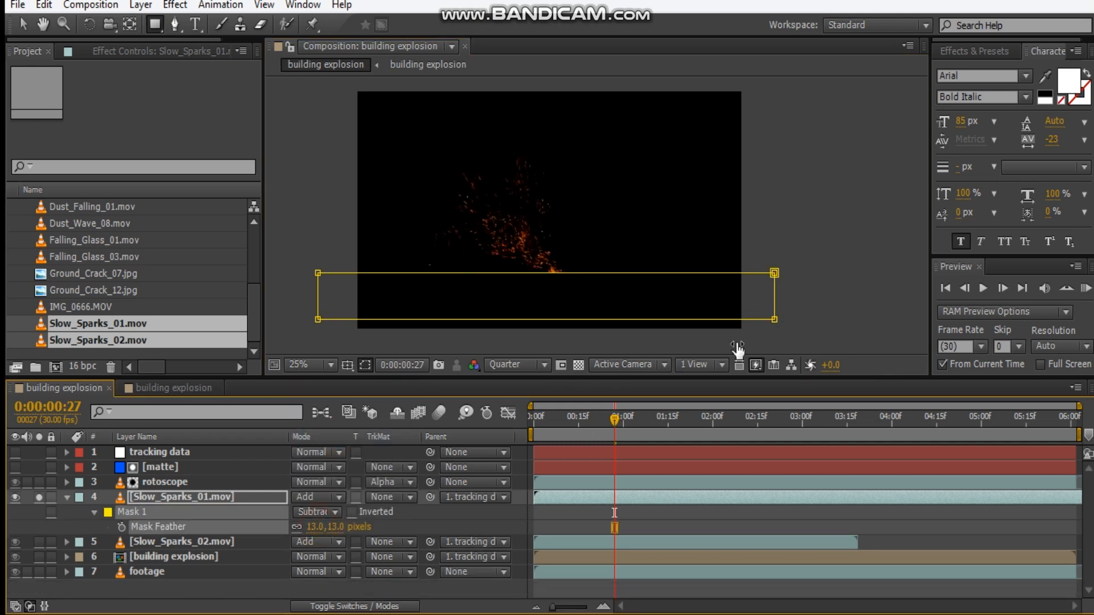
- Solo Slow_Sparks_02.mov as well and mask off its lower edge with a wide rectangle set to Subtract and a 12-pixel feather
left_click(39, 542)
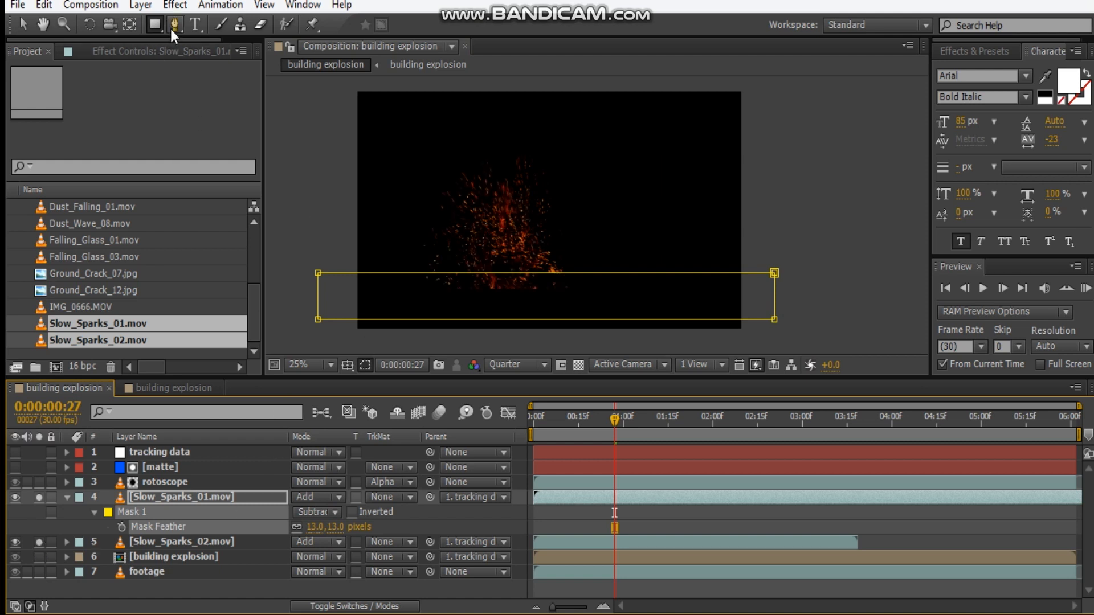
left_click(163, 544)
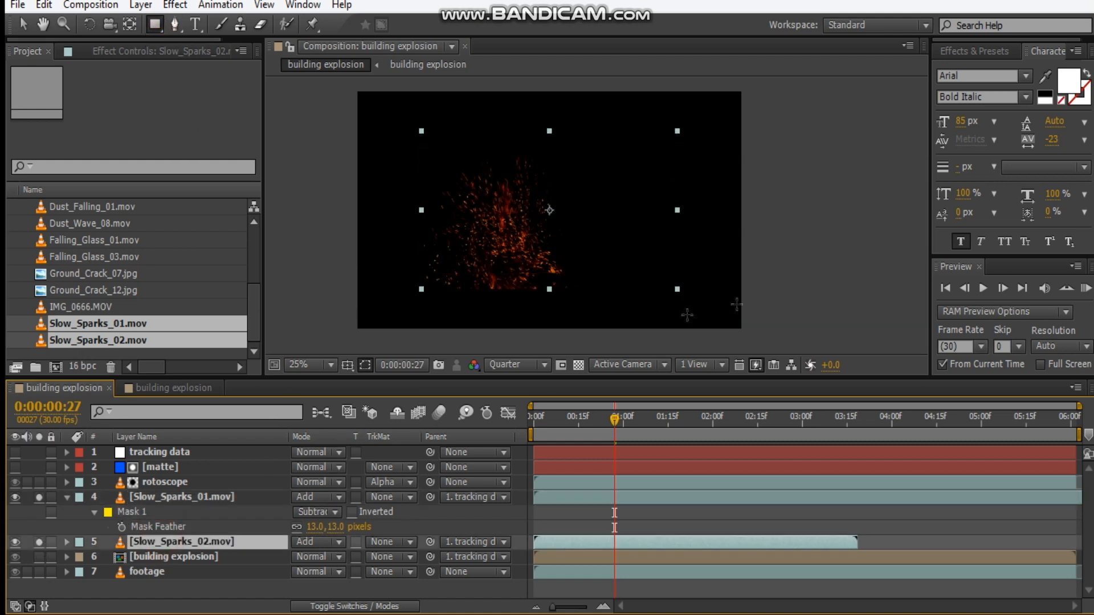
left_click_drag(773, 313, 315, 279)
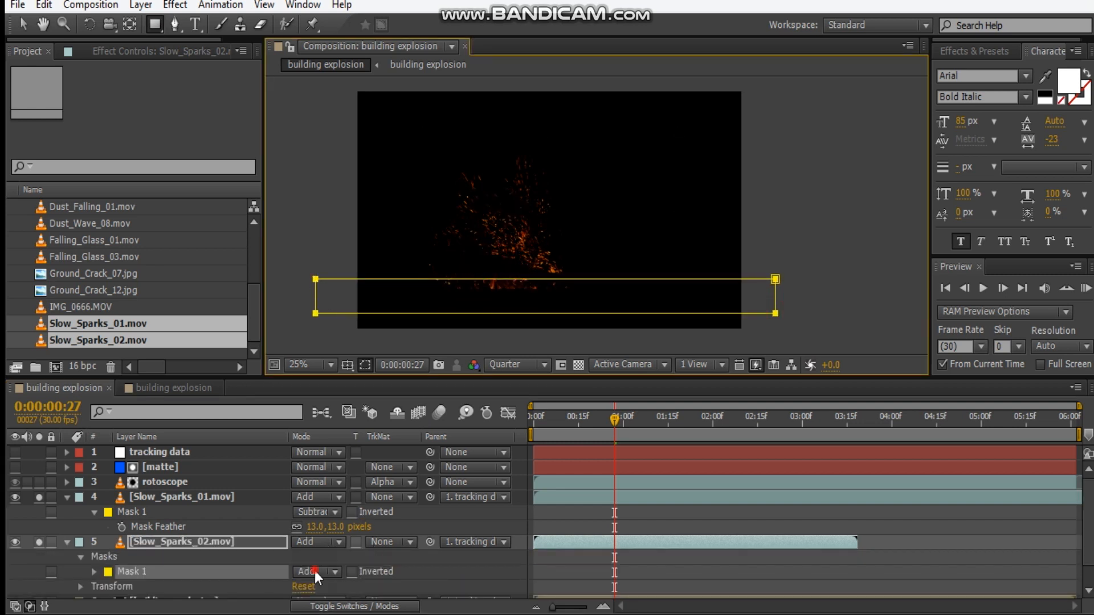
left_click(314, 569)
left_click(354, 476)
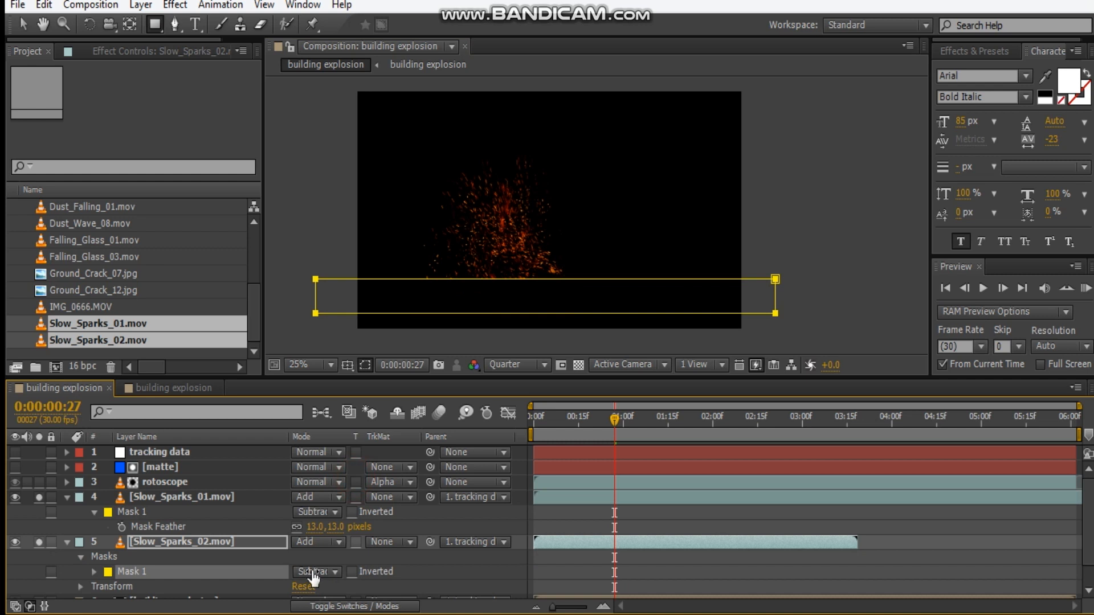
key("f")
left_click_drag(312, 571, 330, 572)
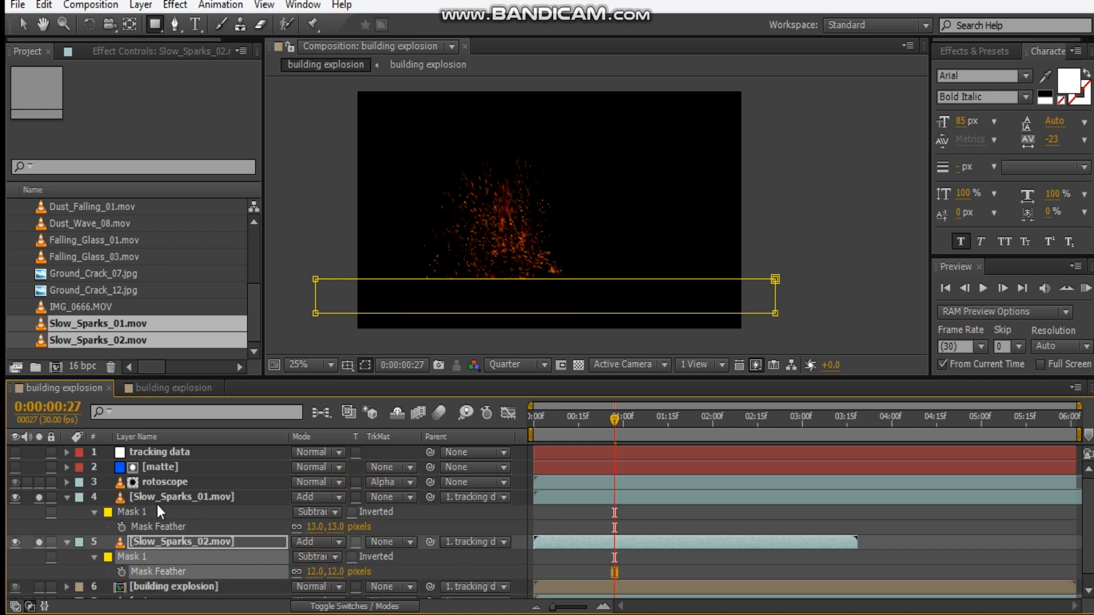
left_click(174, 536)
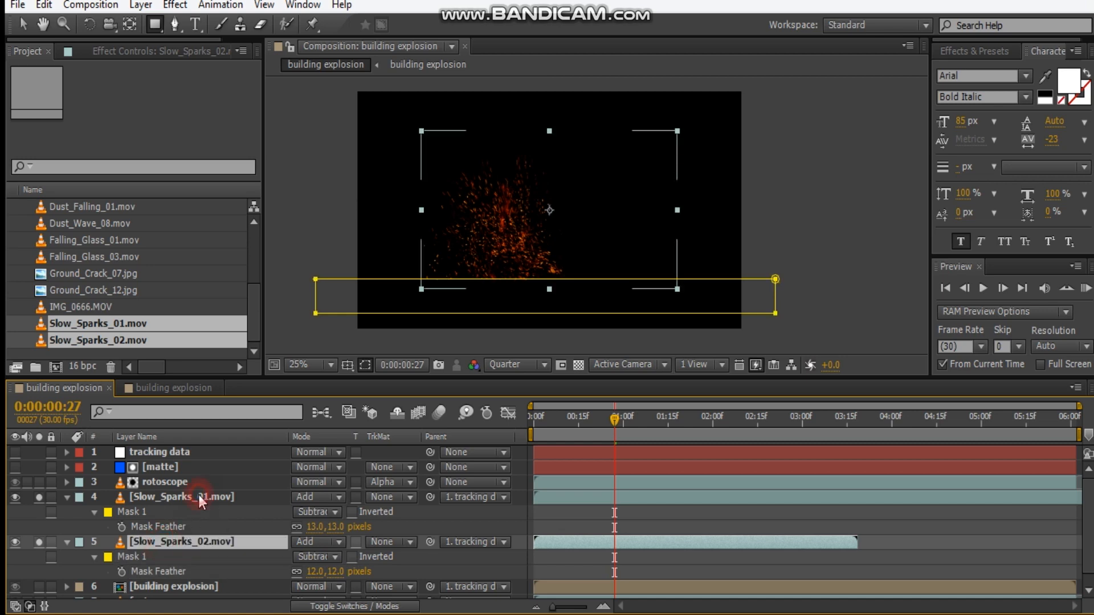
left_click(199, 500, "ctrl")
right_click(197, 496)
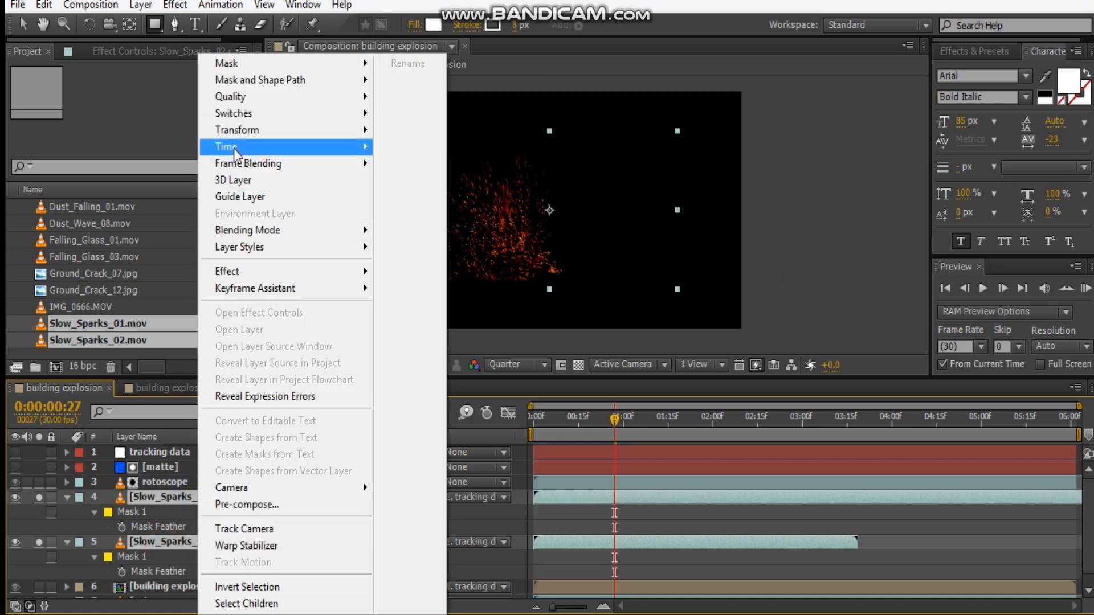
mouse_move(235, 147)
left_click(476, 186)
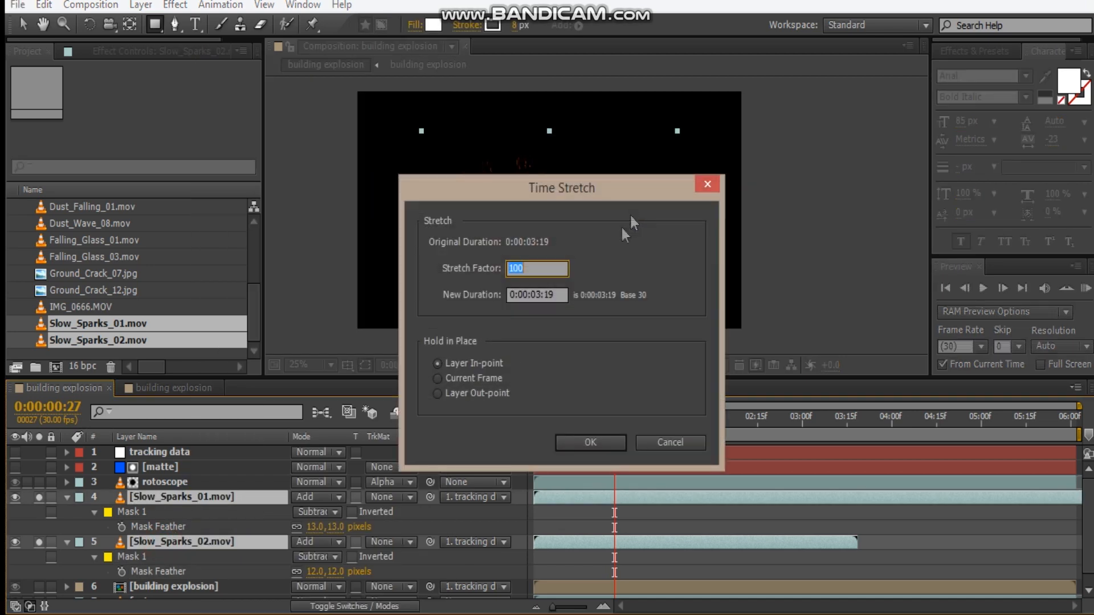
left_click(648, 439)
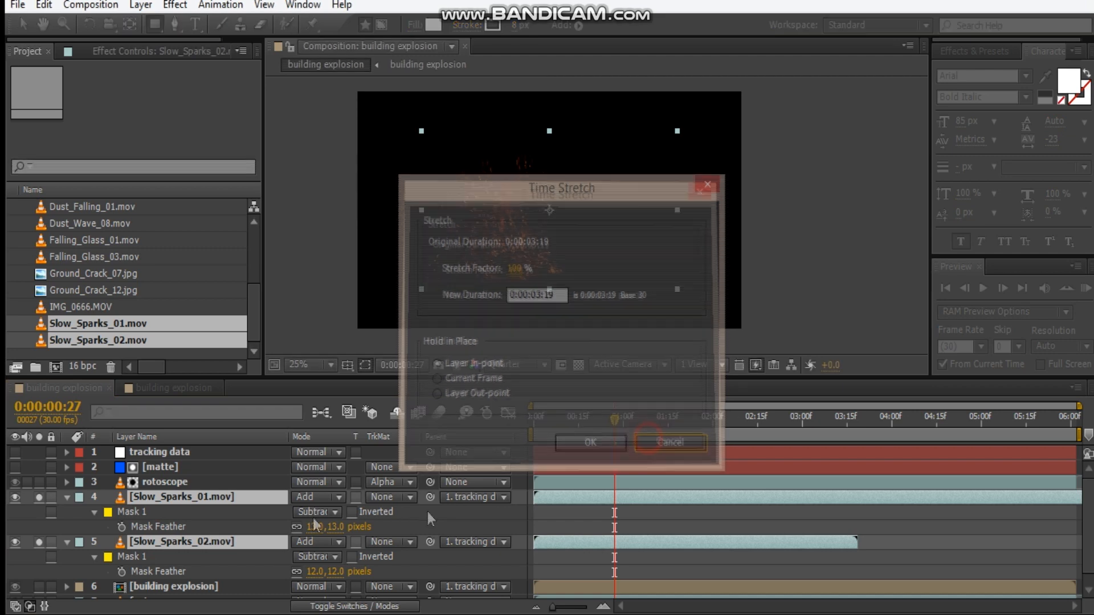
- Time-stretch the Slow_Sparks_01.mov layer with a stretch factor of 70, holding its in-point
left_click(214, 509)
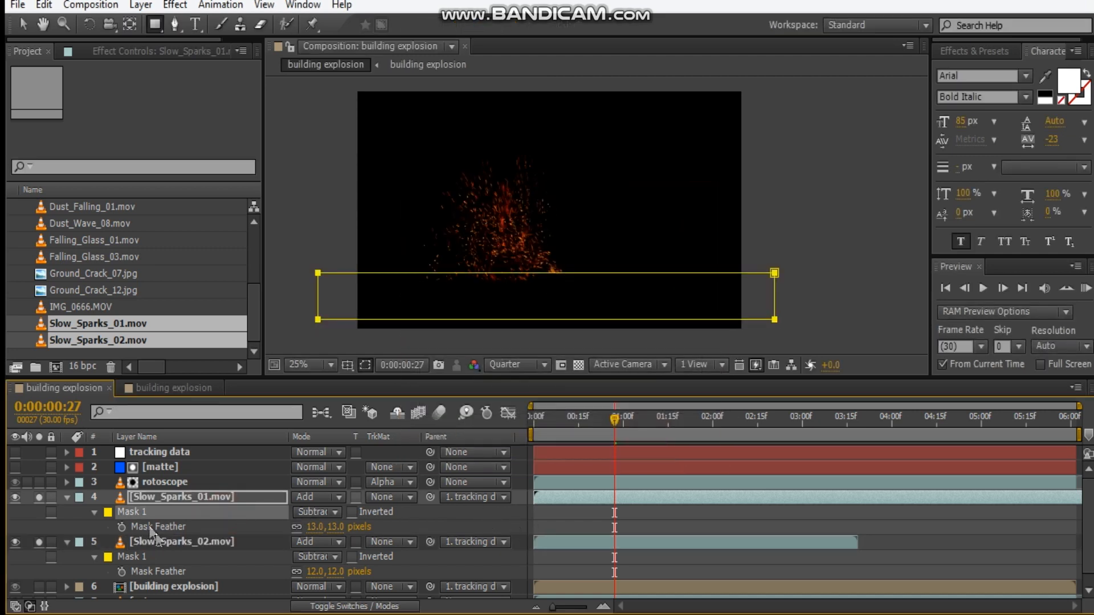
left_click(183, 497)
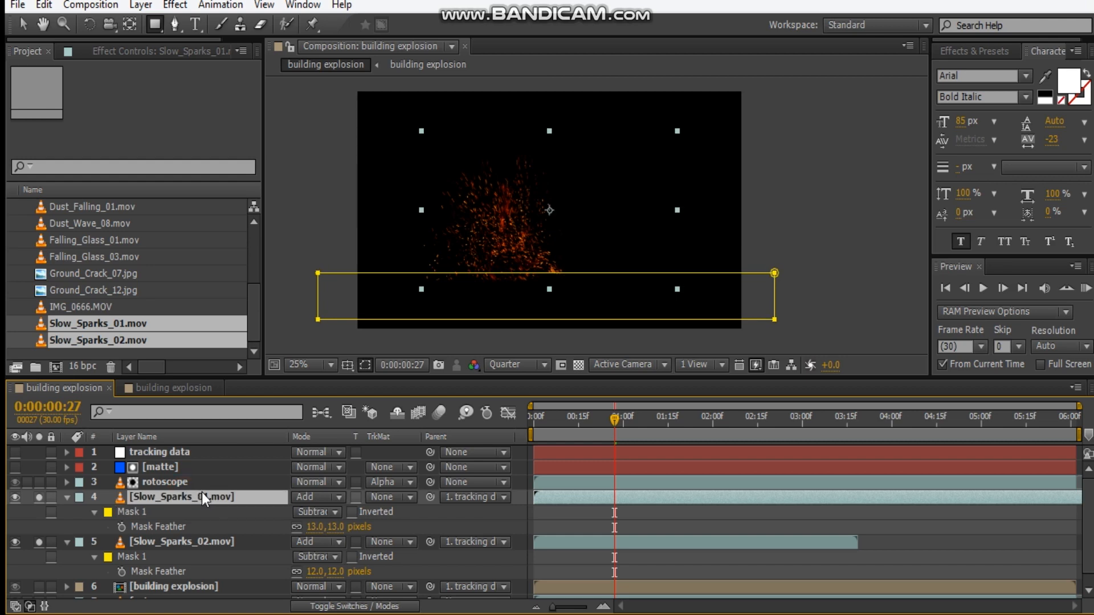
right_click(197, 497)
mouse_move(265, 149)
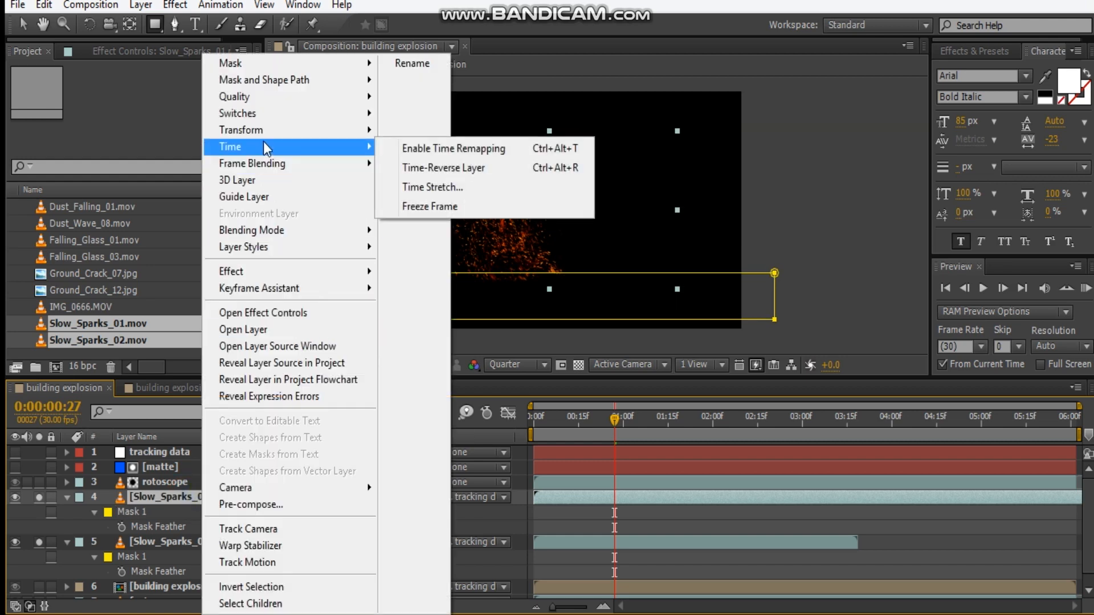
left_click(425, 186)
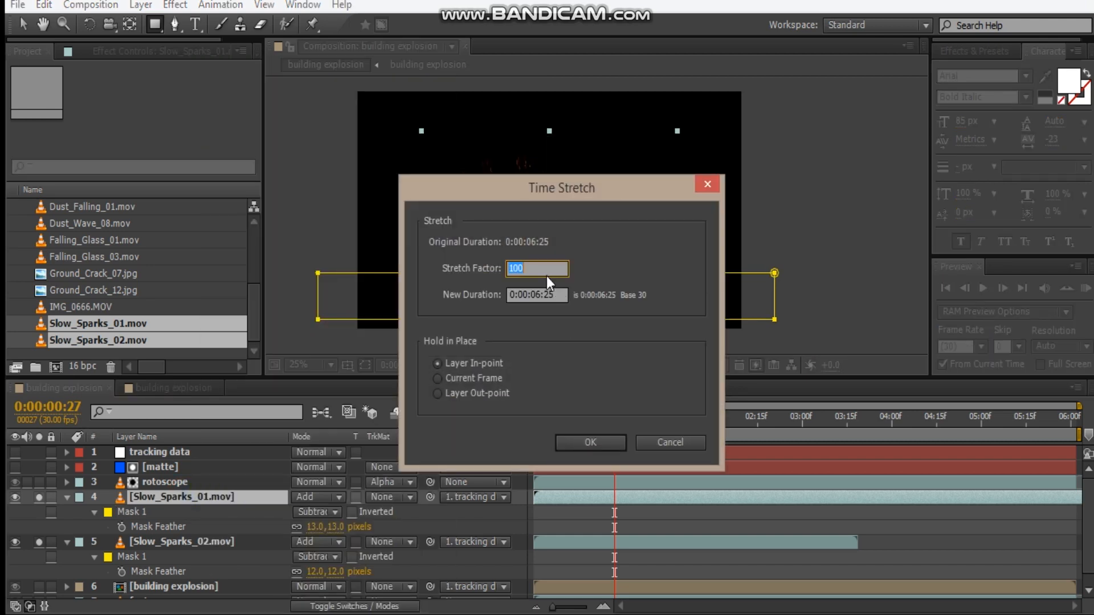
type("70")
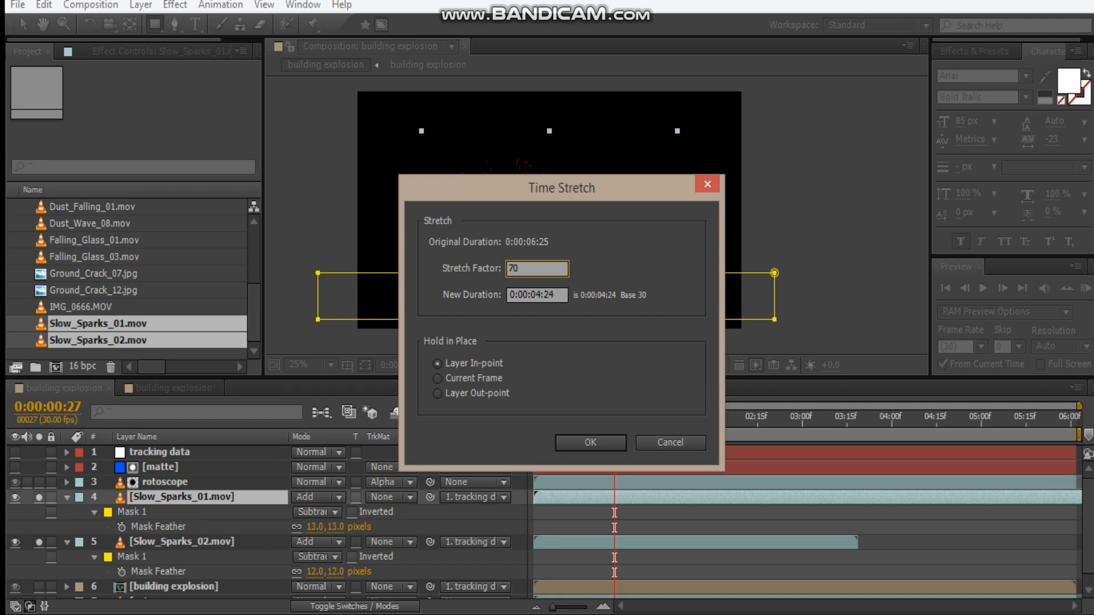
key("Return")
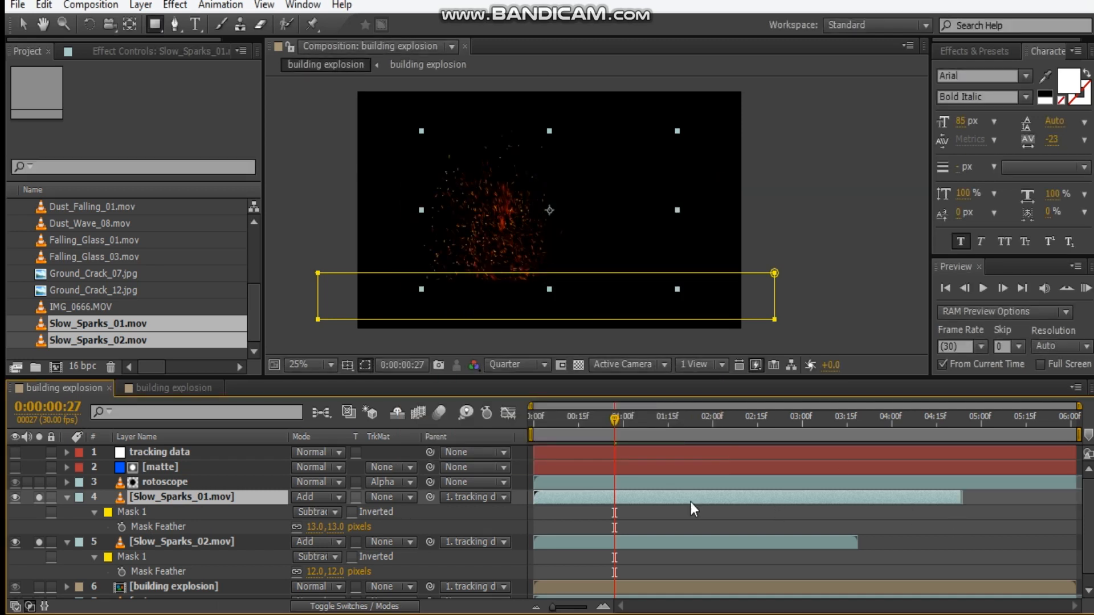
- Unsolo both Slow_Sparks layers and collapse their mask properties in the timeline
left_click(38, 497)
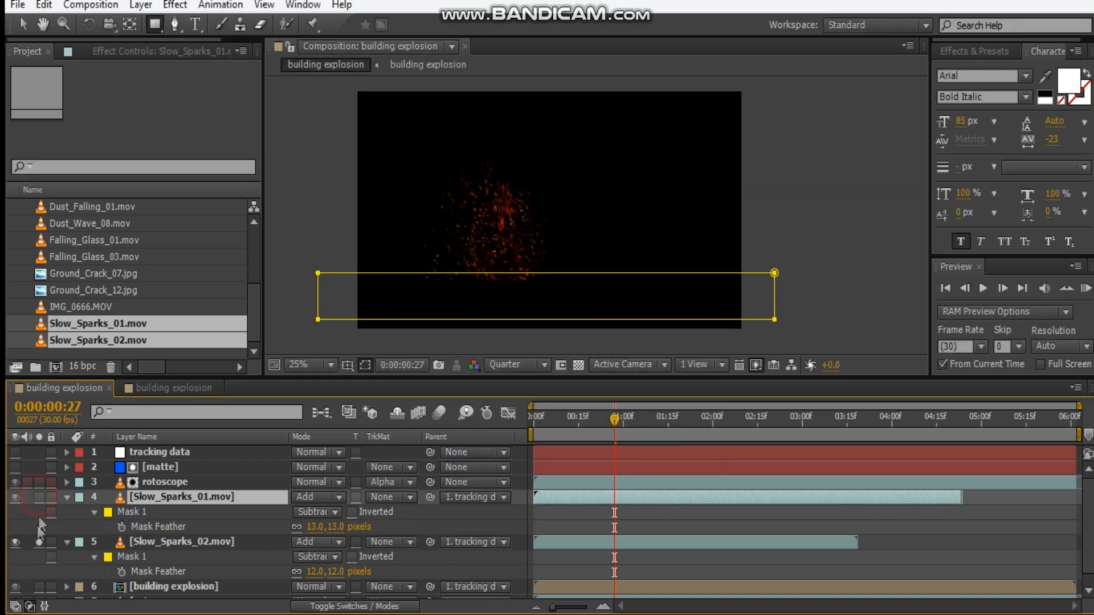
left_click(37, 543)
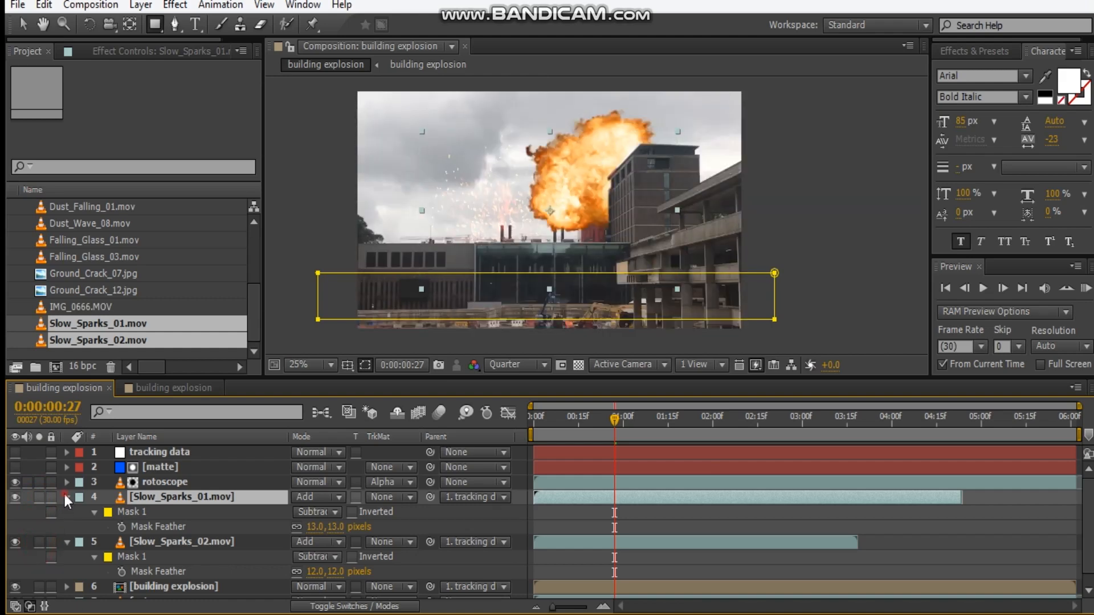
left_click(66, 497)
left_click(67, 512)
- Scale down Slow_Sparks_01.mov and move it over to the brick building so its sparks rise within the explosion
key("period")
left_click(25, 24)
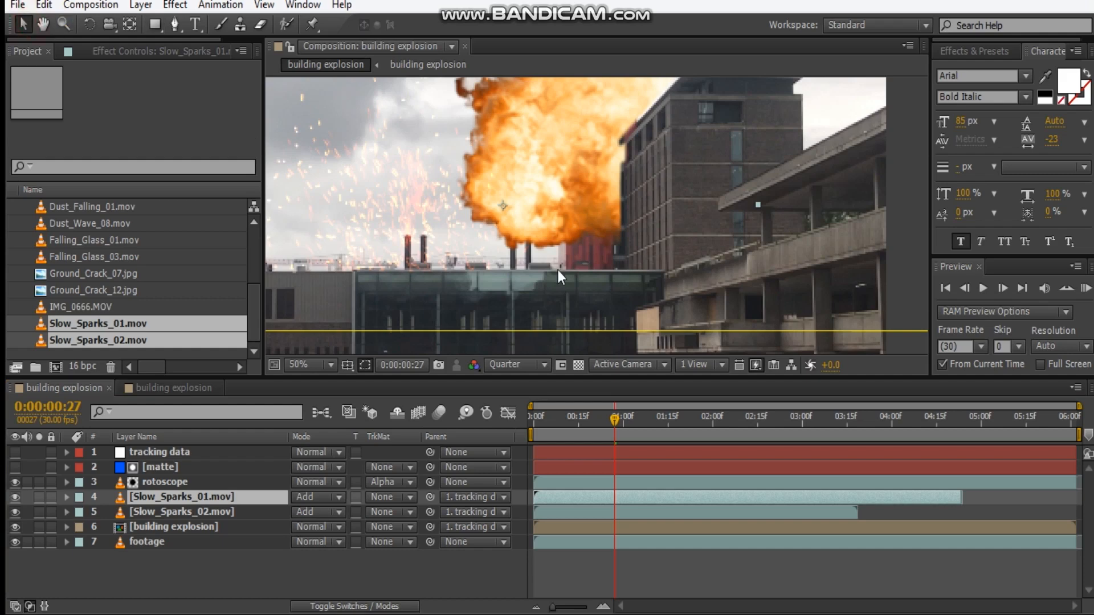
left_click_drag(570, 243, 695, 241)
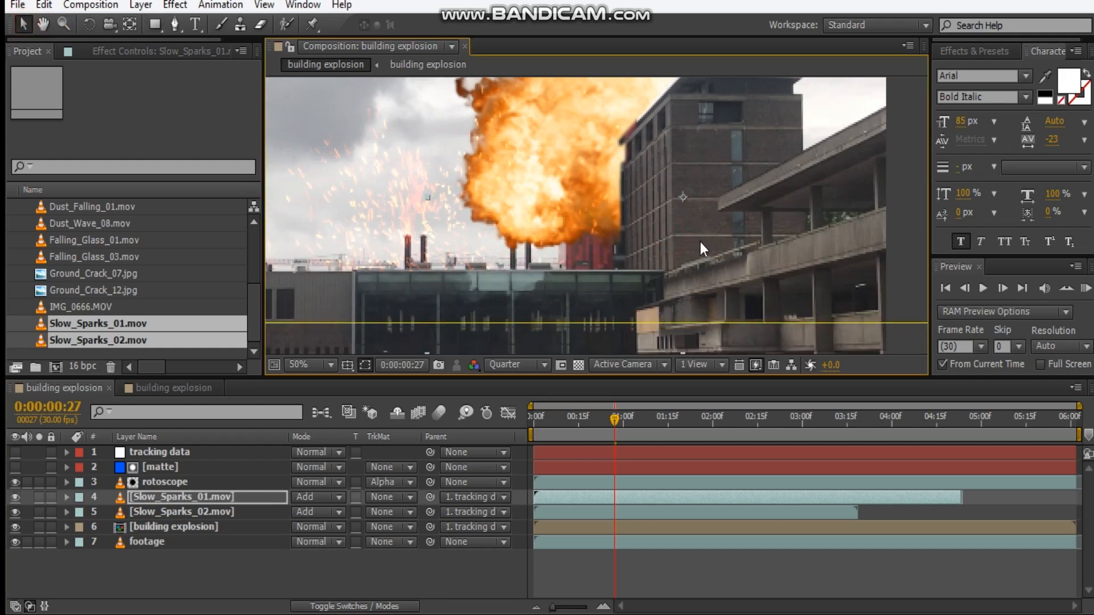
key("comma")
left_click_drag(767, 126, 725, 153)
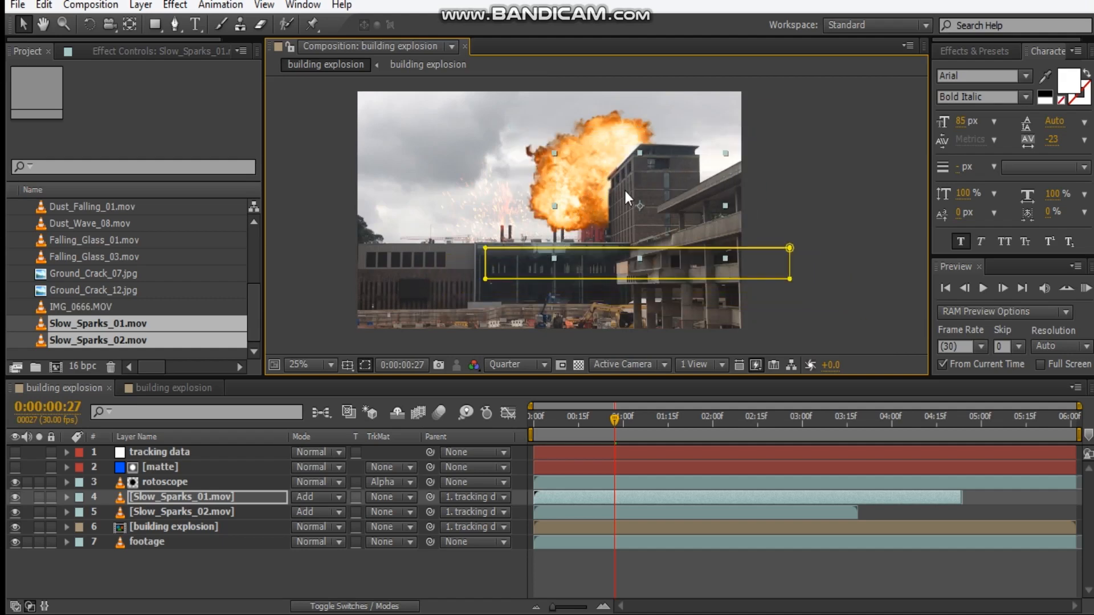
key("period")
left_click_drag(651, 233, 698, 226)
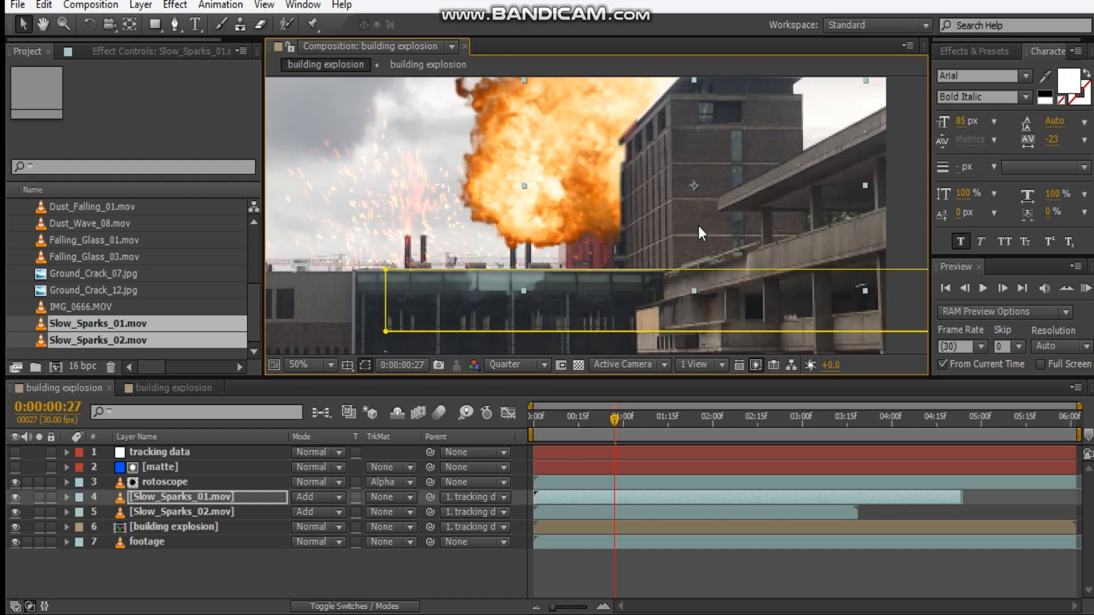
- Scale down Slow_Sparks_02.mov and position its sparks inside the explosion beside the brick building
left_click(216, 512)
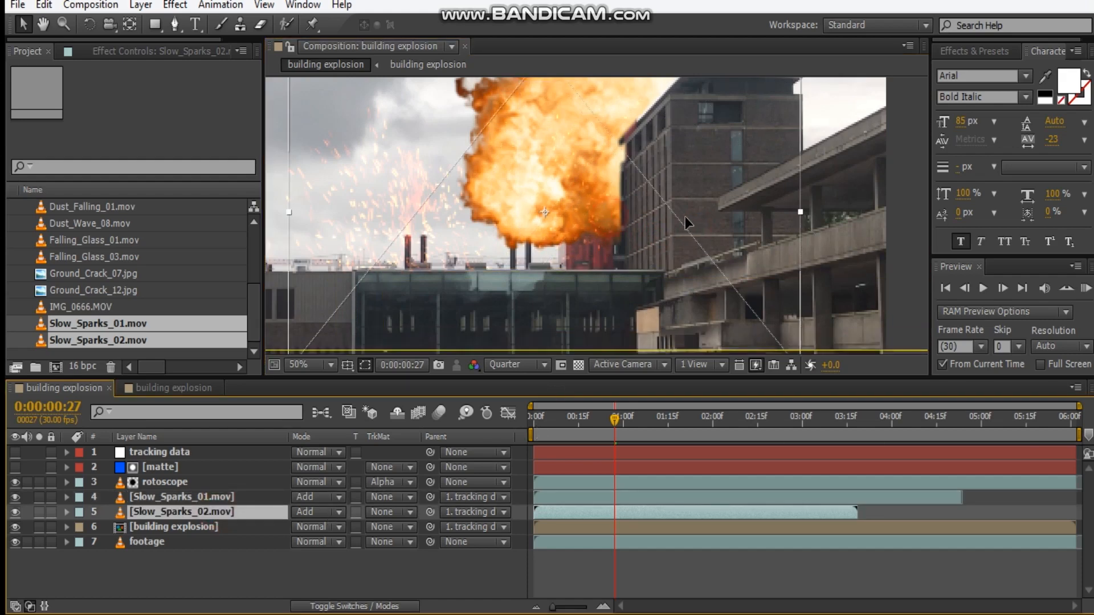
left_click(693, 236)
left_click_drag(751, 210, 761, 205)
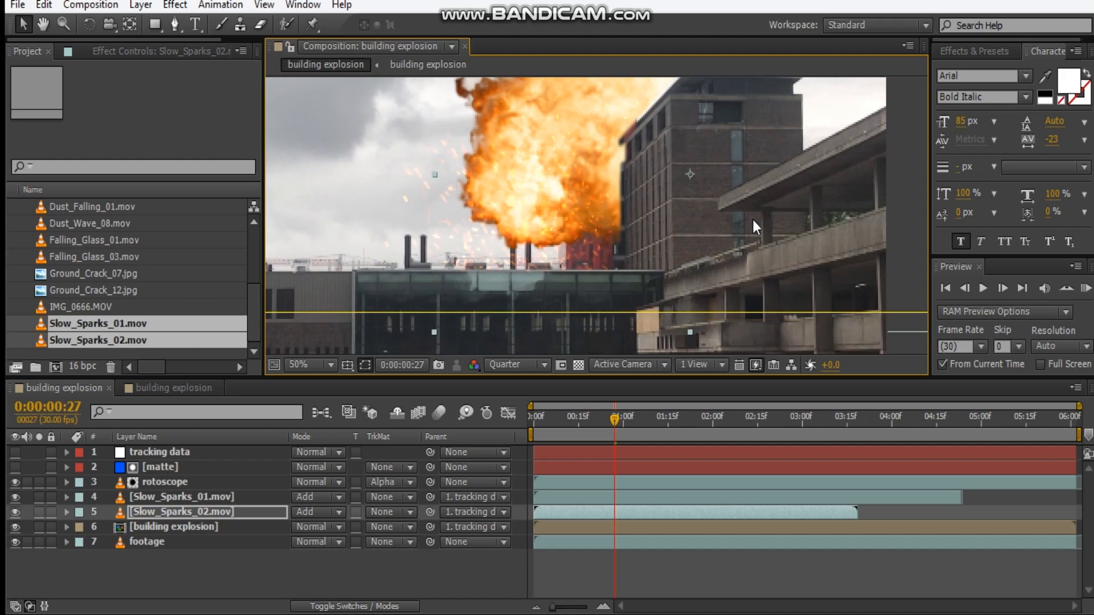
left_click_drag(725, 255, 691, 261)
scroll(753, 206, "down", 2)
left_click_drag(775, 135, 743, 153)
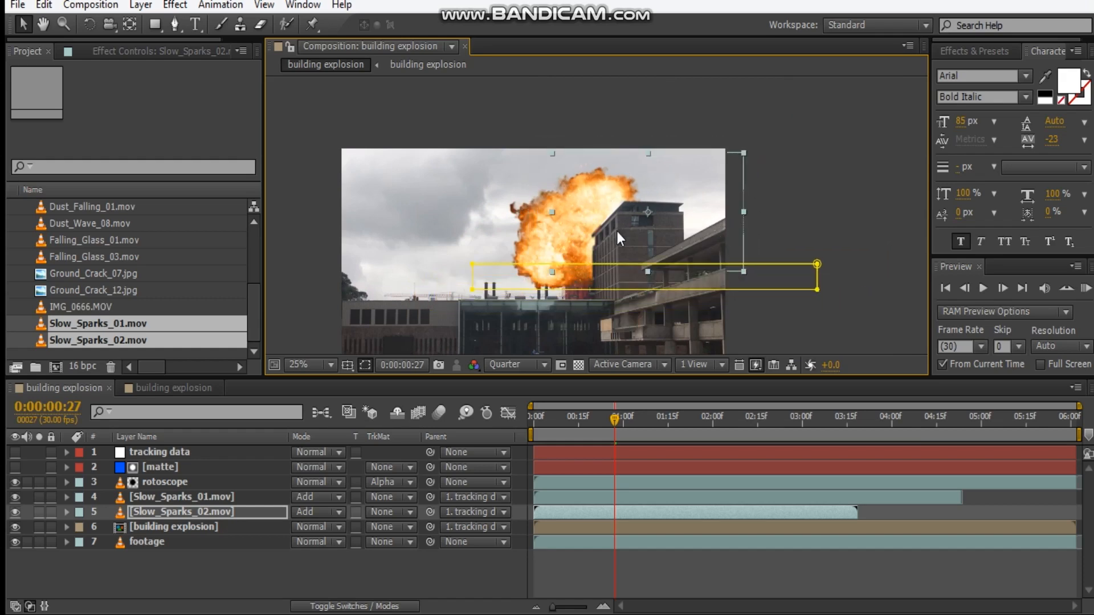
scroll(617, 231, "up", 2)
left_click_drag(653, 179, 677, 140)
left_click_drag(742, 199, 681, 233)
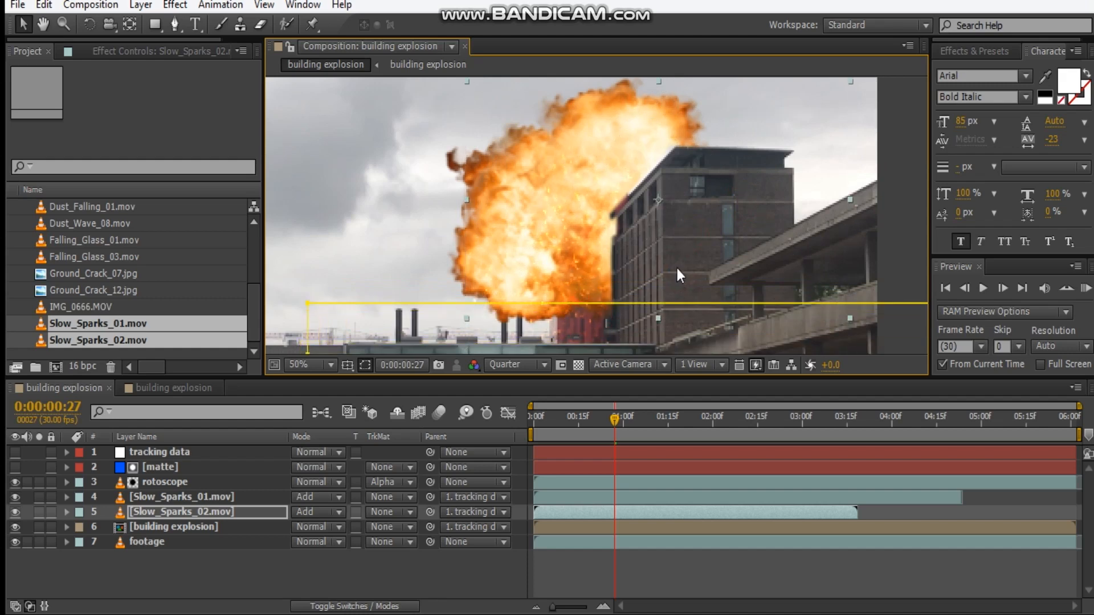
- Shift both Slow_Sparks layers in time so that they start at 0:00:01:15
left_click_drag(614, 421, 626, 421)
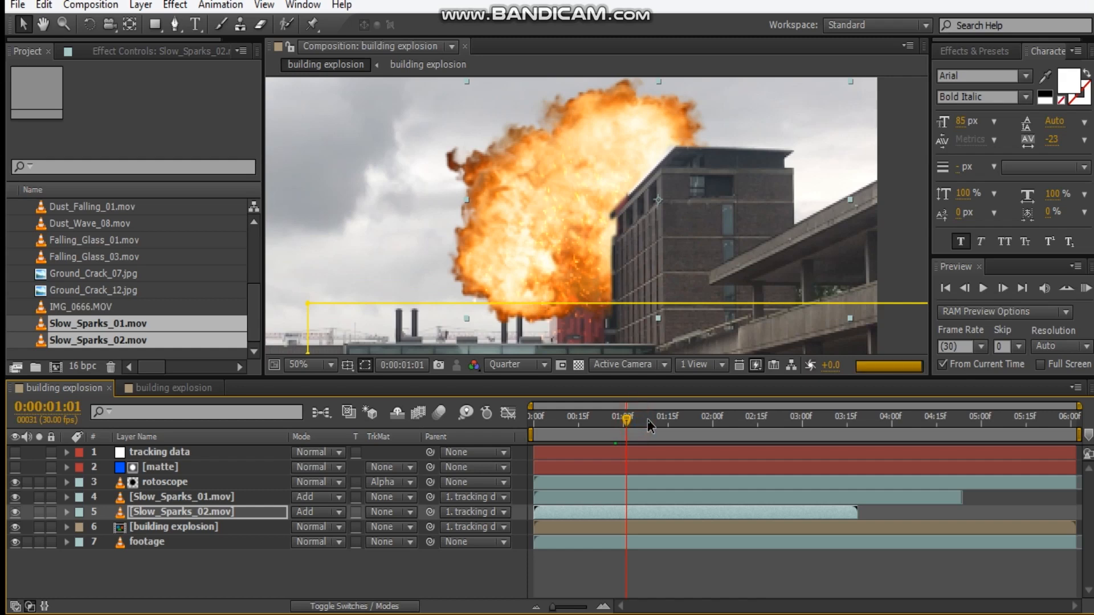
left_click(634, 427)
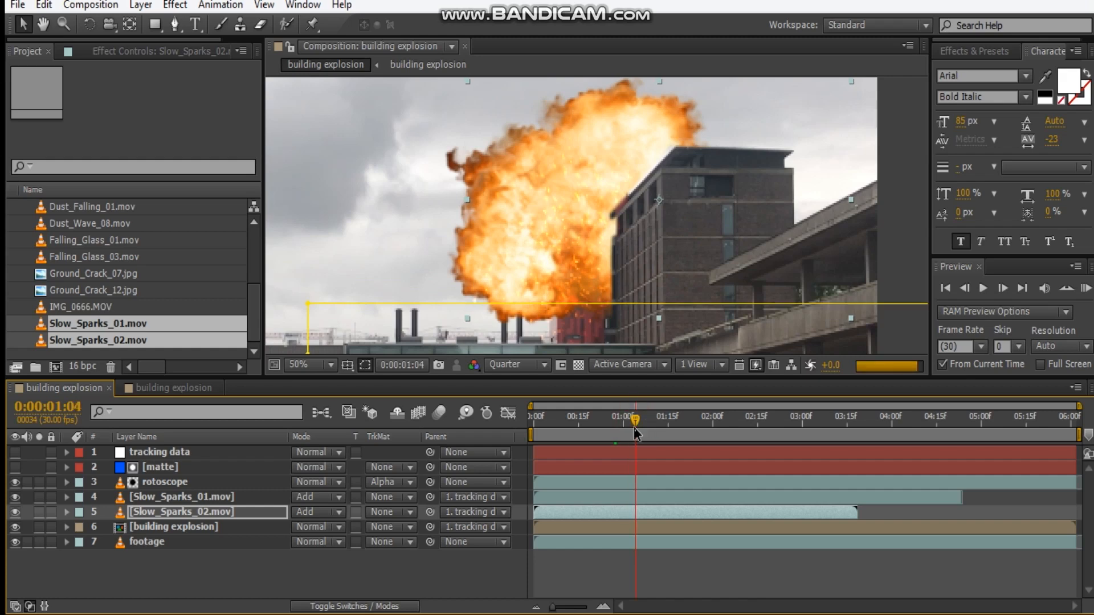
left_click_drag(632, 428, 668, 429)
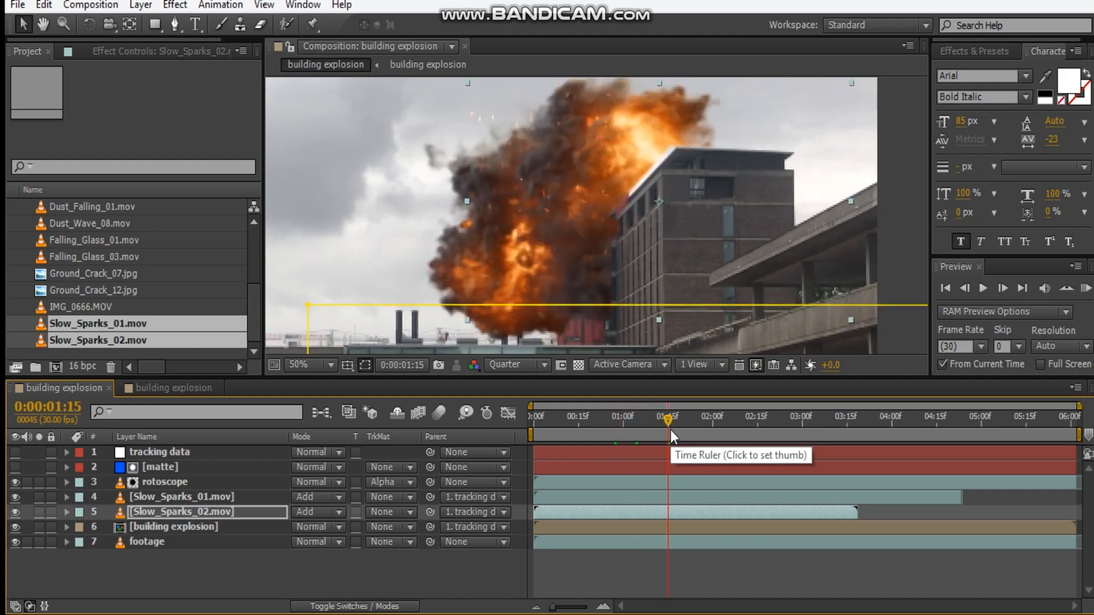
left_click(220, 499)
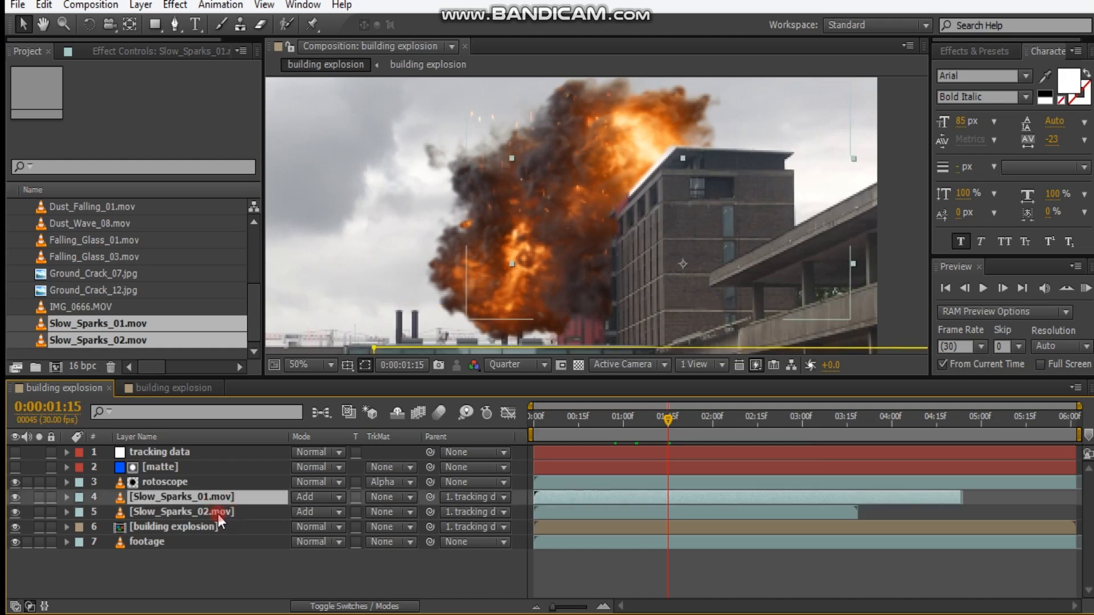
left_click(218, 512, "shift")
left_click_drag(600, 500, 731, 500)
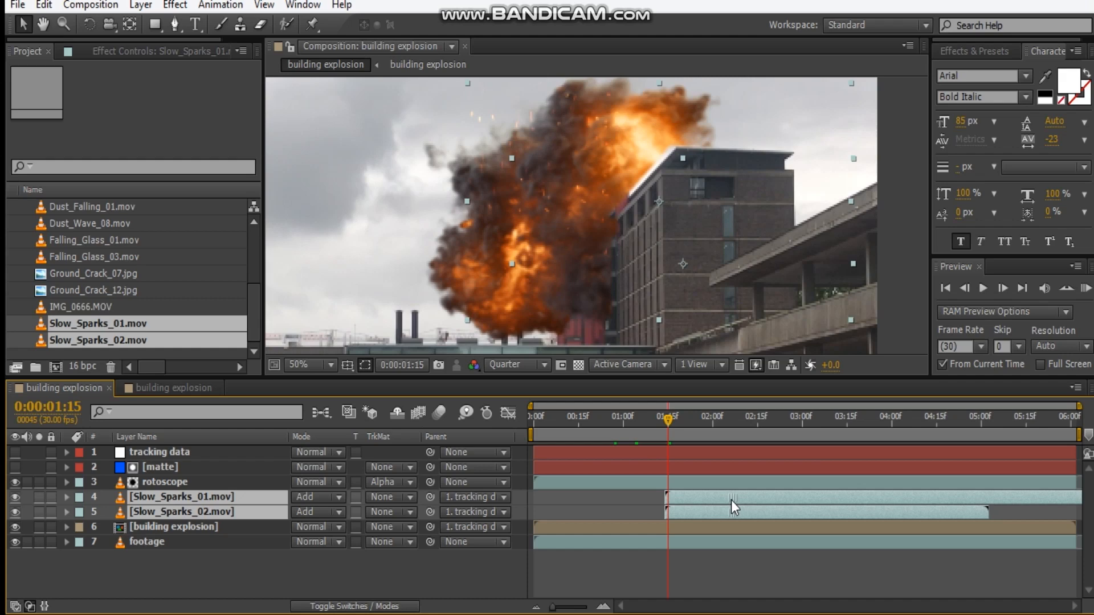
- At 0:00:02:11, nudge Slow_Sparks_01.mov and Slow_Sparks_02.mov slightly down and towards the brick building
left_click_drag(667, 422, 746, 422)
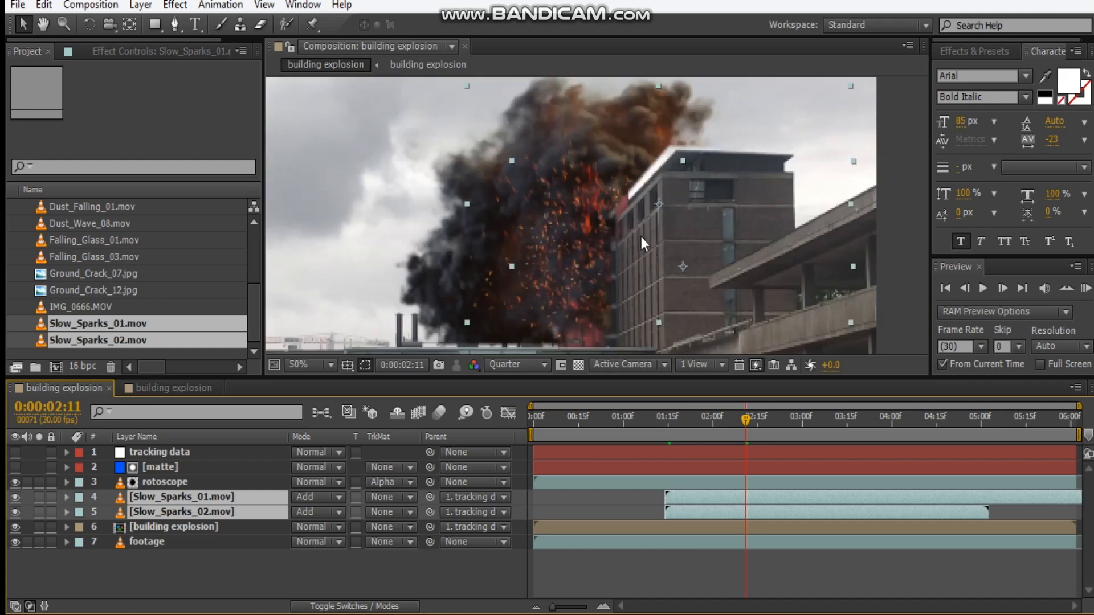
left_click_drag(665, 234, 616, 199)
left_click(853, 267)
left_click(571, 233)
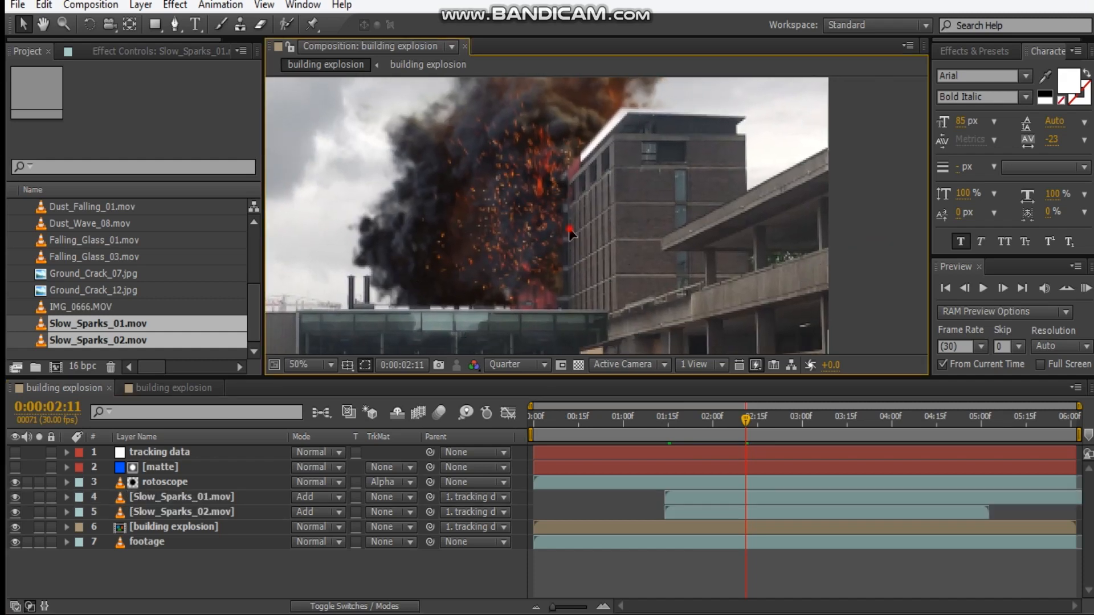
left_click(231, 488)
left_click(181, 496)
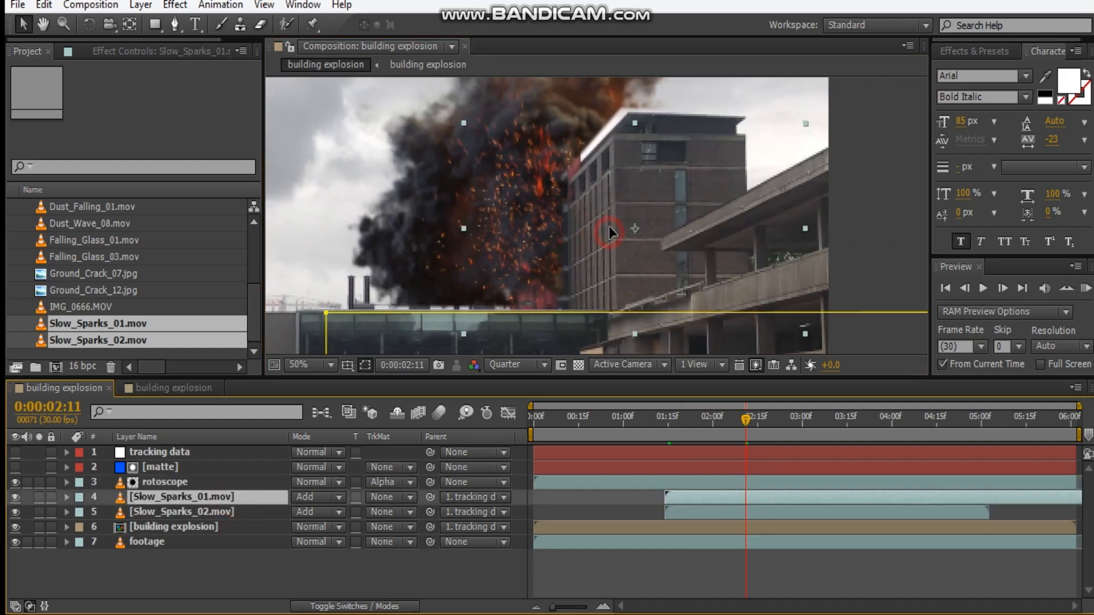
left_click_drag(638, 240, 632, 266)
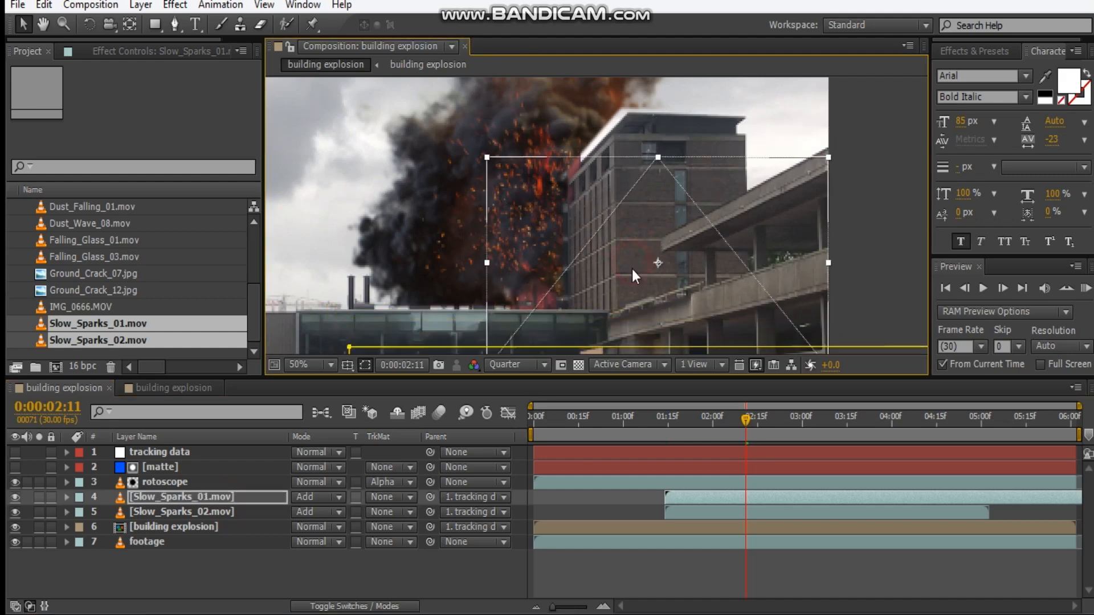
left_click(205, 518)
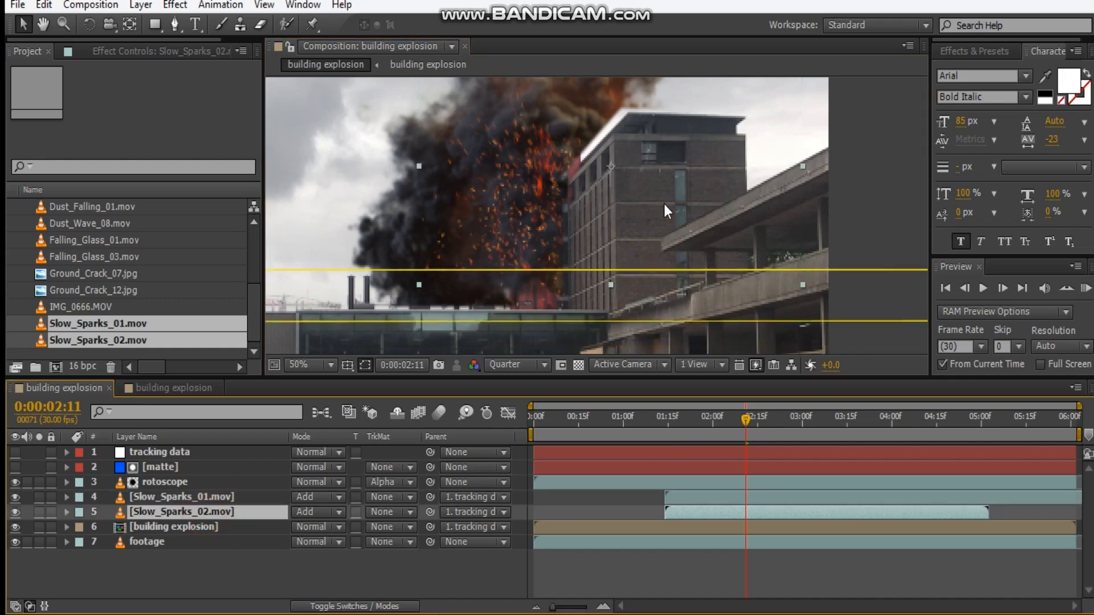
left_click_drag(665, 231, 669, 210)
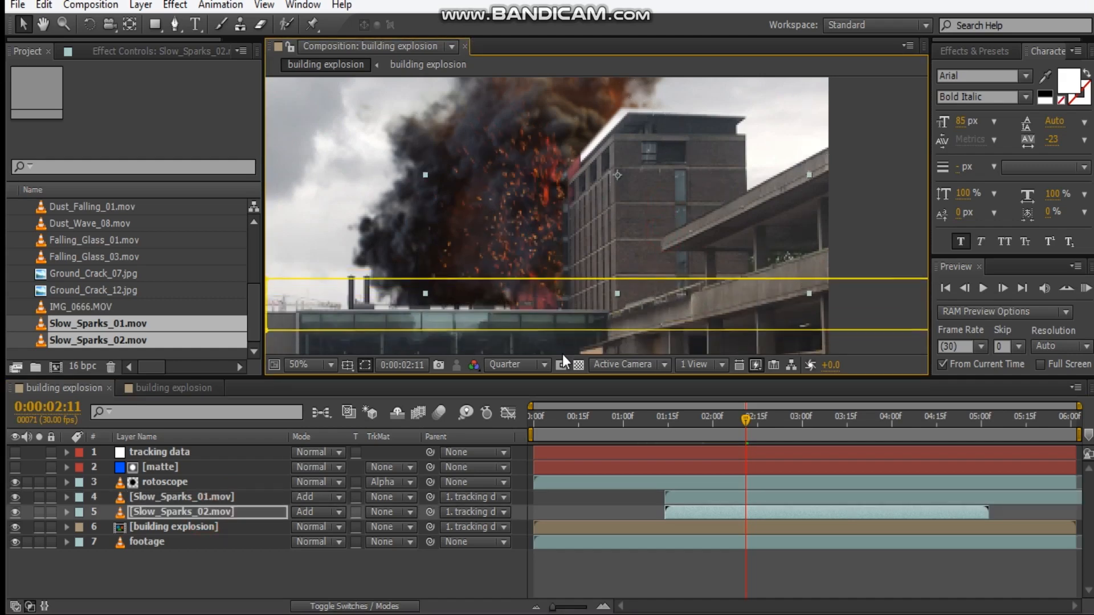
left_click(453, 563)
- Add Falling_Glass_01.mov and Falling_Glass_03.mov to the composition at 0:00:00:00, directly below the rotoscope layer
left_click_drag(693, 431, 309, 435)
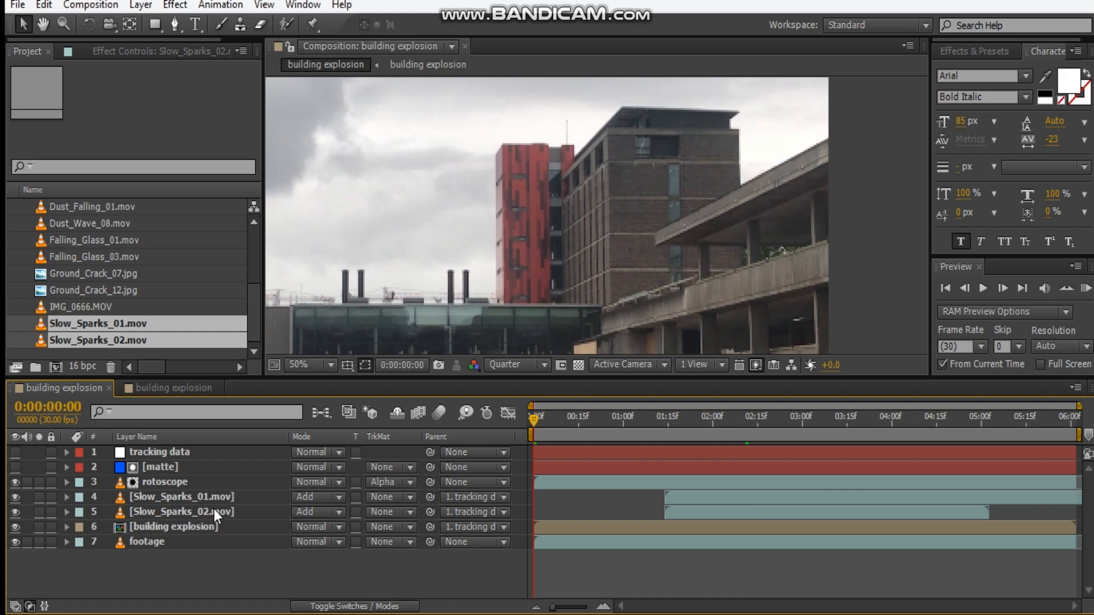
scroll(84, 299, "up", 1)
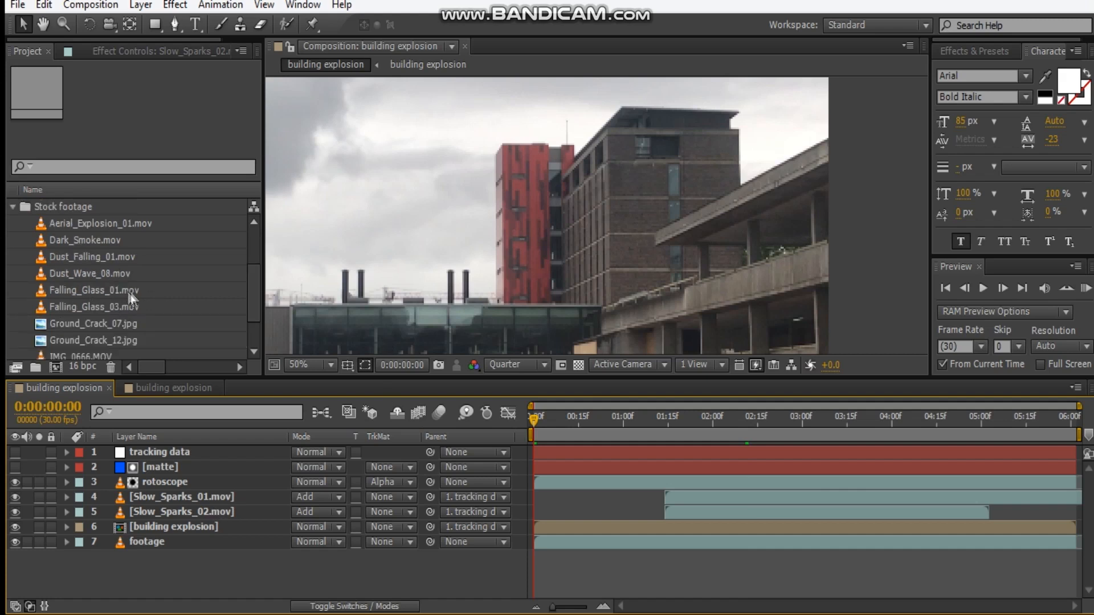
left_click(131, 290)
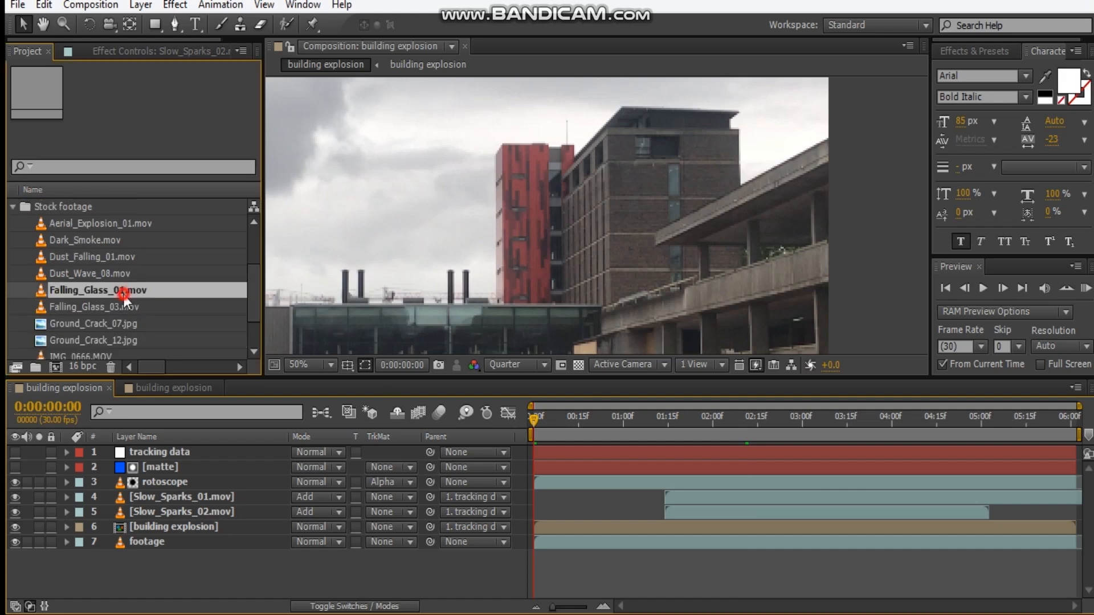
left_click(149, 309, "shift")
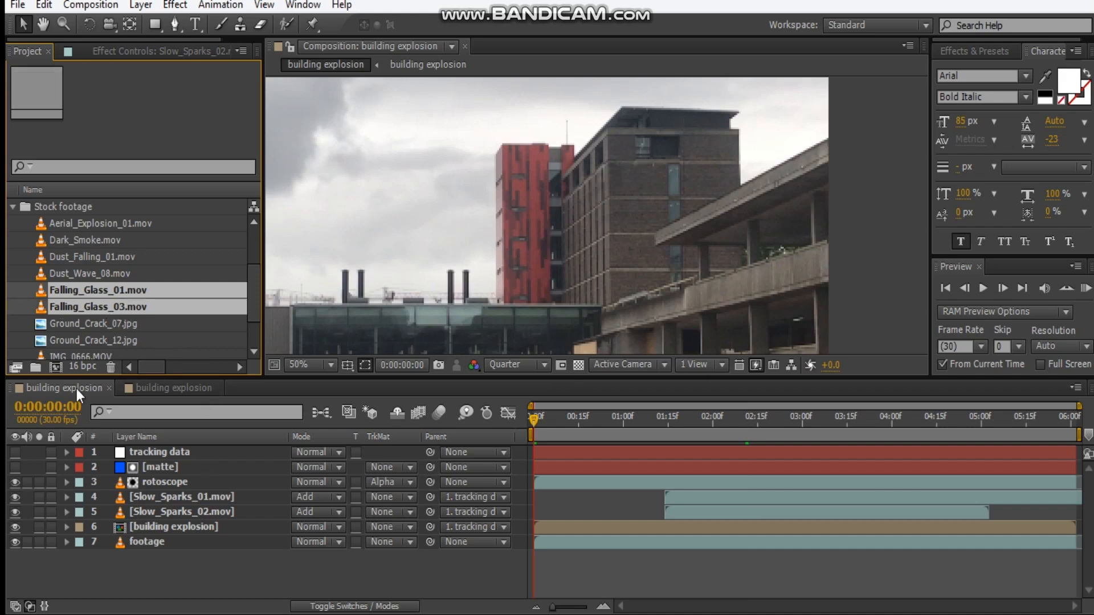
left_click_drag(83, 299, 208, 487)
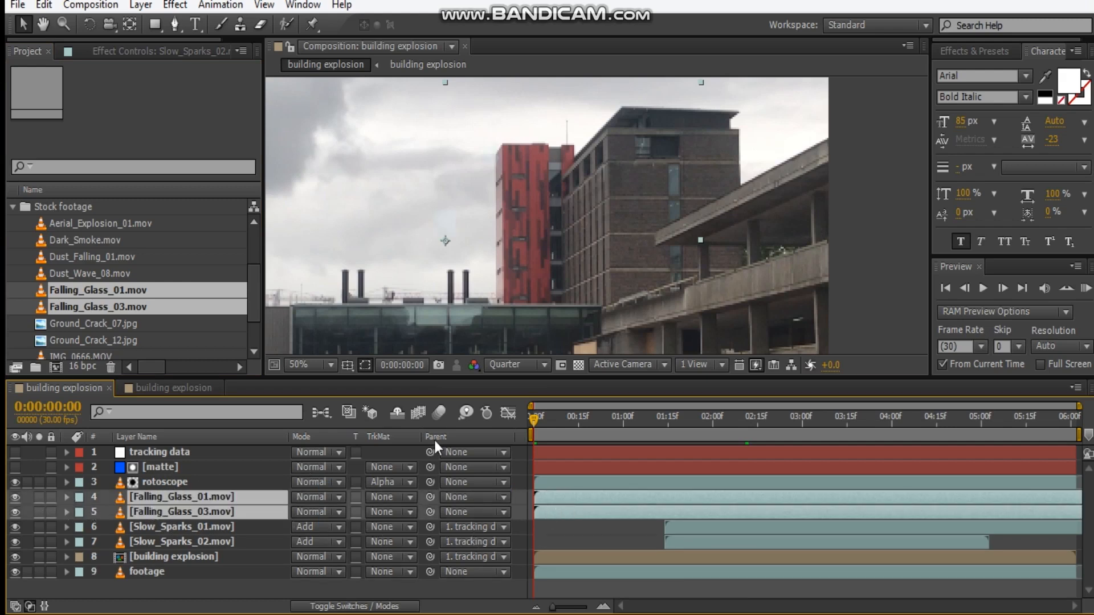
- Solo both Falling_Glass layers at 0:00:00:28 to inspect the glass without the other layers
left_click(609, 426)
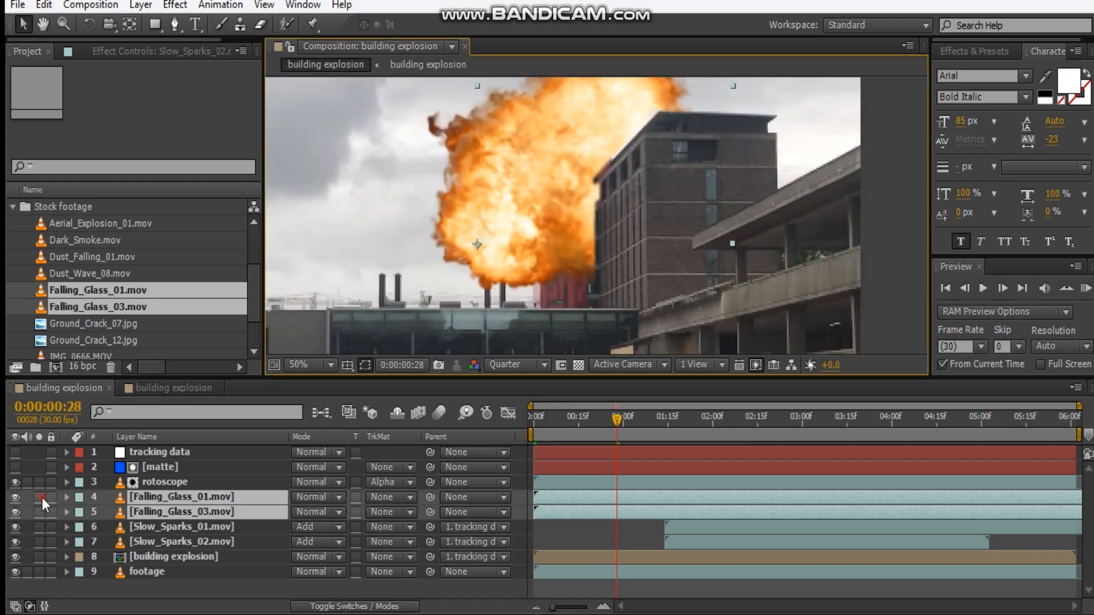
left_click_drag(38, 496, 39, 512)
scroll(595, 241, "down", 2)
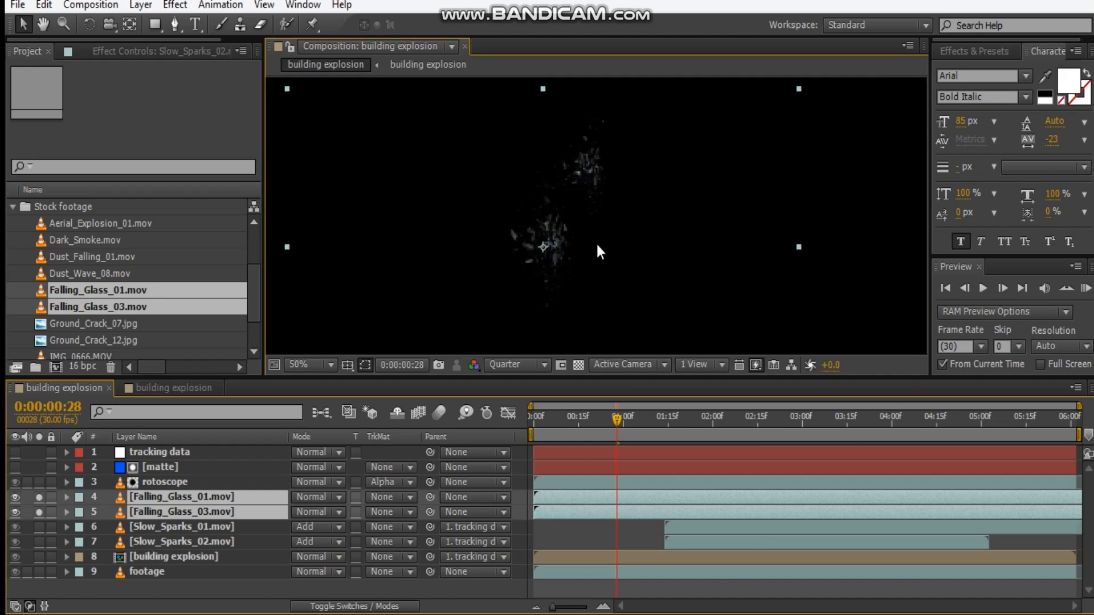
left_click(596, 243)
- Time-stretch the Falling_Glass_03.mov layer with a stretch factor of 50
left_click(194, 512)
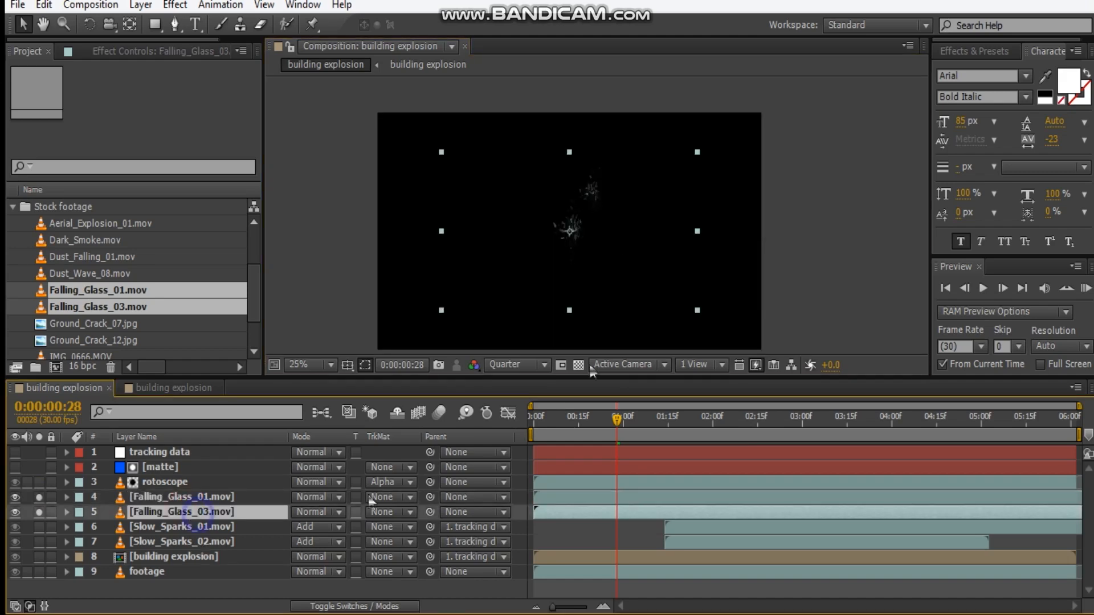
right_click(197, 513)
mouse_move(285, 147)
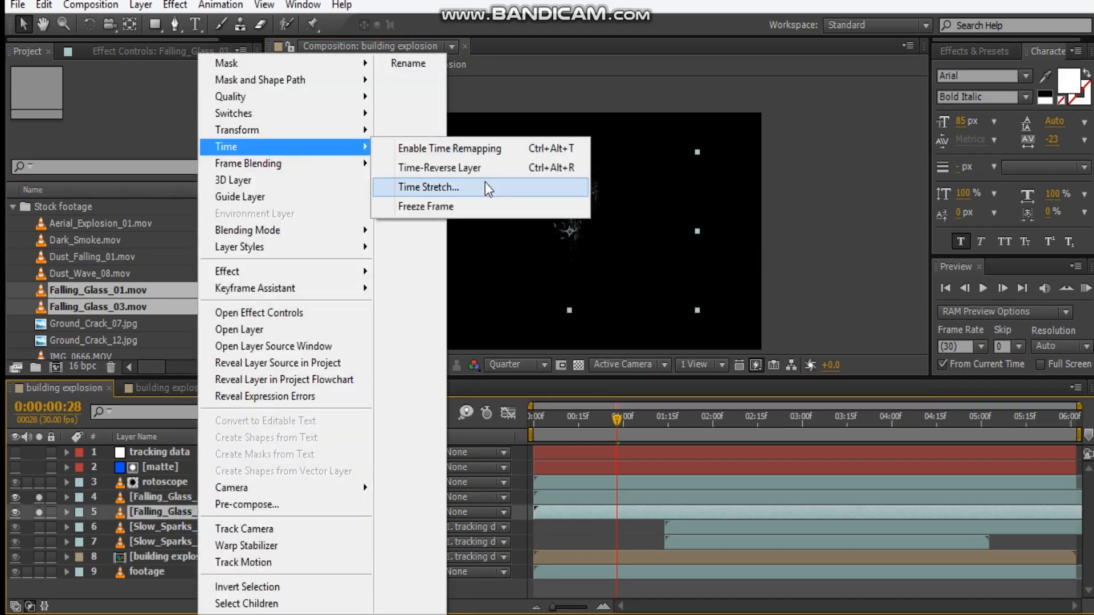
left_click(484, 183)
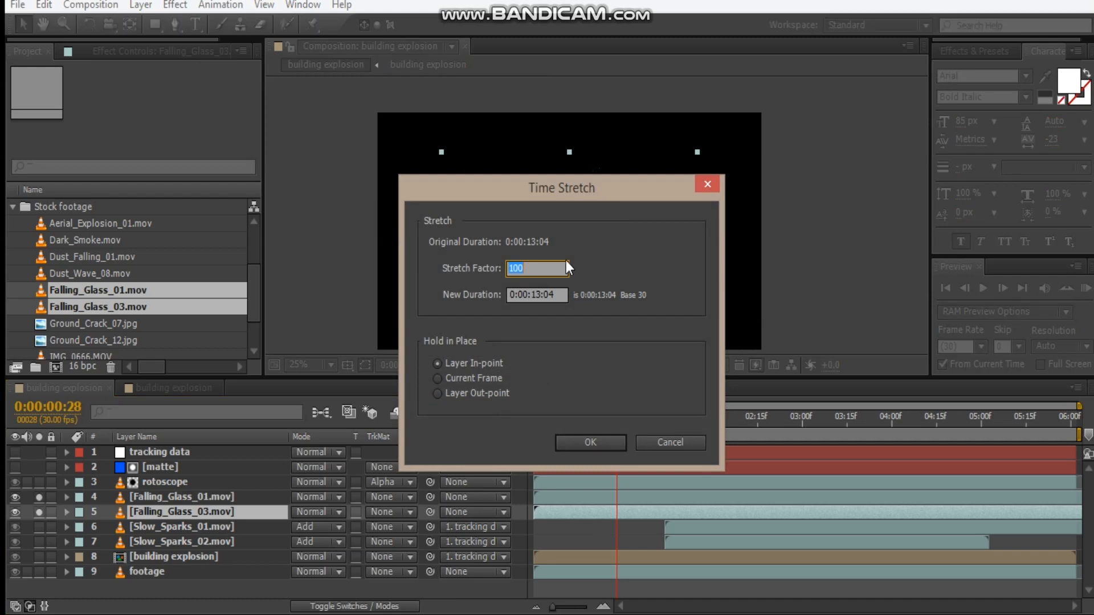
type("50")
key("Return")
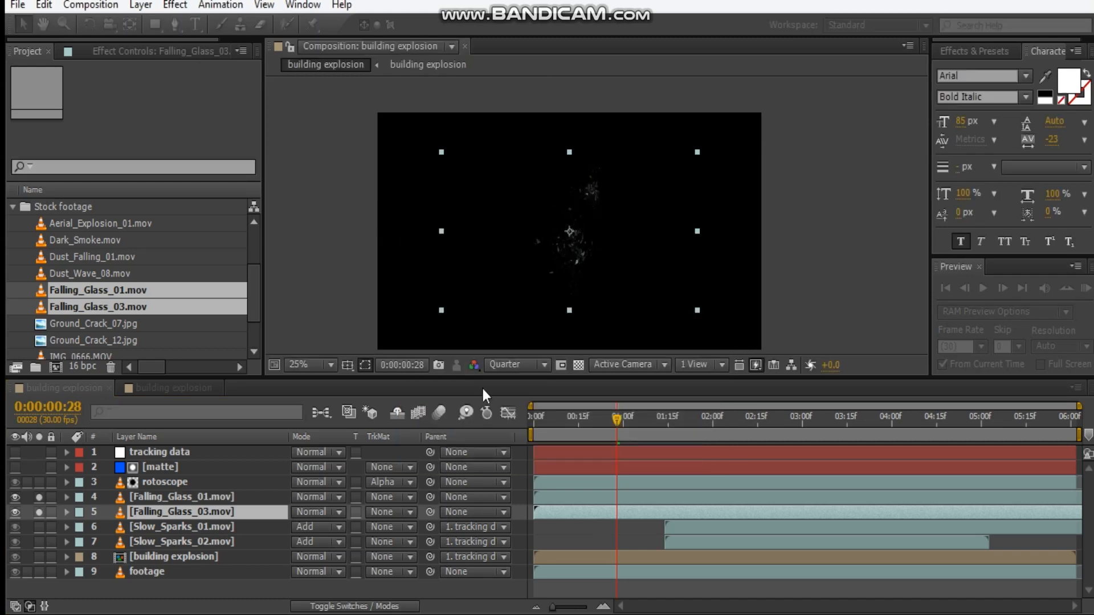
- Time-stretch the Falling_Glass_01.mov layer with a stretch factor of 50
left_click(202, 495)
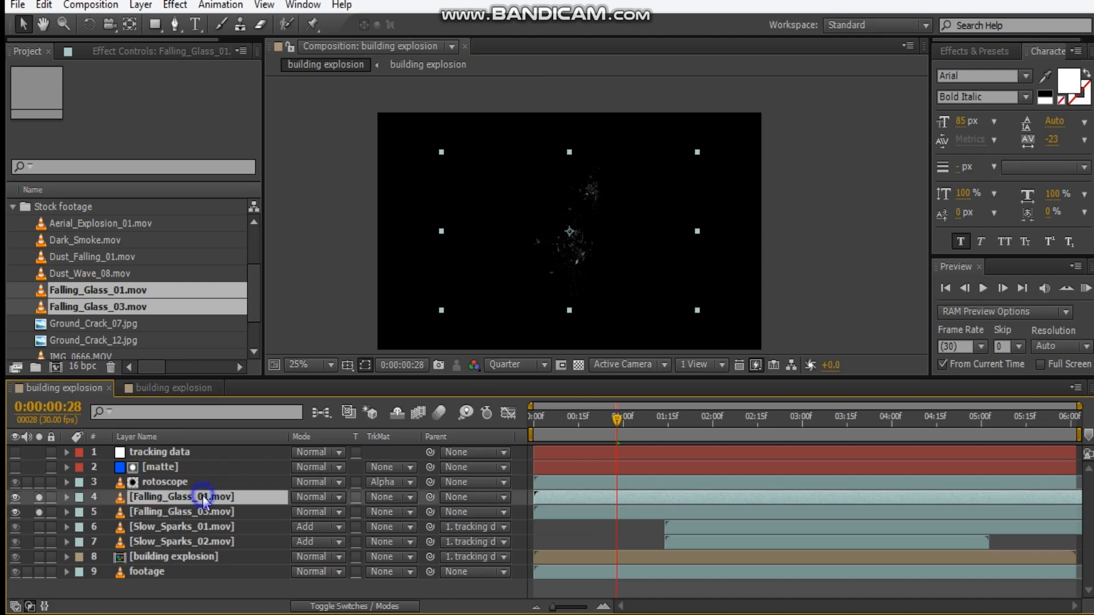
right_click(203, 495)
mouse_move(285, 146)
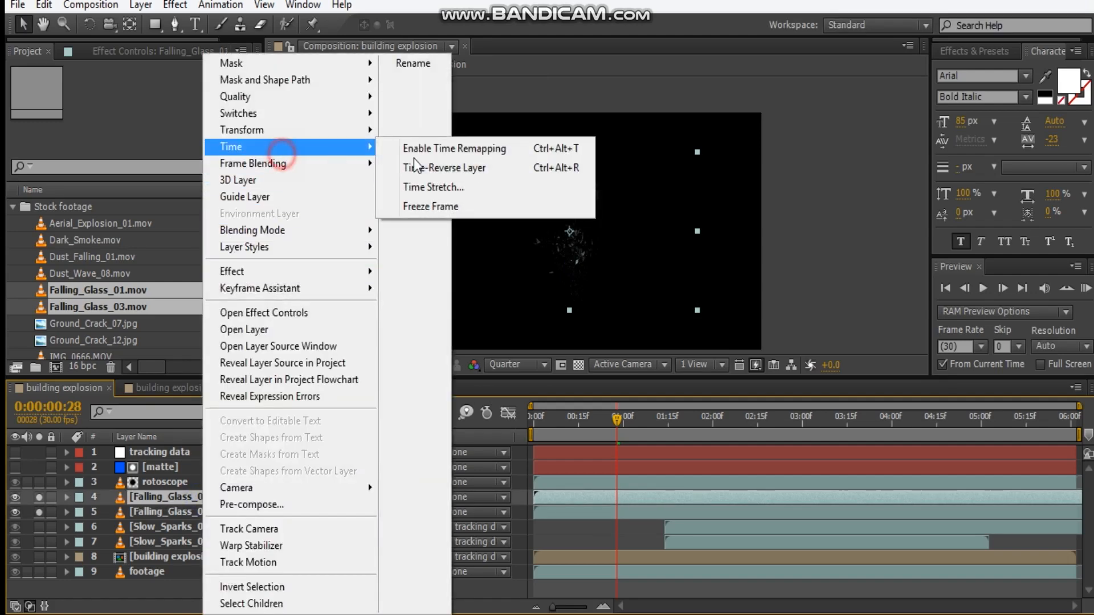
left_click(453, 194)
type("50")
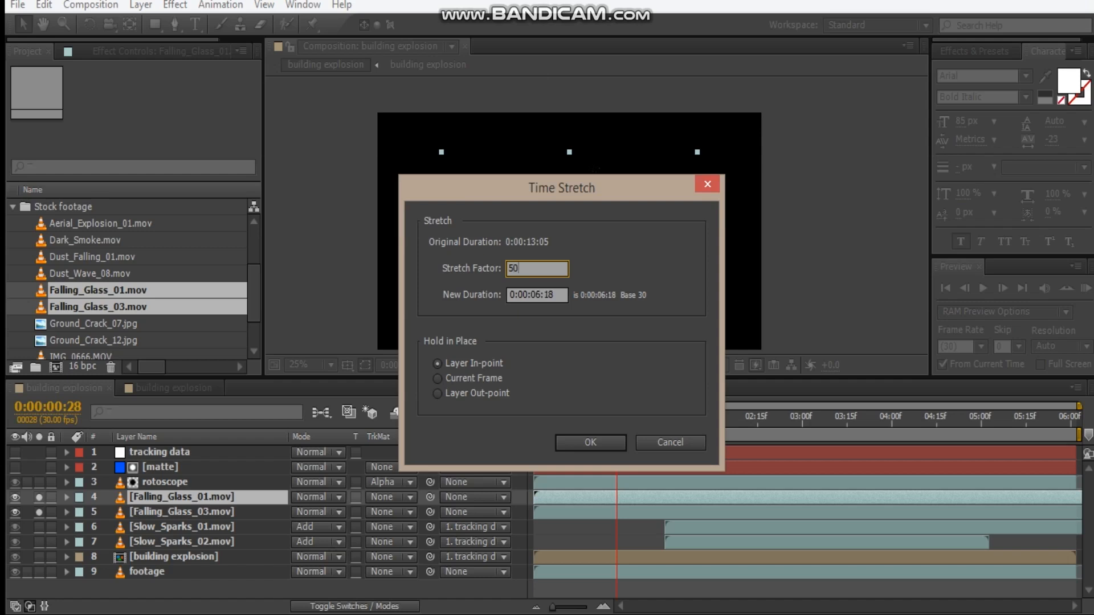
key("Return")
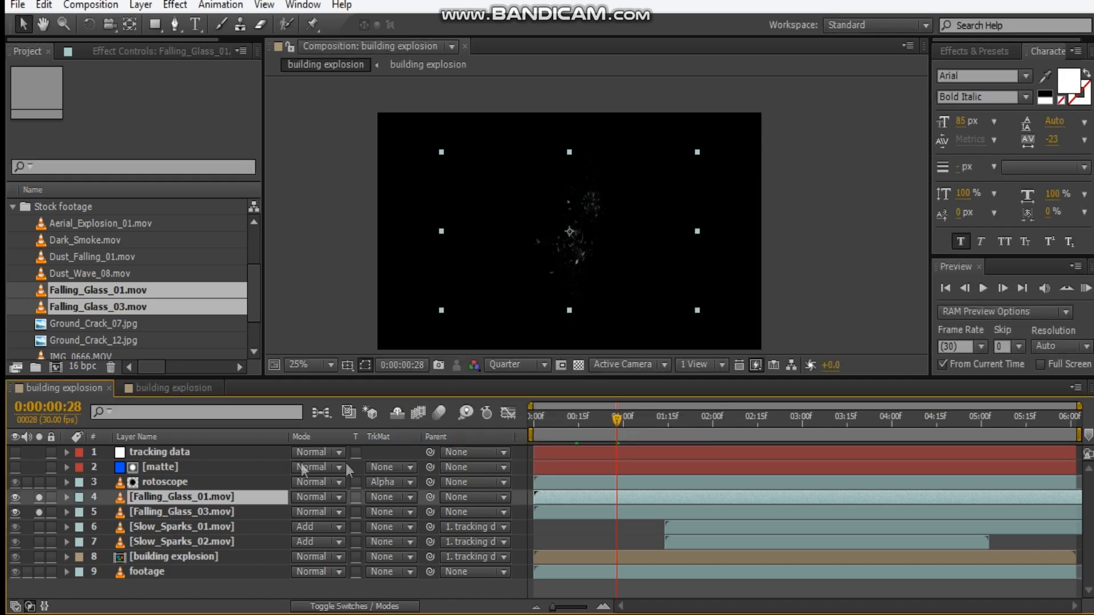
- Unsolo both Falling_Glass layers and review the explosion between 0:00:00:15 and 0:00:01:08, stopping at 0:00:00:25
left_click_drag(39, 497, 40, 511)
scroll(577, 200, "up", 2)
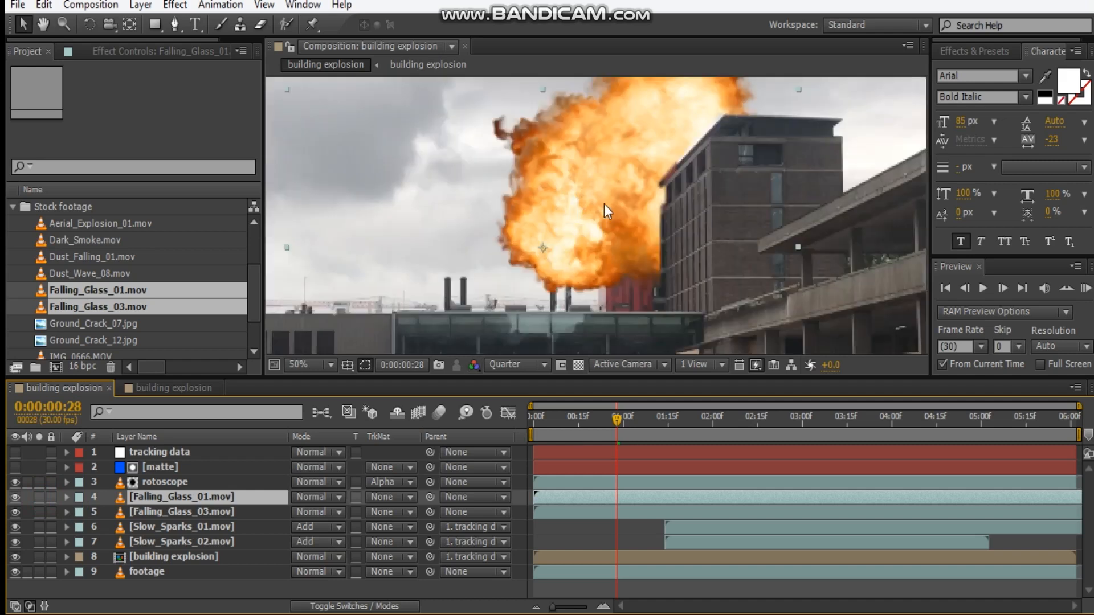
left_click_drag(622, 422, 648, 423)
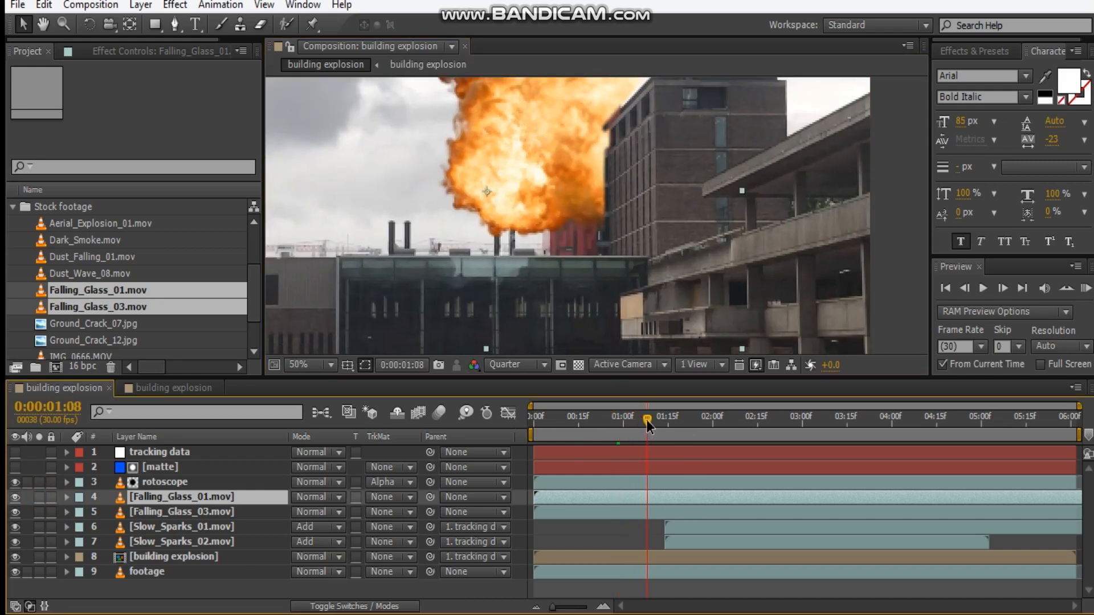
left_click_drag(646, 420, 586, 427)
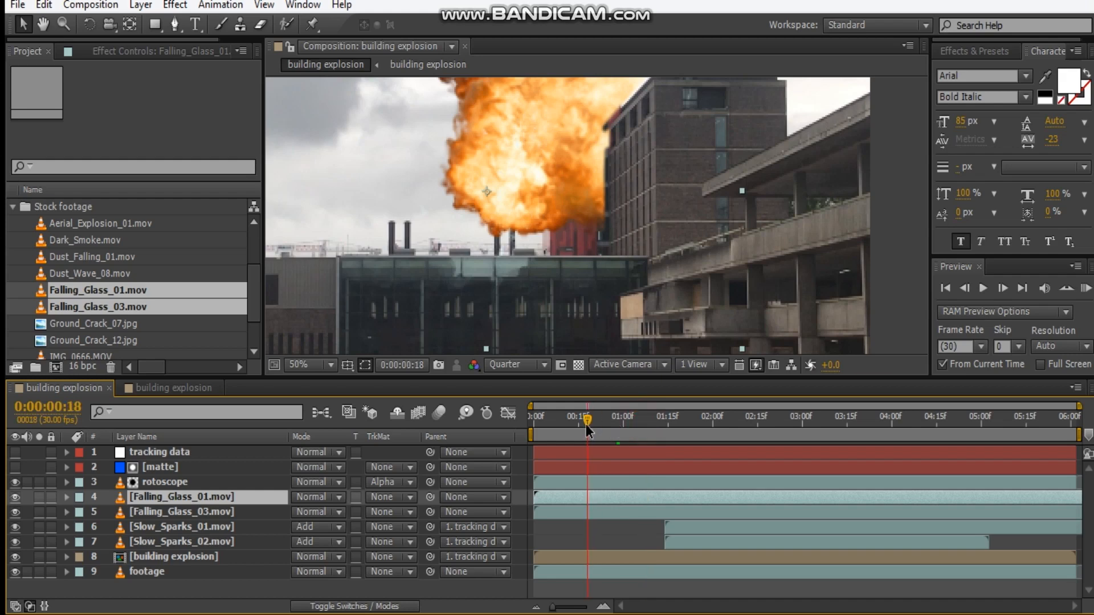
left_click_drag(594, 421, 580, 420)
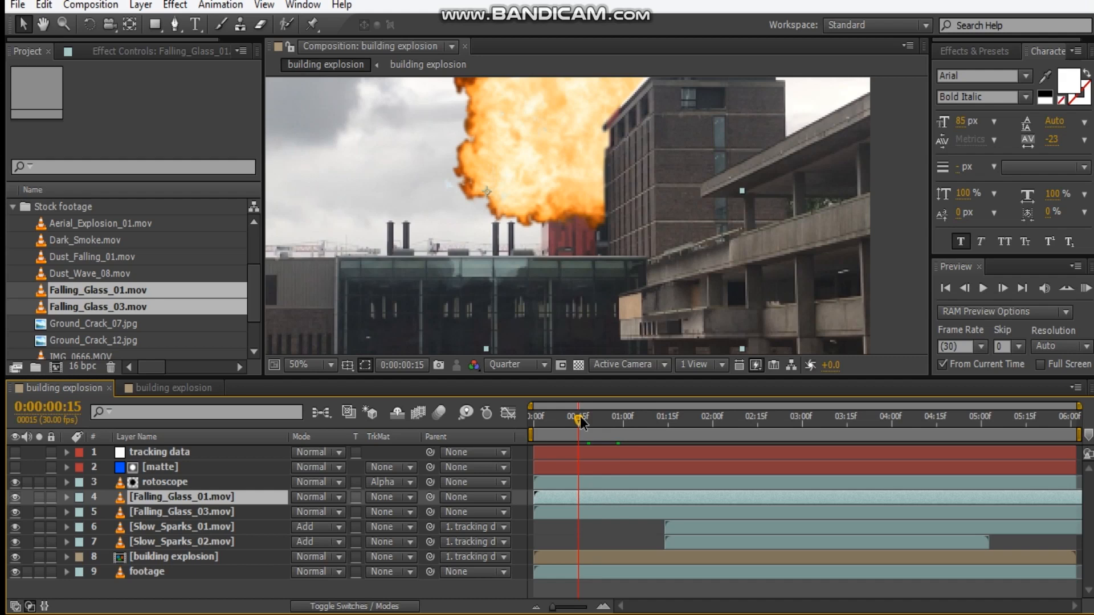
left_click_drag(580, 419, 613, 423)
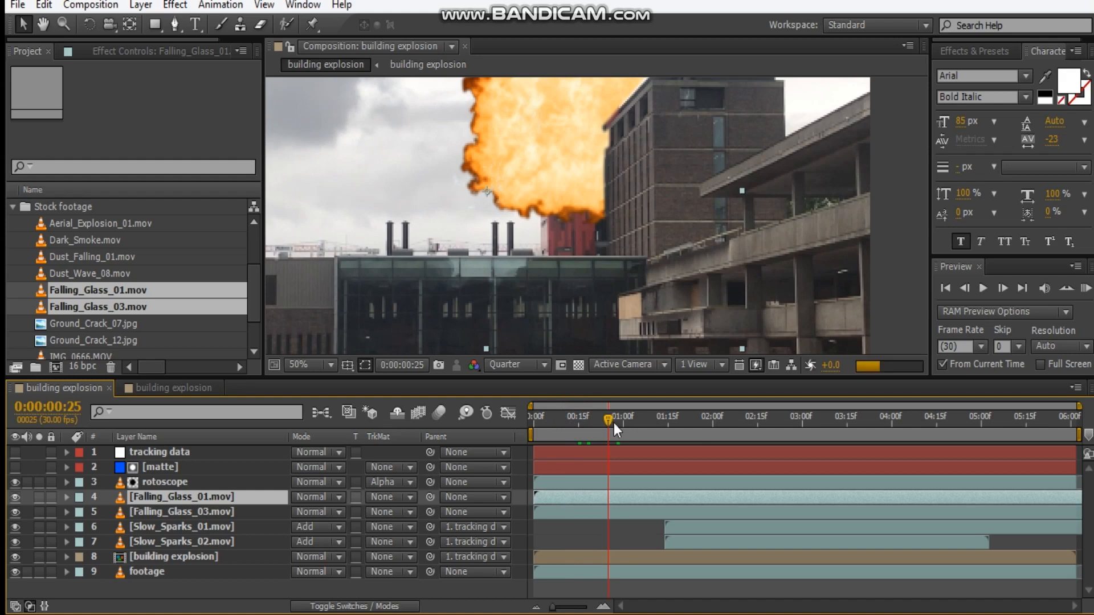
scroll(584, 235, "down", 2)
scroll(585, 235, "up", 2)
scroll(584, 235, "down", 2)
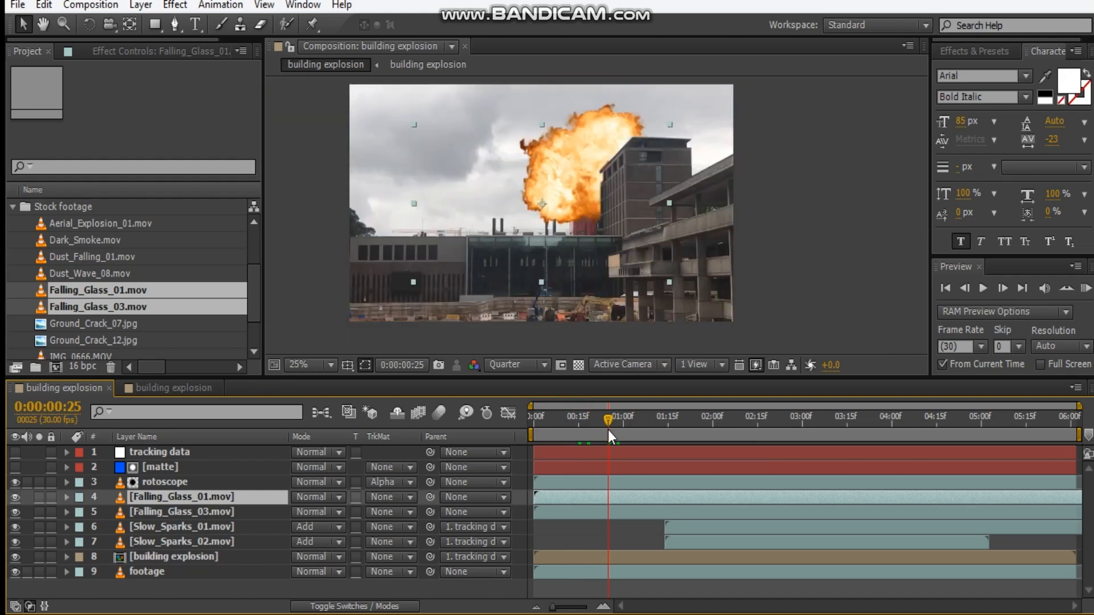
- Move the building explosion layer slightly up so the fireball sits higher behind the brick building
left_click(221, 555)
left_click_drag(600, 167, 603, 152)
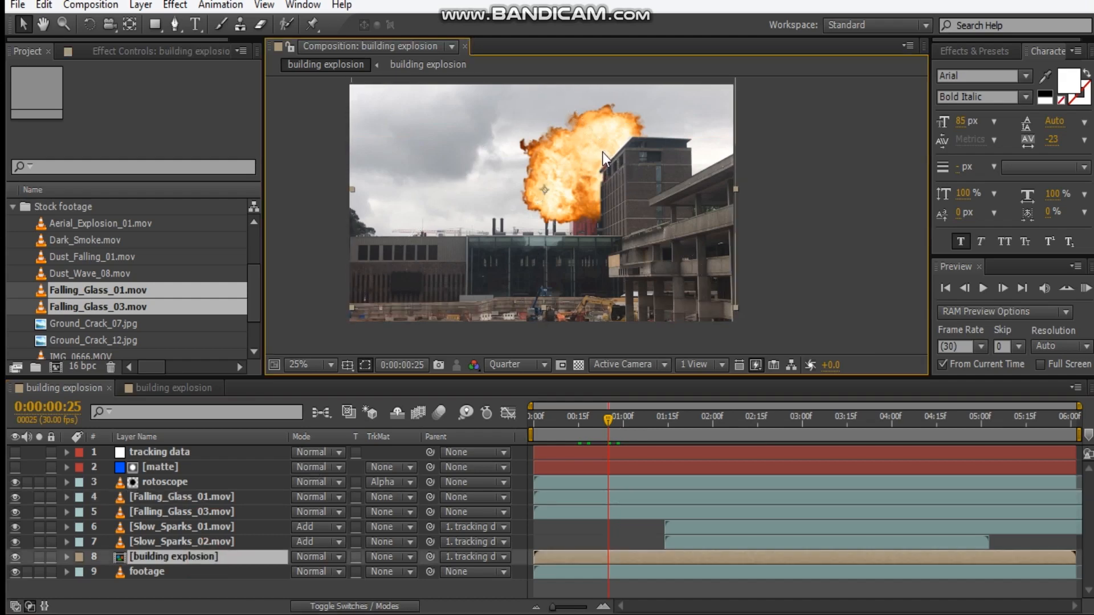
left_click_drag(603, 152, 600, 159)
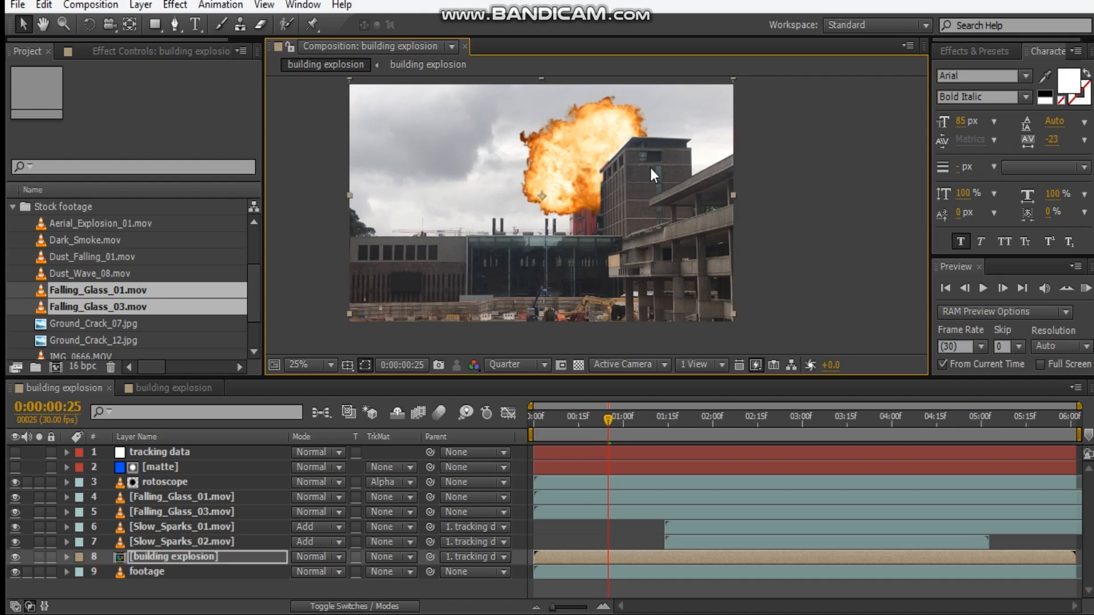
- Position Falling_Glass_01.mov over the lower part of the red building, below the fireball
scroll(651, 167, "up", 2)
left_click(181, 497)
scroll(599, 216, "down", 2)
left_click_drag(548, 231, 579, 244)
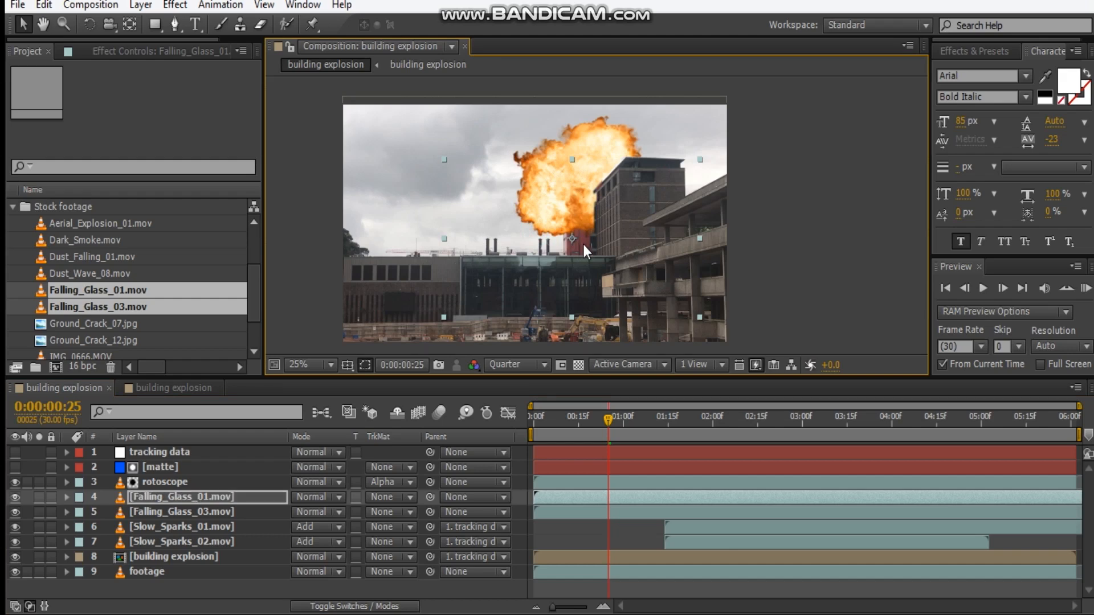
left_click_drag(585, 244, 590, 250)
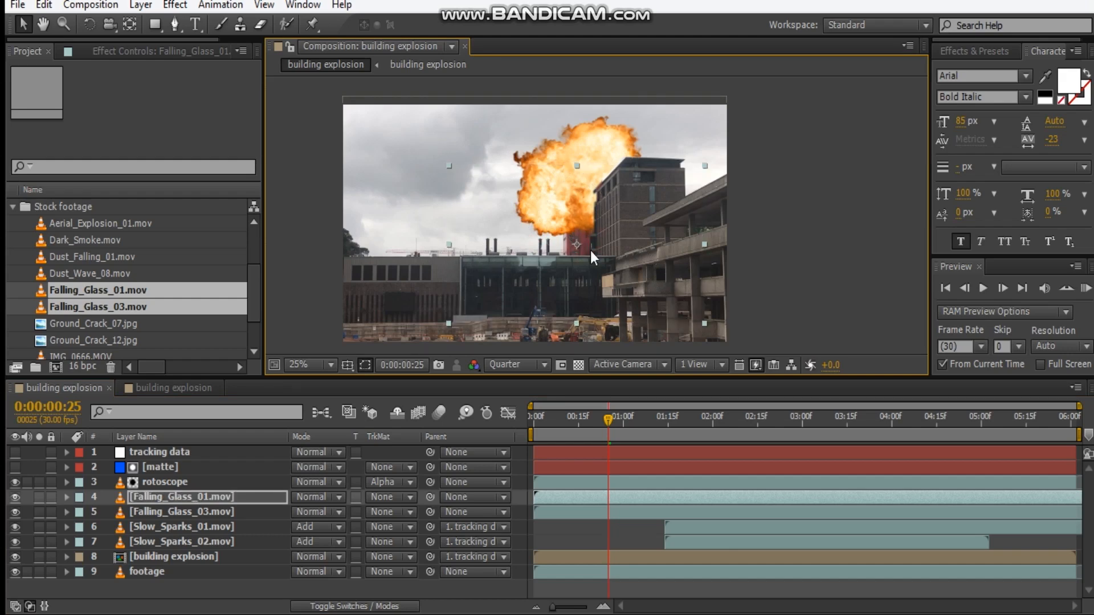
- Hide the building explosion layer and position Falling_Glass_03.mov over the red building, slightly above the other glass layer
left_click(244, 507)
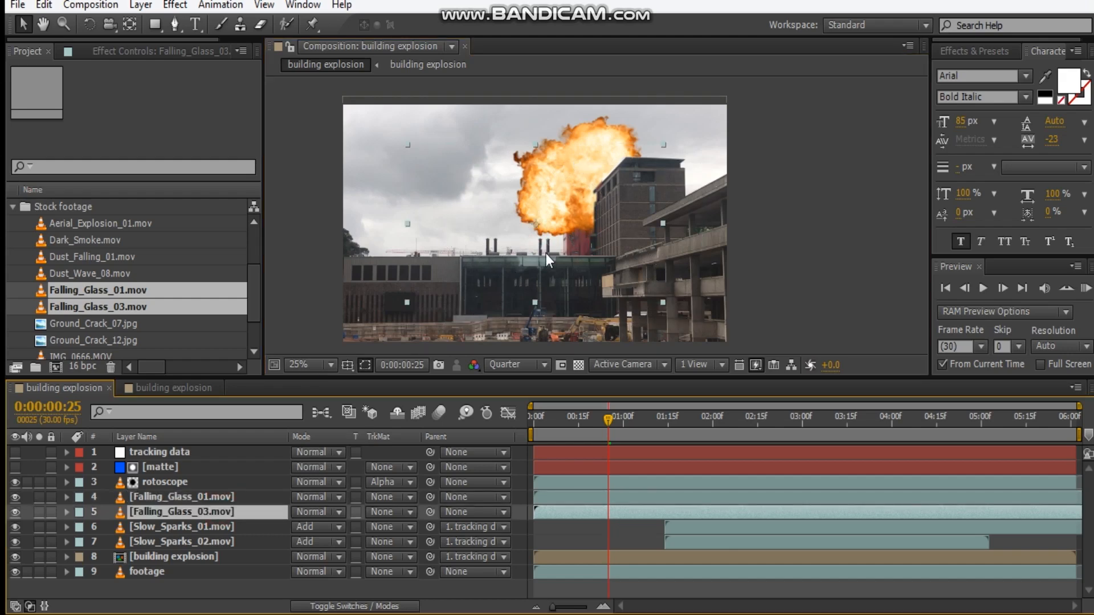
left_click_drag(577, 231, 575, 242)
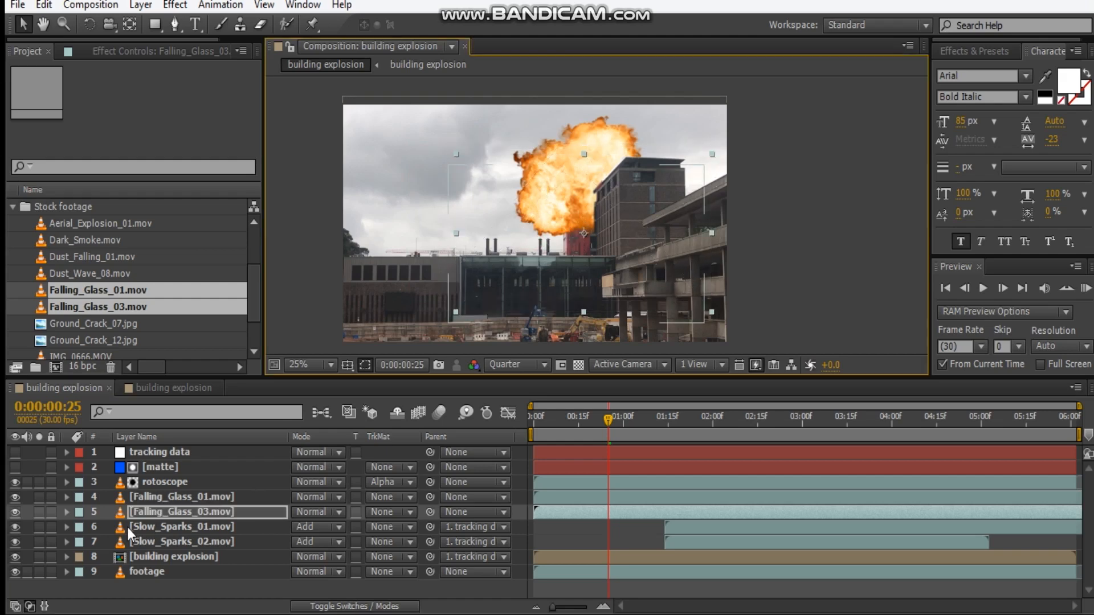
left_click(17, 558)
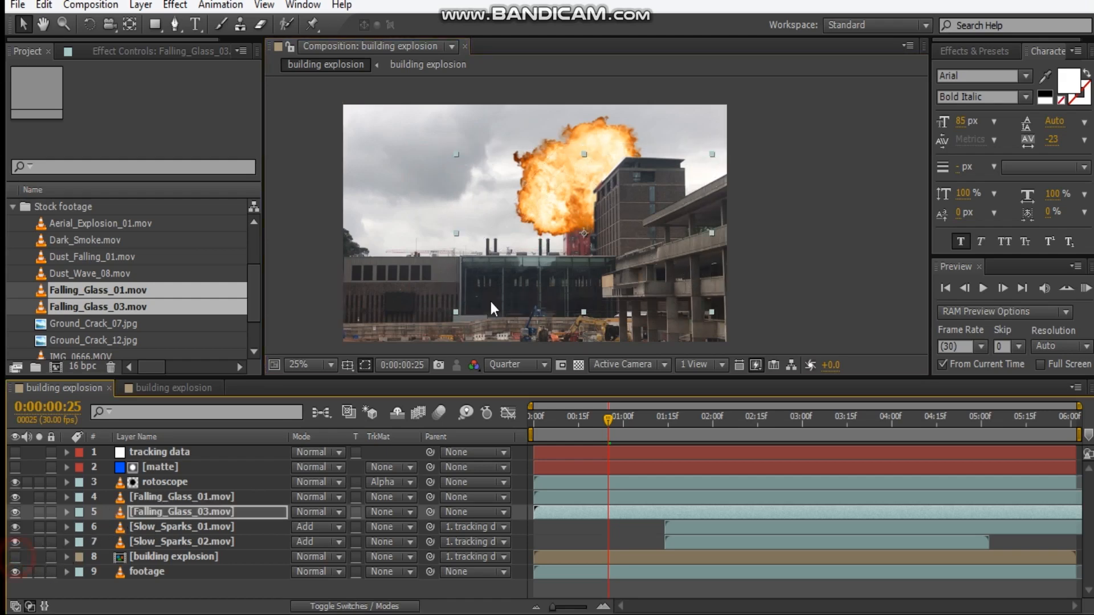
scroll(561, 213, "up", 2)
mouse_move(603, 217)
left_mouse_down()
mouse_move(617, 204)
mouse_move(617, 227)
left_mouse_up()
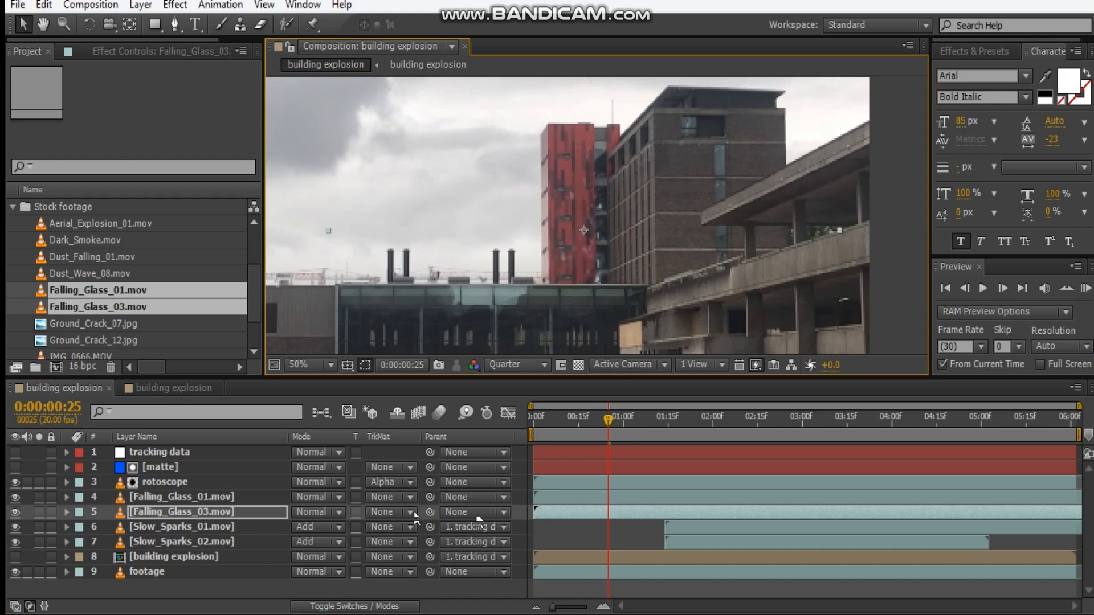
- Shift both Falling_Glass layers in time to start at 0:00:00:25 and show the building explosion layer again
left_click(210, 500, "ctrl")
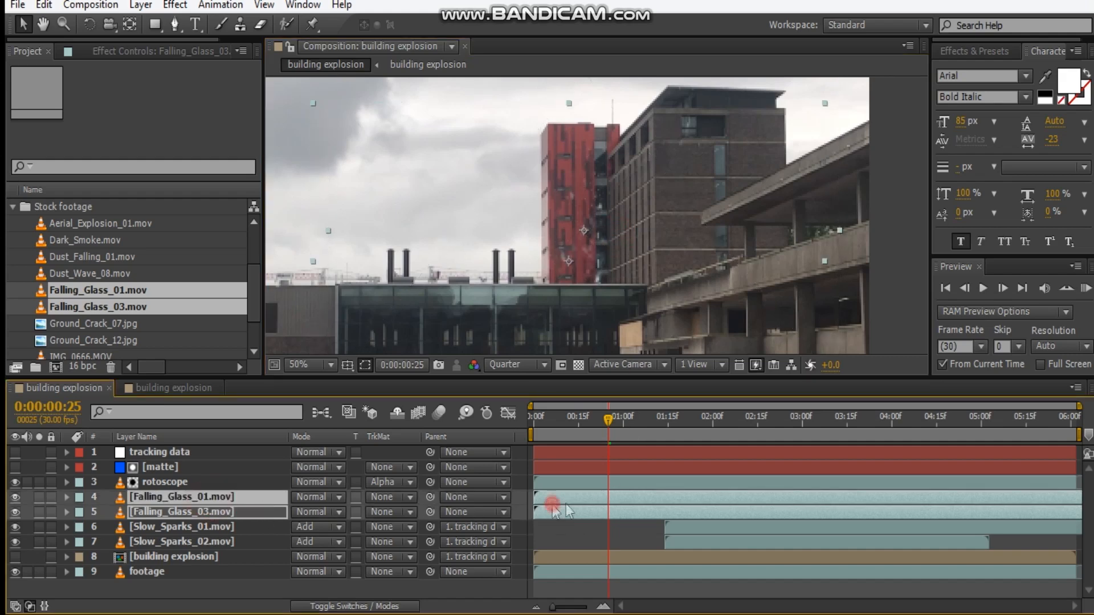
left_click_drag(559, 503, 637, 503)
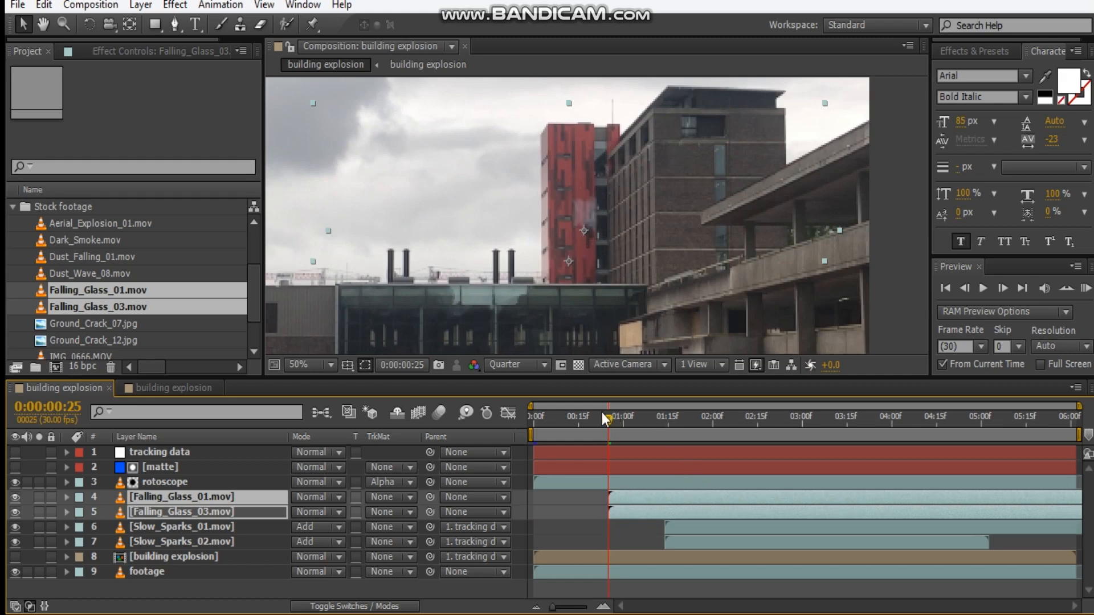
left_click(16, 556)
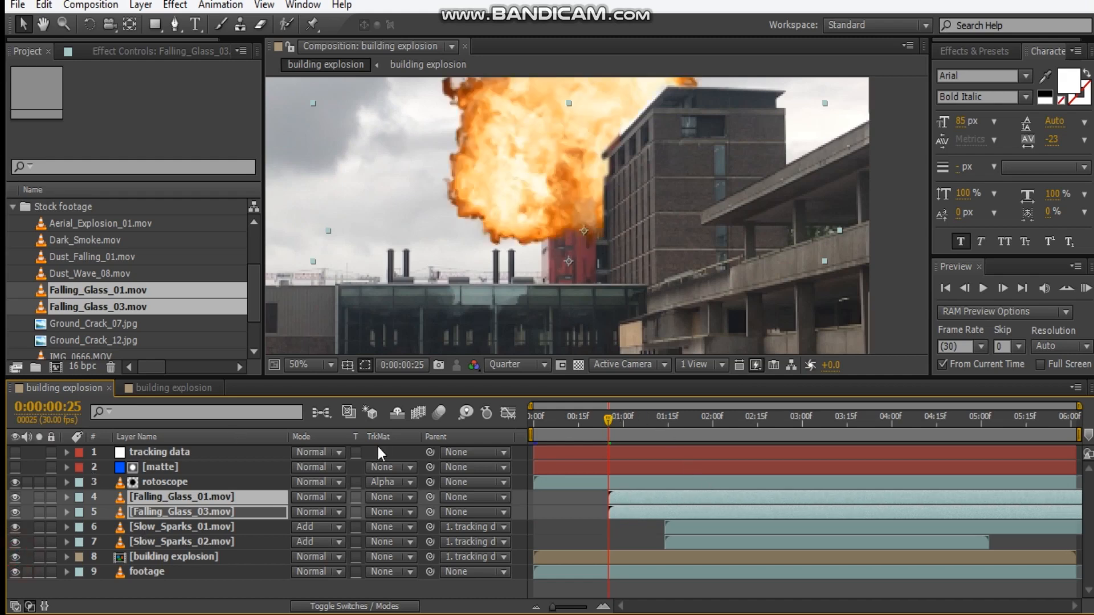
- Nudge both Falling_Glass layers slightly up and move them beneath the building explosion layer, directly above the footage
left_click_drag(597, 267, 597, 262)
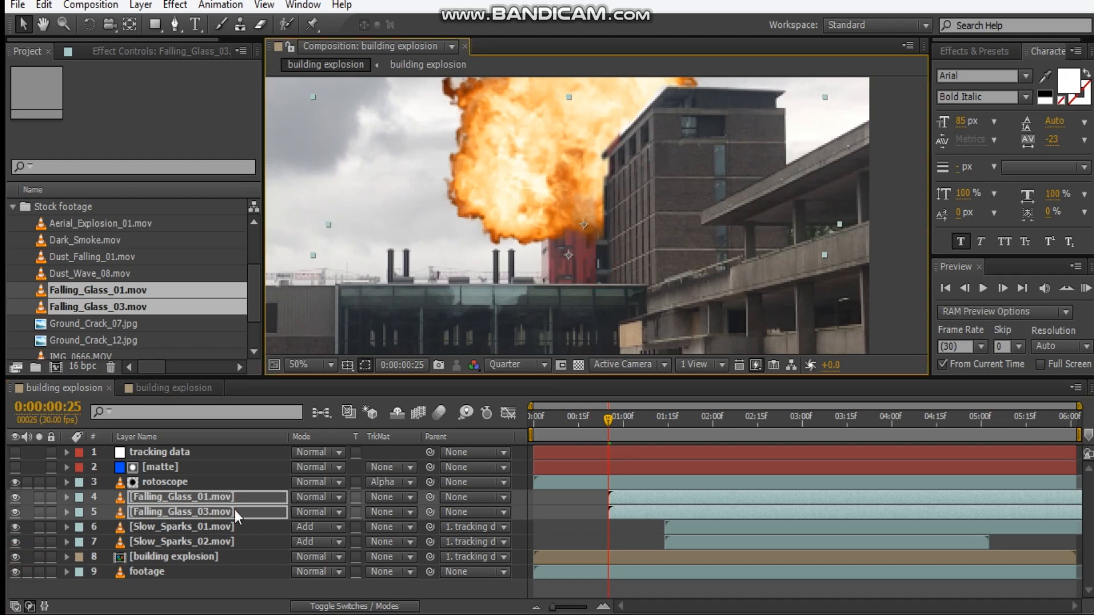
left_click(193, 512, "ctrl")
left_click(211, 498, "ctrl")
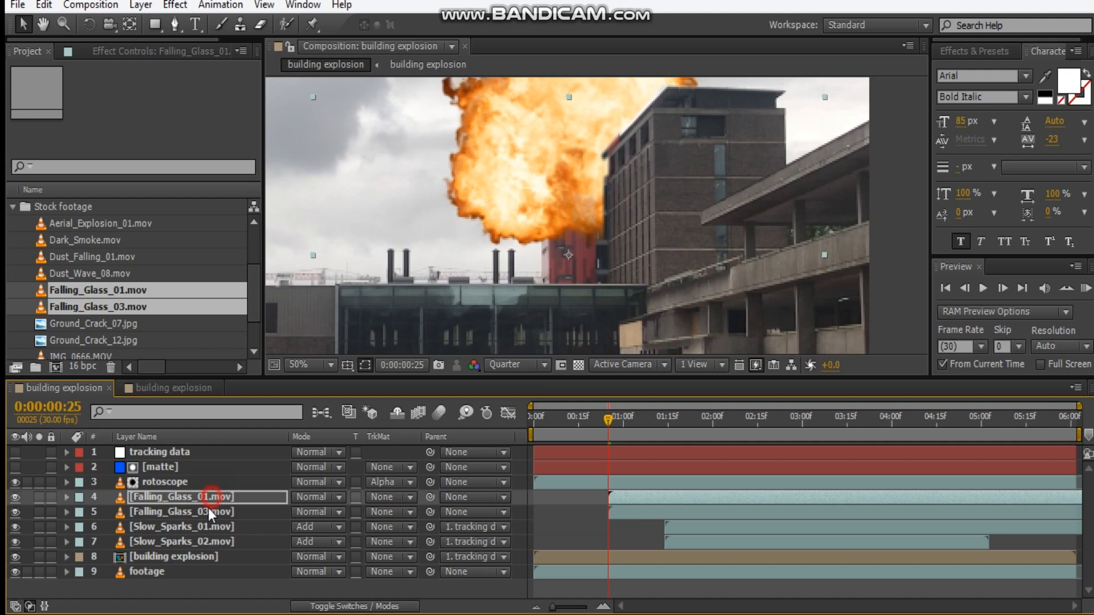
left_click(206, 511, "ctrl")
left_click(207, 497, "ctrl")
left_click_drag(198, 507, 225, 563)
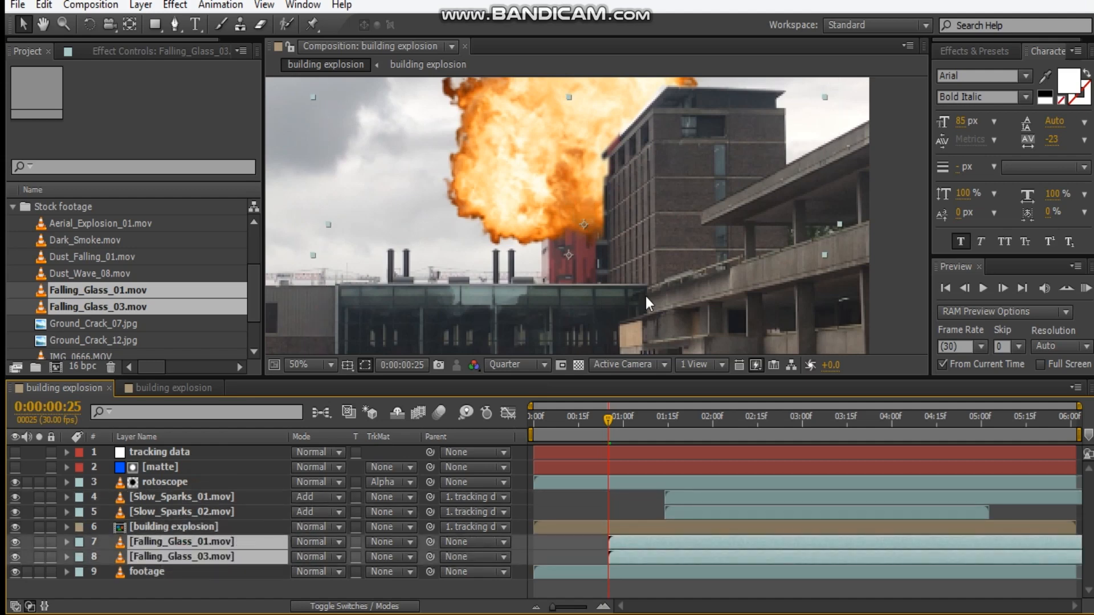
- Review the glass timing against the fireball and sparks from 0:00:00:28 to 0:00:02:06
left_click(616, 418)
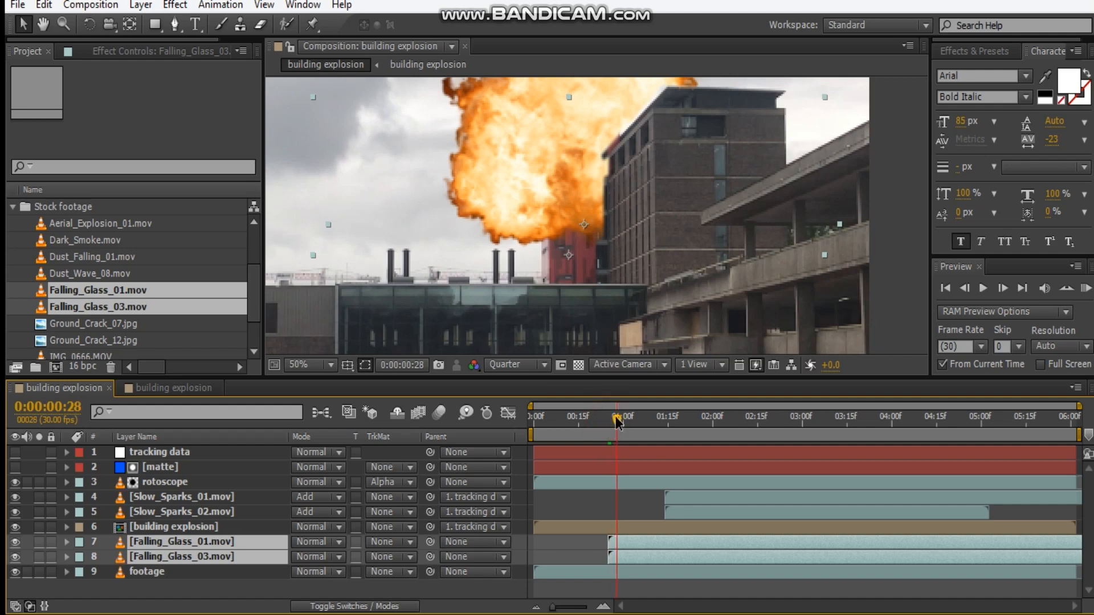
left_click_drag(616, 421, 651, 423)
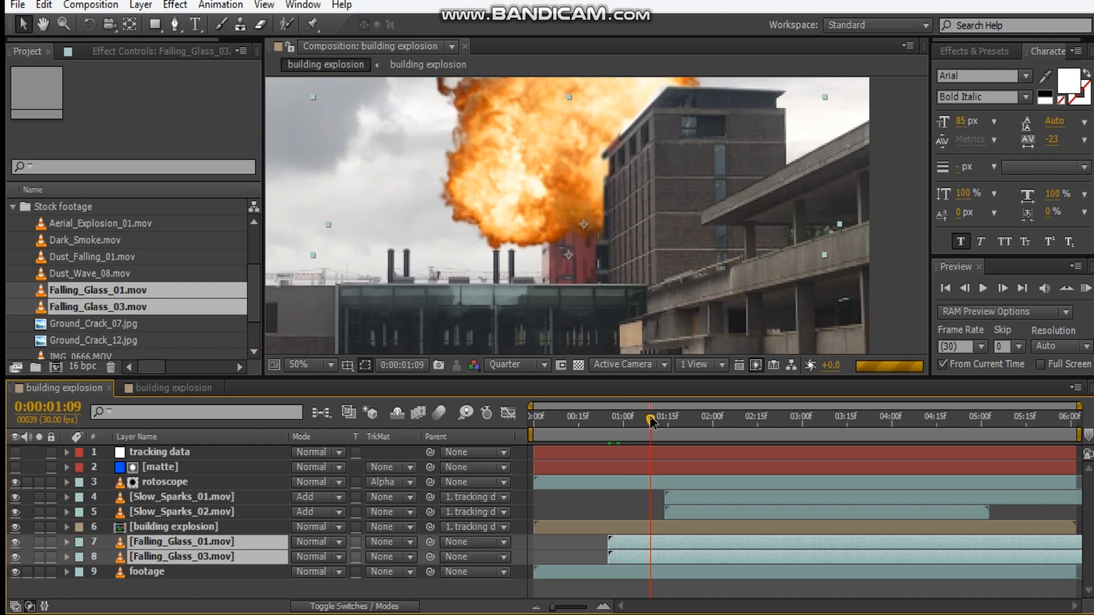
left_click_drag(650, 422, 732, 432)
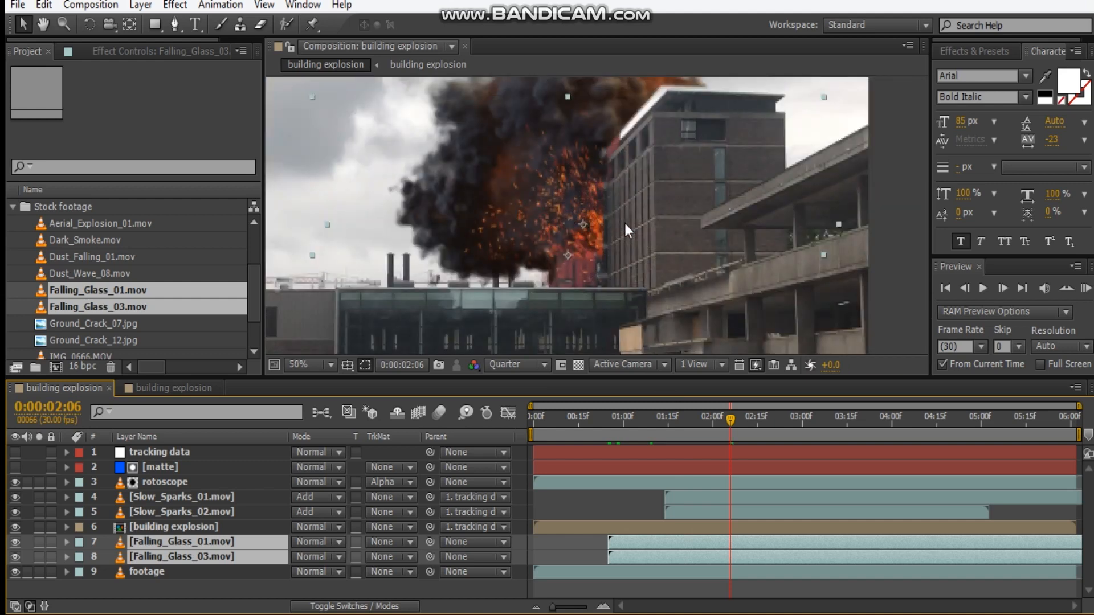
left_click(215, 591)
left_click(204, 508)
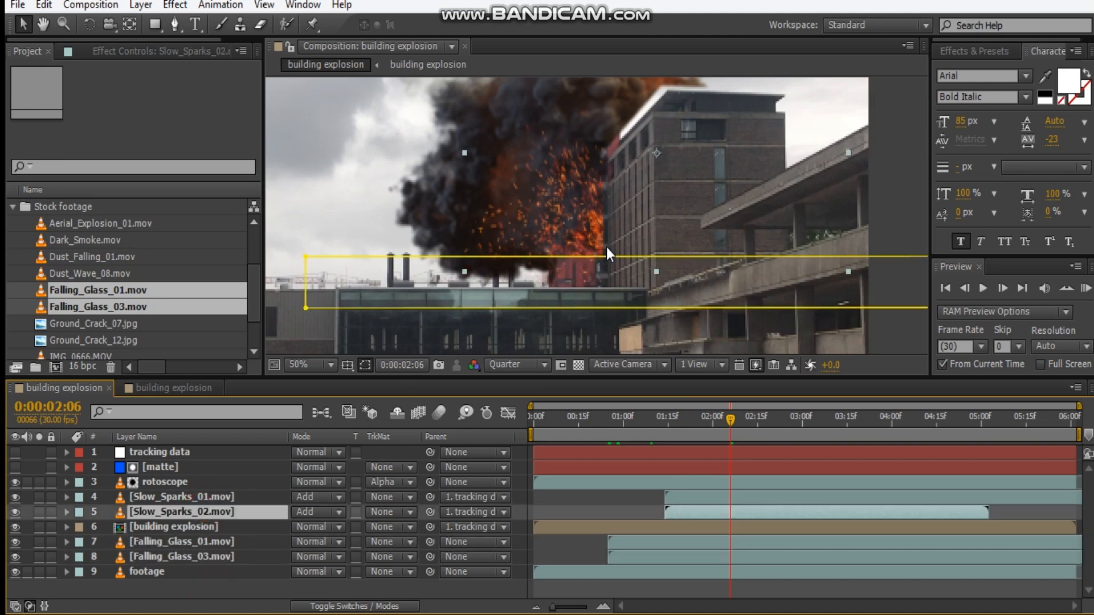
left_click_drag(646, 232, 671, 231)
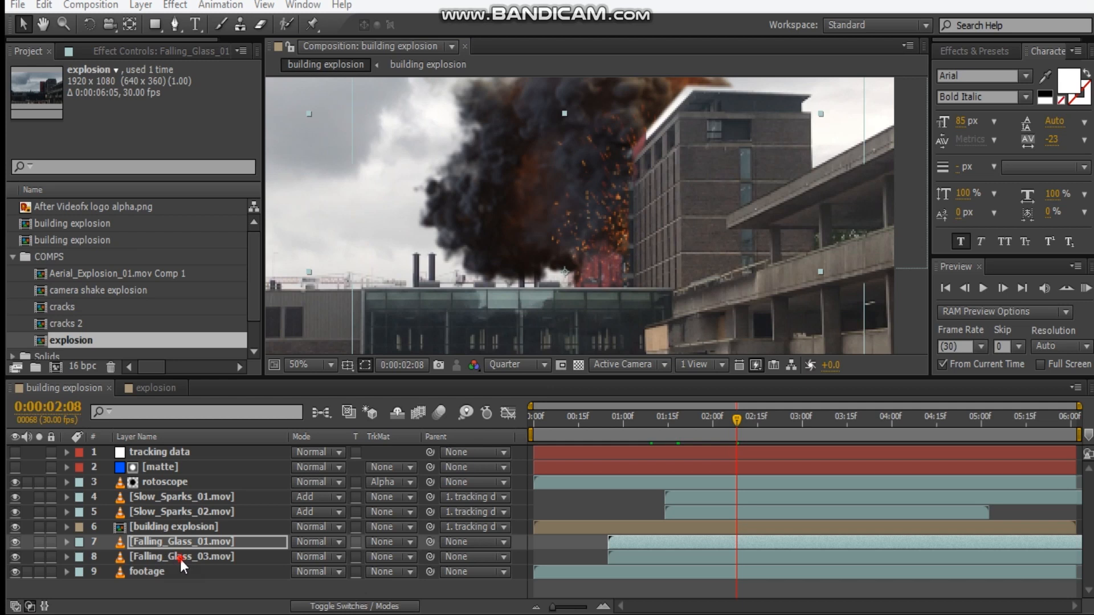
- Shift both Falling_Glass layers earlier in time to start at about 0:00:00:05
left_click(197, 556)
left_click(199, 547, "shift")
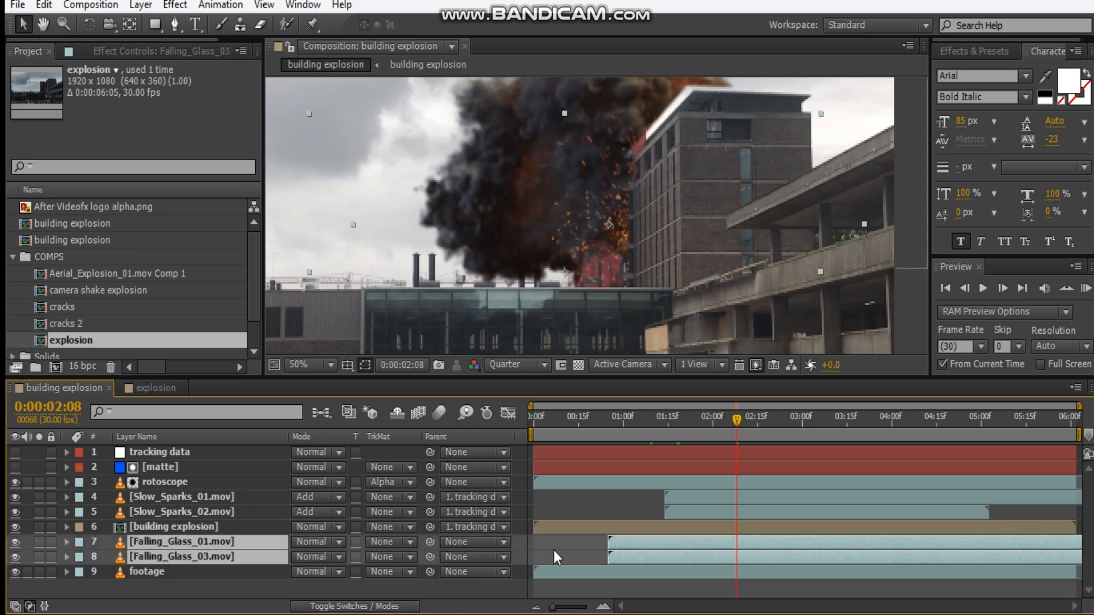
left_click_drag(640, 544, 577, 551)
left_click_drag(548, 426, 573, 427)
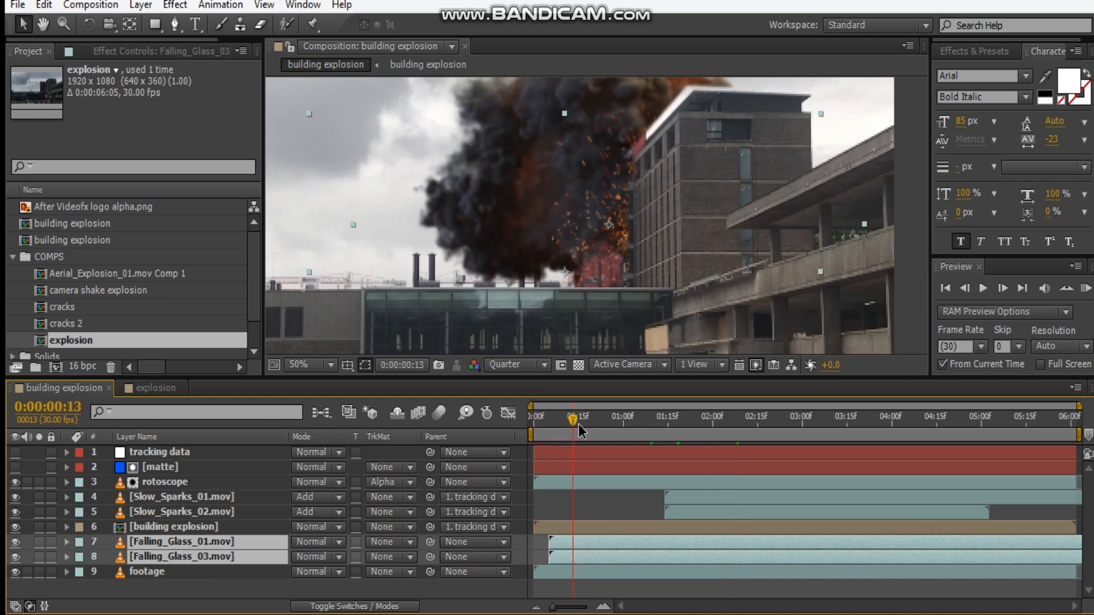
left_click_drag(569, 425, 623, 422)
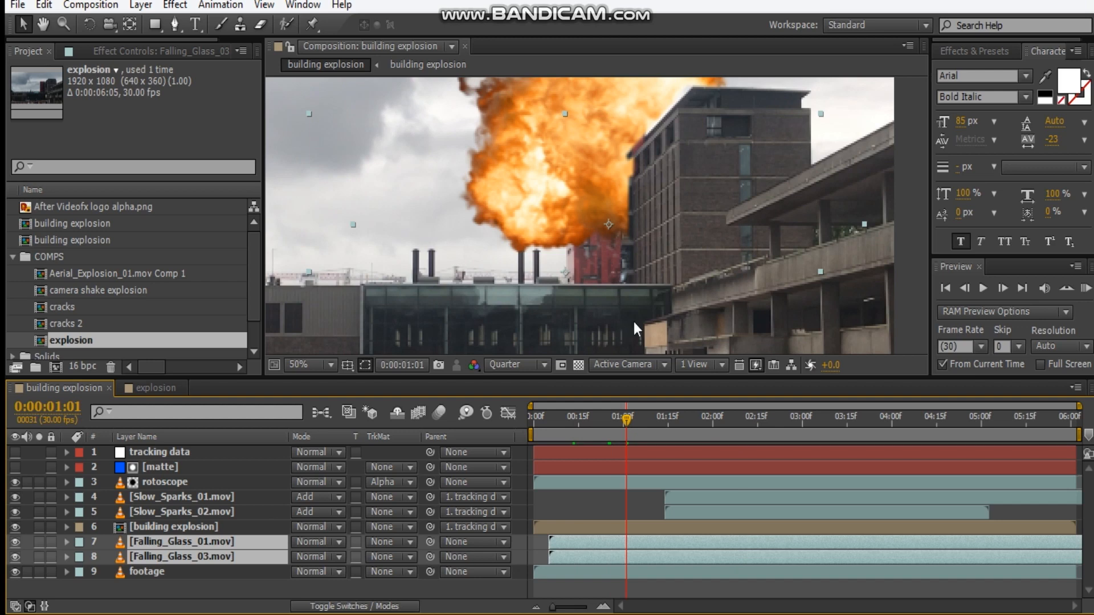
- Scale both Falling_Glass layers down to about two-thirds of their size and move them slightly left on the red building
scroll(641, 279, "down", 1)
scroll(643, 277, "up", 1)
scroll(647, 274, "down", 1)
left_click_drag(708, 329, 679, 295)
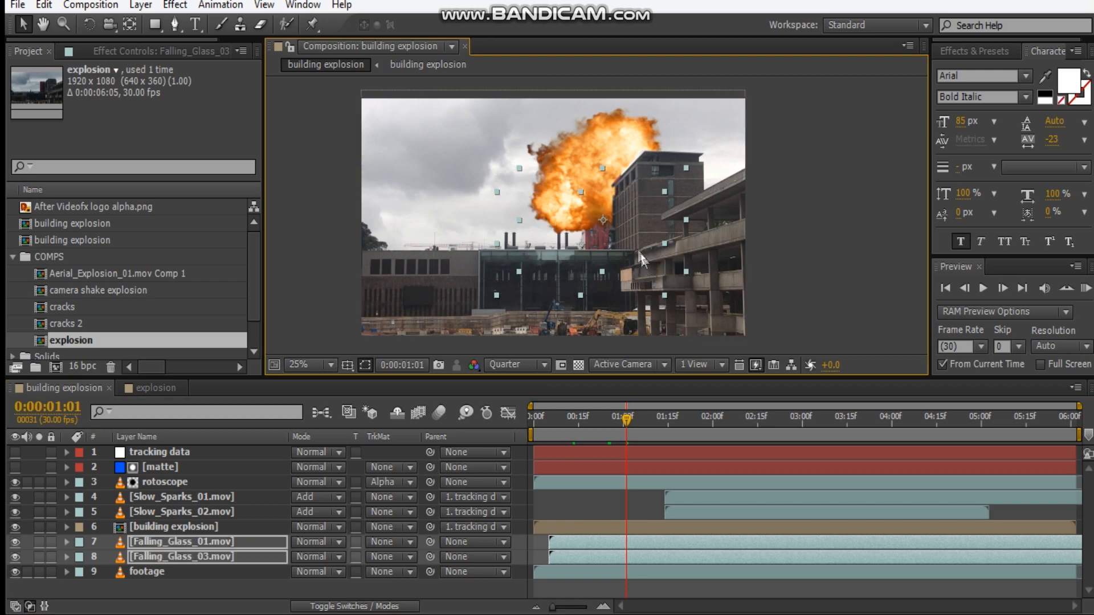
scroll(637, 248, "up", 1)
left_click(706, 238)
left_click_drag(704, 234, 701, 234)
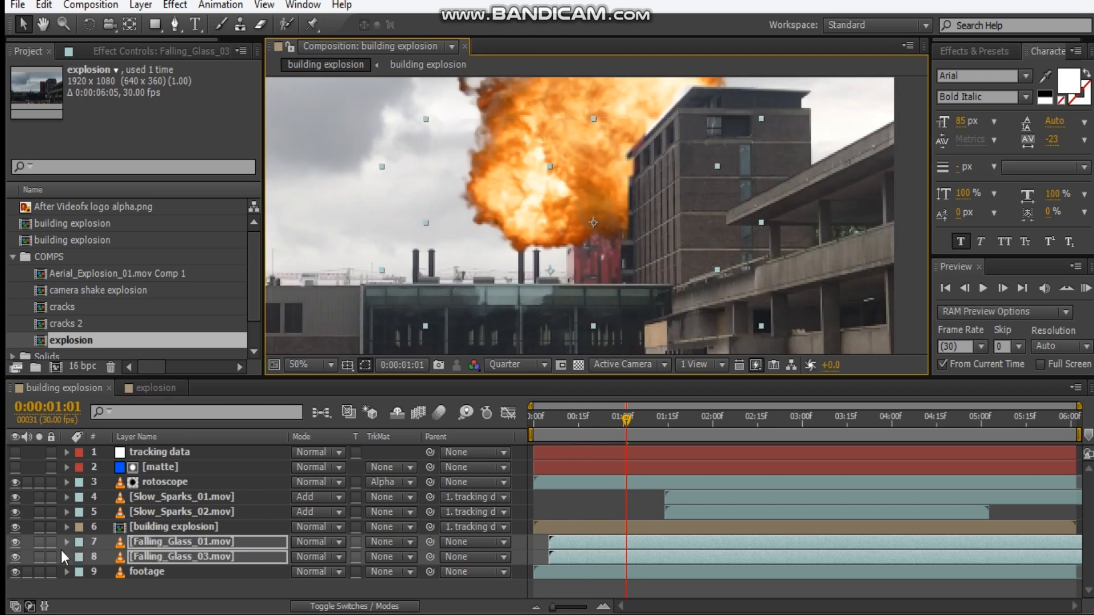
- Hide the building explosion layer to check the glass around 0:00:00:20, and show the layer again
left_click(15, 527)
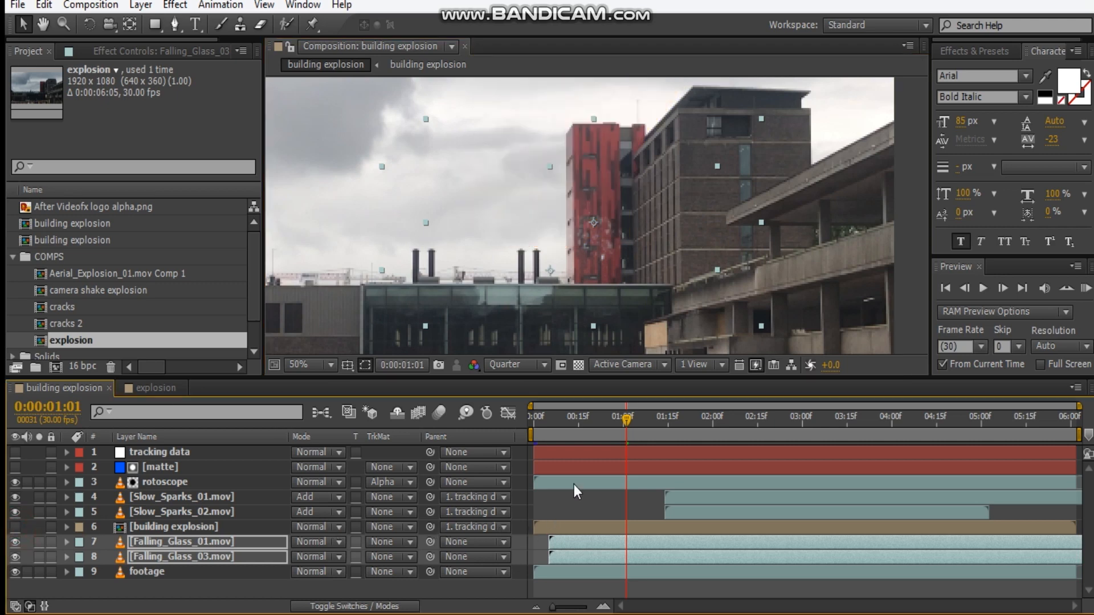
left_click_drag(623, 418, 593, 418)
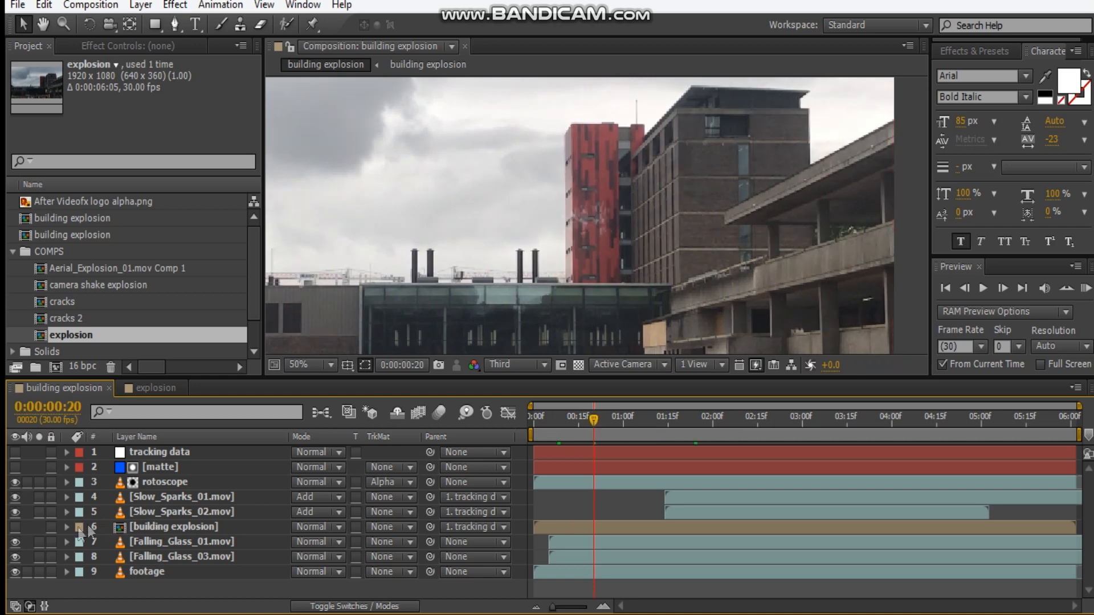
left_click(15, 527)
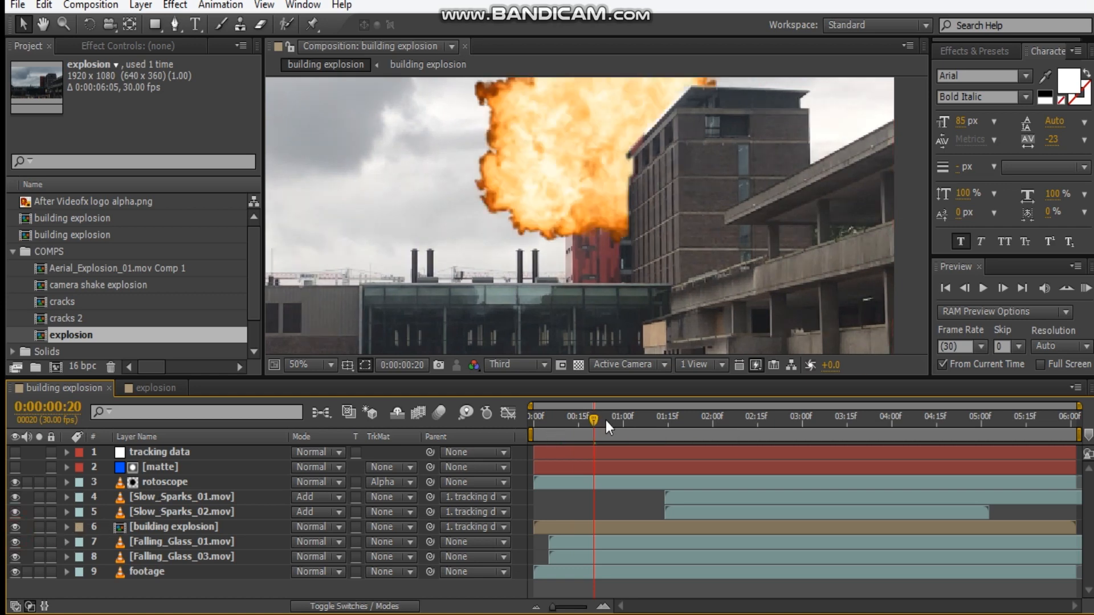
left_click_drag(605, 422, 619, 426)
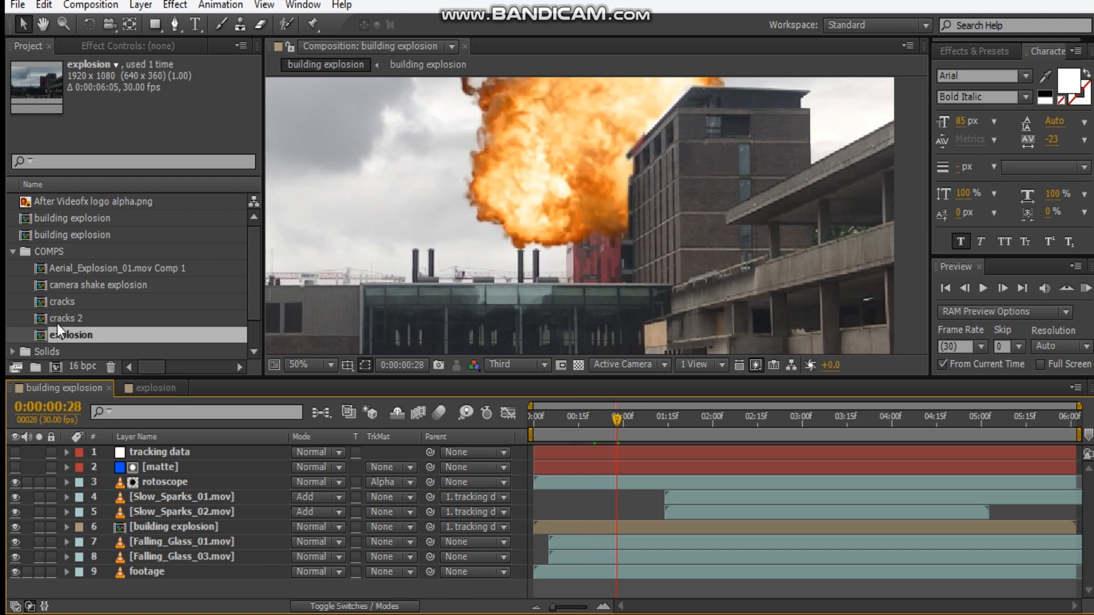
- Add Dust_Falling_01.mov from the Stock footage folder directly beneath the building explosion layer
left_click(14, 252)
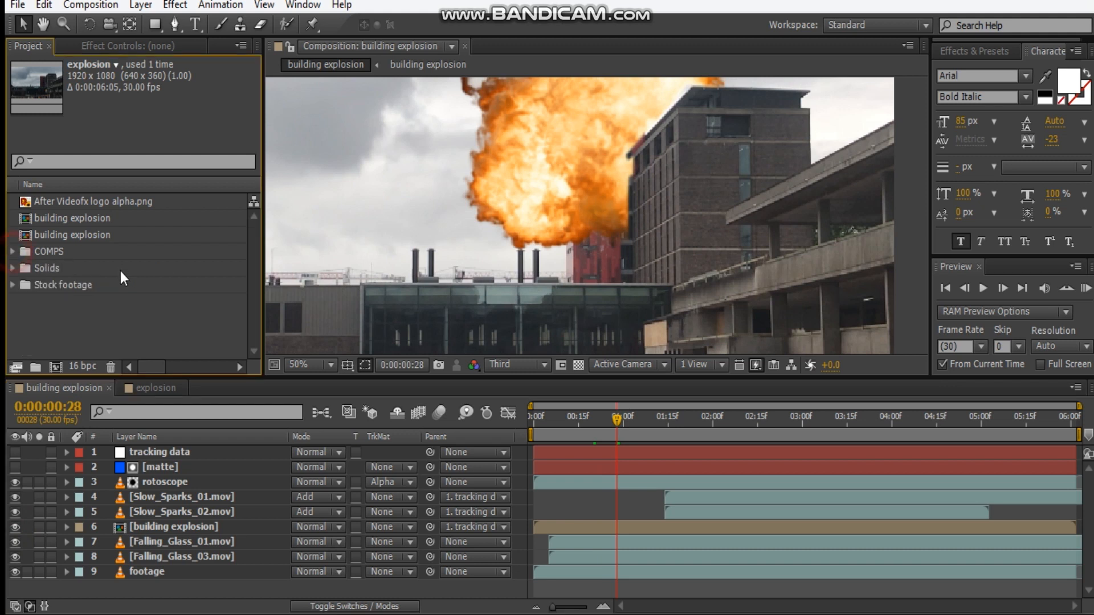
left_click(12, 285)
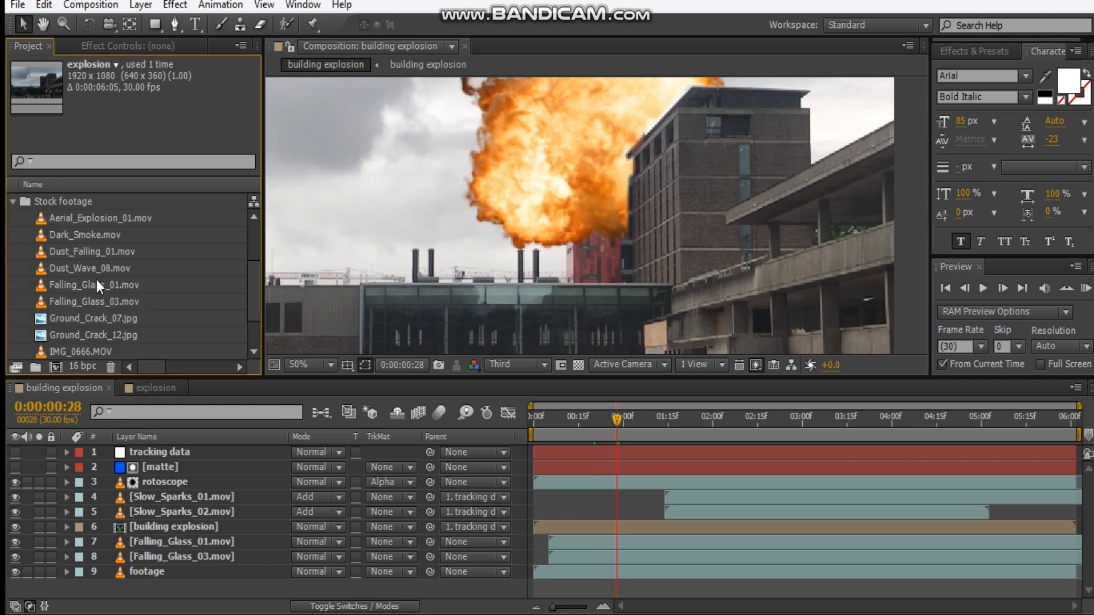
left_click(98, 254)
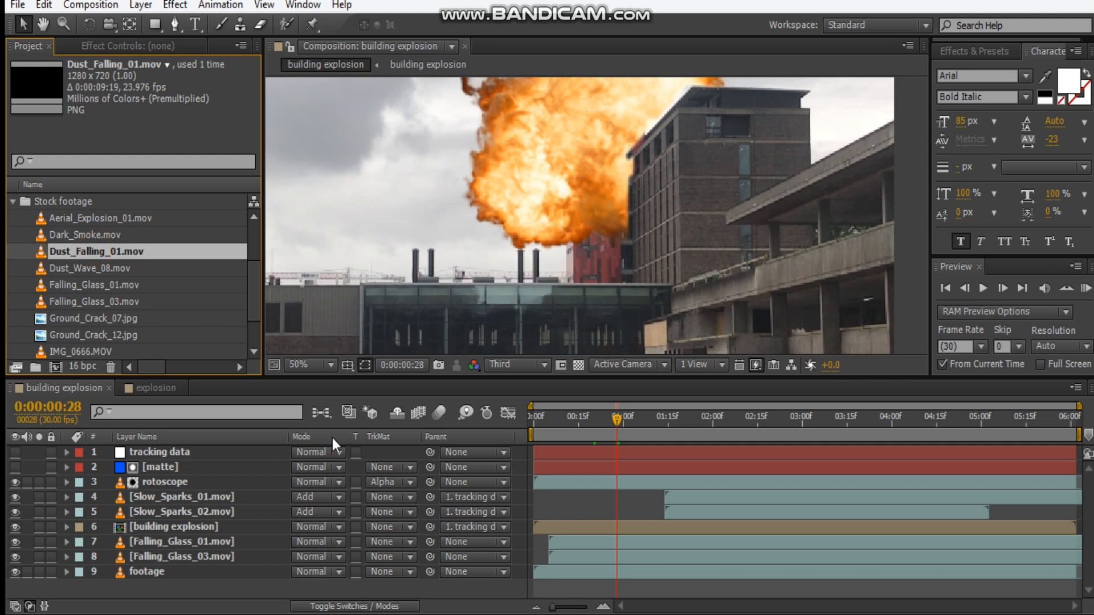
left_click_drag(202, 539, 197, 533)
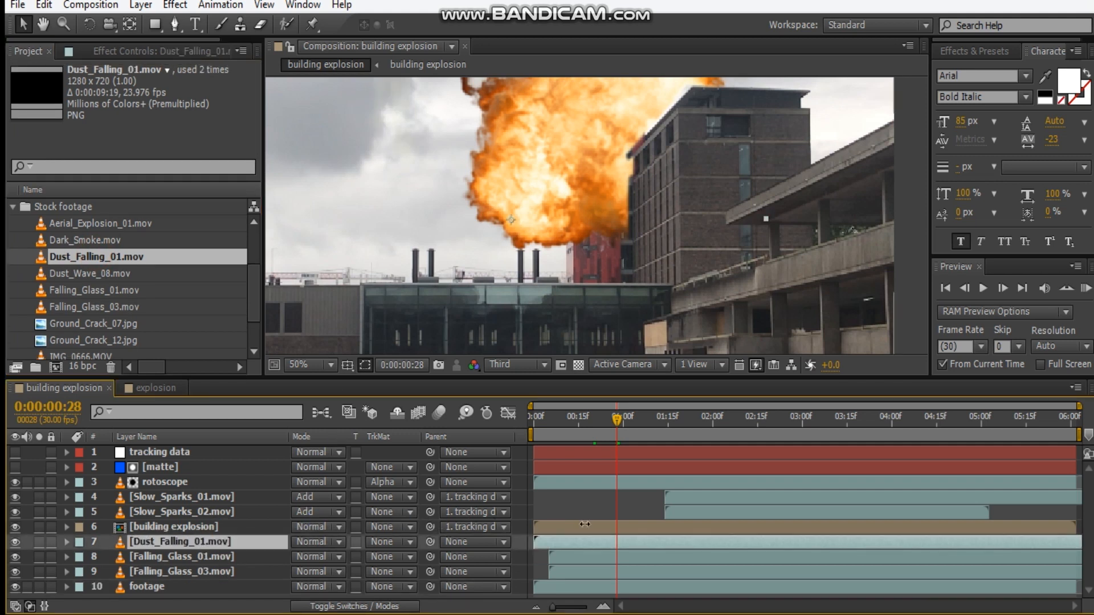
- Solo the Dust_Falling_01.mov layer and draw a five-point mask isolating the left dust plume, its upper edge trimmed just below the clip's top
left_click(38, 541)
scroll(580, 215, "down", 2)
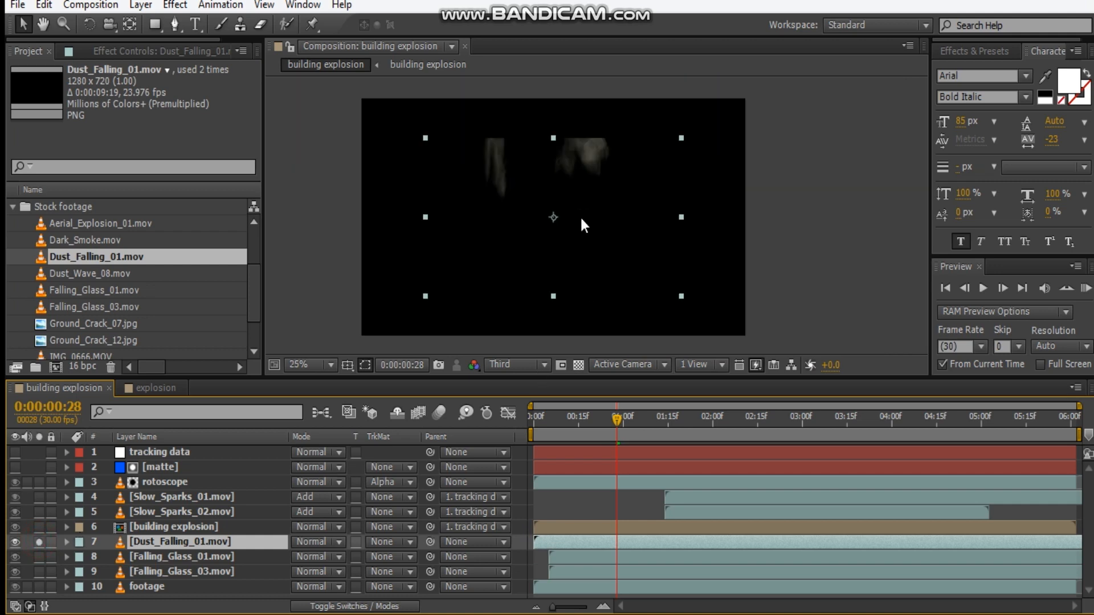
left_click(175, 24)
left_click(527, 122)
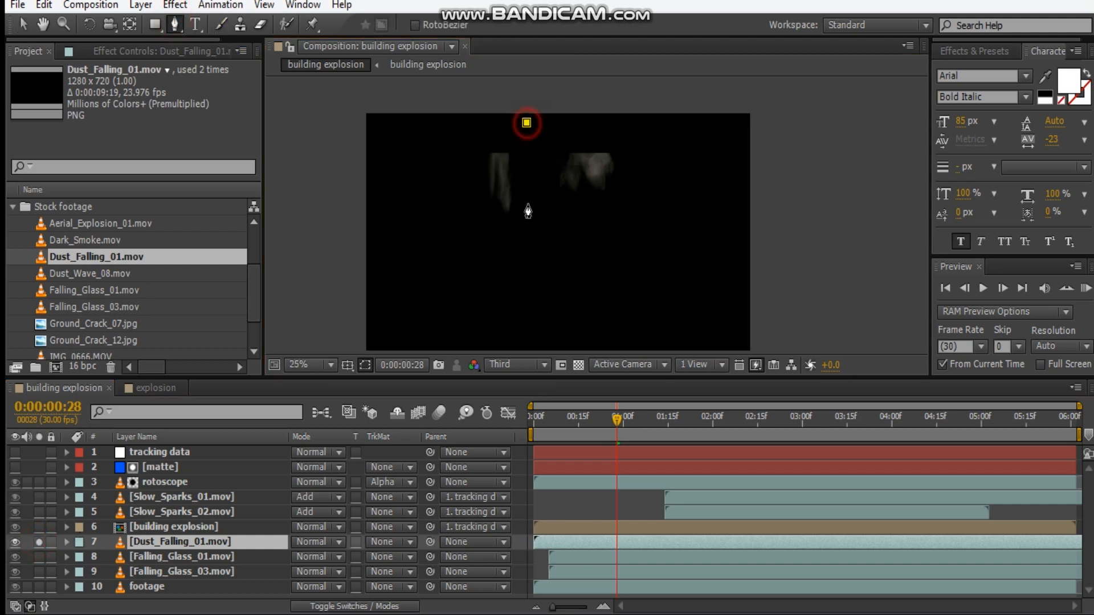
left_click(544, 321)
left_click(437, 312)
left_click(409, 196)
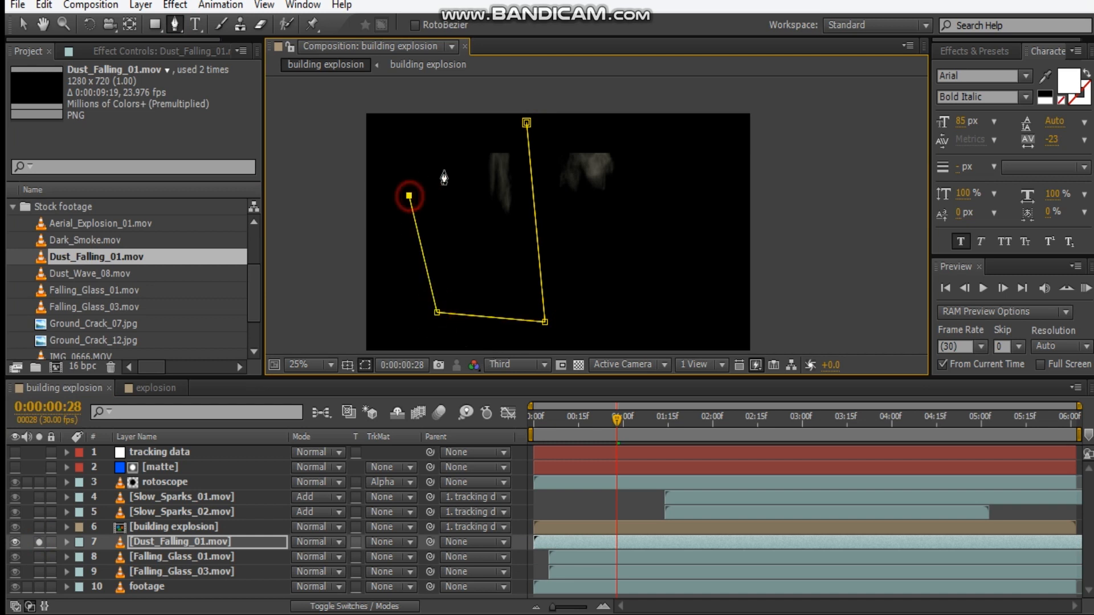
left_click(463, 155)
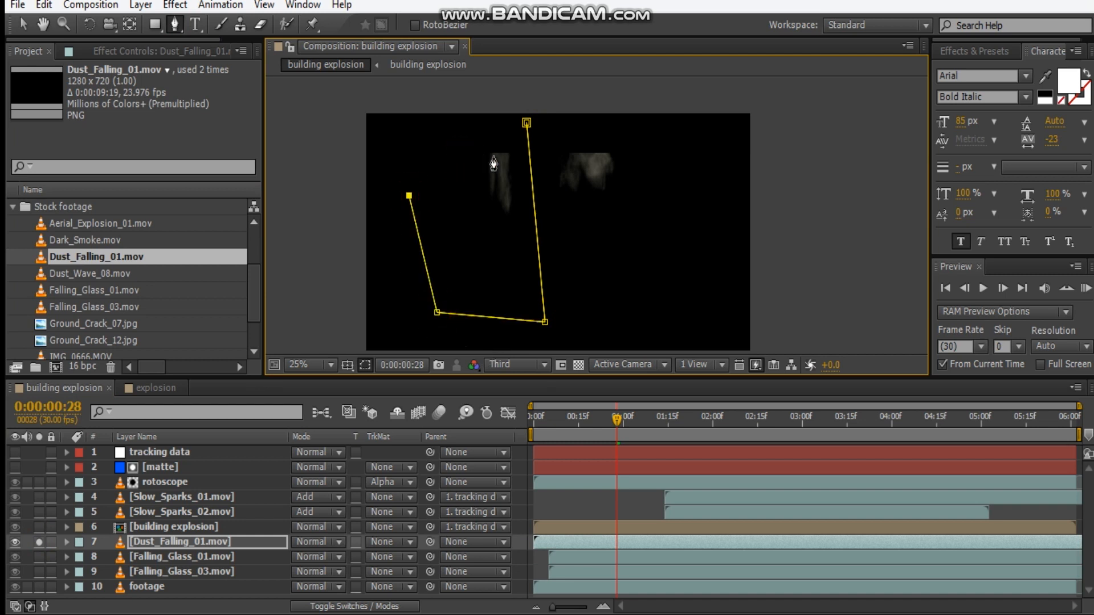
left_click(526, 123)
left_click_drag(526, 123, 532, 156)
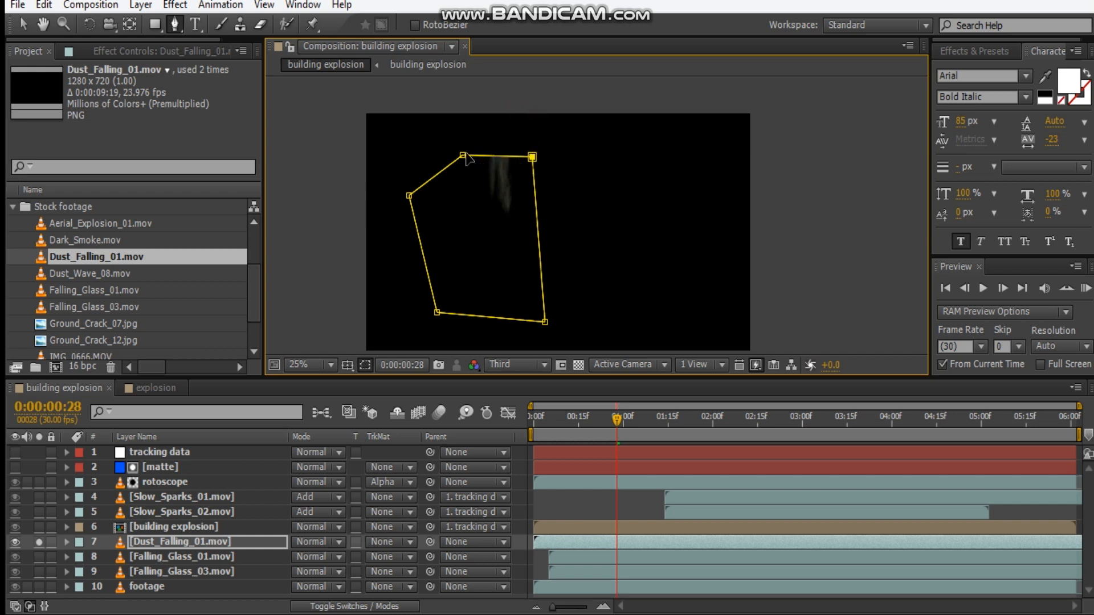
left_click_drag(462, 155, 463, 162)
left_click_drag(531, 157, 534, 161)
- Set the mask feather of the Dust_Falling_01.mov layer to 5 pixels
left_click(236, 539)
key("f")
left_click(326, 571)
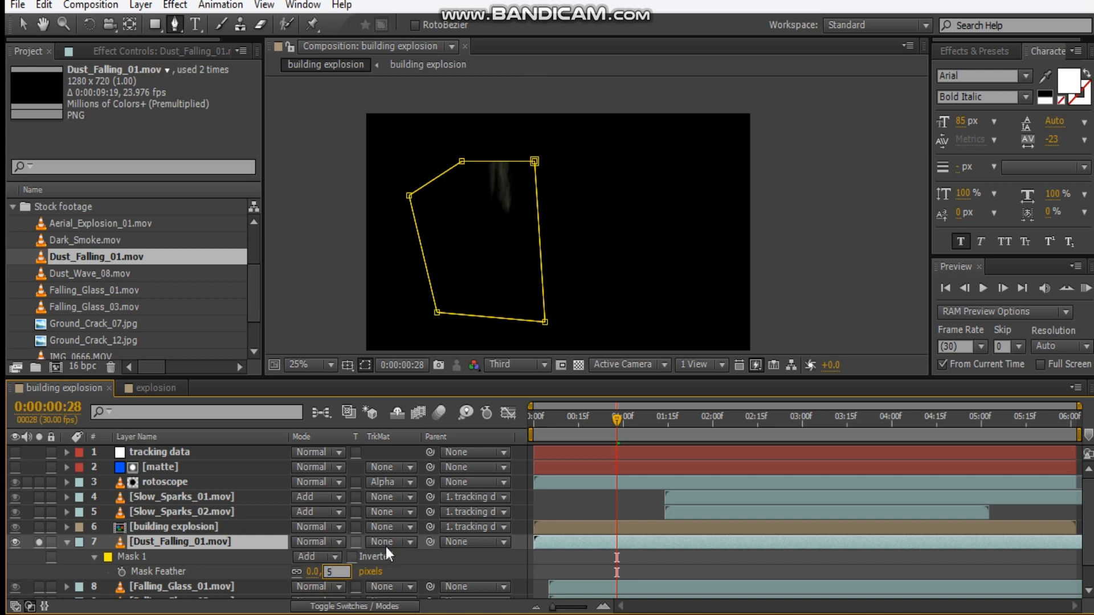
key("Return")
key("v")
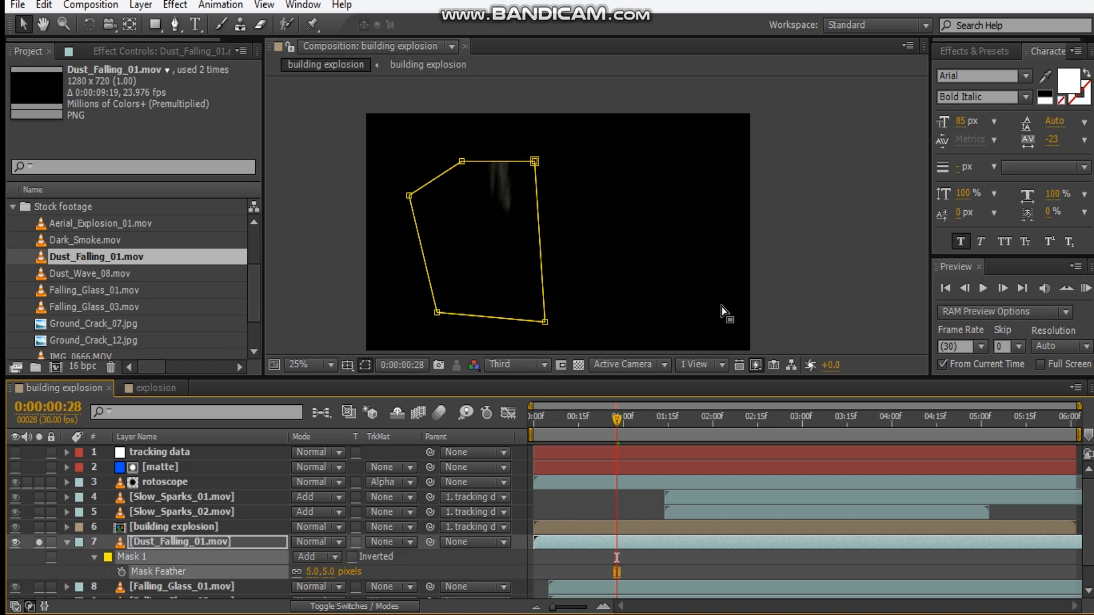
- Time-stretch the Dust_Falling_01.mov layer with a stretch factor of 50
left_click(186, 542)
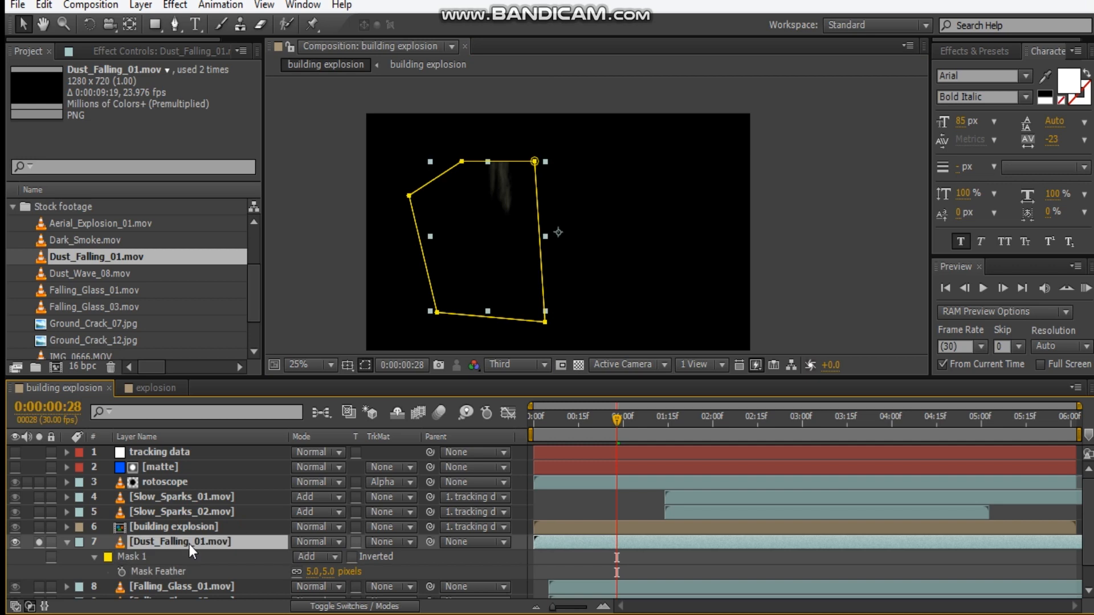
right_click(193, 545)
mouse_move(256, 75)
left_click(456, 118)
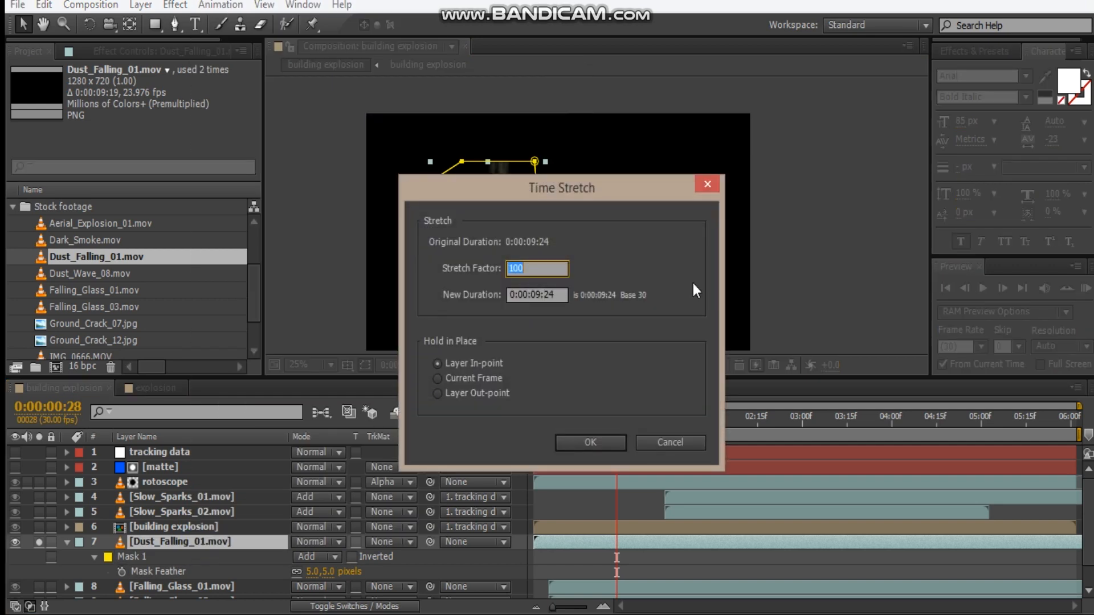
type("50")
key("Return")
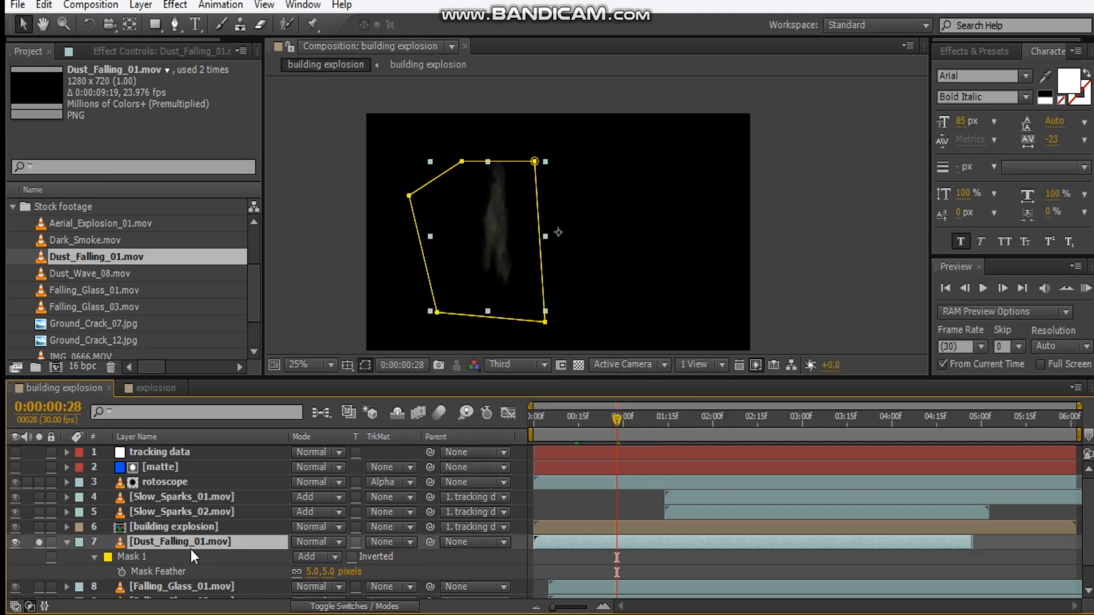
- Turn off solo for the Dust_Falling_01.mov layer and position its masked dust plume over the red building
left_click(39, 542)
key("period")
key("period")
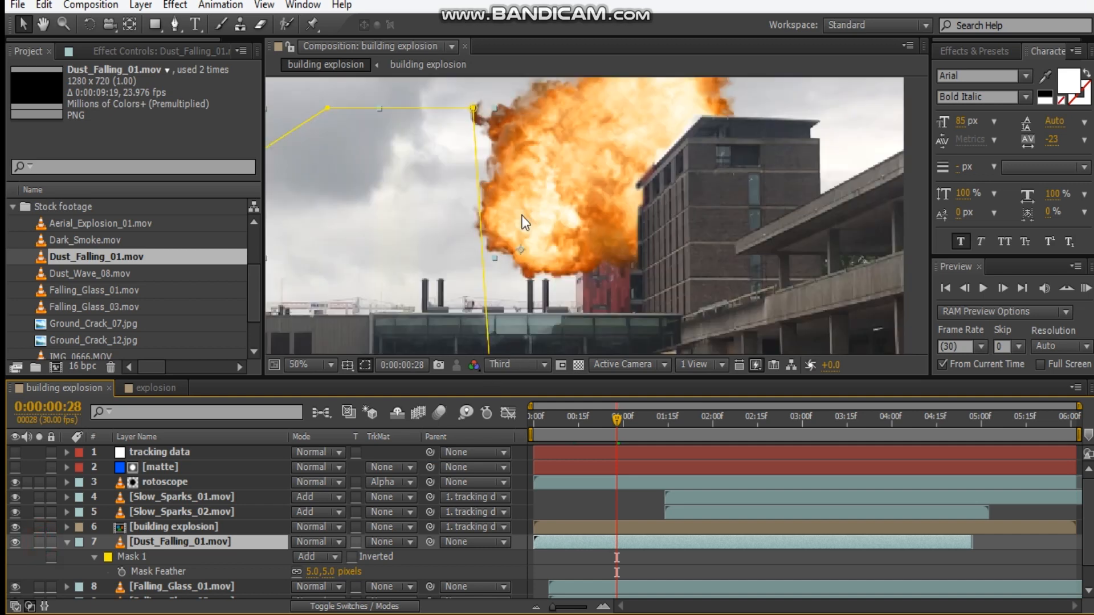
left_click_drag(413, 257, 612, 219)
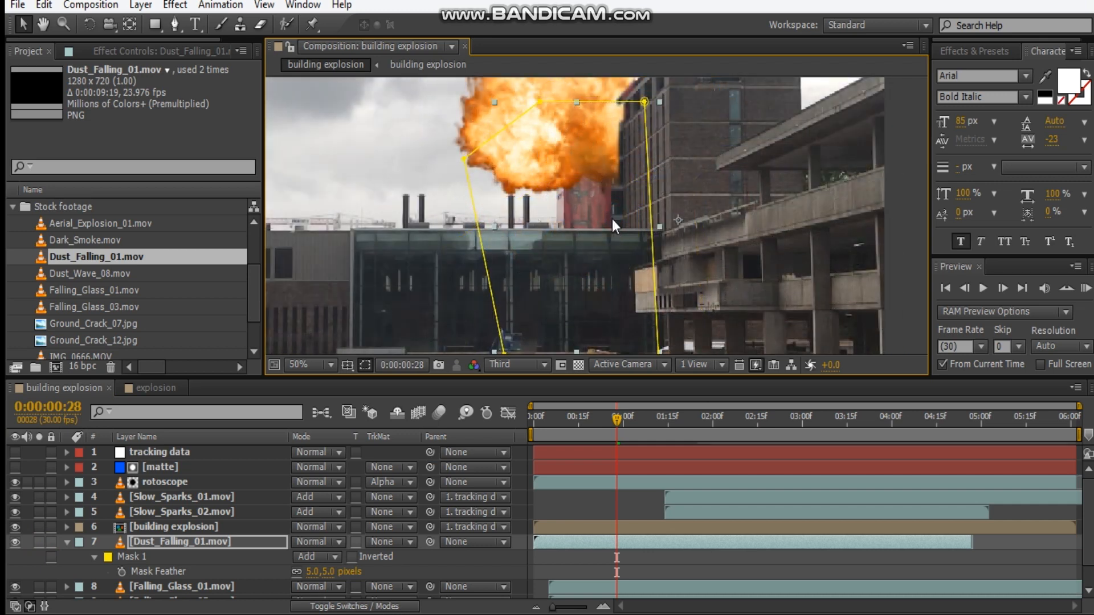
- Collapse the Dust_Falling_01.mov layer and shift it in time to start together with the Falling_Glass layers
left_click(70, 542)
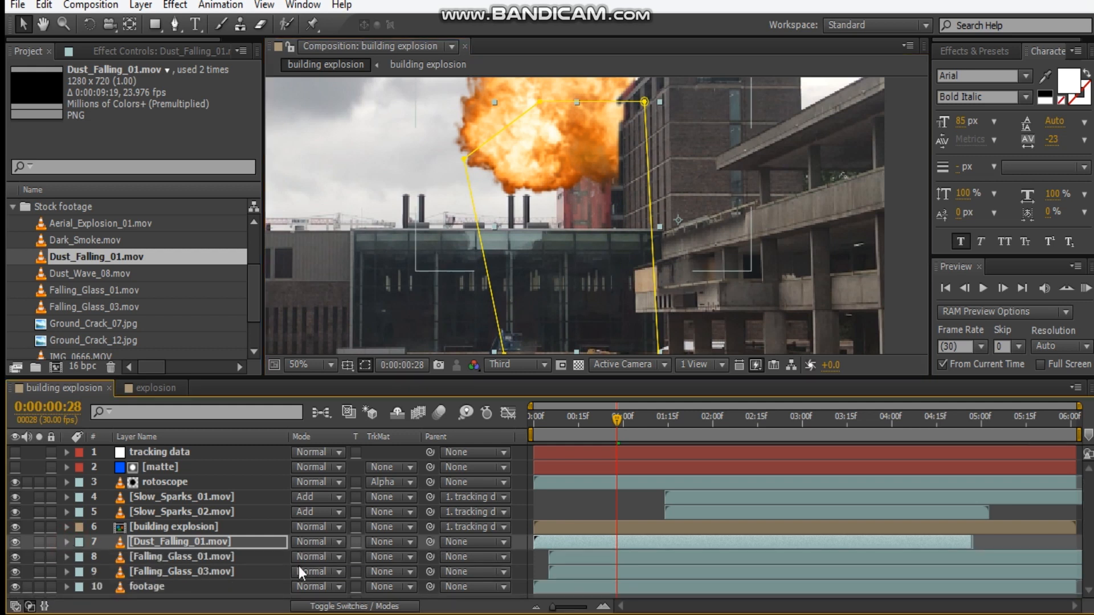
mouse_move(546, 543)
left_mouse_down()
mouse_move(574, 544)
mouse_move(565, 546)
left_mouse_up()
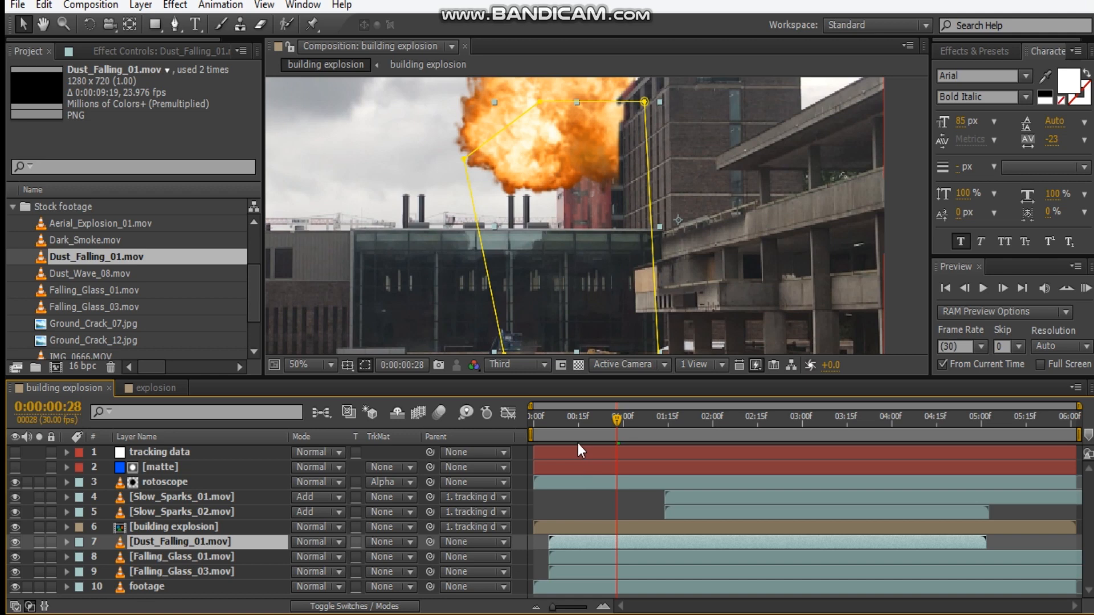
left_click_drag(575, 431, 422, 452)
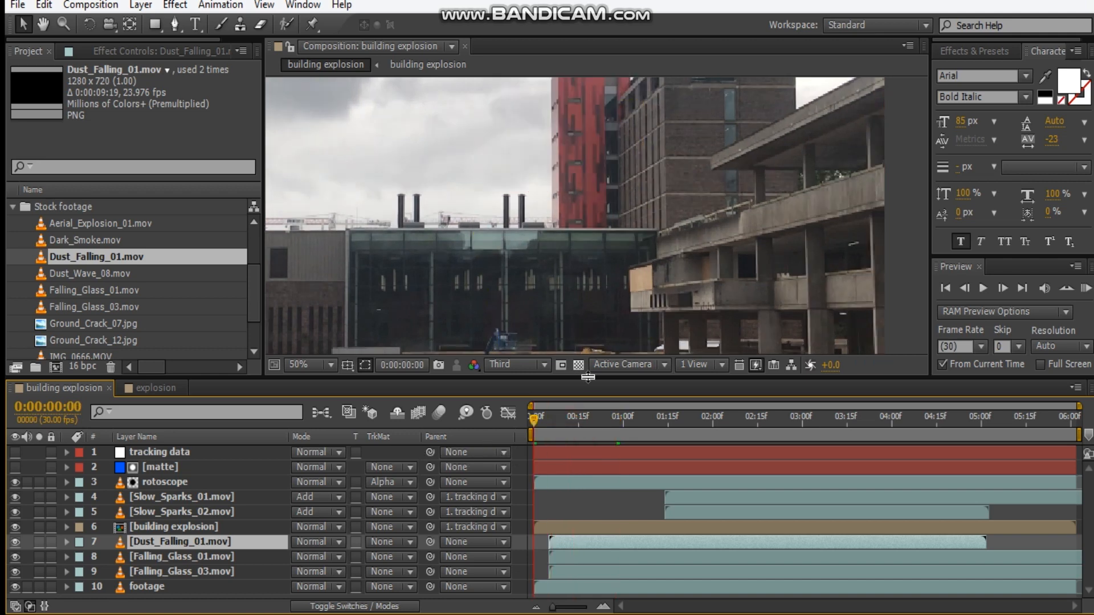
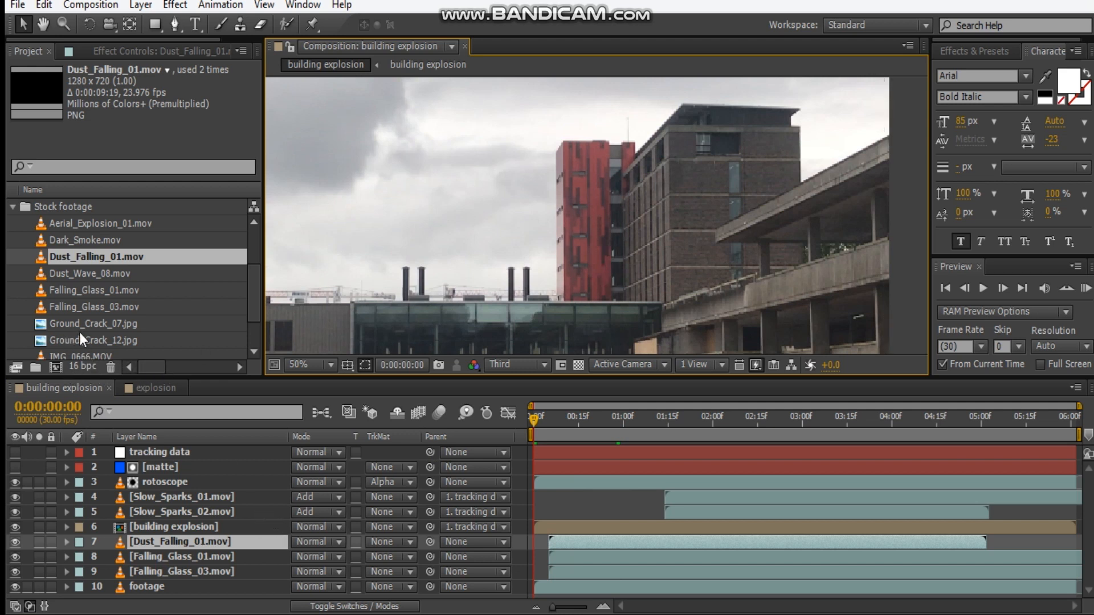
- Add Dust_Wave_08.mov from the stock footage to the composition, directly above the building explosion layer
left_click(115, 275)
left_click_drag(87, 272, 180, 519)
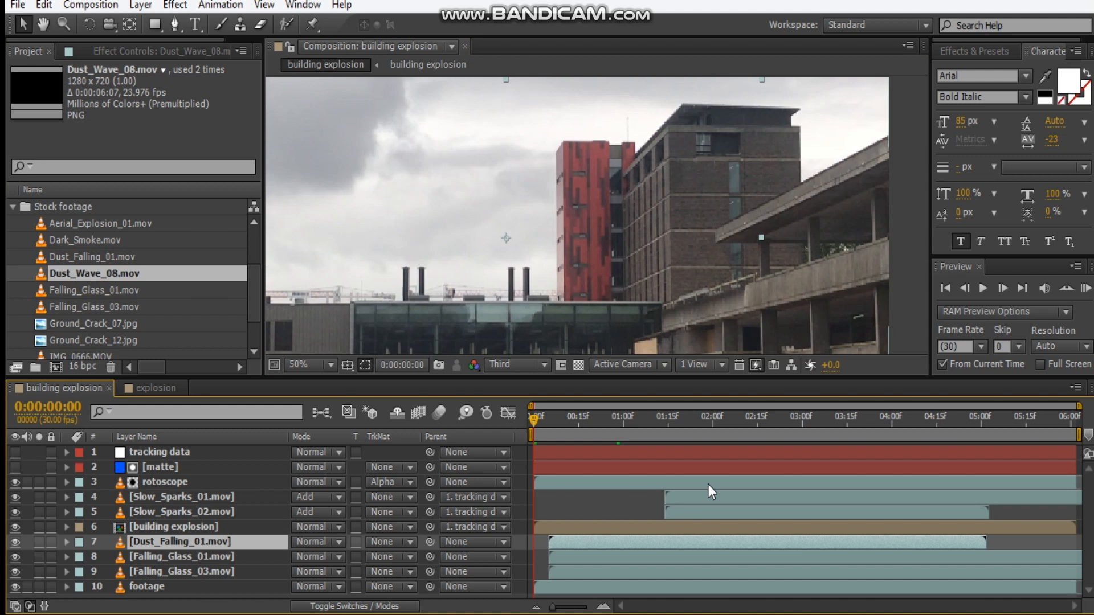
- Solo the Dust_Wave_08.mov layer, draw a rectangular mask just inside its frame edges and feather the mask 13 pixels
left_click(39, 527)
left_click_drag(574, 438, 635, 436)
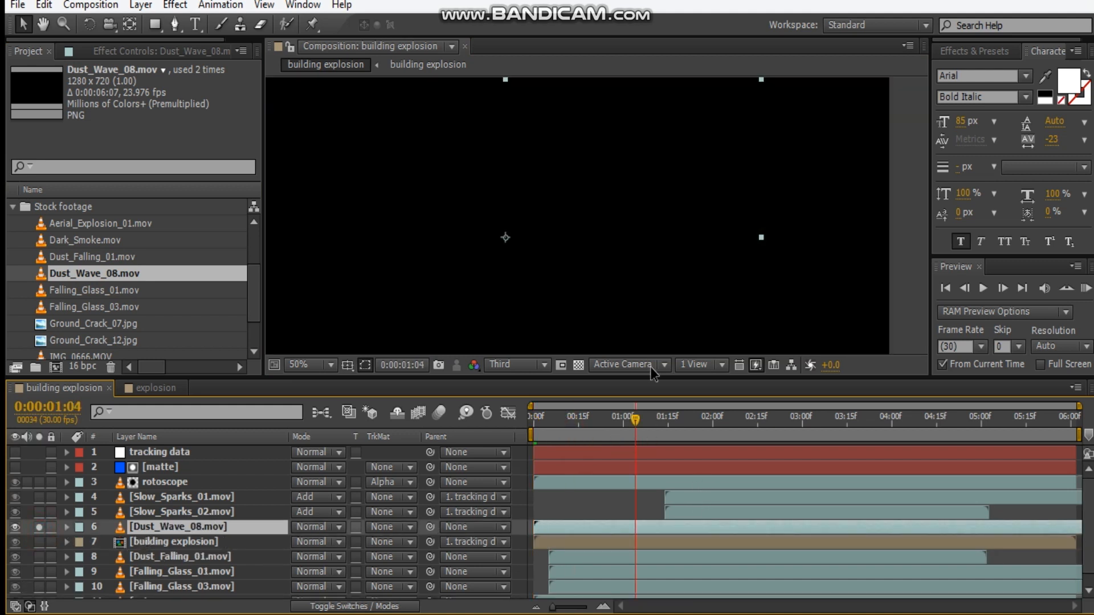
key("comma")
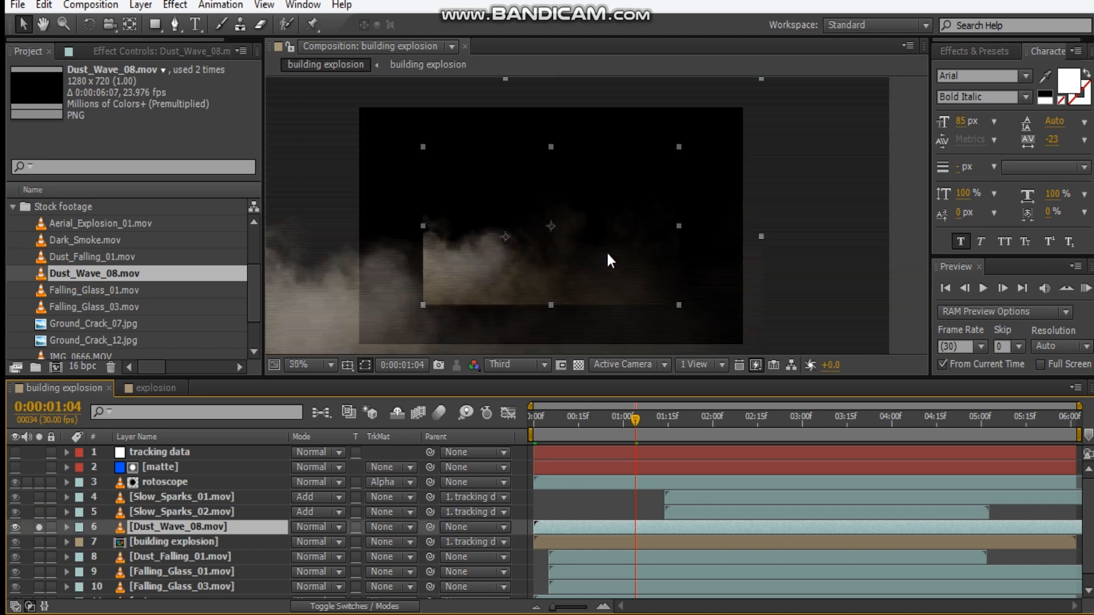
scroll(161, 259, "down", 2)
scroll(165, 268, "up", 4)
left_click(155, 23)
left_click_drag(428, 159, 670, 296)
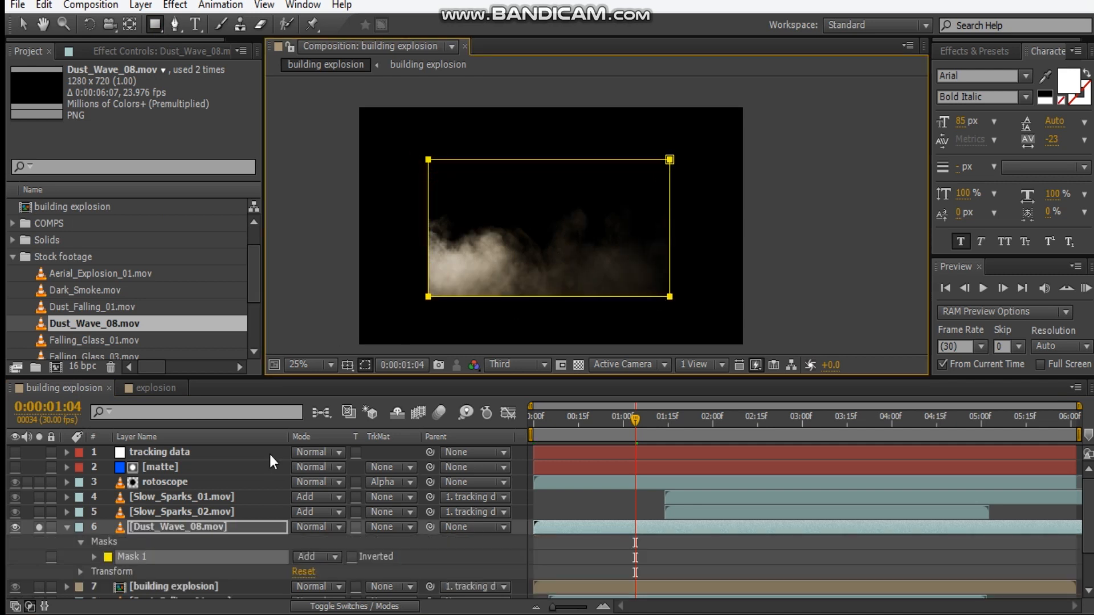
key("f")
left_click_drag(312, 564, 320, 566)
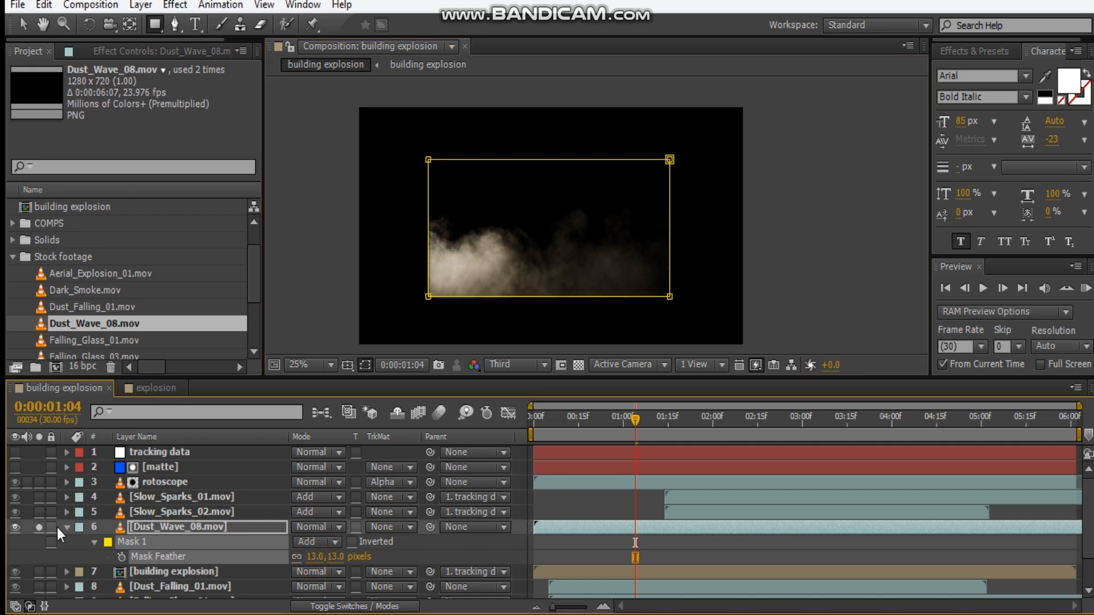
left_click(26, 25)
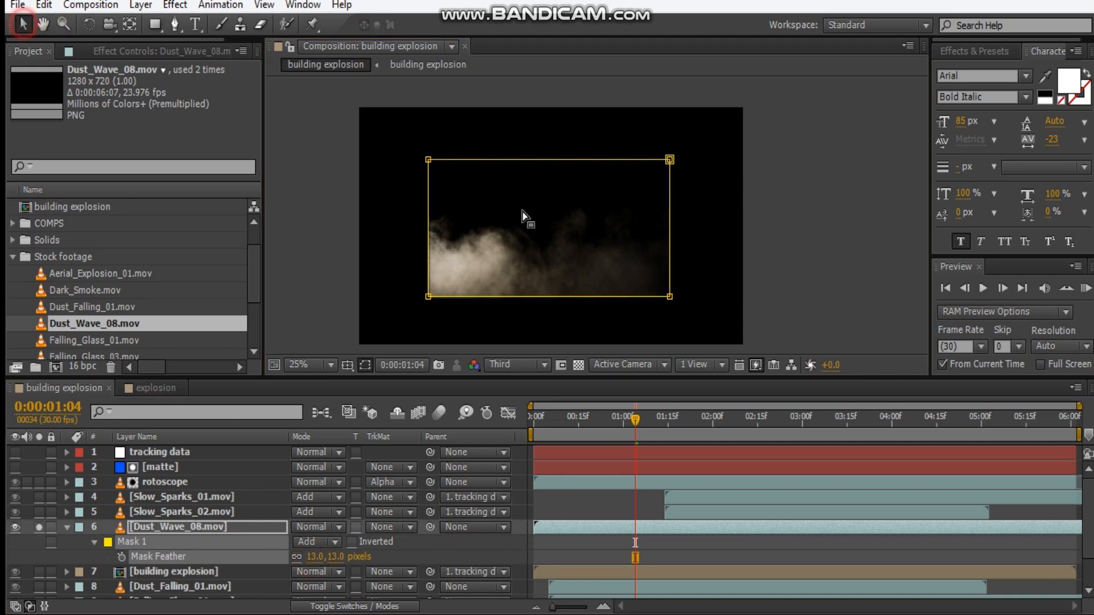
- Turn off solo for the Dust_Wave_08.mov layer and move its masked dust over the explosion and the brick building
left_click(39, 527)
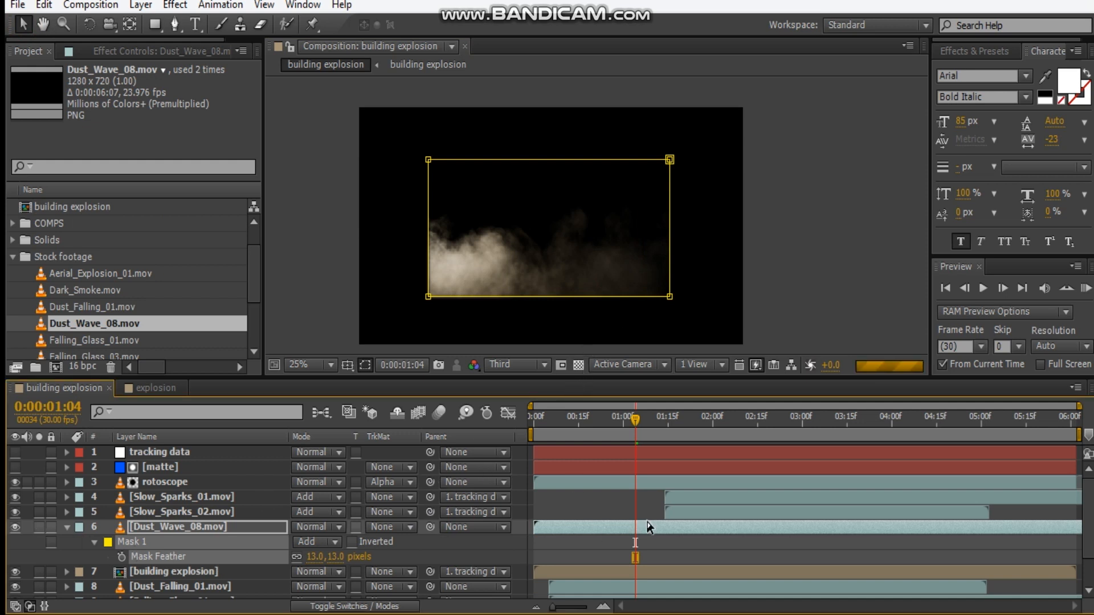
left_click_drag(642, 234, 713, 185)
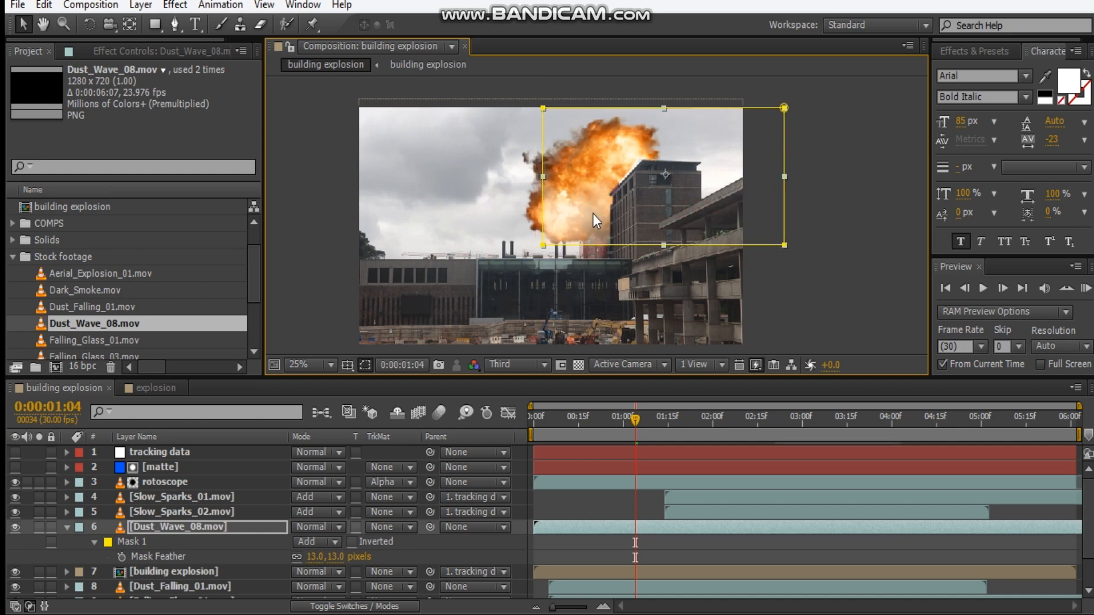
scroll(592, 213, "up", 2)
scroll(590, 211, "down", 2)
- Pull the left and lower edges of the Dust_Wave_08.mov mask inward and increase its feather to 43 pixels
left_click(154, 24)
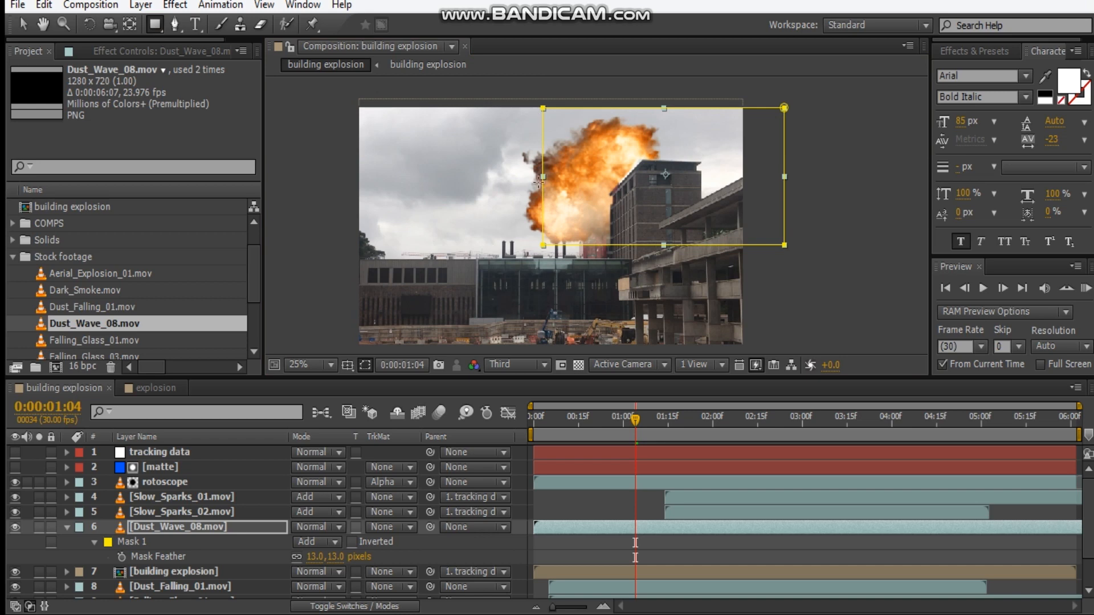
key("v")
scroll(596, 216, "up", 1)
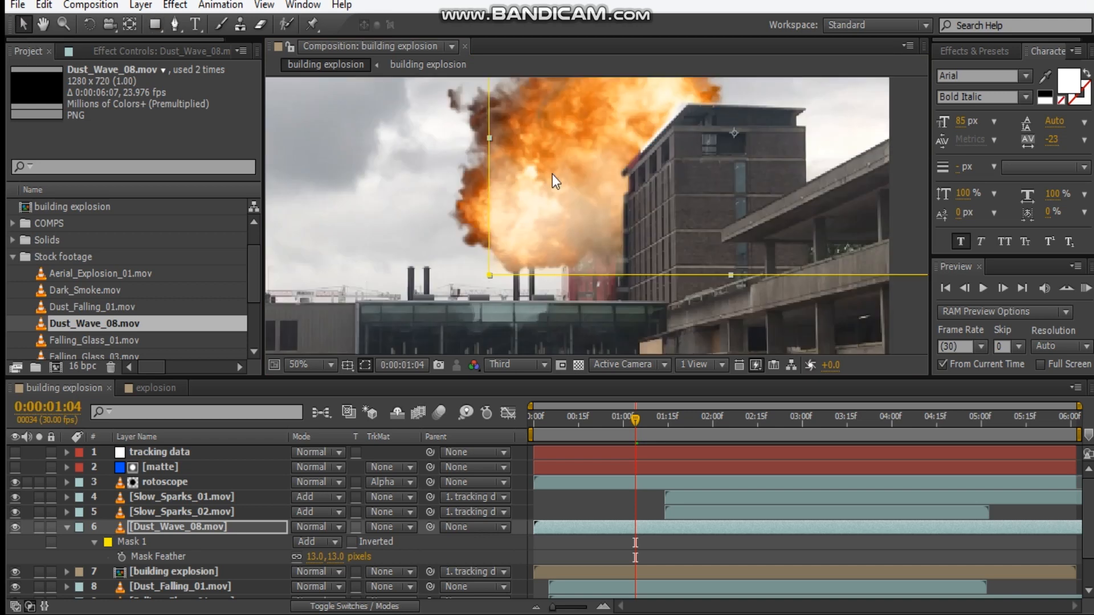
left_click_drag(490, 140, 531, 139)
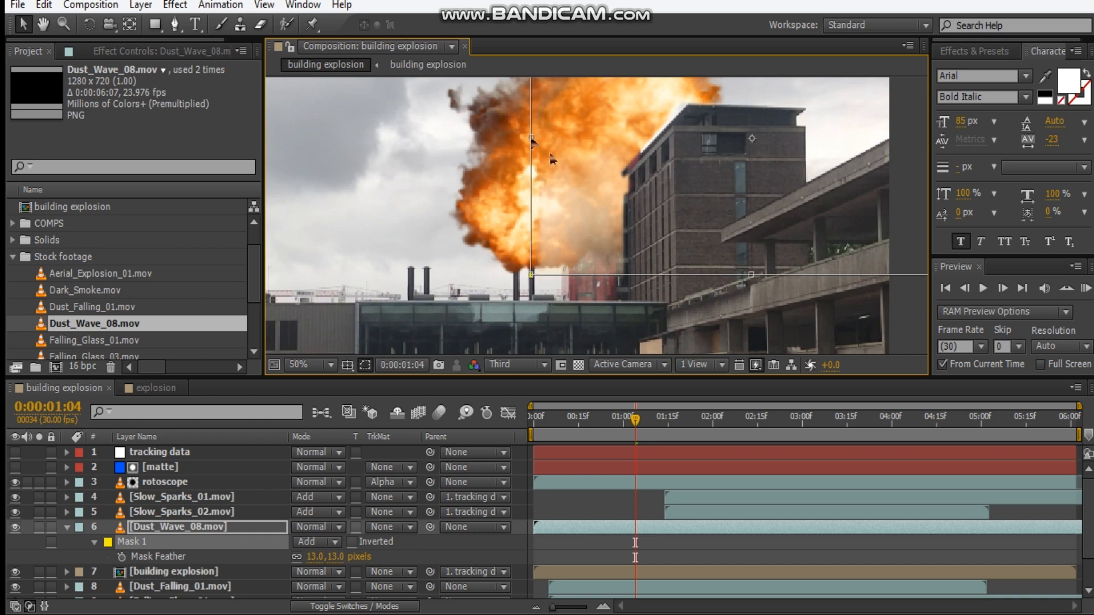
left_click_drag(751, 275, 755, 250)
left_click_drag(311, 557, 348, 556)
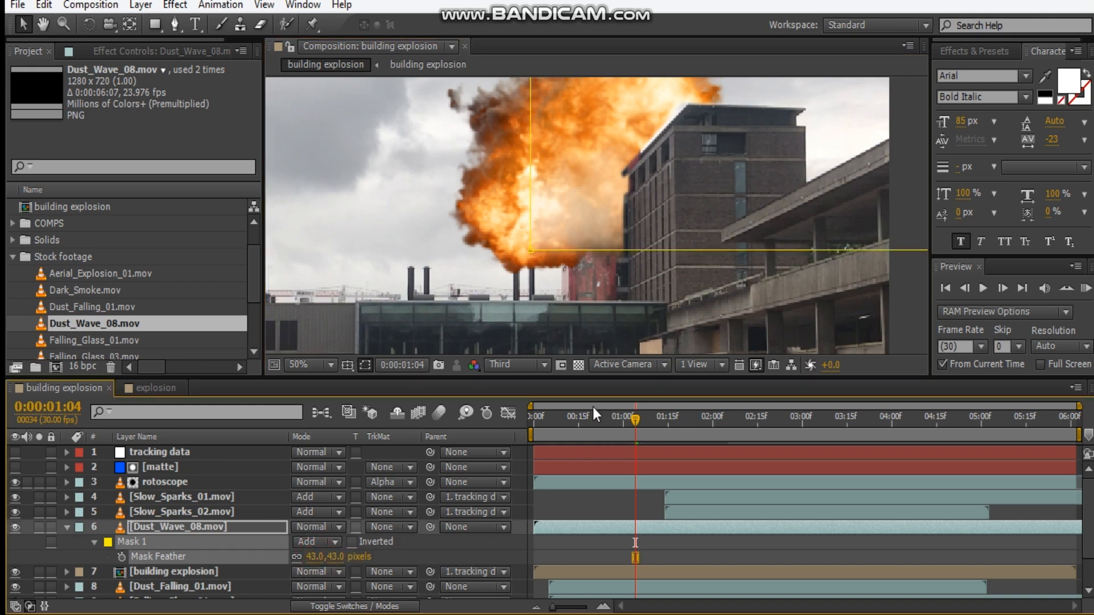
- Set the opacity of the Dust_Wave_08.mov layer to 45%
left_click(167, 528)
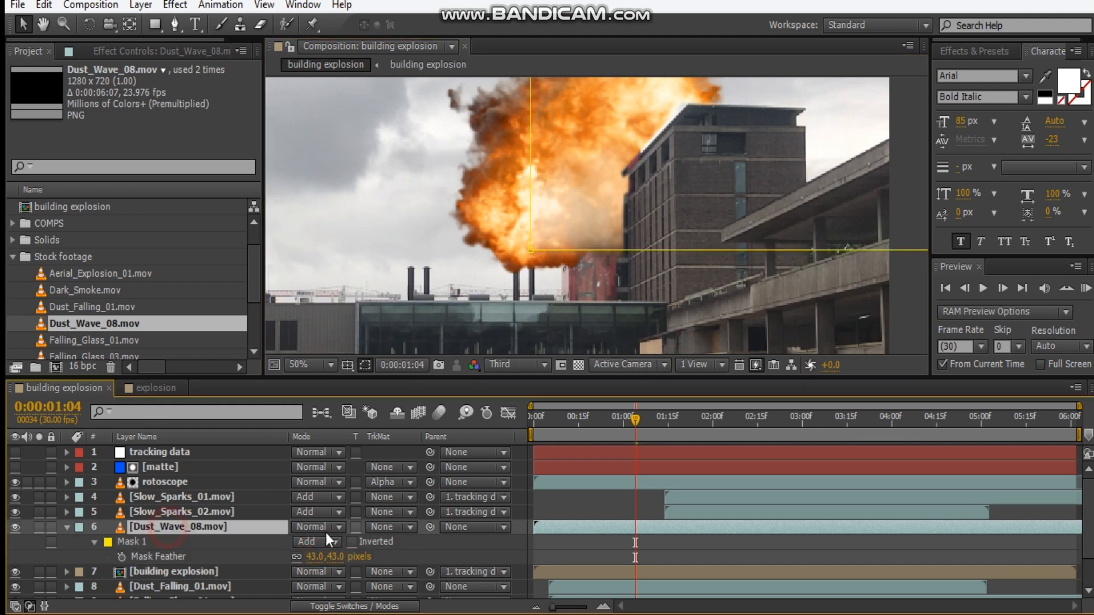
key("t")
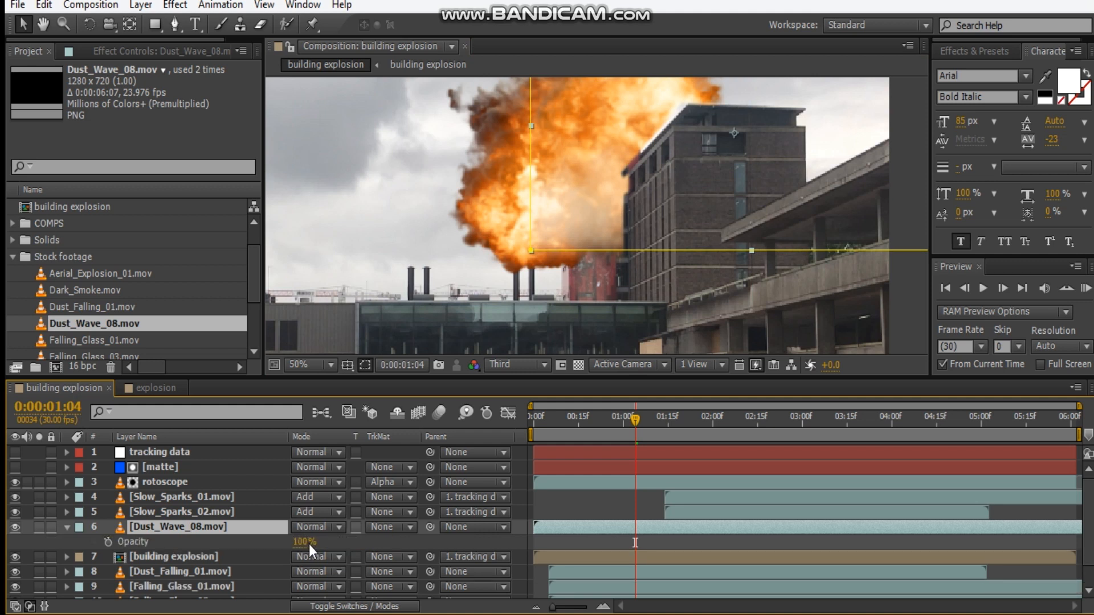
left_click(273, 548)
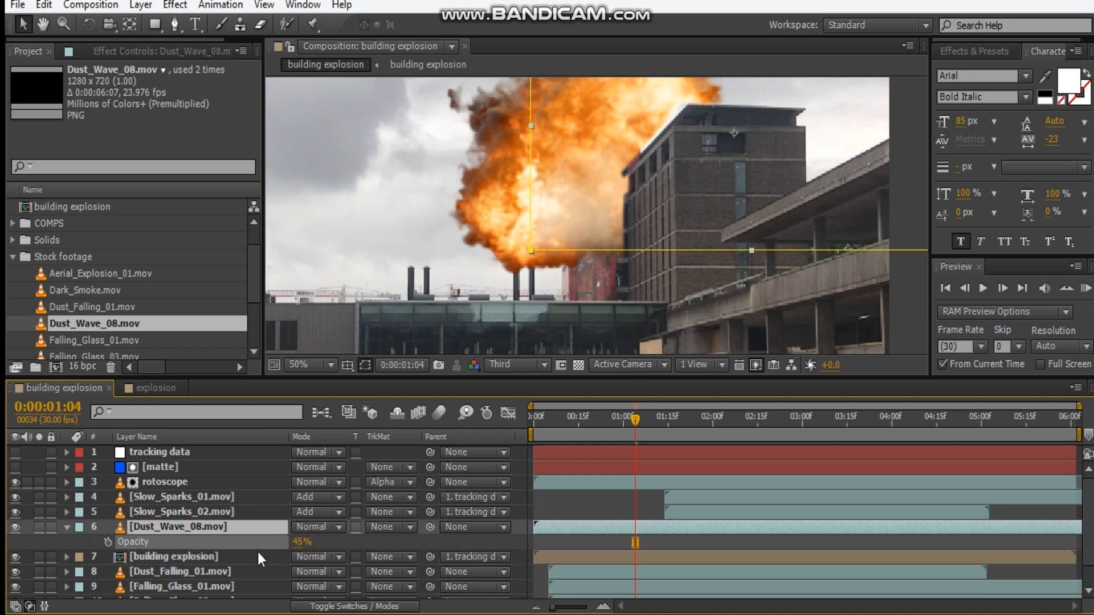
key("Return")
- Reposition the Dust_Wave_08.mov layer so its dust overlaps the lower part of the fireball beside the brick building
left_click_drag(654, 168, 630, 195)
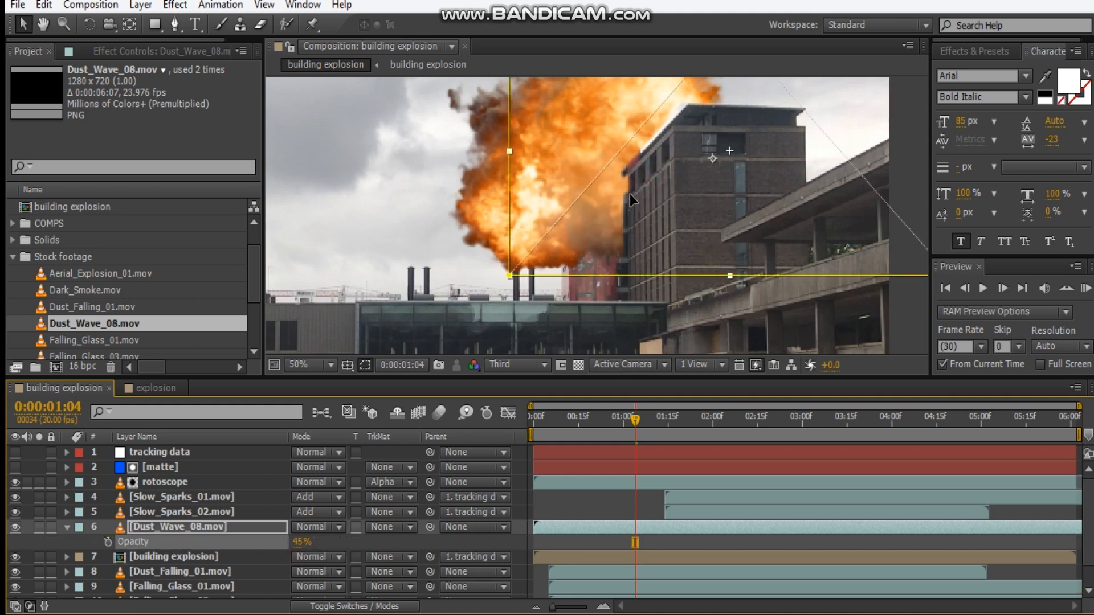
left_click(640, 183)
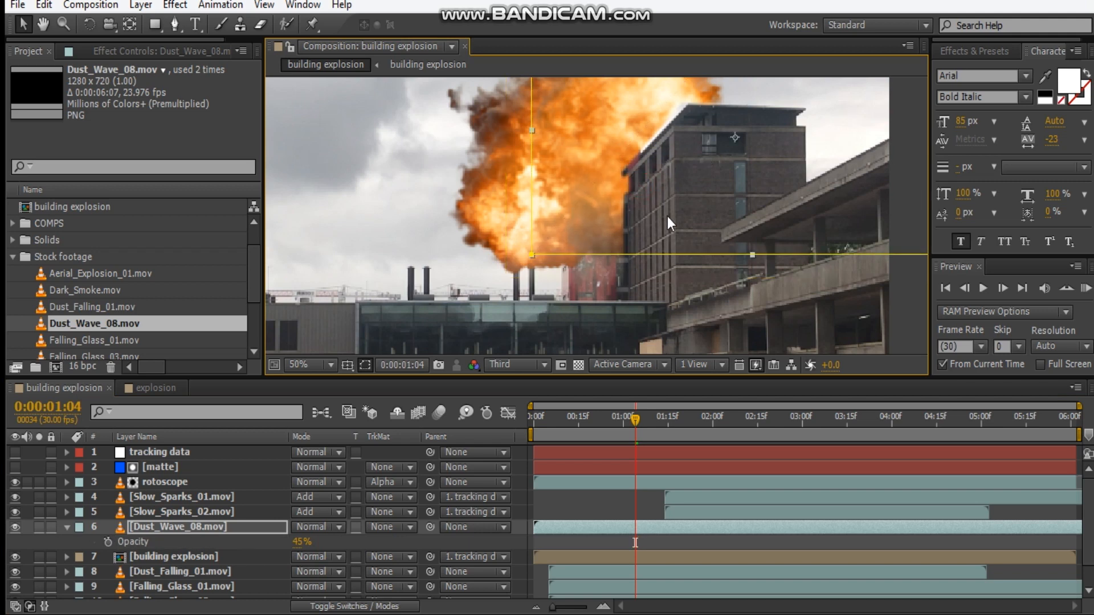
key("ctrl+z")
scroll(650, 275, "down", 2)
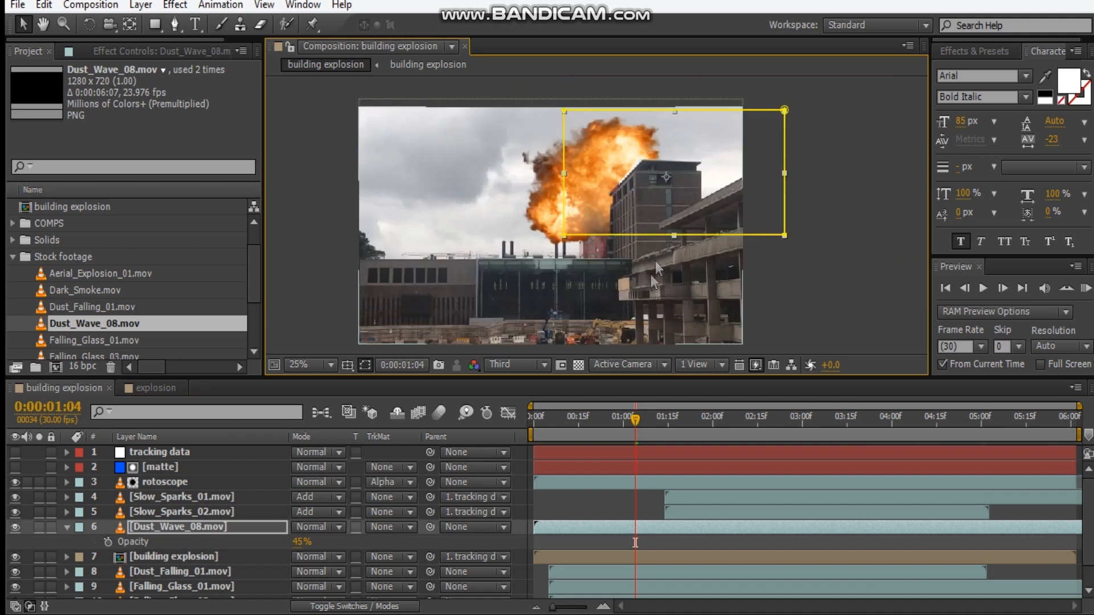
left_click(833, 328)
scroll(675, 228, "up", 2)
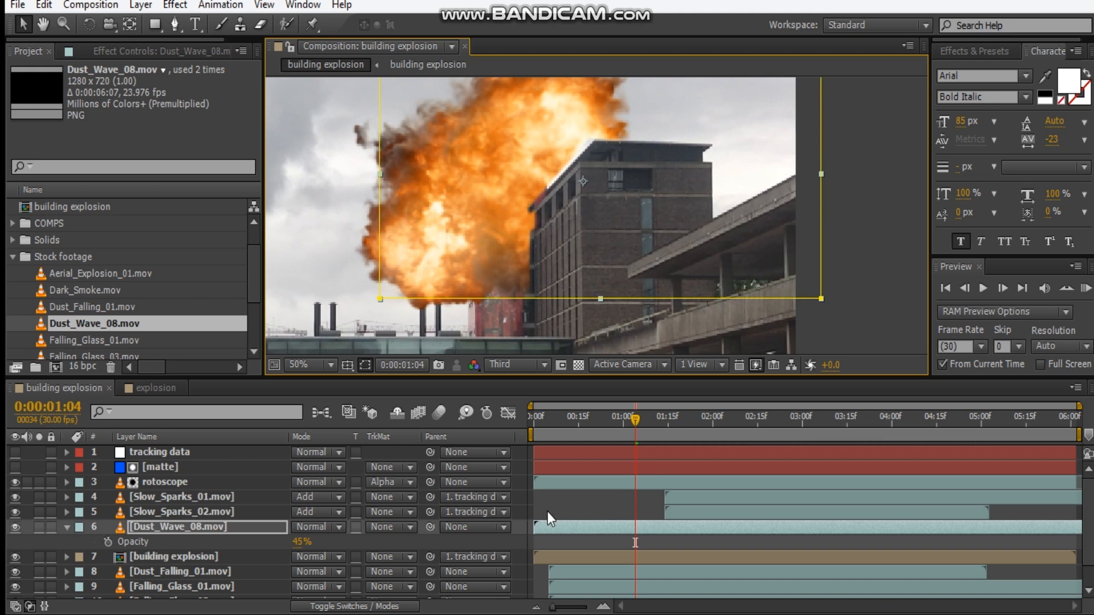
- Speed up the Dust_Wave_08.mov layer with Time Stretch so that it ends shortly before 4:15 on the timeline
right_click(217, 528)
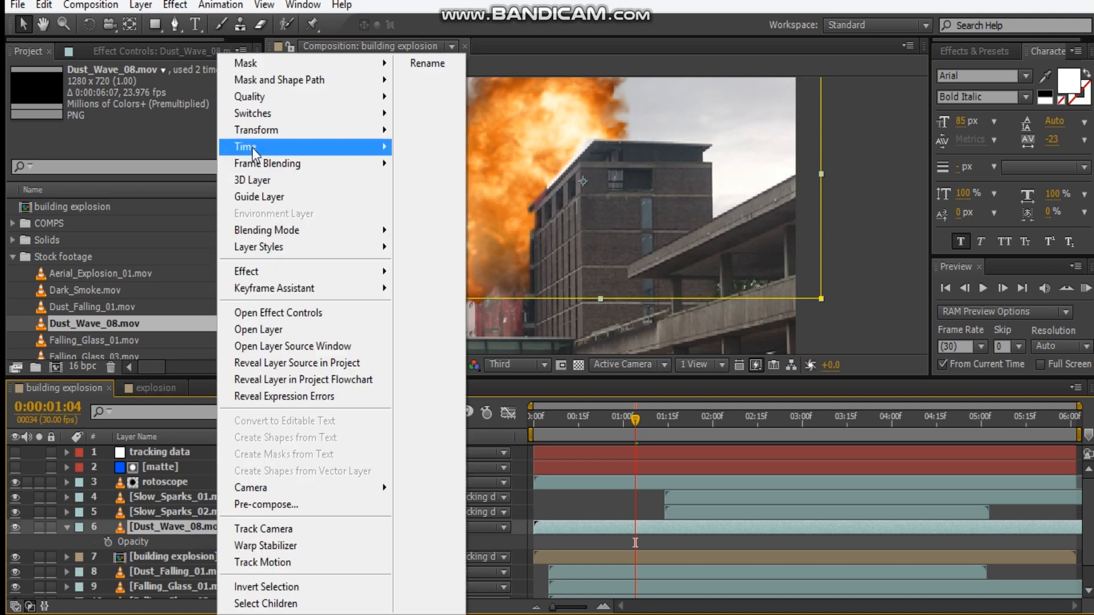
mouse_move(254, 150)
left_click(496, 187)
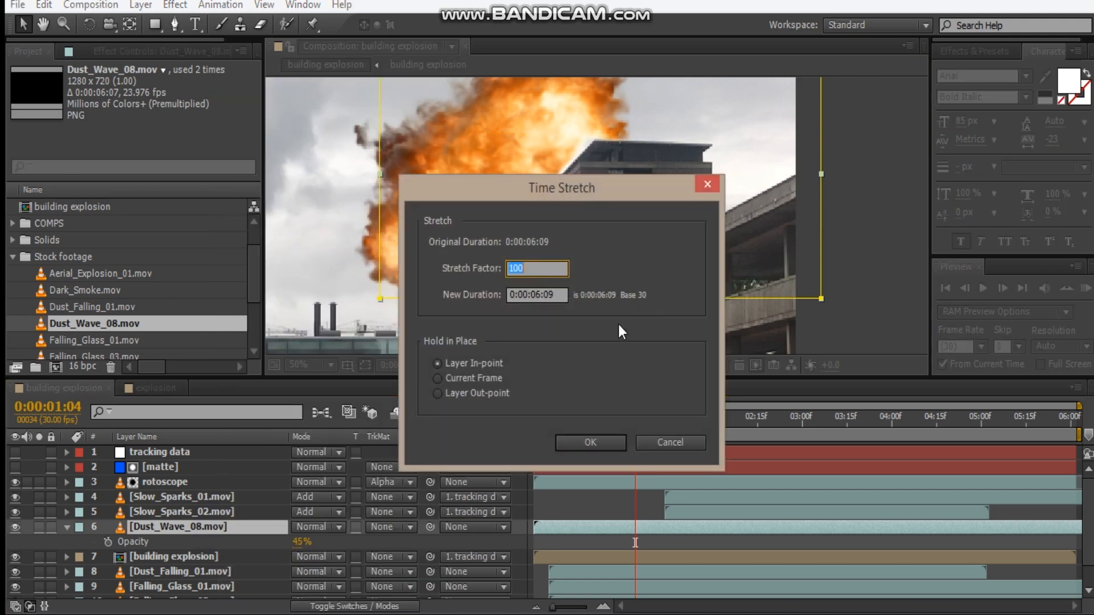
key("Return")
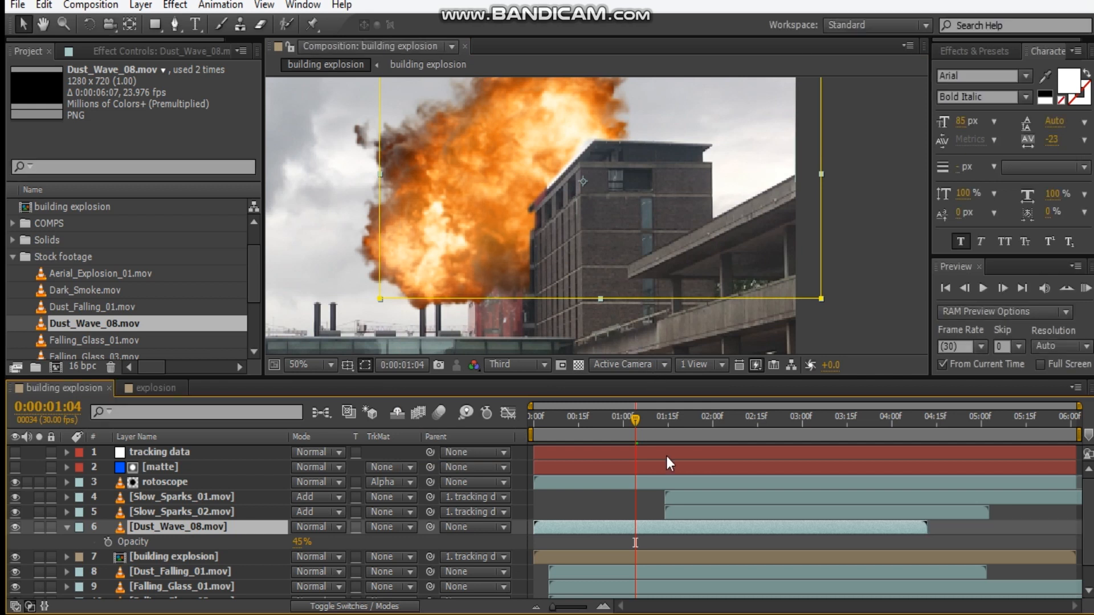
- Shift the Dust_Wave_08.mov layer to start at 0:00:01:12 and set its blending mode to Screen
left_click(659, 436)
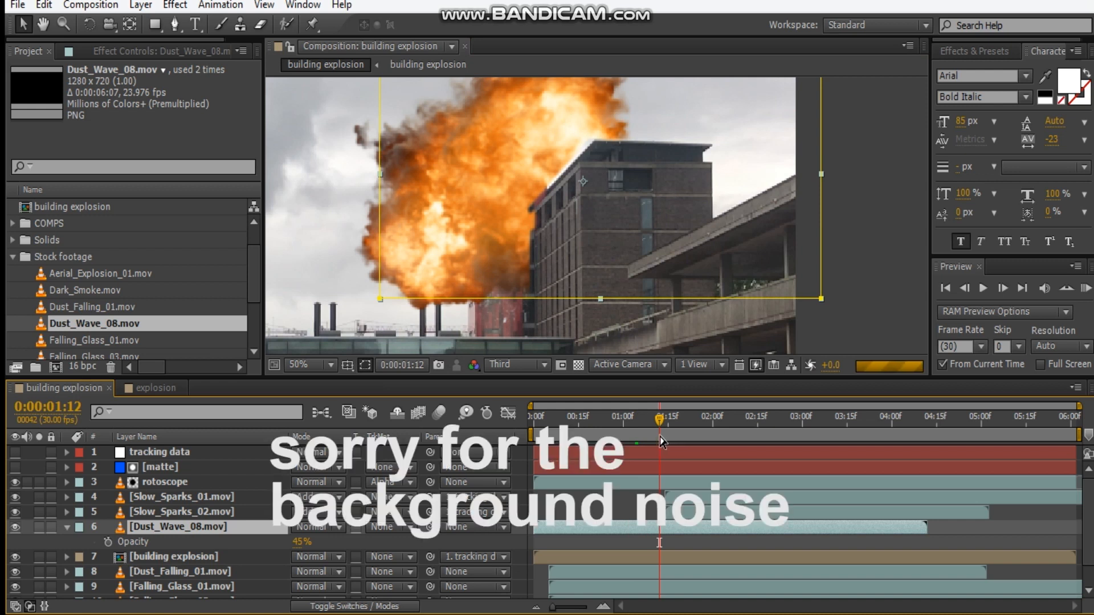
left_click_drag(608, 525, 699, 531)
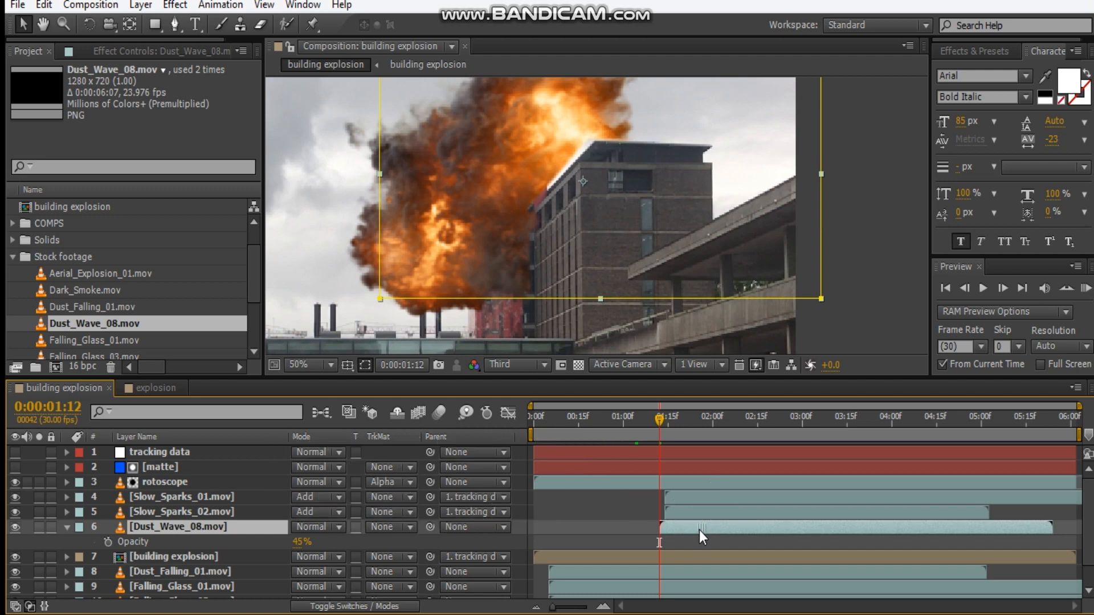
left_click(329, 527)
left_click(364, 262)
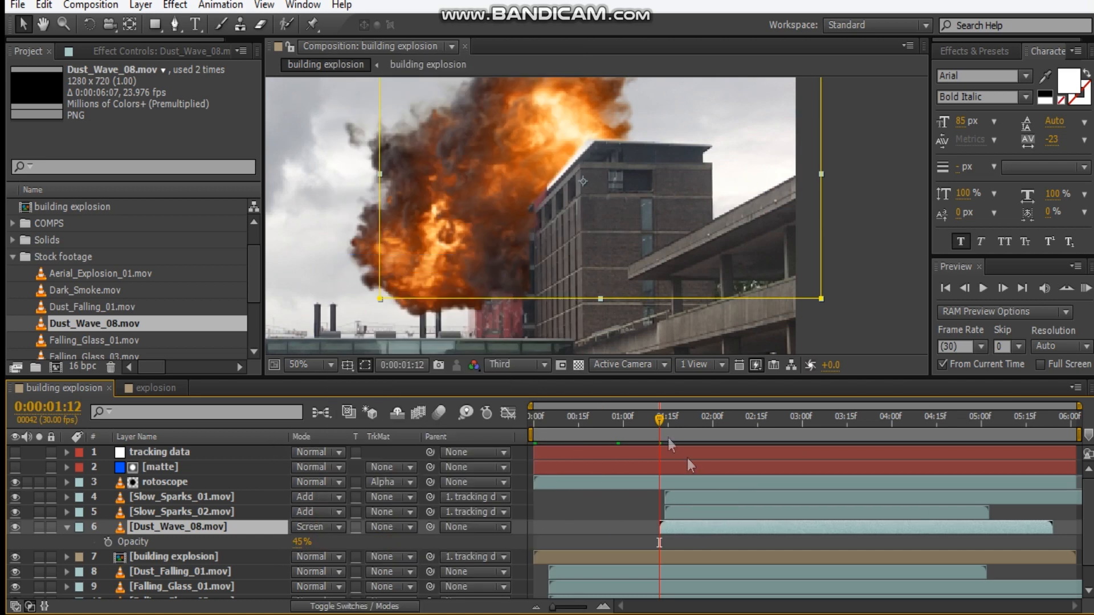
- At 0:00:02:15, scale the Dust_Wave_08.mov layer up to 171% and reposition it over the smoke beside the brick building
left_click_drag(657, 424, 692, 423)
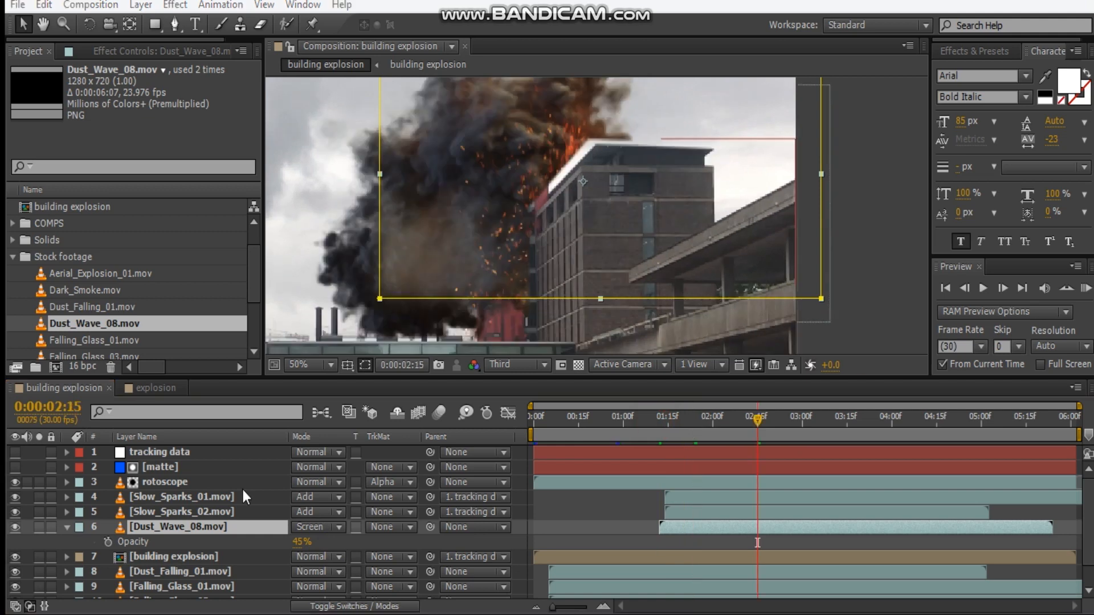
left_click(302, 548)
key("s")
left_click_drag(318, 542, 348, 542)
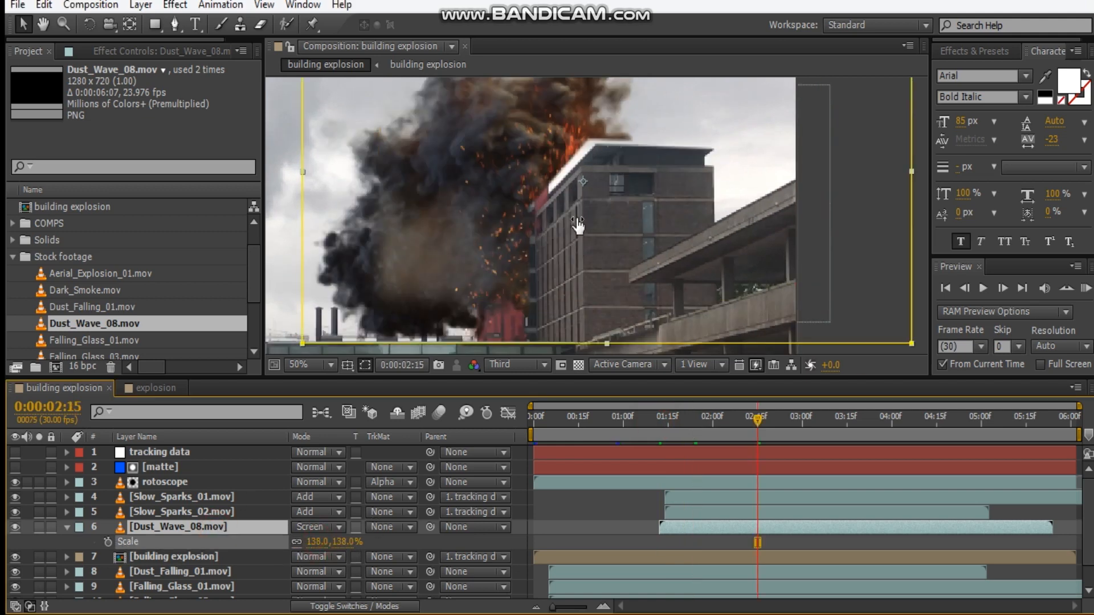
left_click_drag(499, 247, 532, 245)
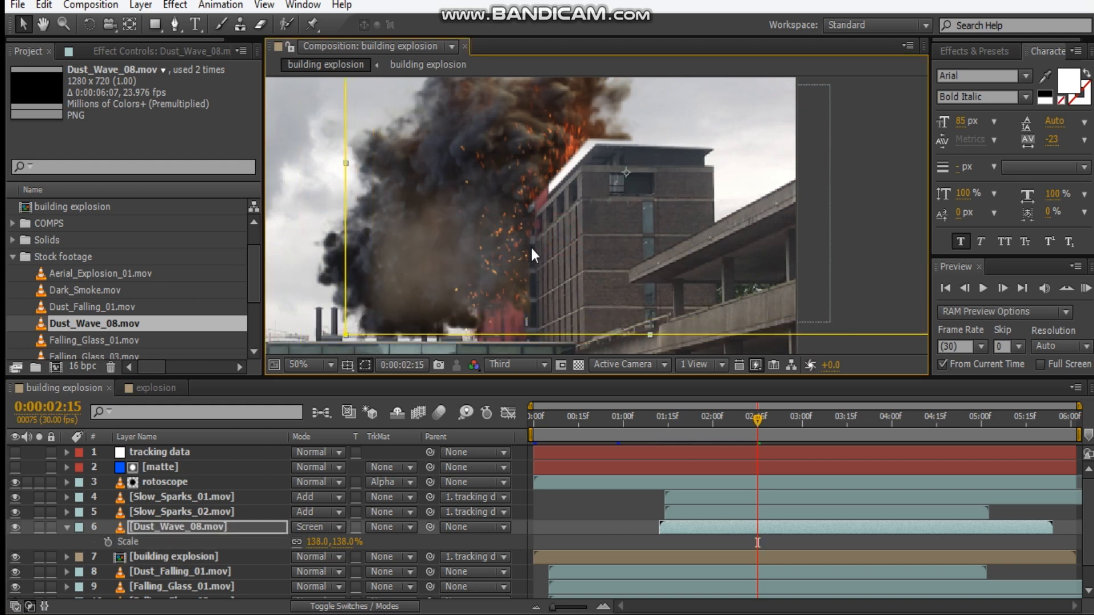
left_click_drag(336, 542, 378, 541)
key("comma")
mouse_move(715, 243)
left_mouse_down()
mouse_move(754, 224)
mouse_move(715, 225)
left_mouse_up()
left_click(829, 318)
key("period")
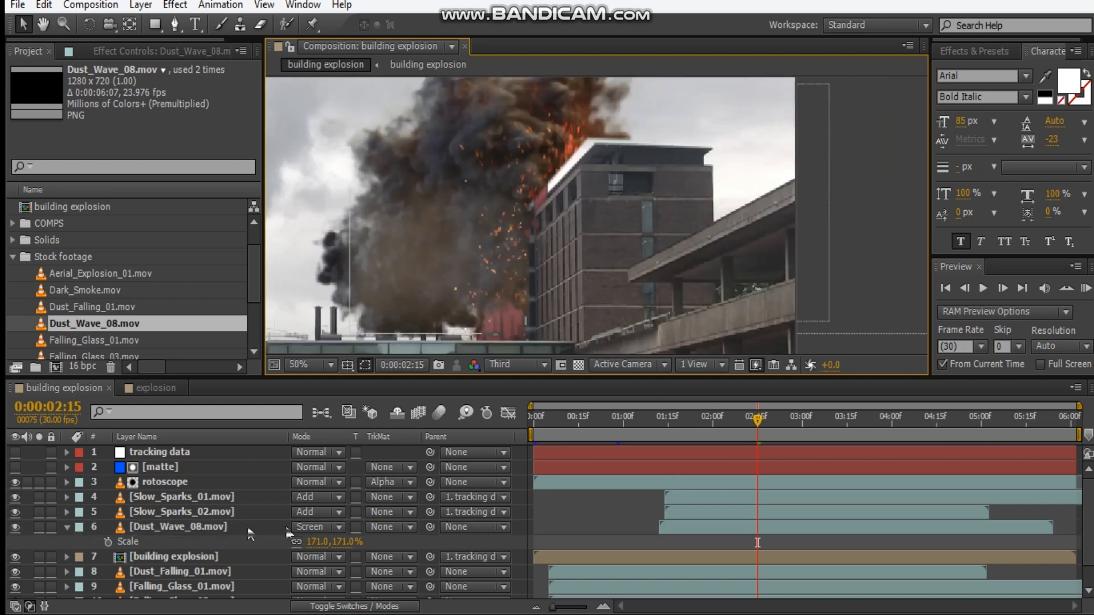
- Apply the Tint color correction effect to the Dust_Wave_08.mov layer
left_click(231, 526)
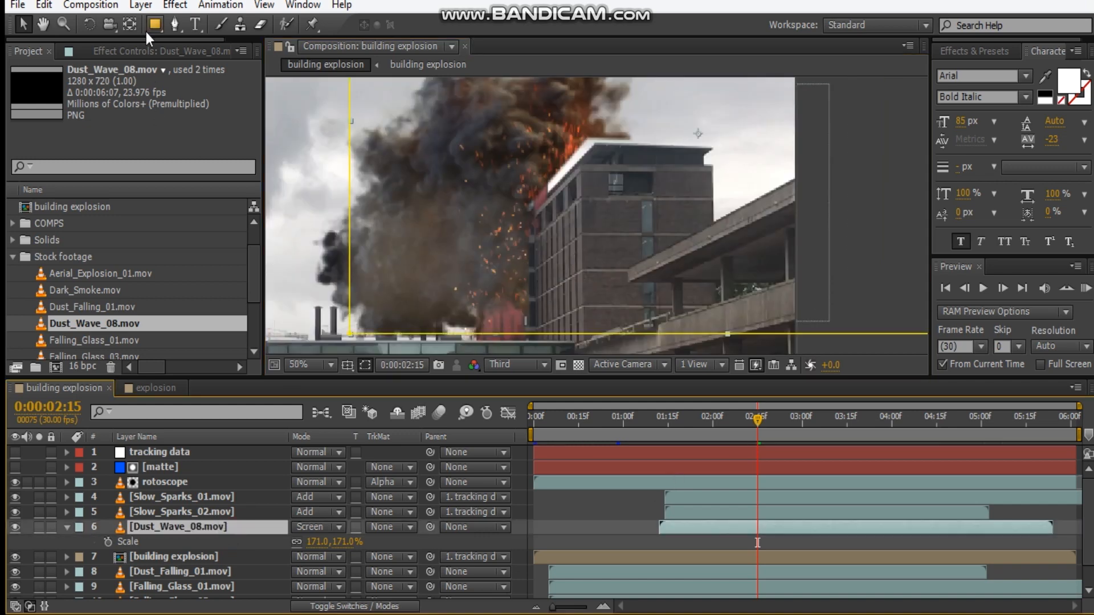
left_click(143, 55)
right_click(140, 183)
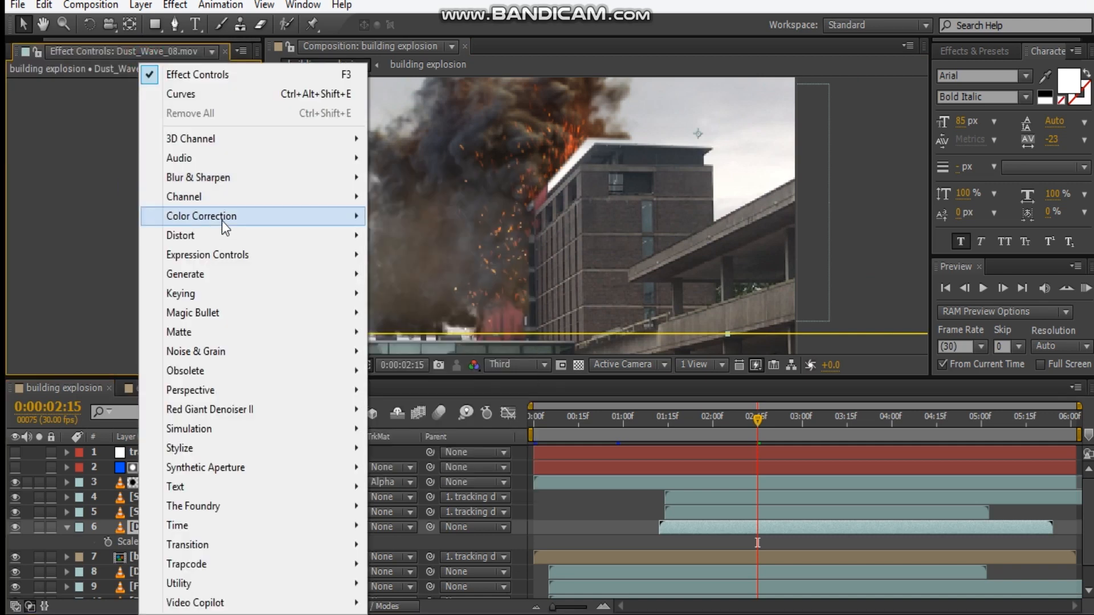
mouse_move(221, 218)
left_click(476, 598)
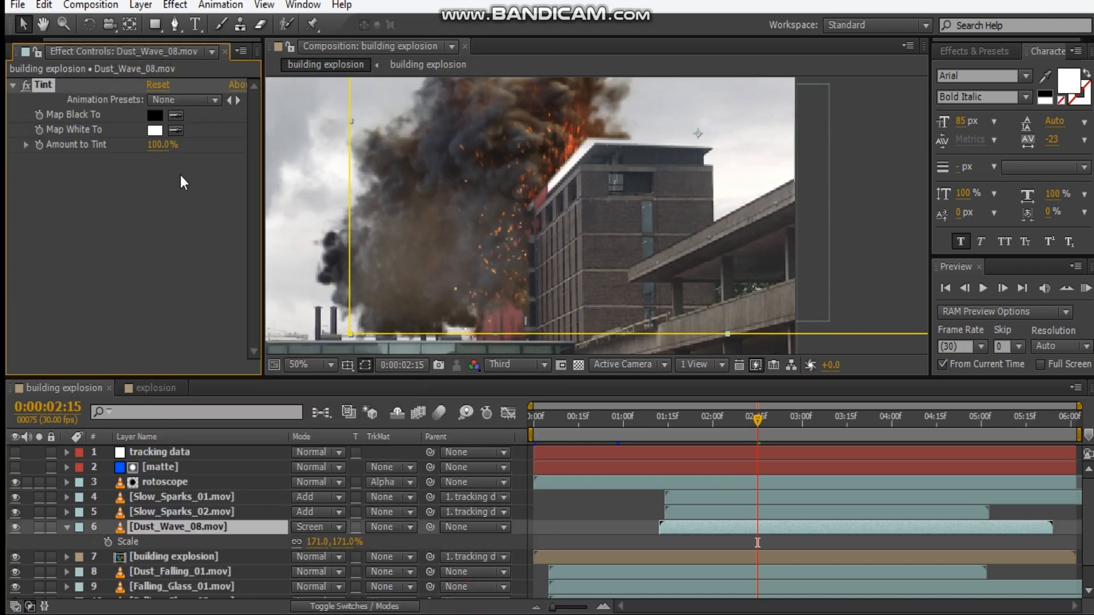
- Set the Tint effect's Map White To color to the dark brown 42382F
left_click(154, 132)
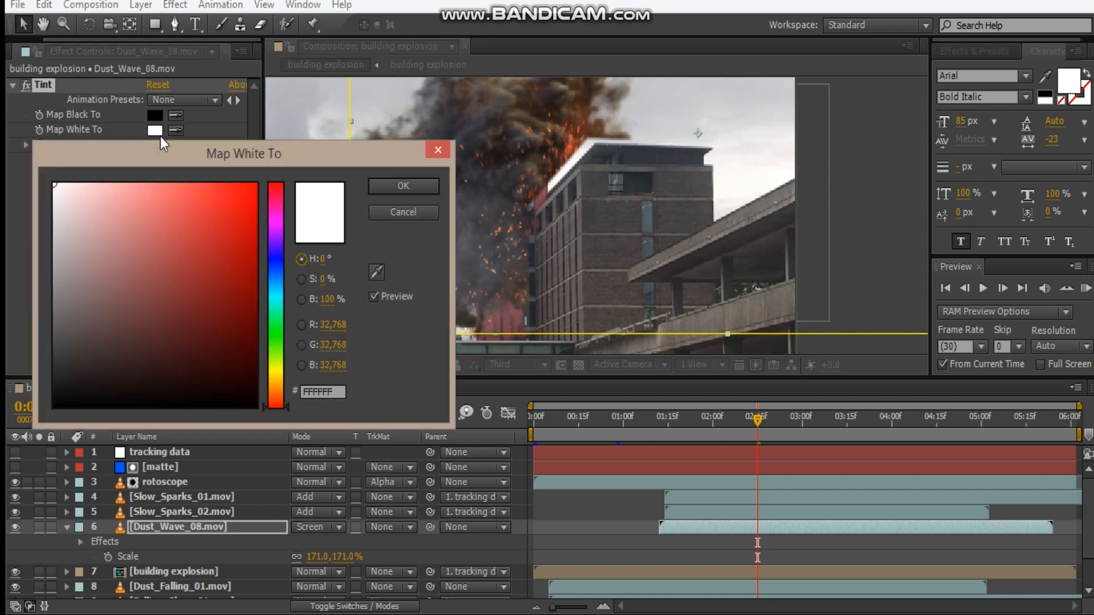
left_click(278, 350)
left_click(376, 272)
left_click(101, 342)
mouse_move(108, 341)
left_mouse_down()
mouse_move(120, 346)
mouse_move(110, 349)
left_mouse_up()
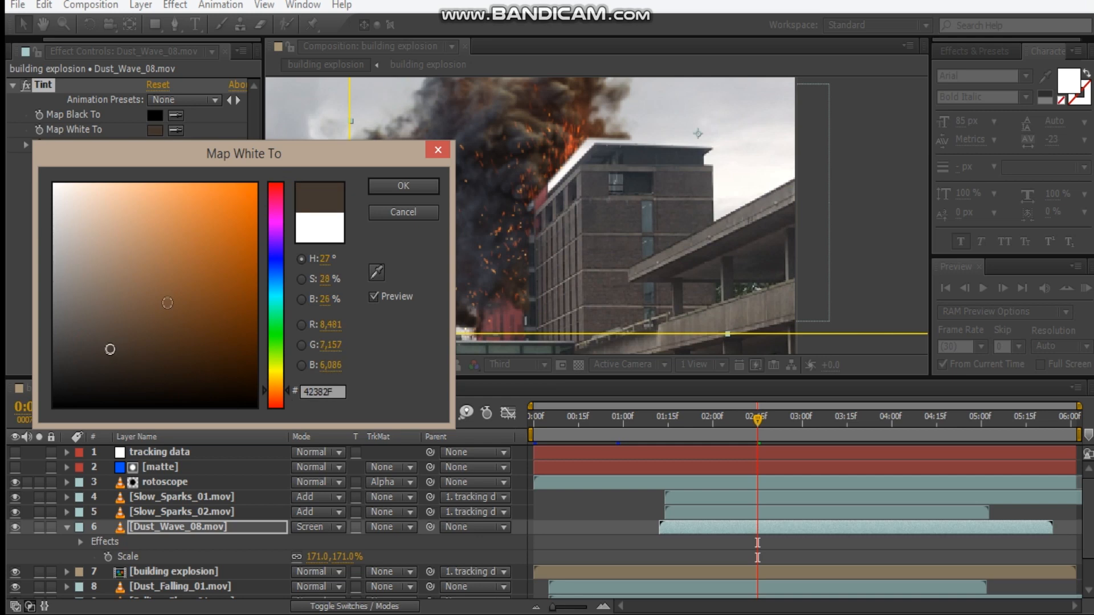
left_click(391, 185)
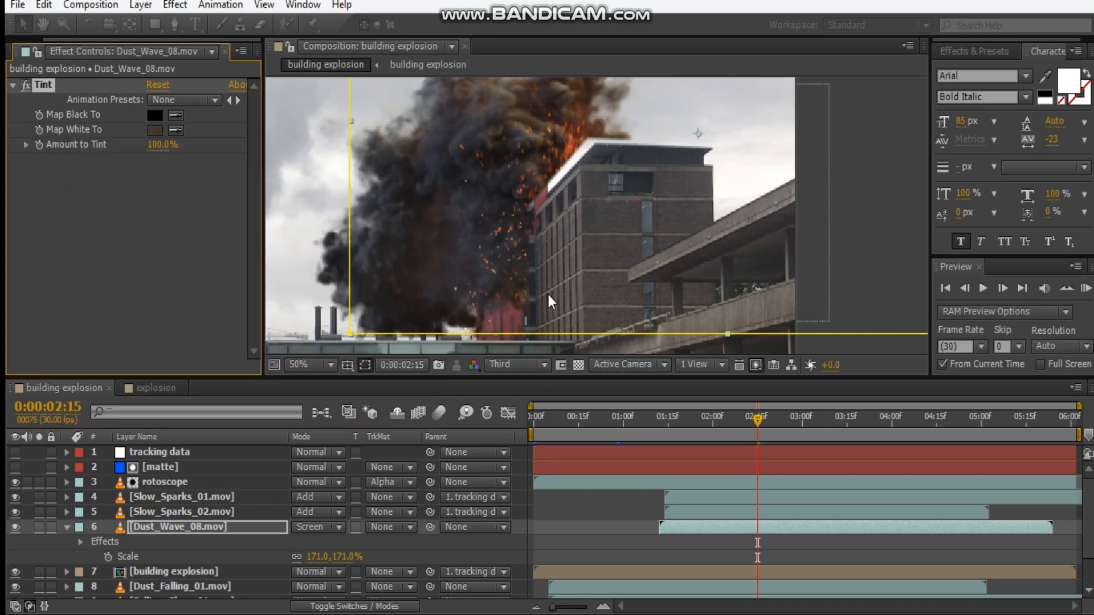
- Compare the soloed Dust_Wave_08.mov layer with the Tint effect off and on, and turn solo off again
left_click(39, 528)
left_click(25, 87)
left_click(25, 87)
left_click(25, 87)
left_click(23, 88)
left_click(38, 527)
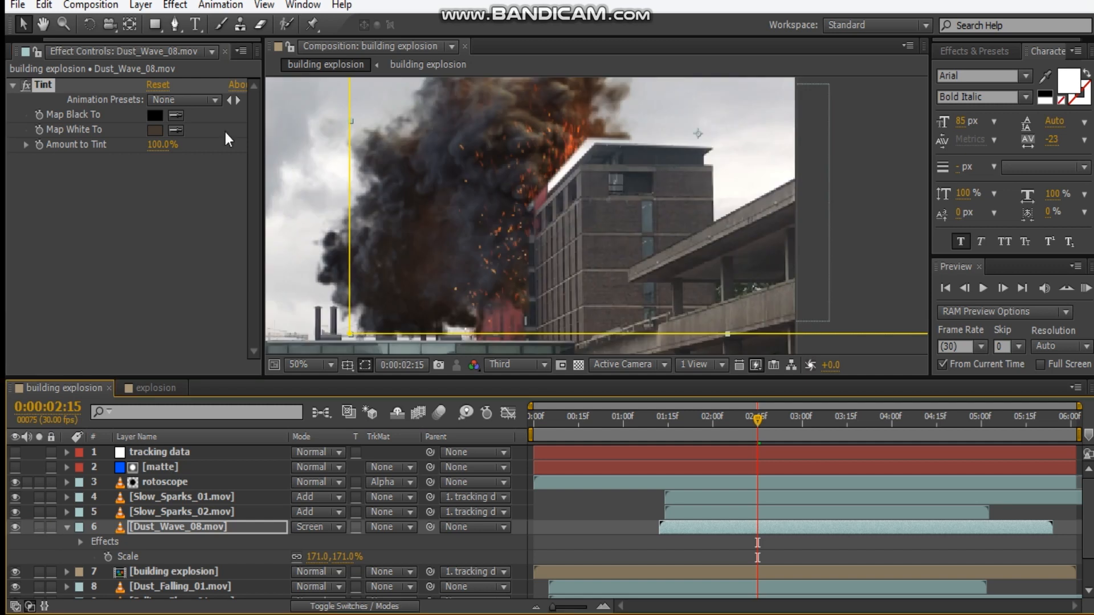
- Set Amount to Tint to 62% and check the dust in the full composition with the effect off and on
left_click_drag(161, 149, 130, 154)
left_click(147, 146)
left_click_drag(147, 146, 151, 147)
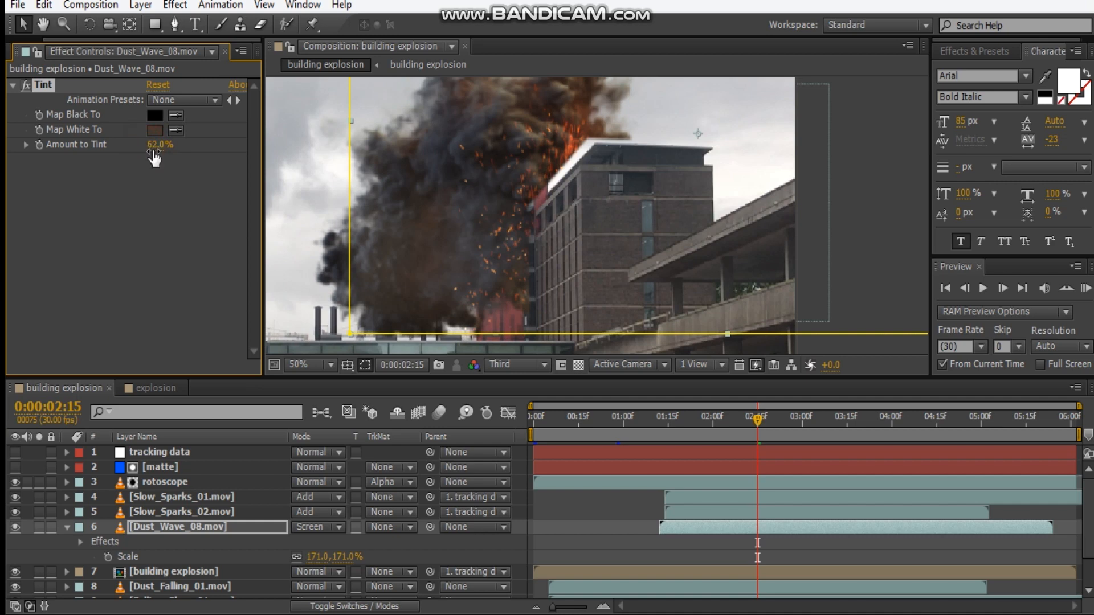
left_click(24, 86)
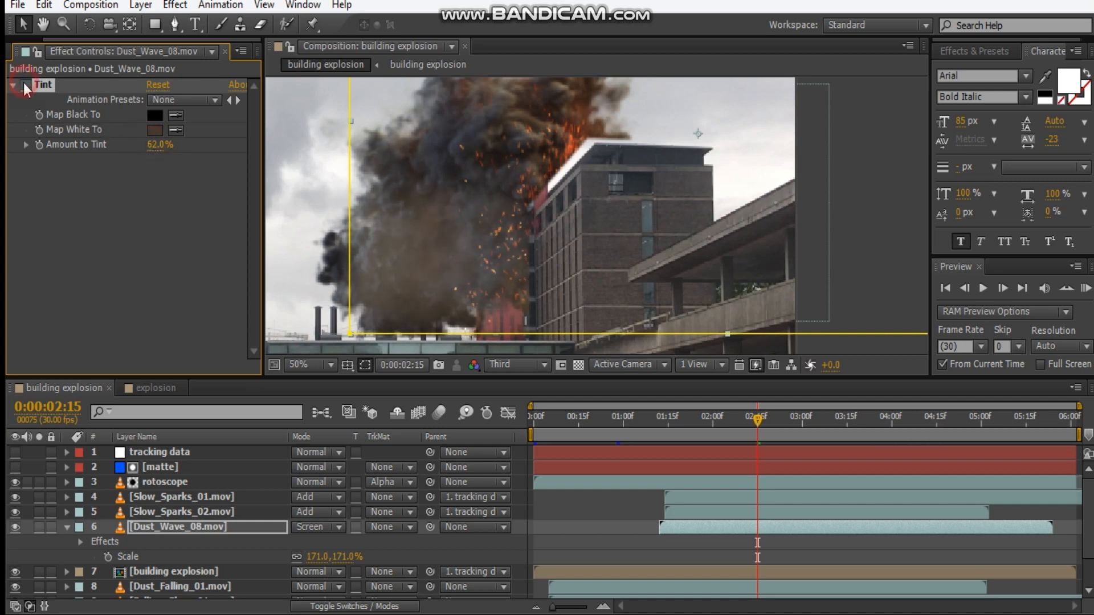
left_click(23, 83)
key("comma")
key("comma")
left_click(881, 316)
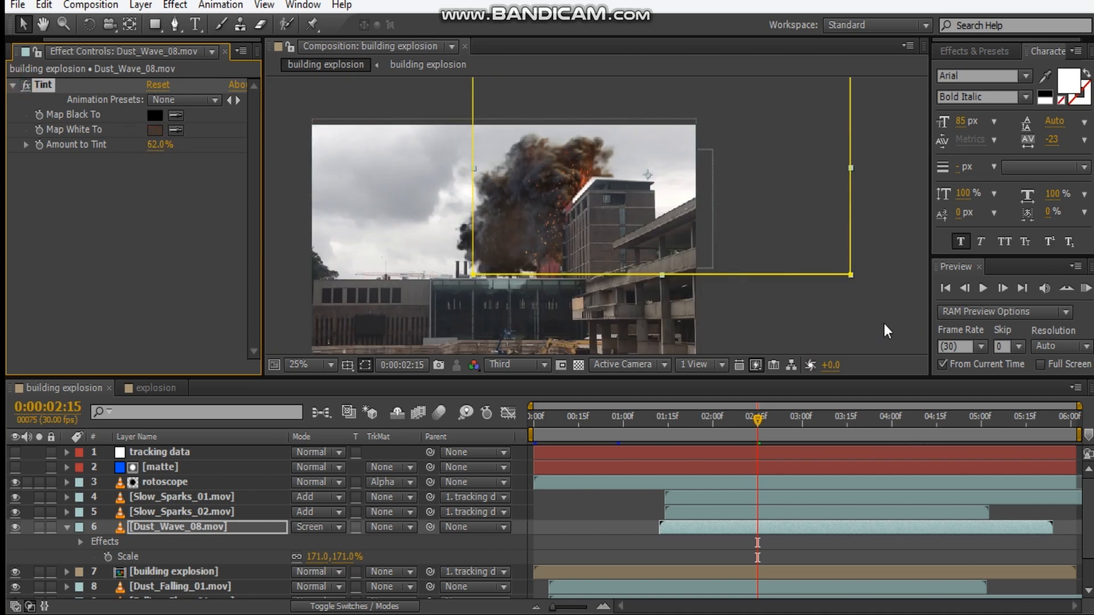